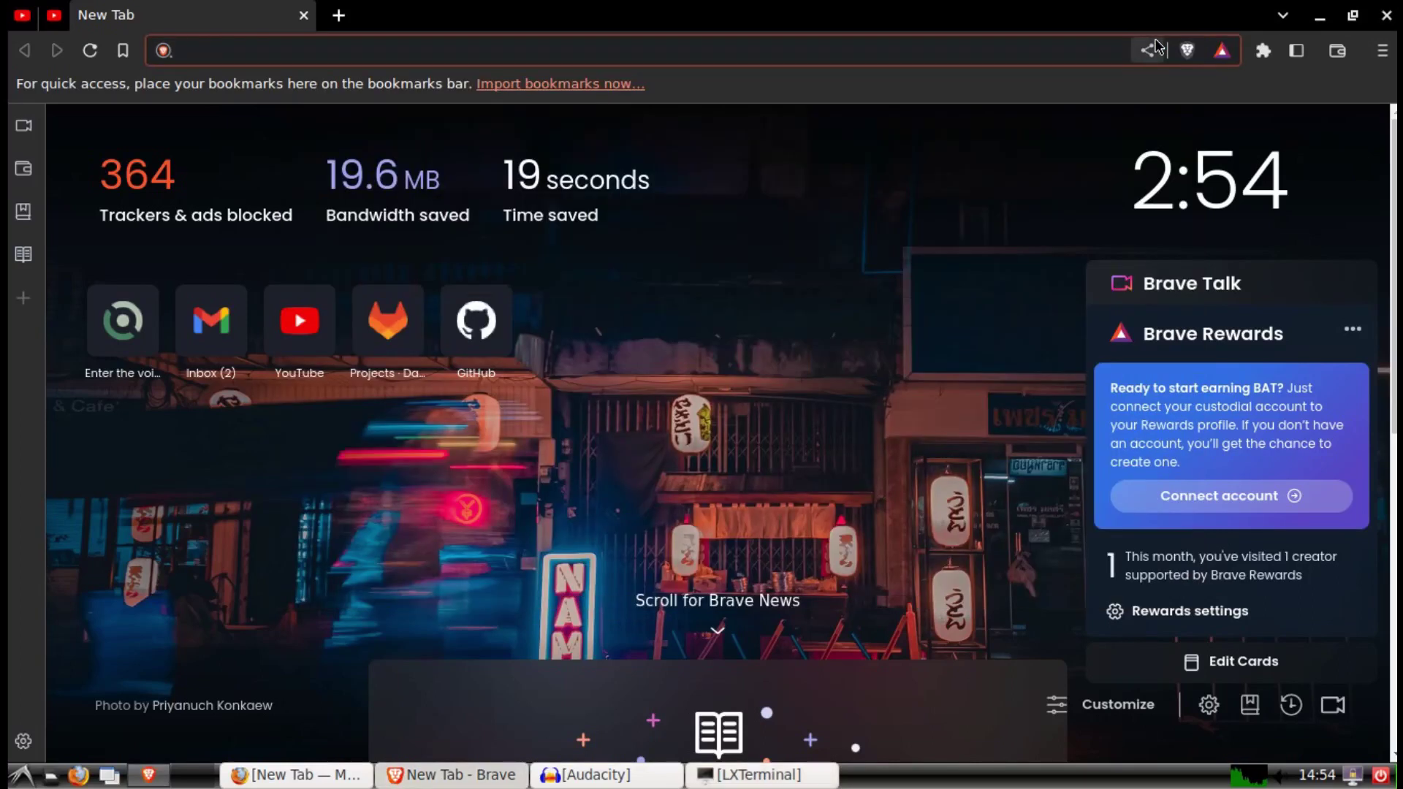
Go to voidlinux.org and open its Download page.
text(http://w)
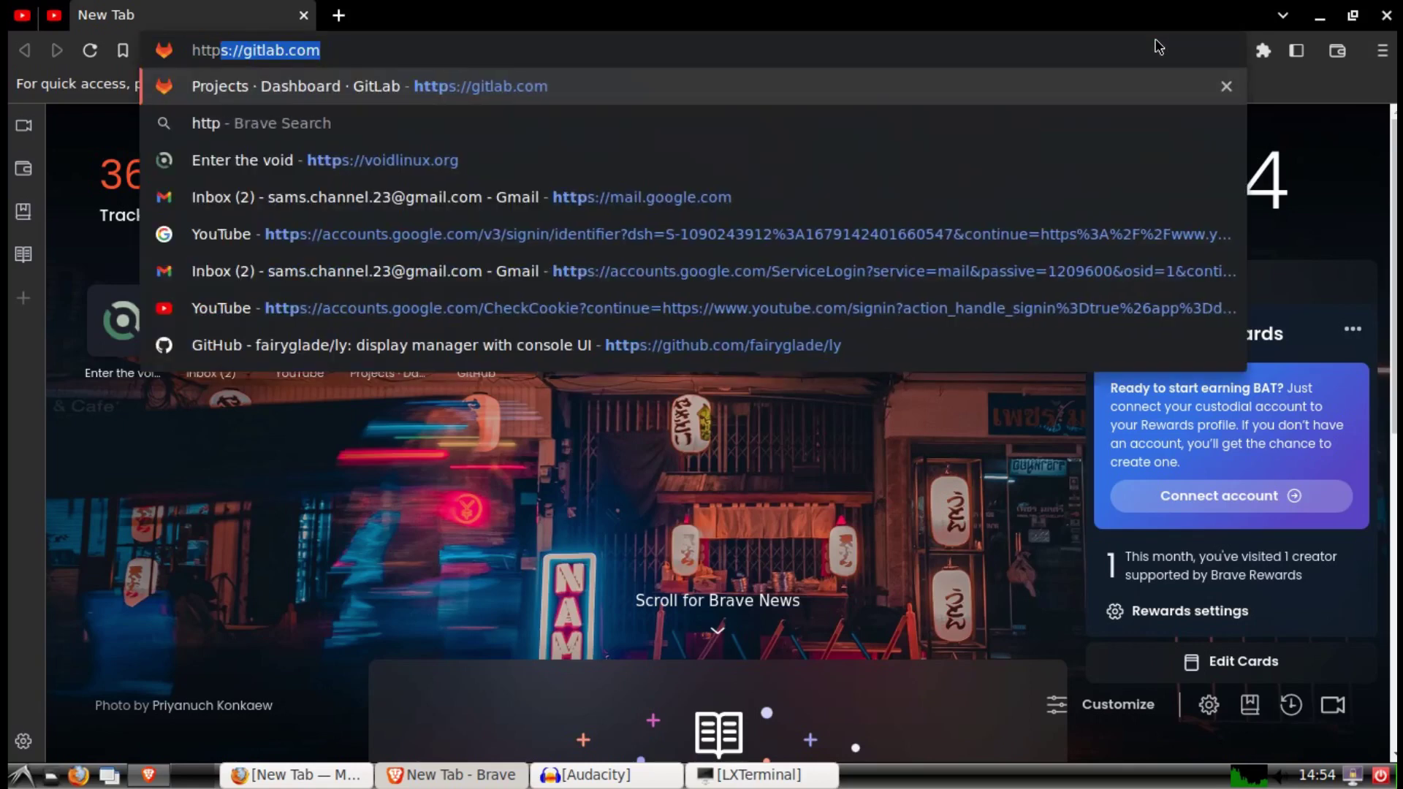
text(ww)
key(BackSpace)
key(BackSpace)
key(BackSpace)
text(v)
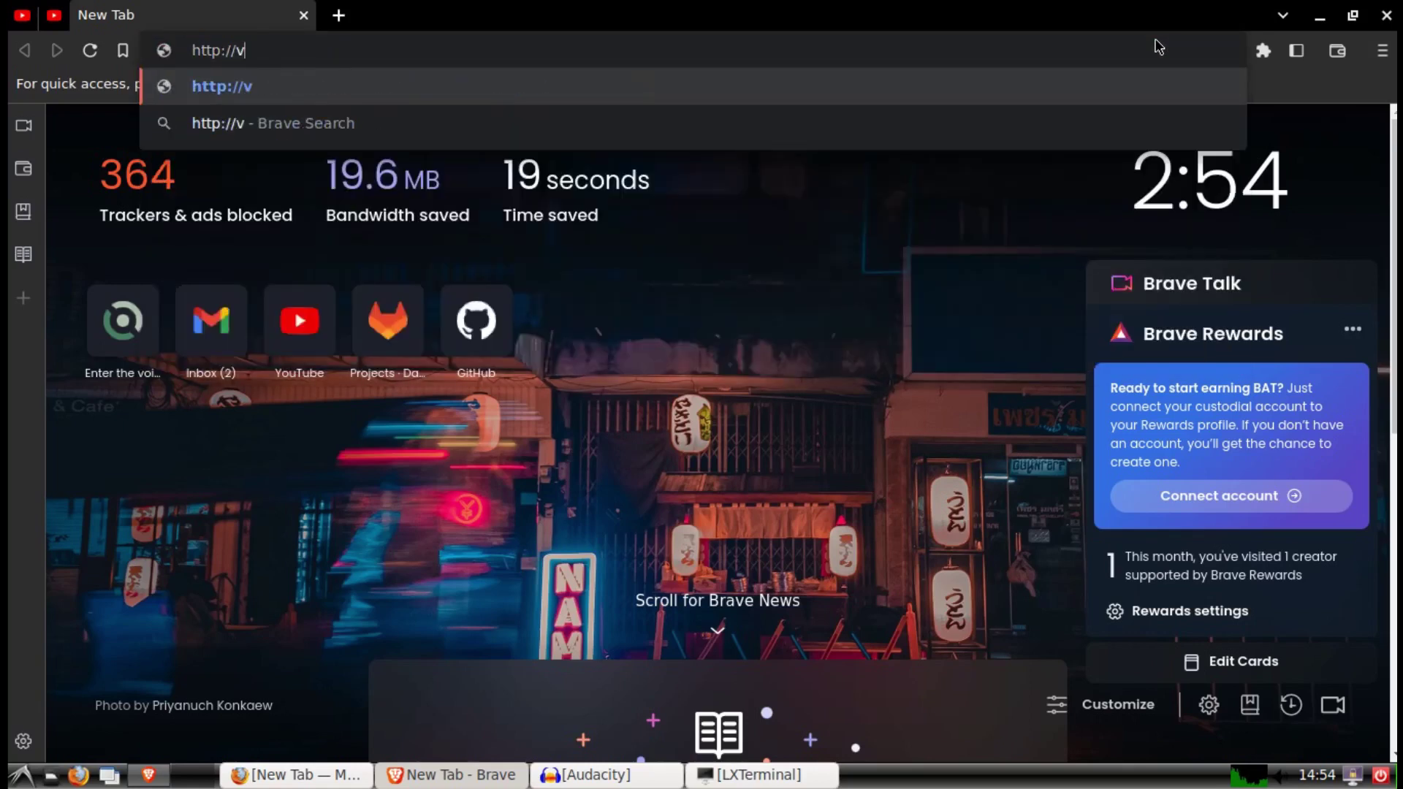
text(oidlinux.oirg)
key(BackSpace)
key(BackSpace)
key(BackSpace)
text(rg)
key(Return)
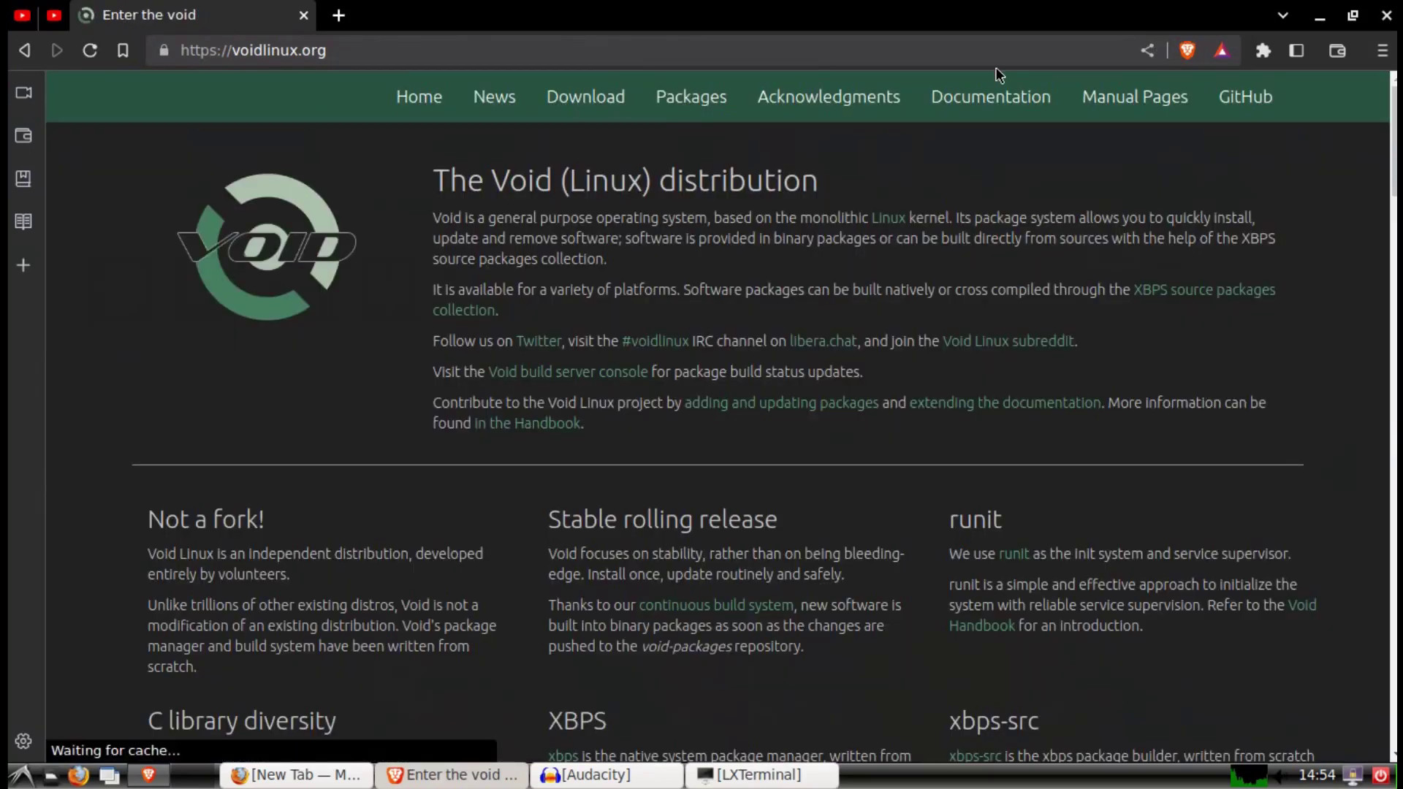
click(607, 87)
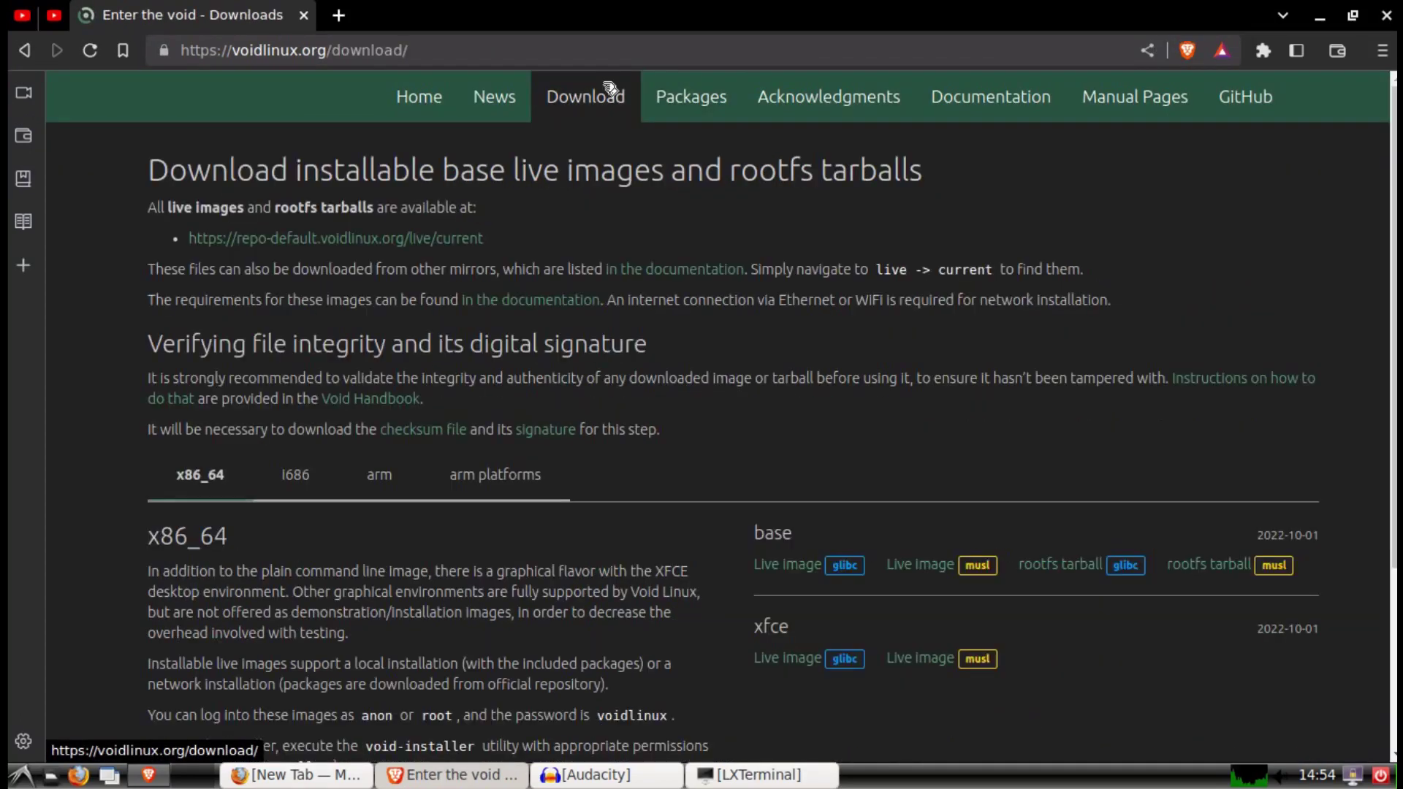
Save the glibc live image ISO link into Downloads.
right_click(823, 573)
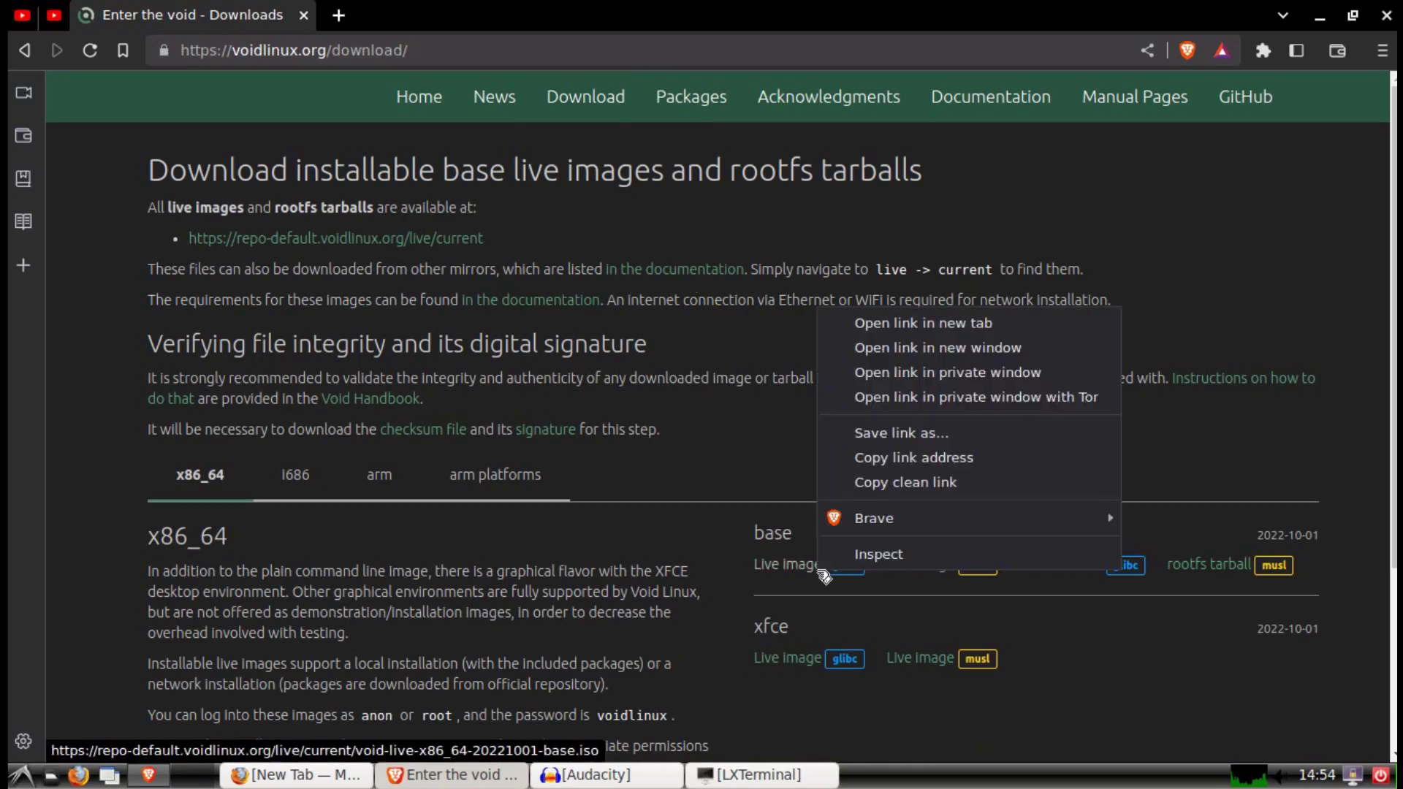
click(906, 434)
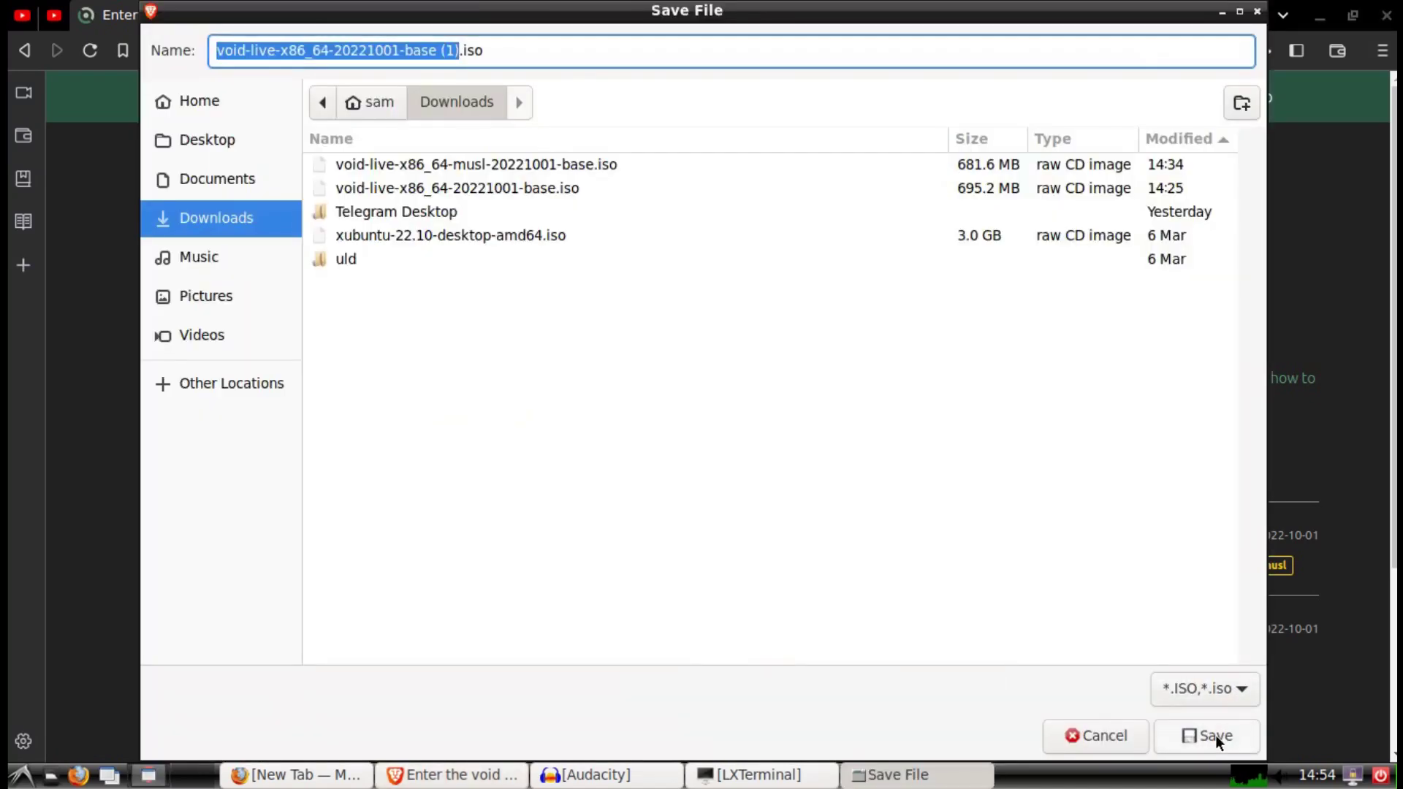
click(1216, 735)
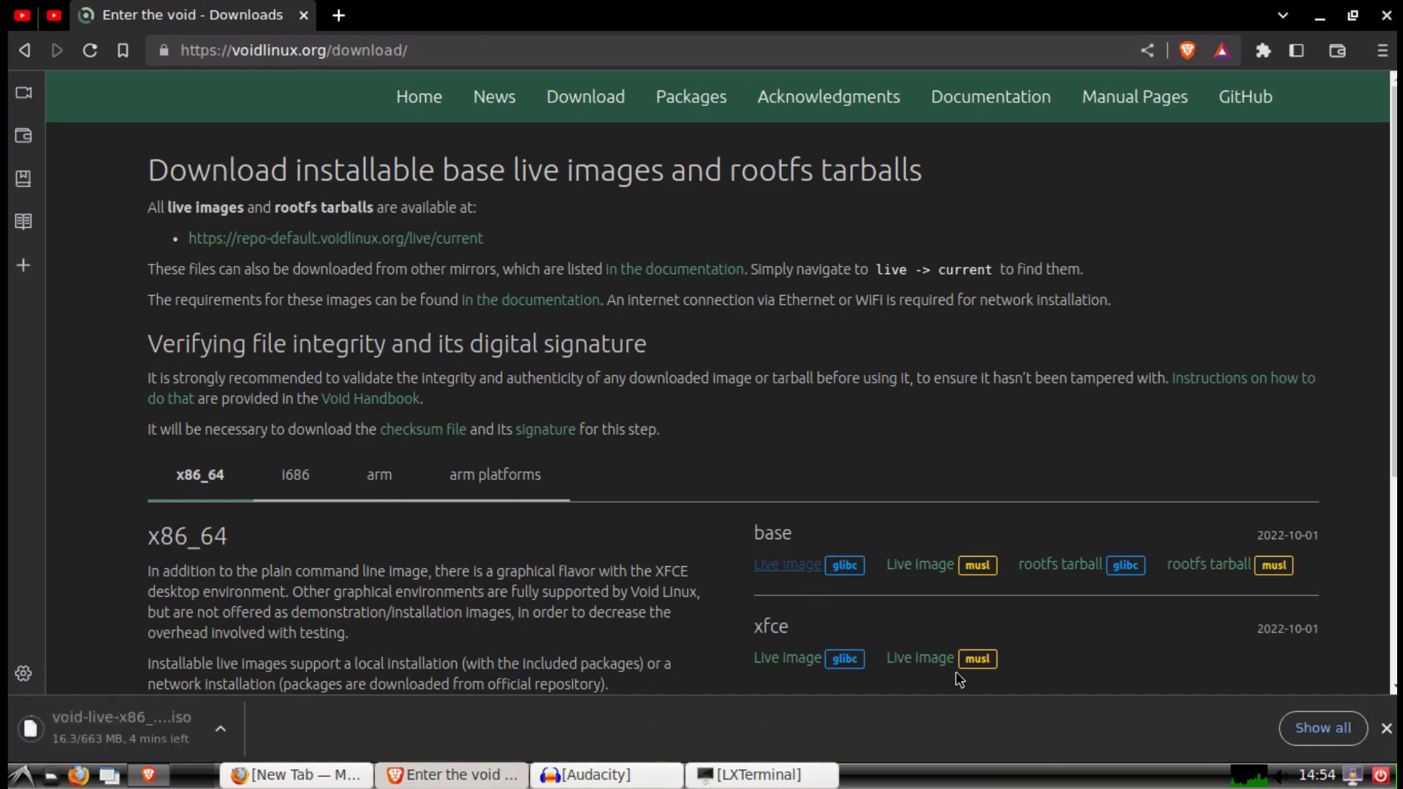
Cancel the ISO download, close the downloads page and minimize Brave.
key(ctrl+j)
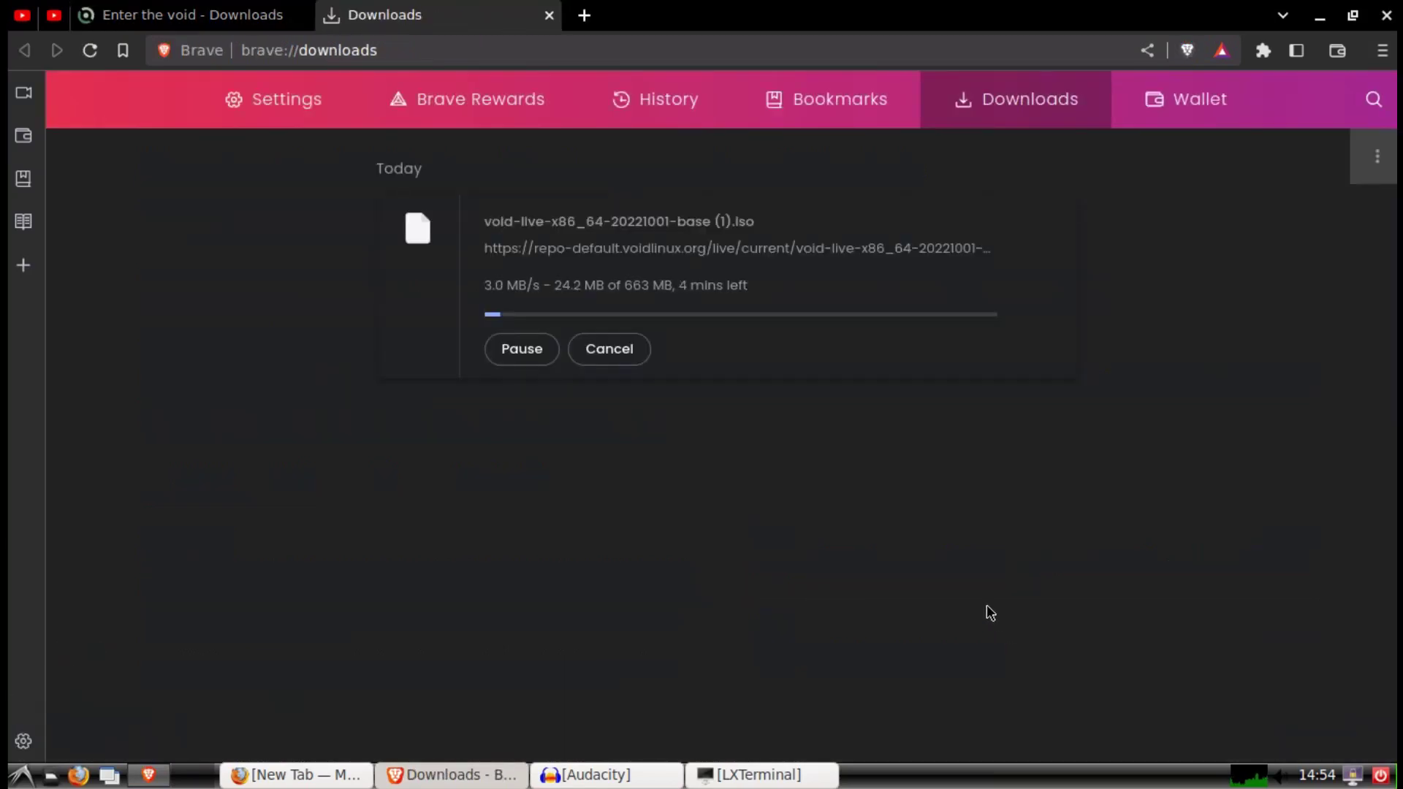
click(603, 353)
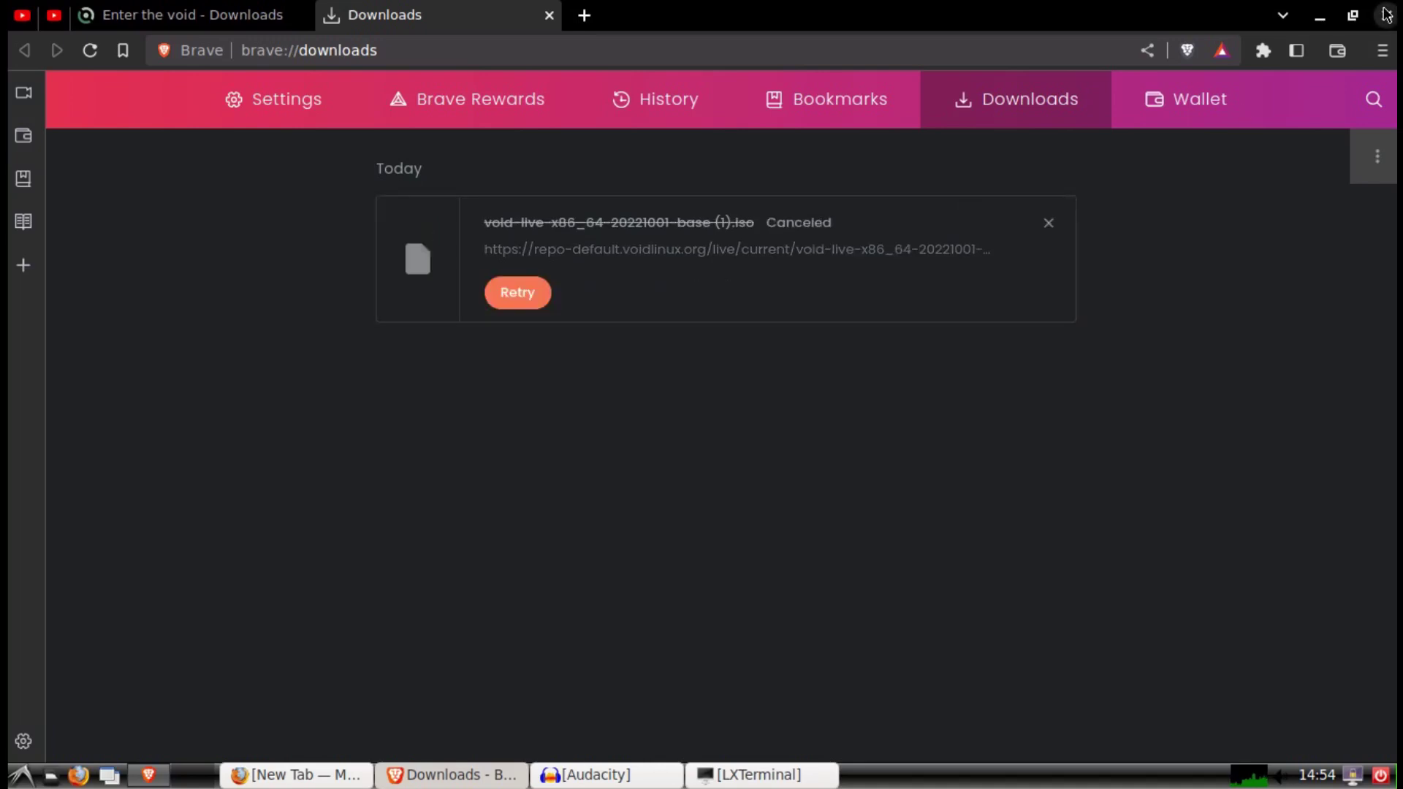
click(549, 15)
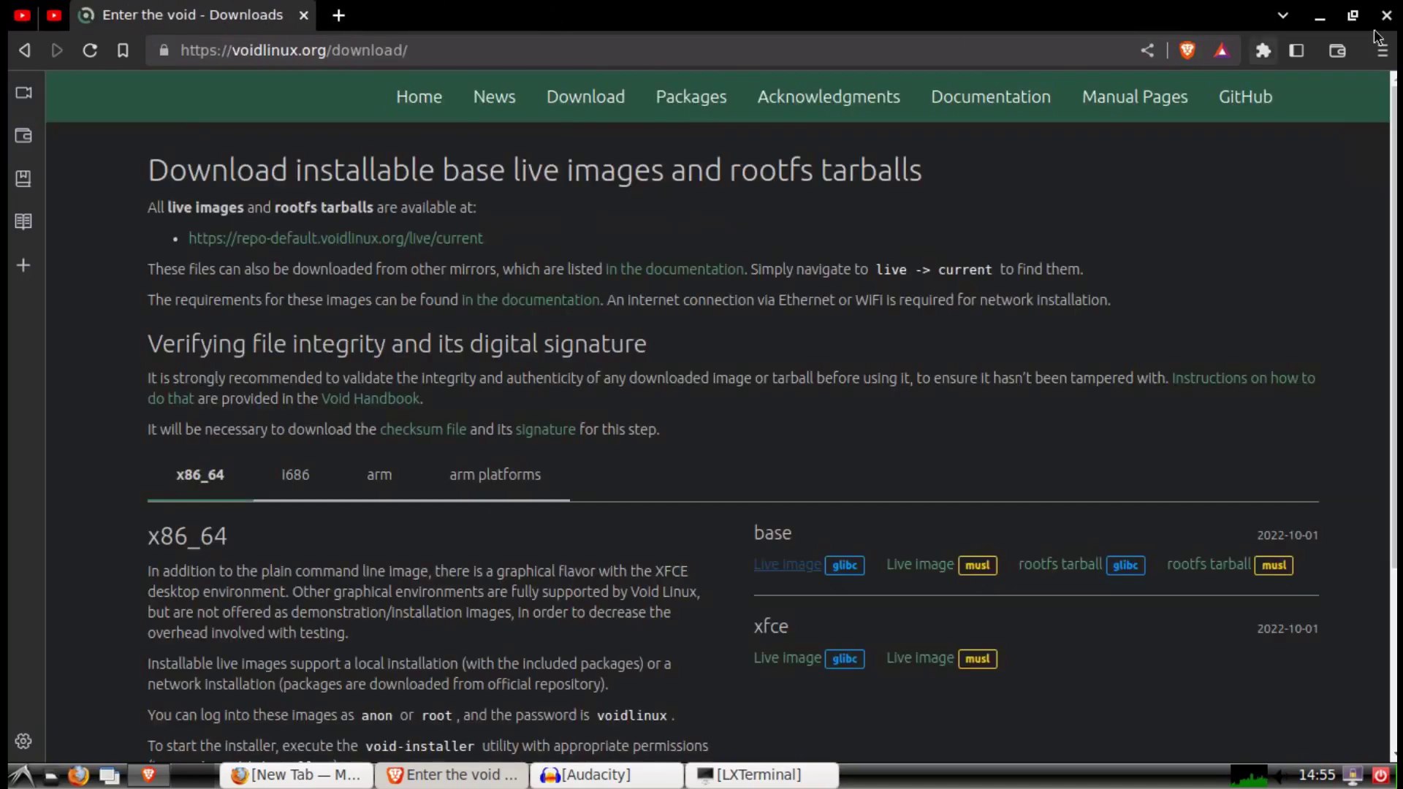
click(1320, 16)
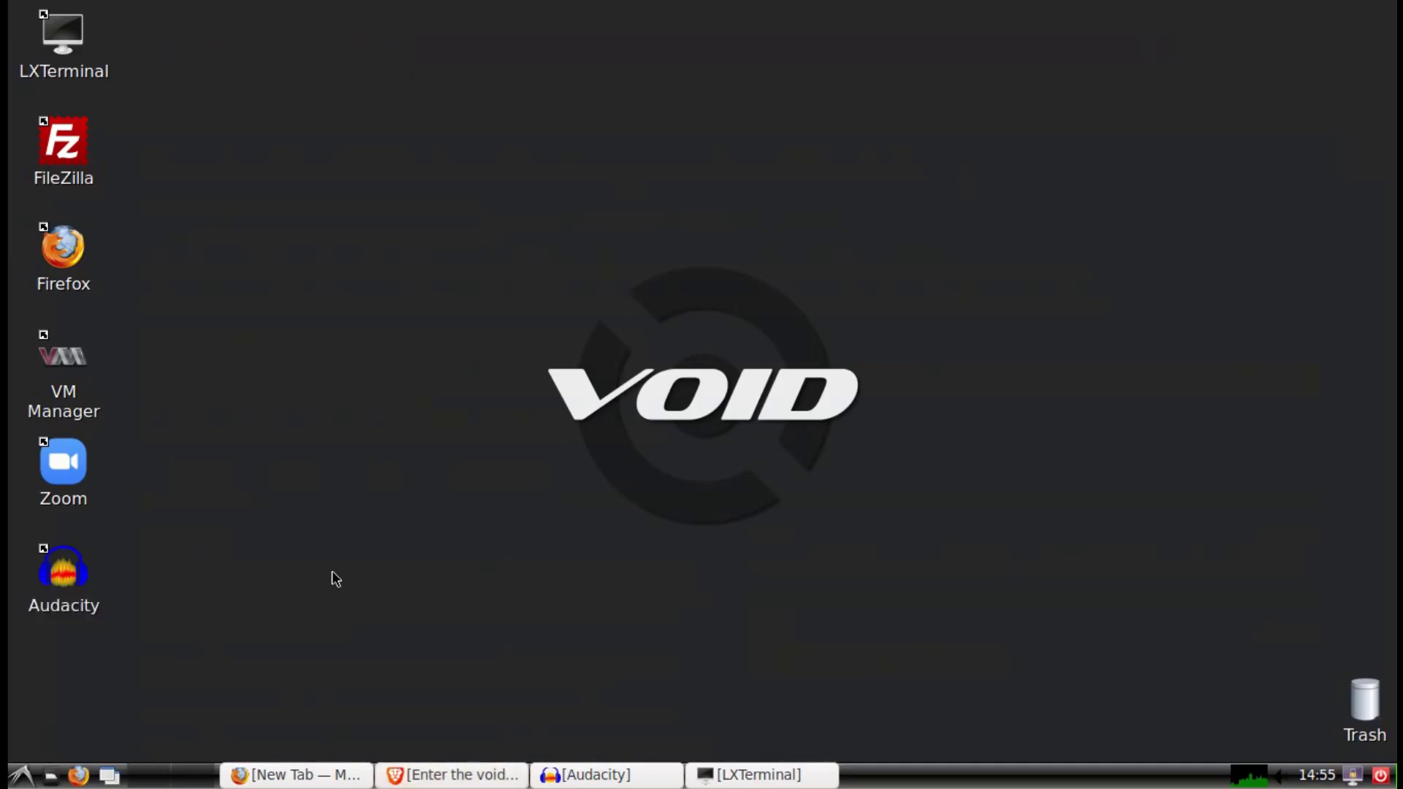
Launch Virtual Machine Manager, authenticate, and select the QEMU/KVM connection.
double_click(75, 372)
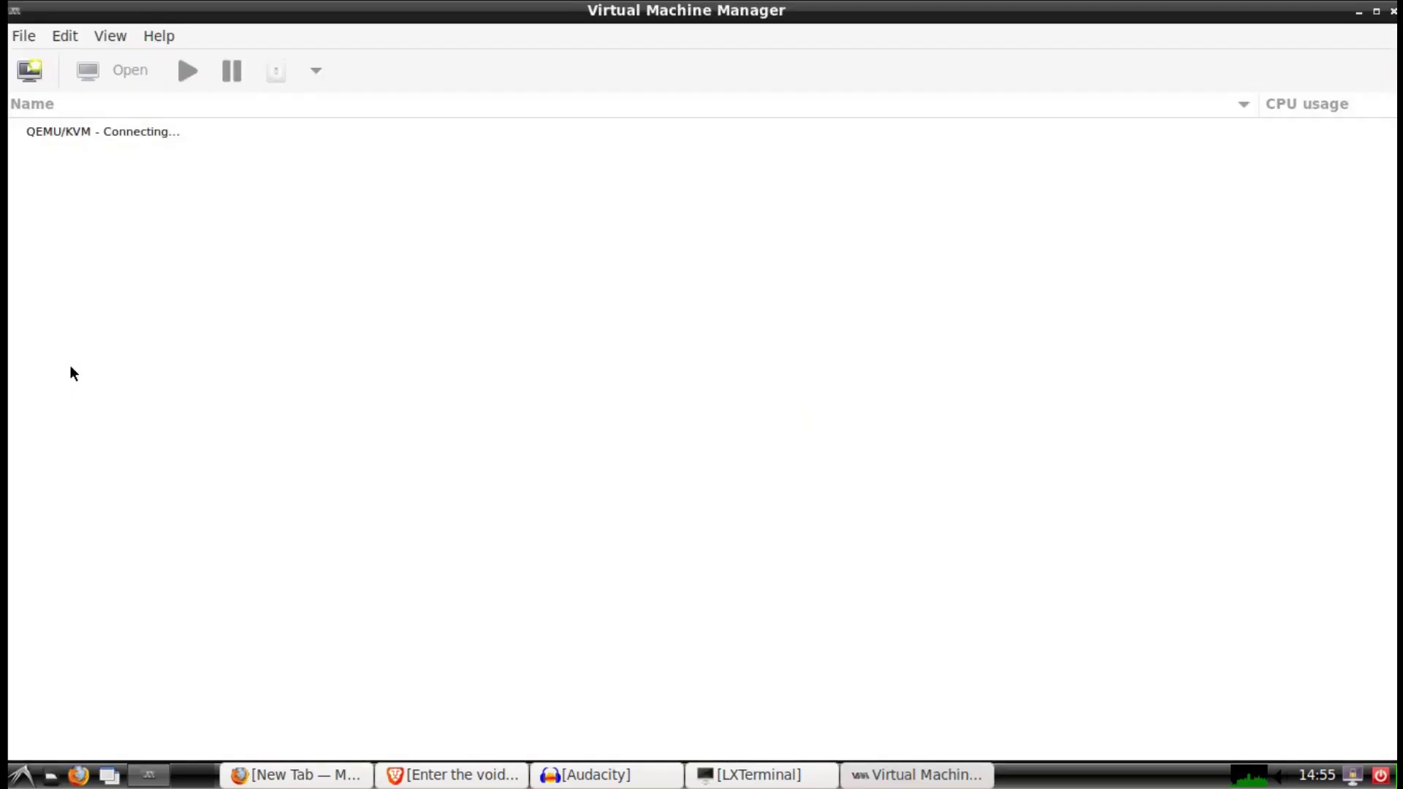
text(********)
key(Return)
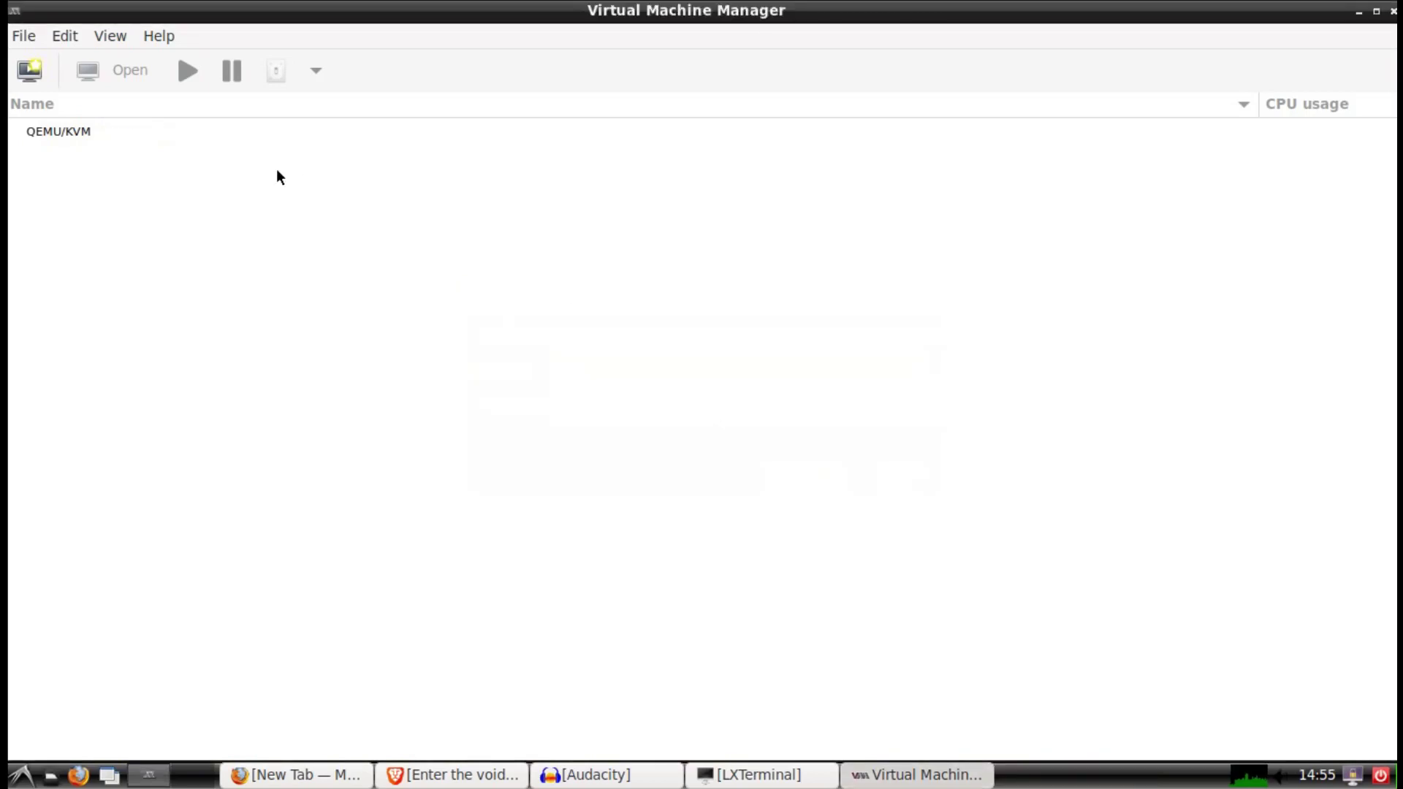
click(82, 136)
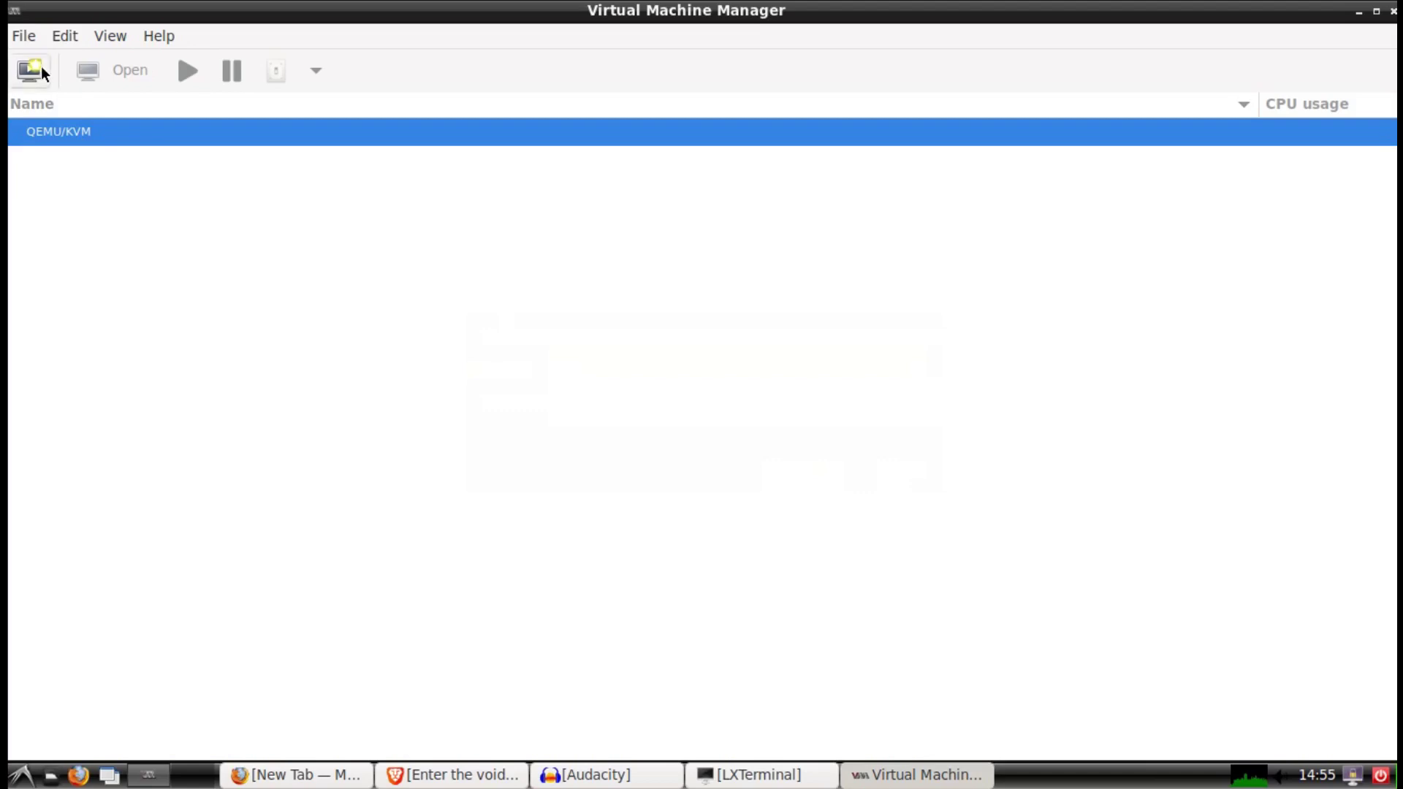
click(41, 66)
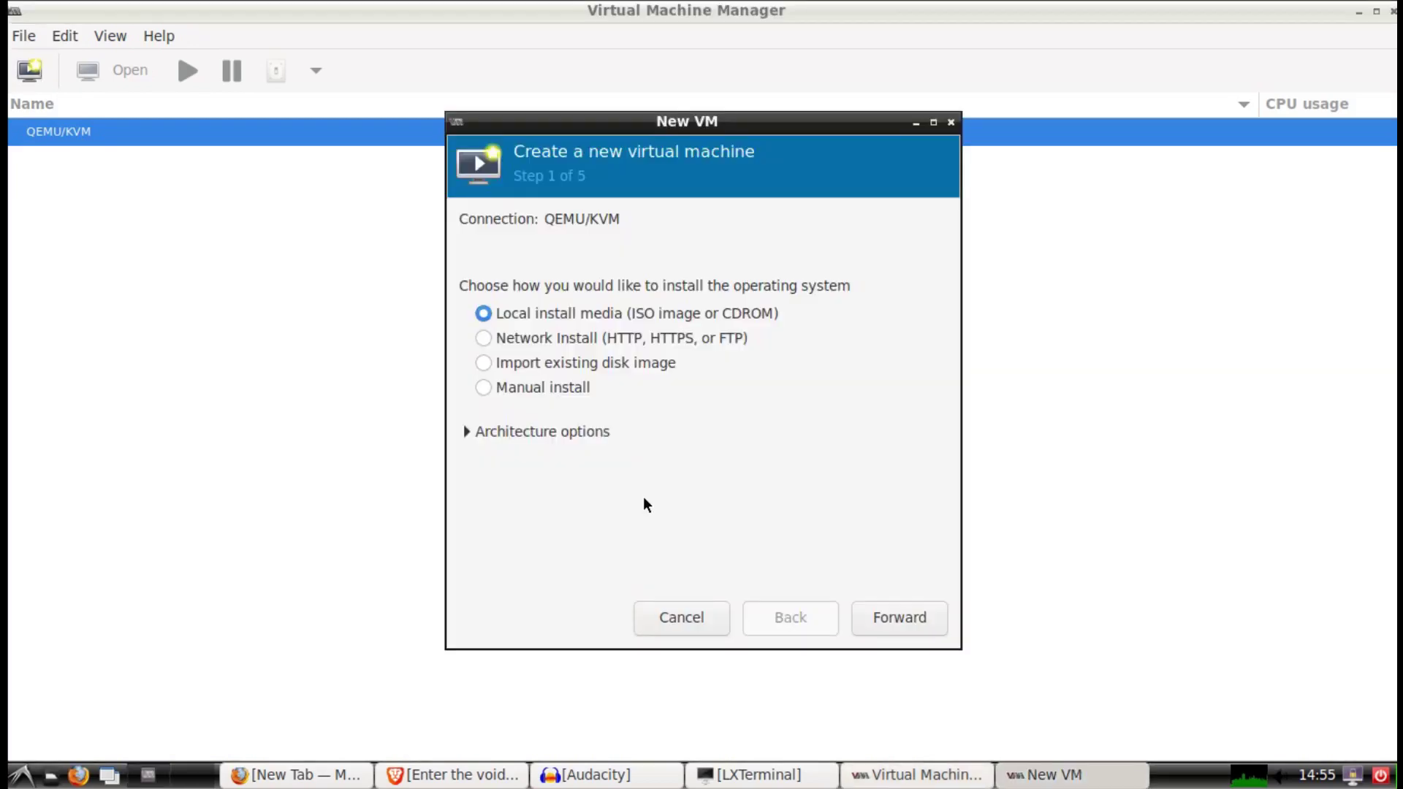
click(904, 614)
click(885, 255)
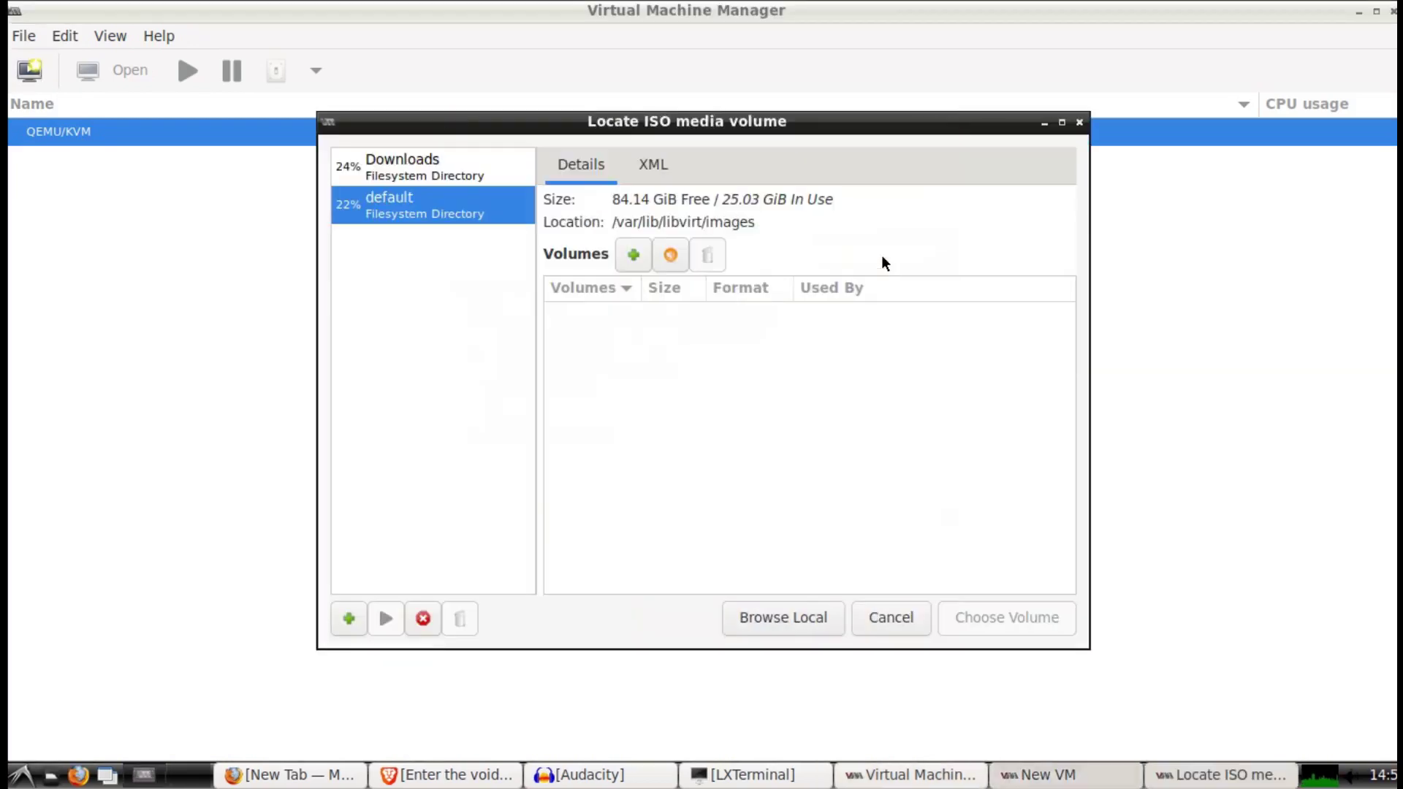
click(759, 617)
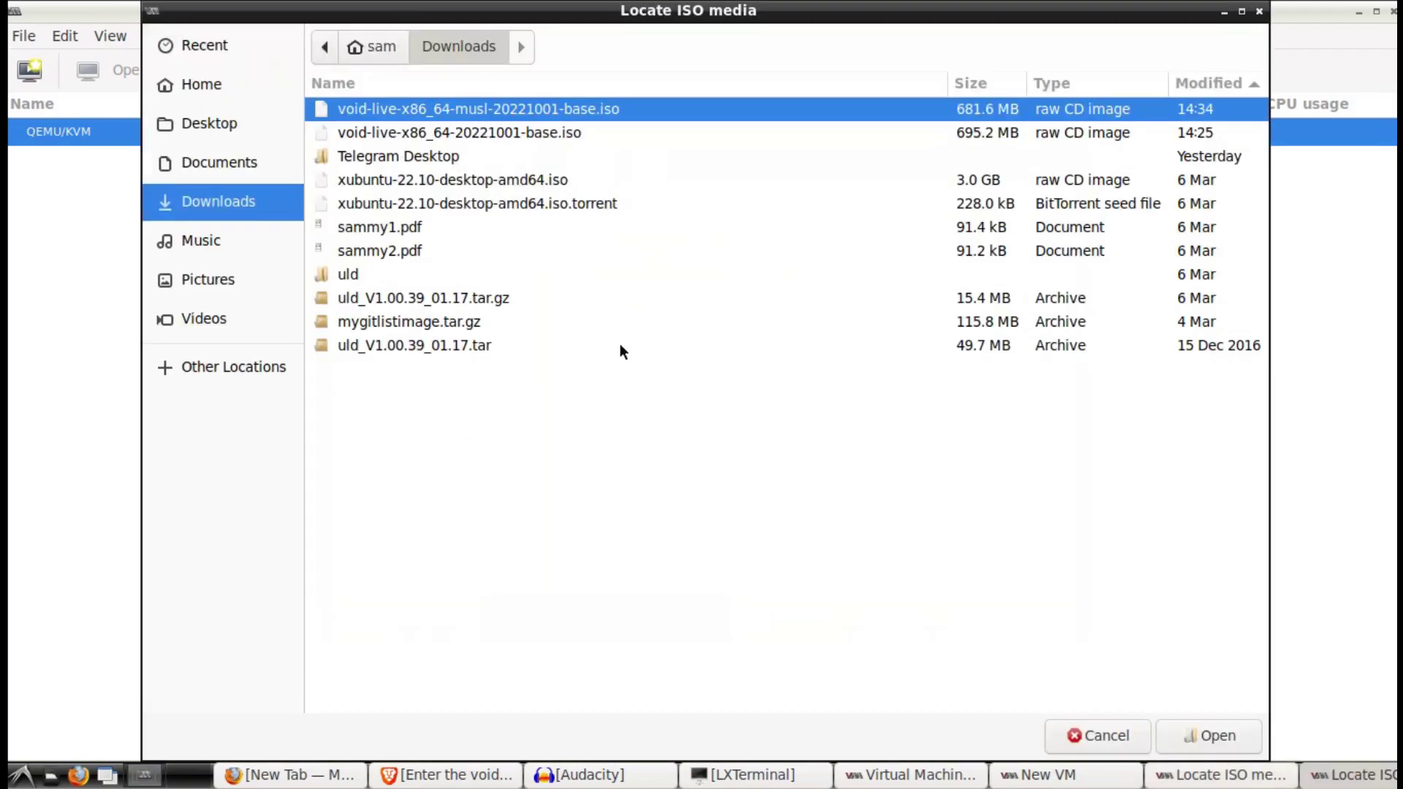
click(524, 133)
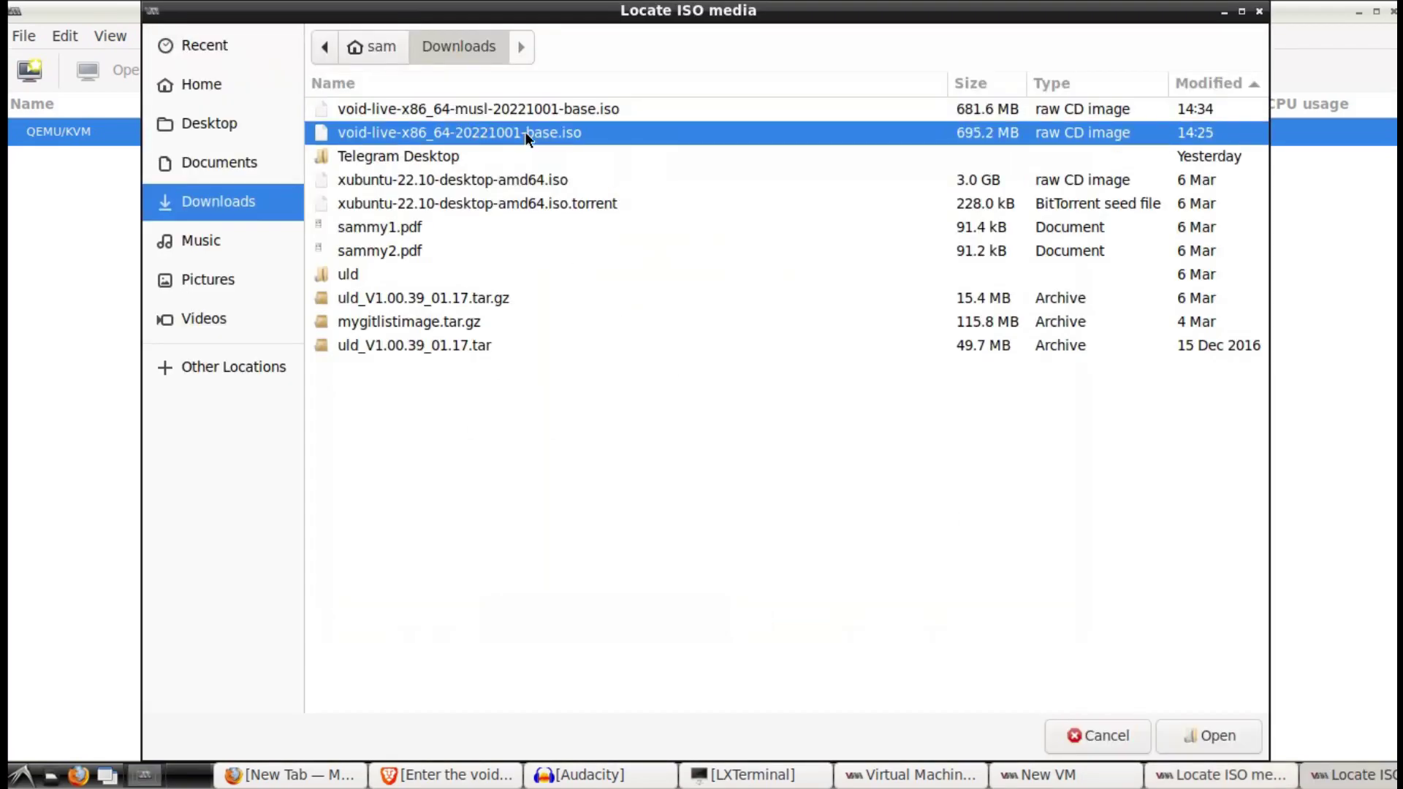
double_click(525, 132)
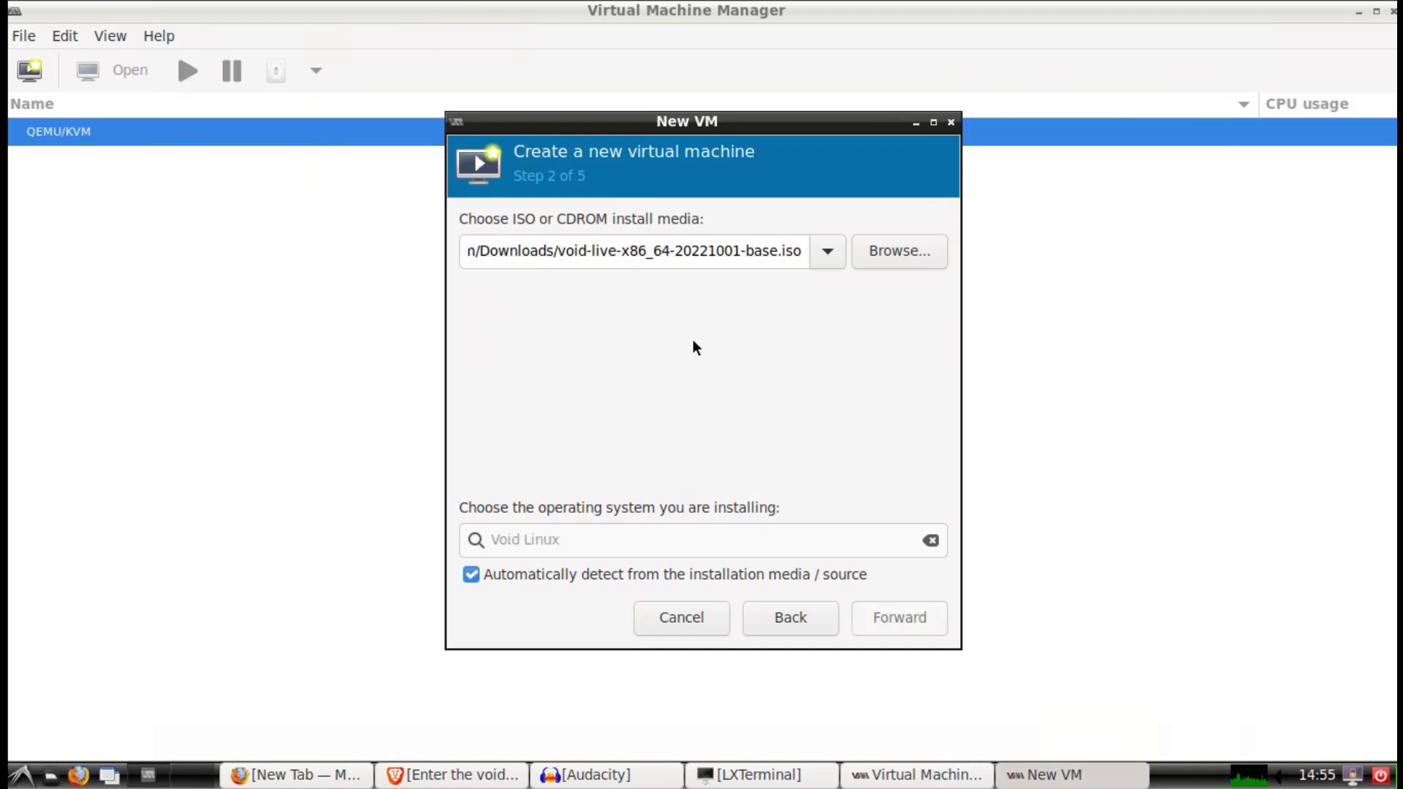
click(886, 622)
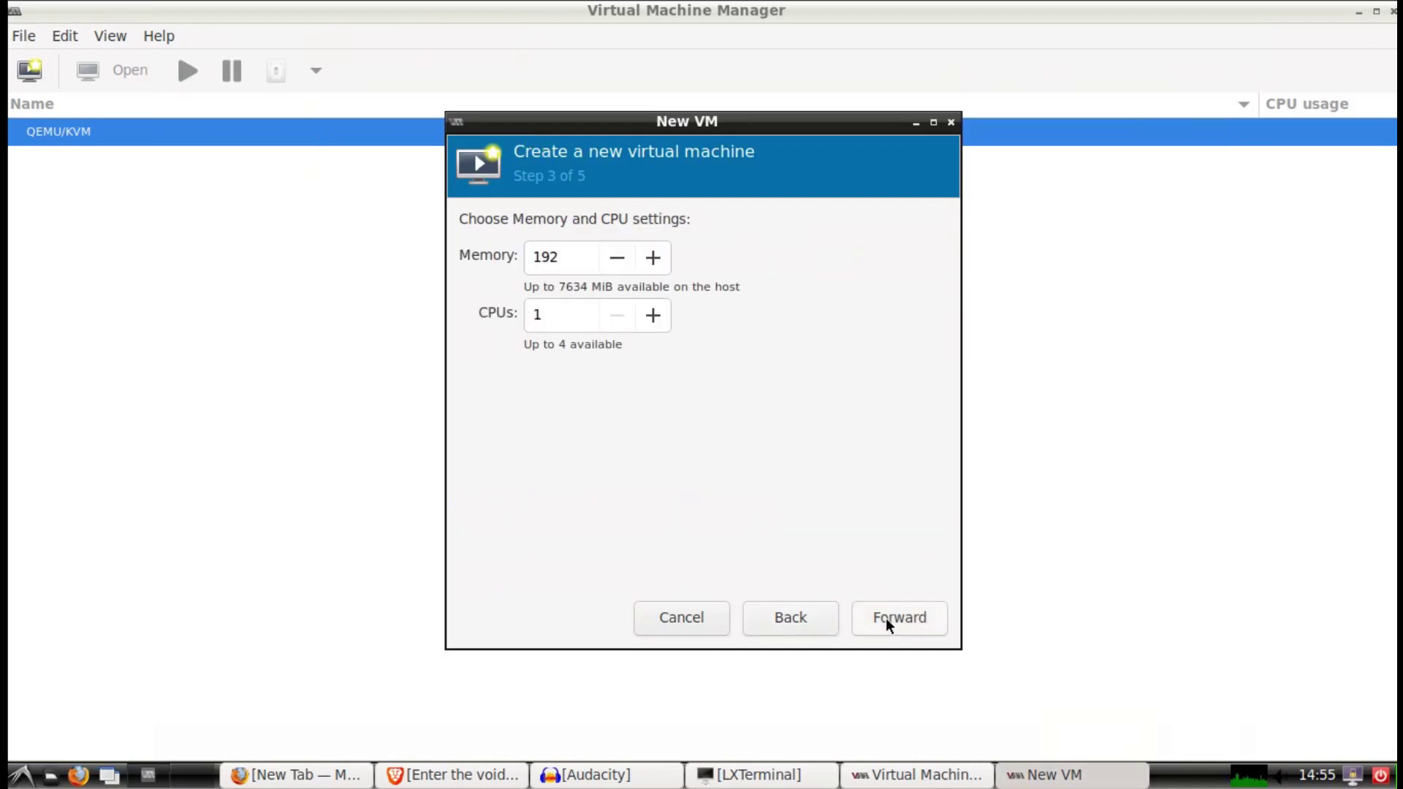
Give the VM 2048 MiB of memory and 2 CPUs.
double_click(570, 256)
text(2048)
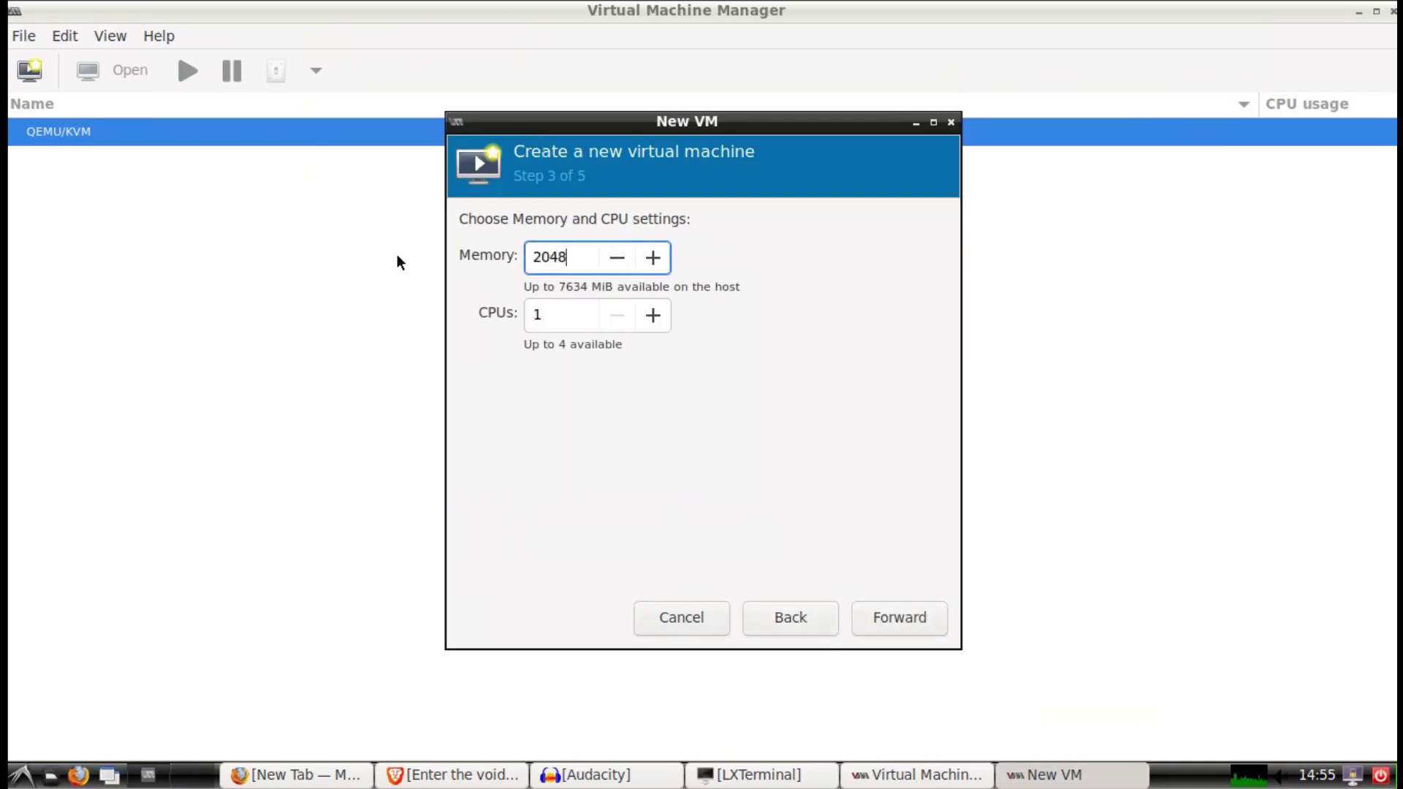
key(Tab)
click(654, 317)
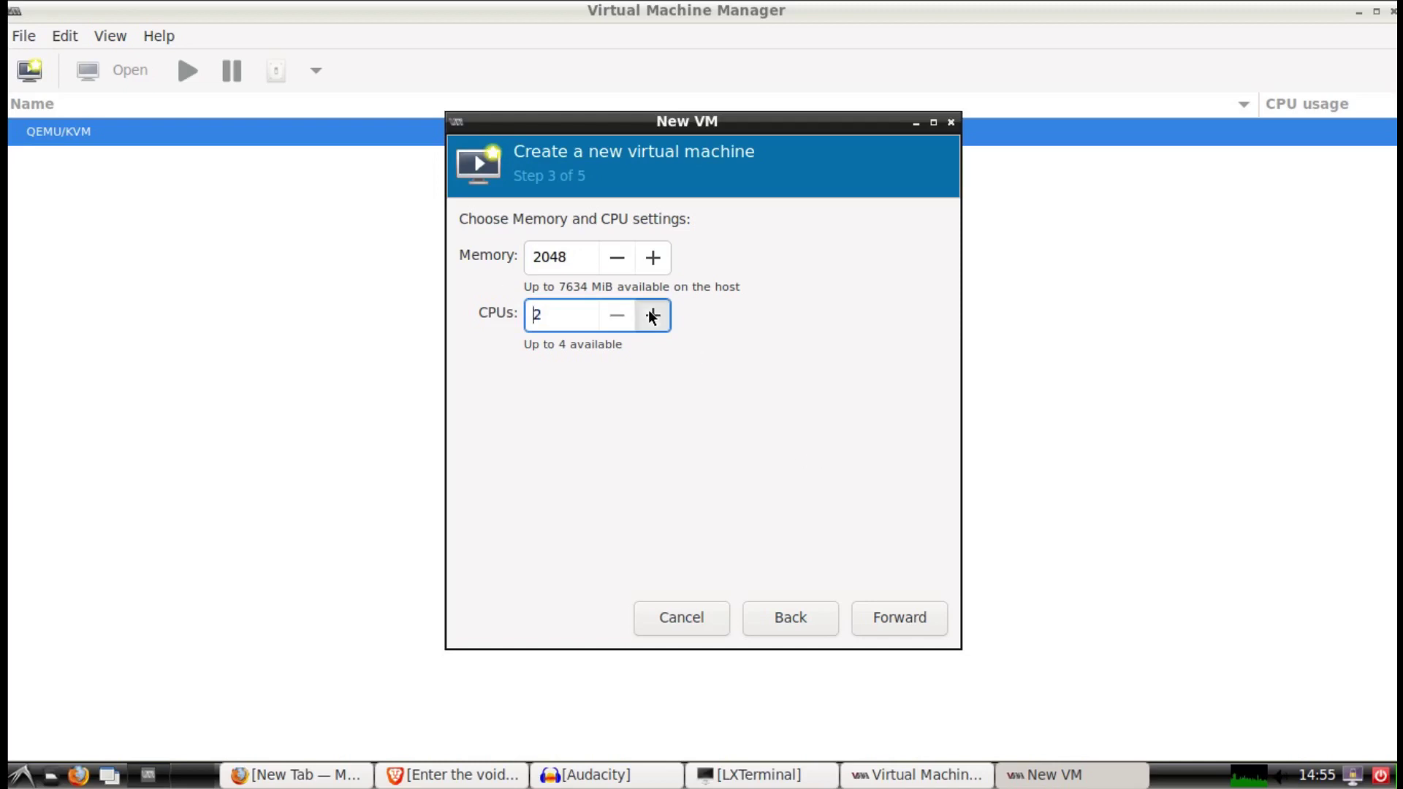
click(893, 619)
Set the VM's disk size to 25 GiB.
double_click(522, 282)
text(25)
click(892, 618)
Name the VM Void_Linux_glibc and create it.
click(644, 263)
key(ctrl+a)
text(Void_Linux_)
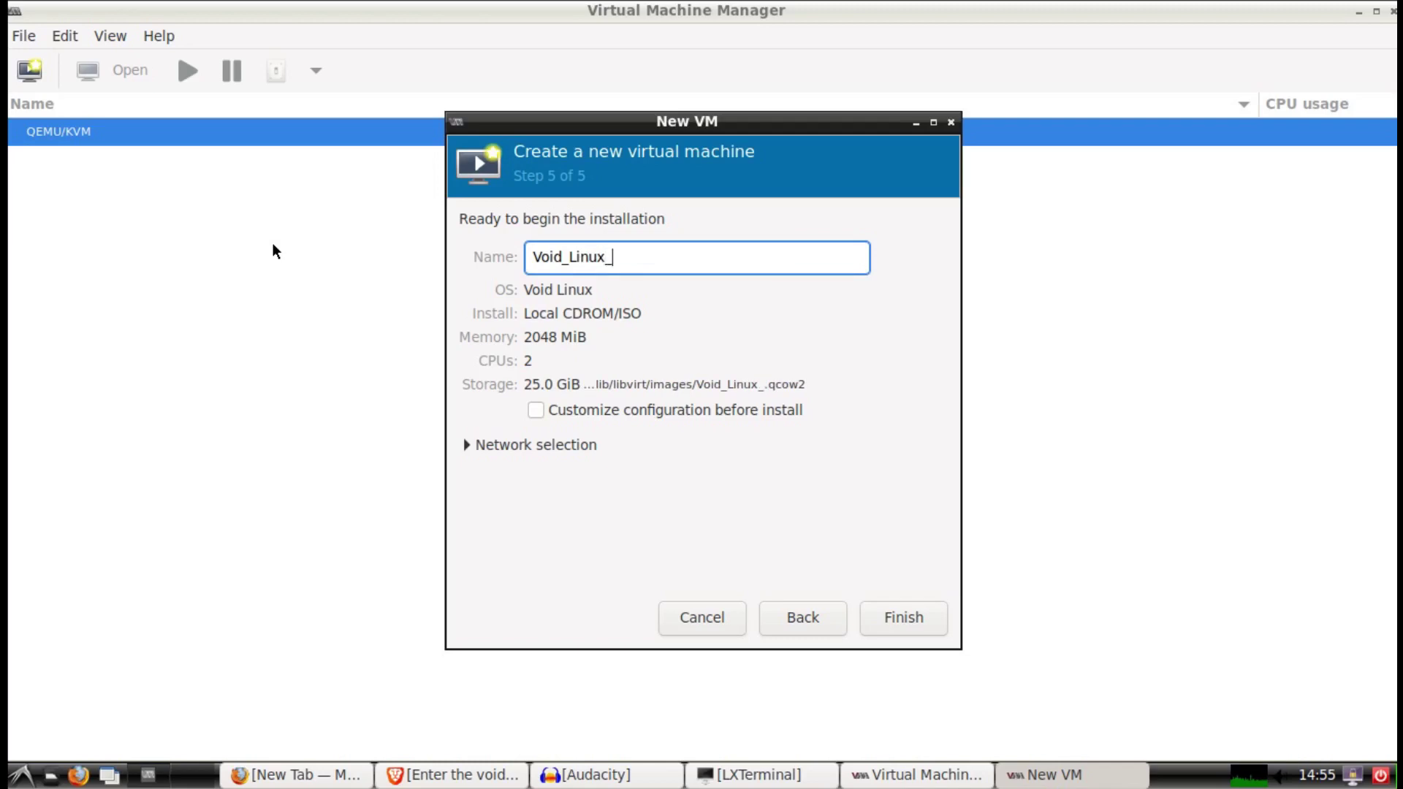
text(glibc)
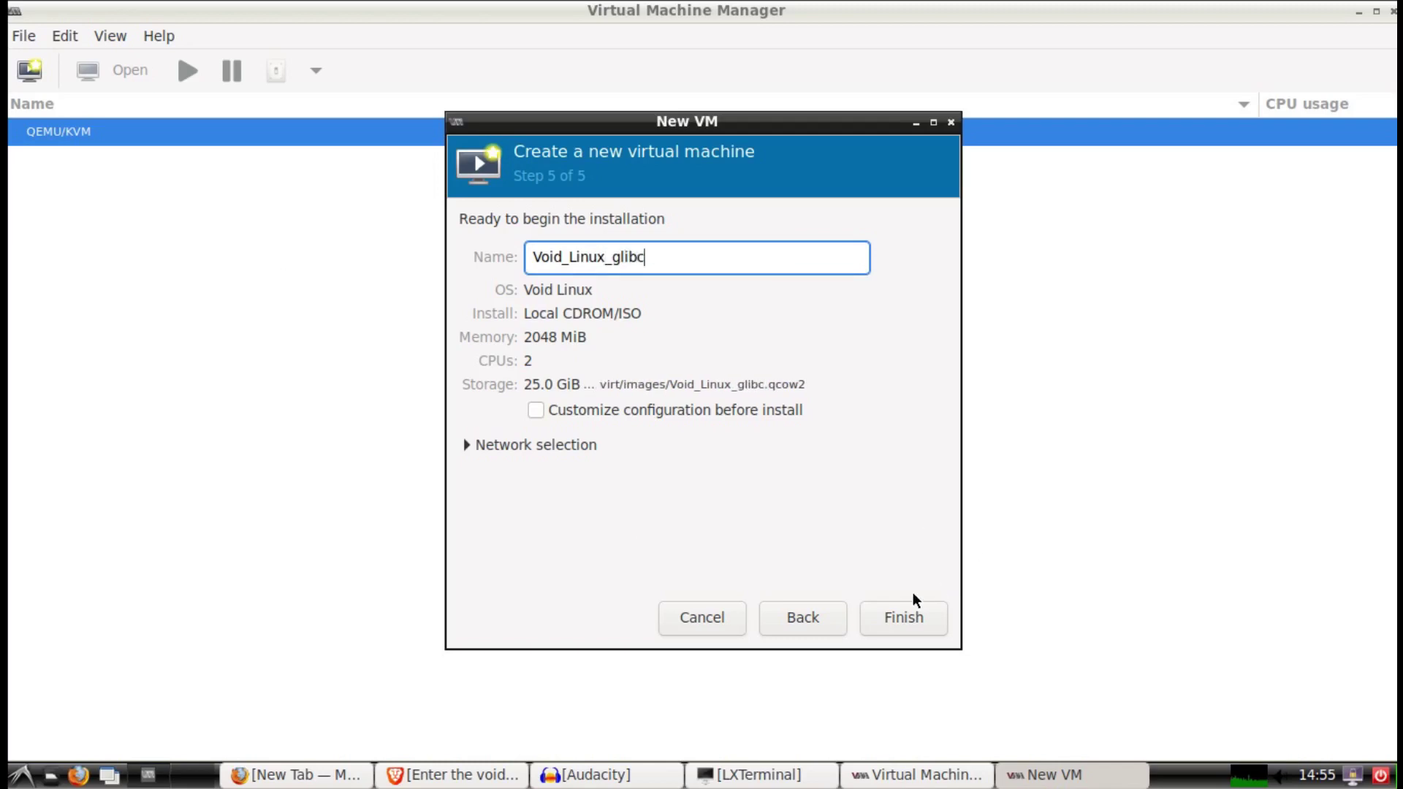
click(913, 604)
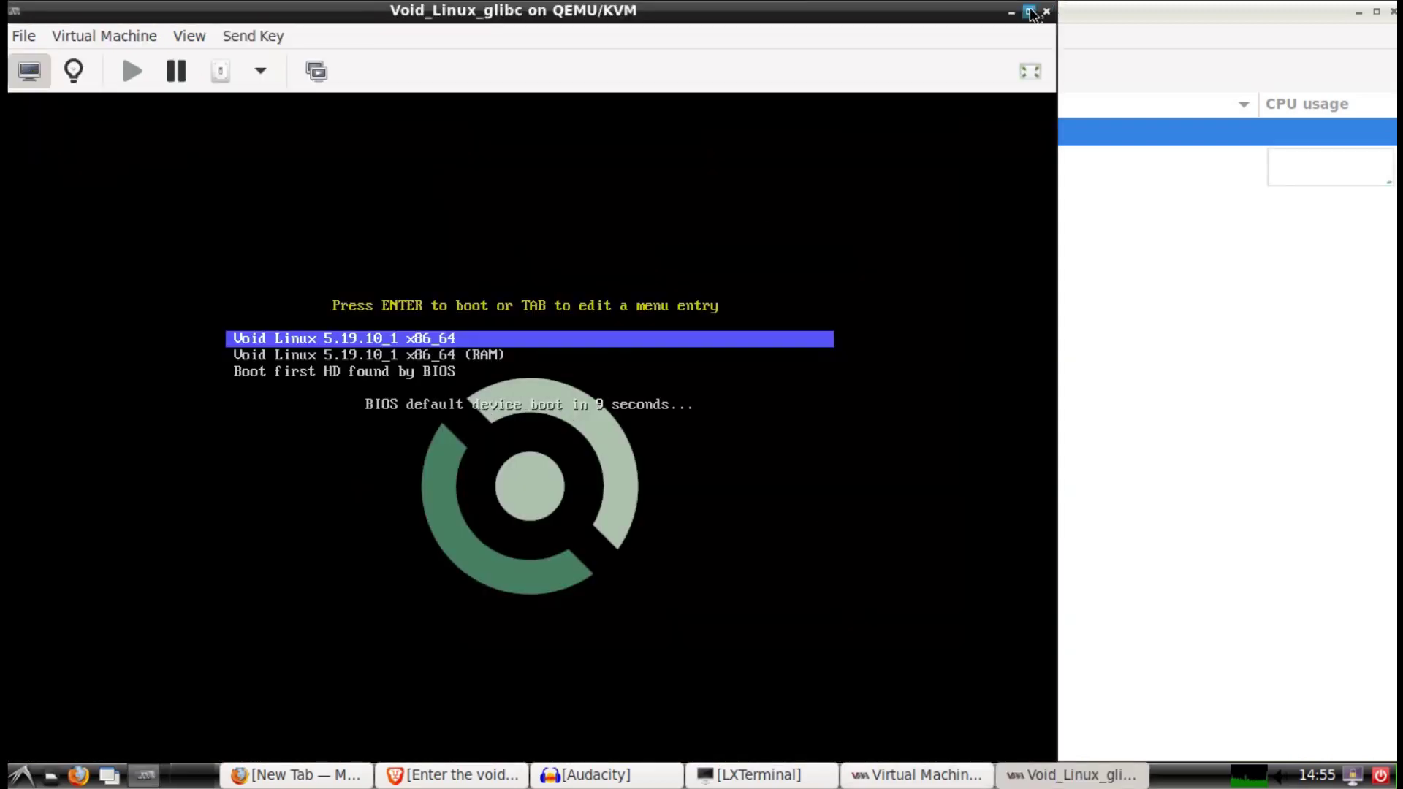
Show the VM console fullscreen and boot the default Void Linux entry.
click(1030, 12)
click(188, 33)
click(206, 138)
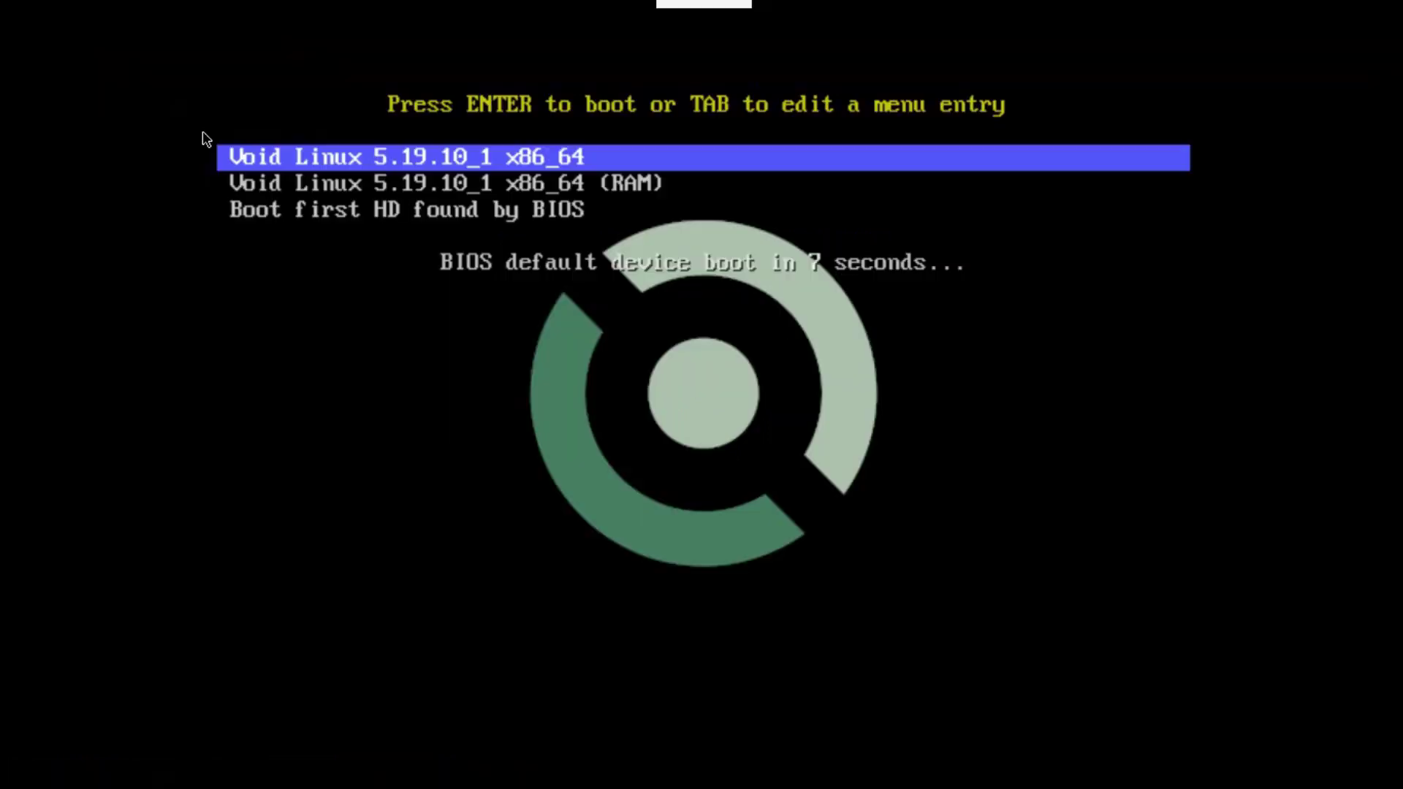
key(Return)
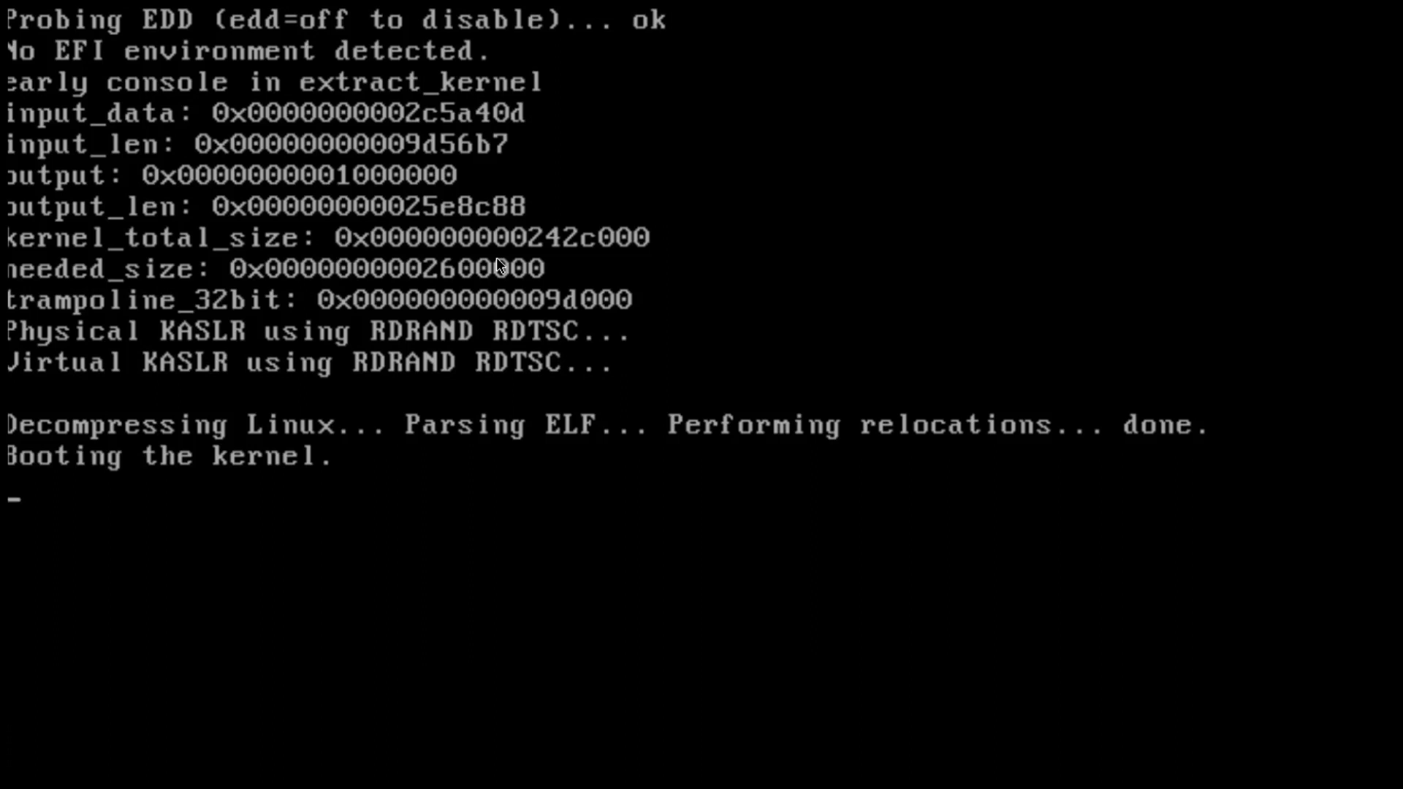
After booting, exit fullscreen, minimize Audacity, and return the console to fullscreen.
key(Escape)
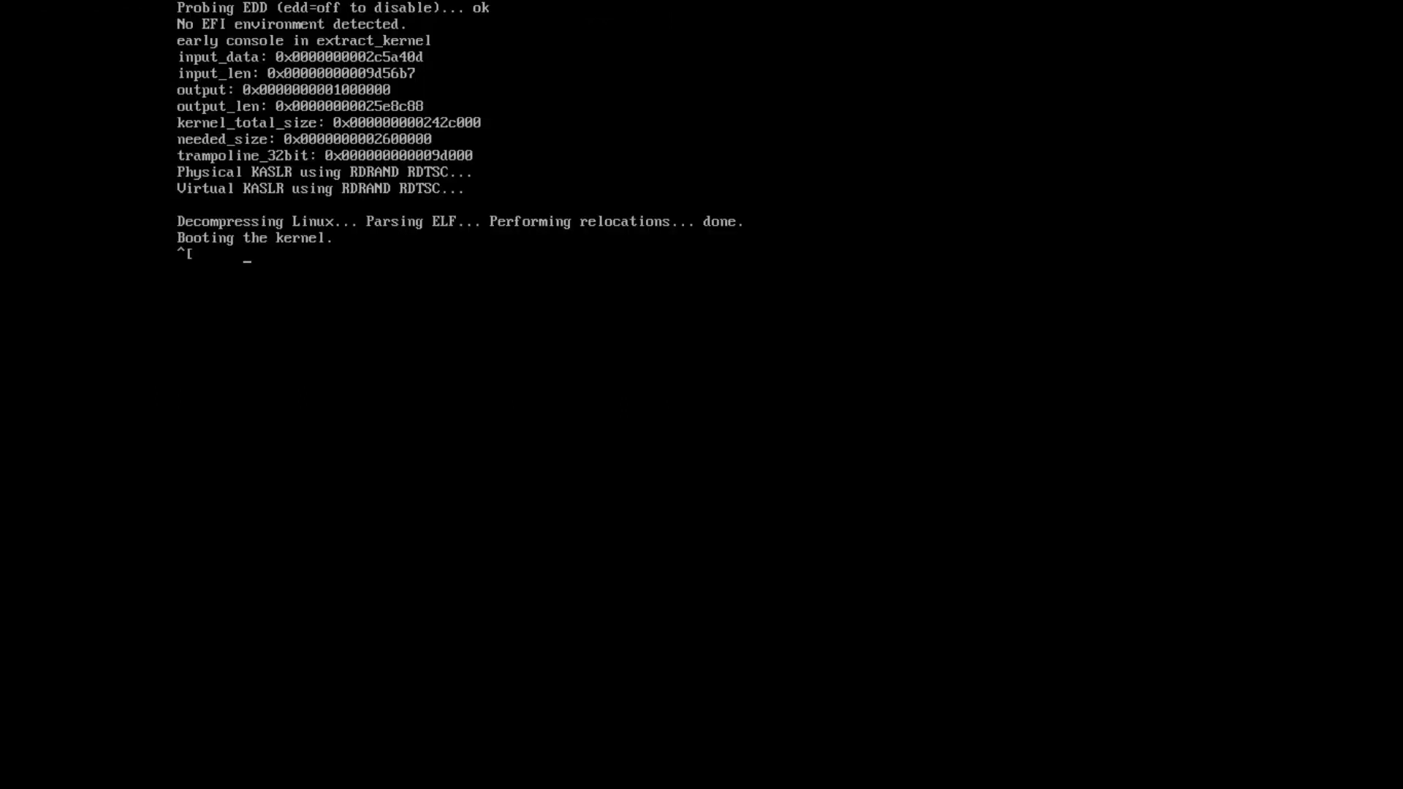
key(Escape)
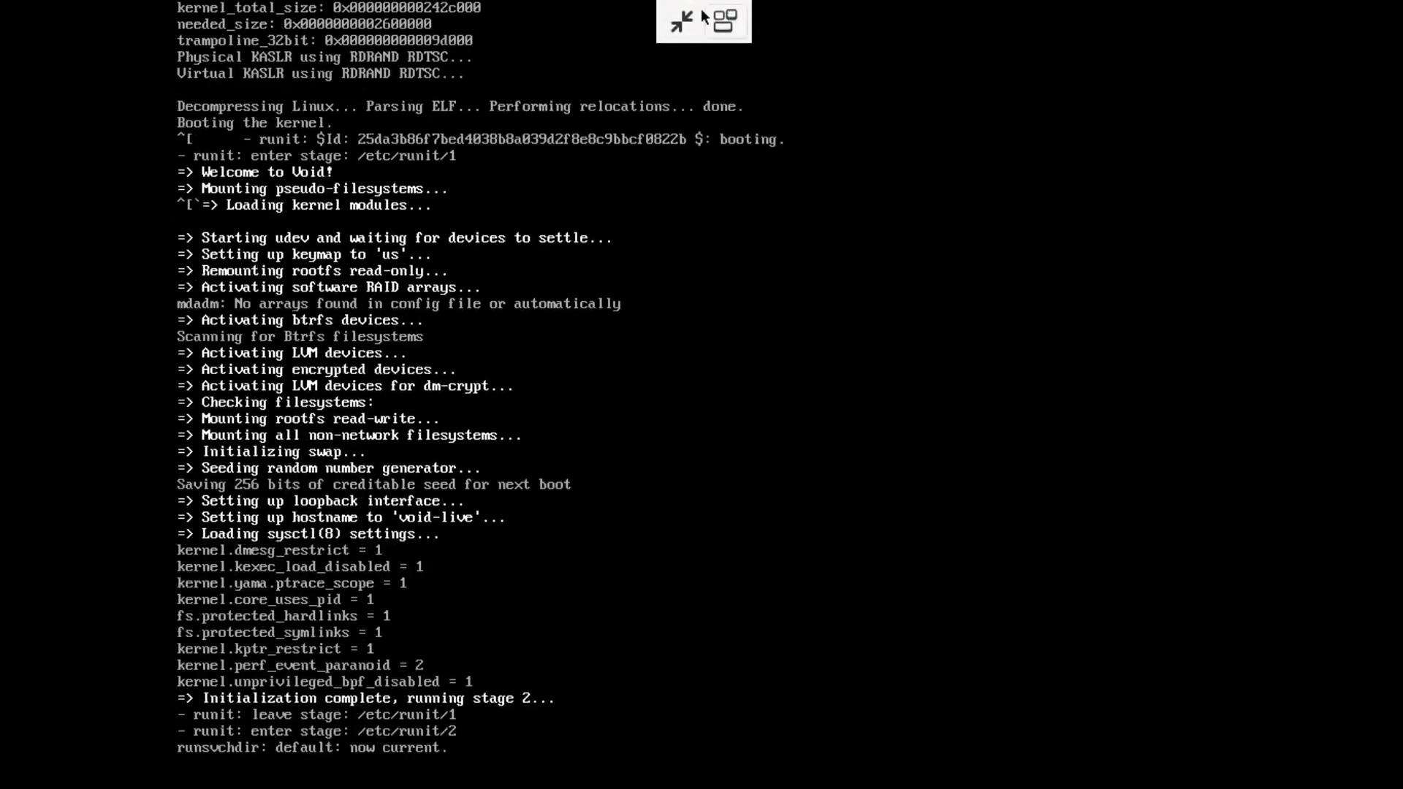
click(691, 12)
click(590, 779)
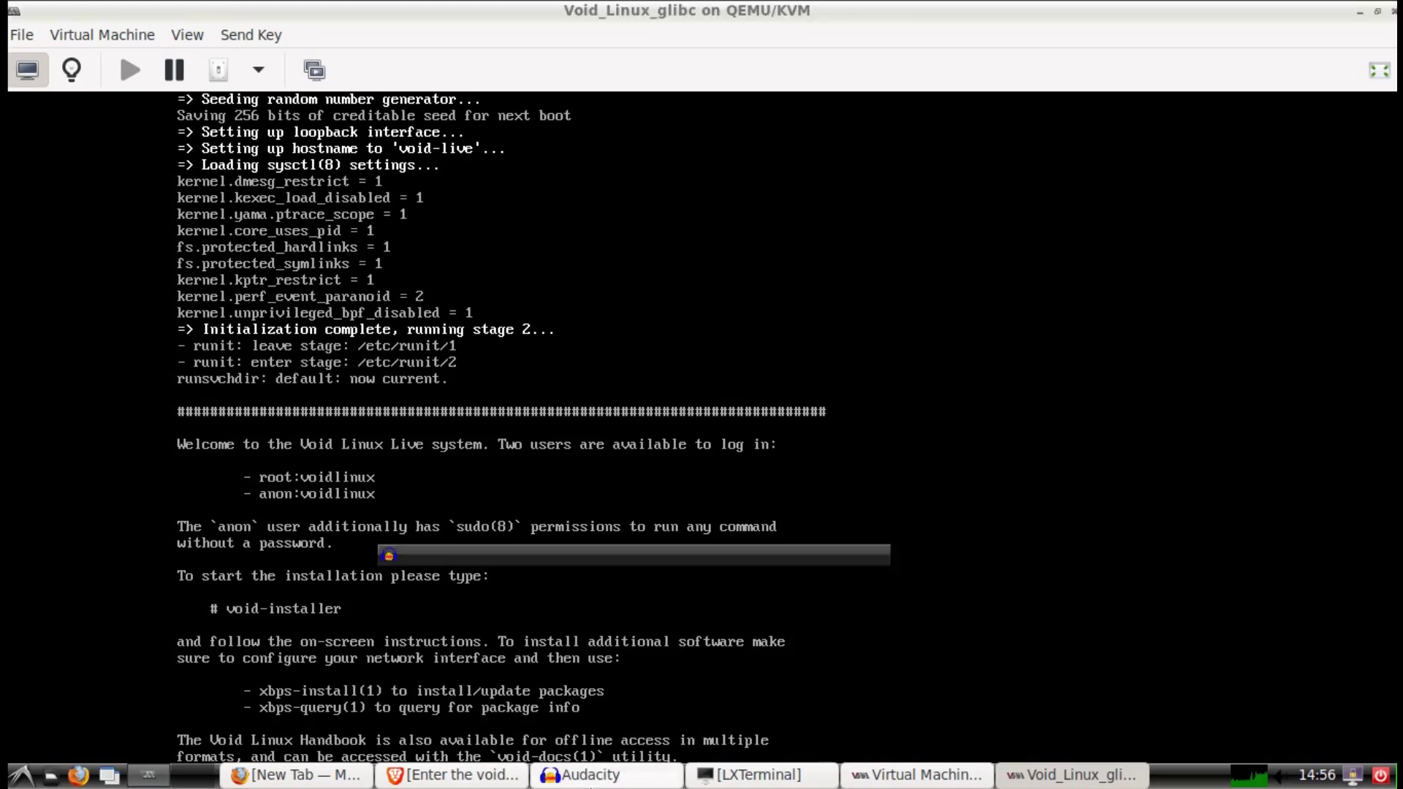
click(590, 779)
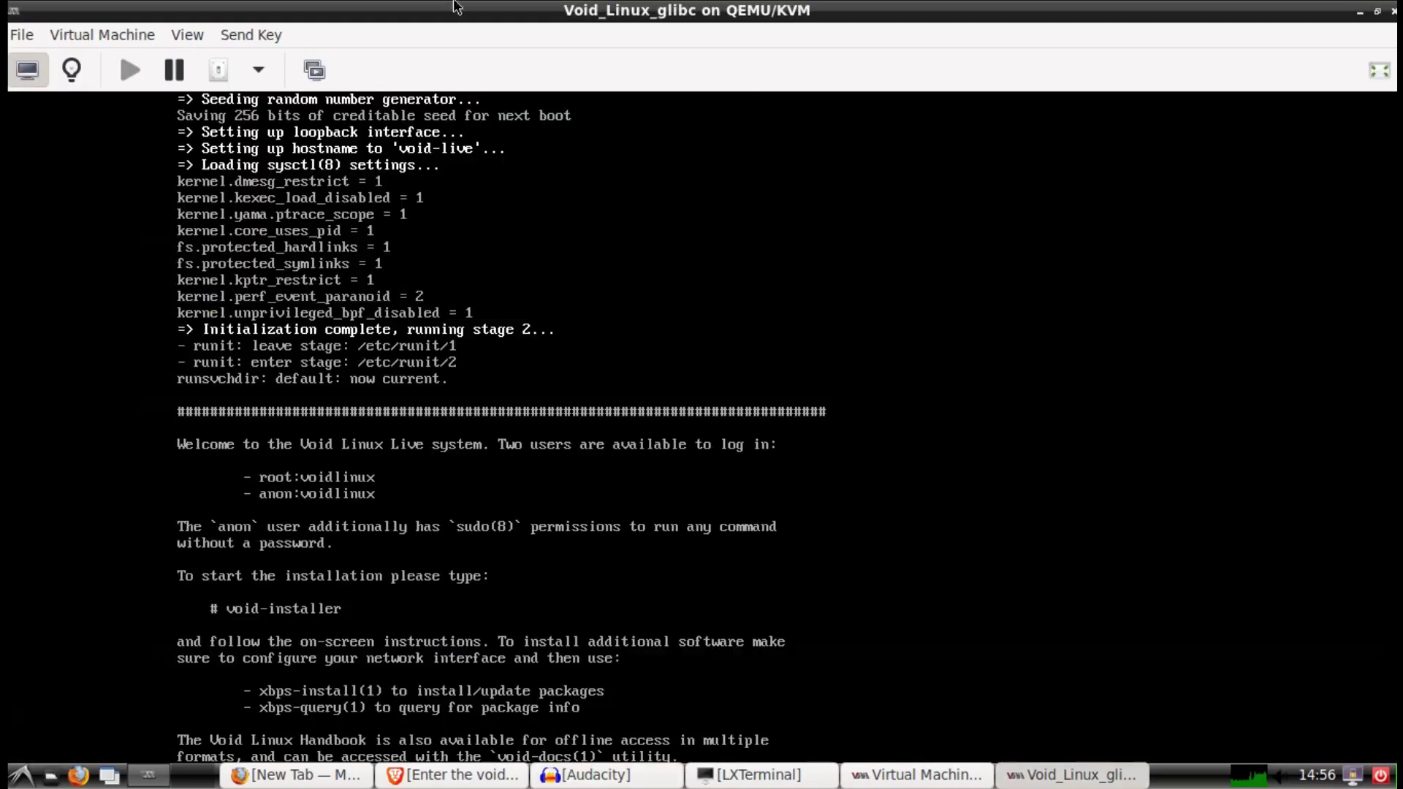
click(184, 34)
click(230, 142)
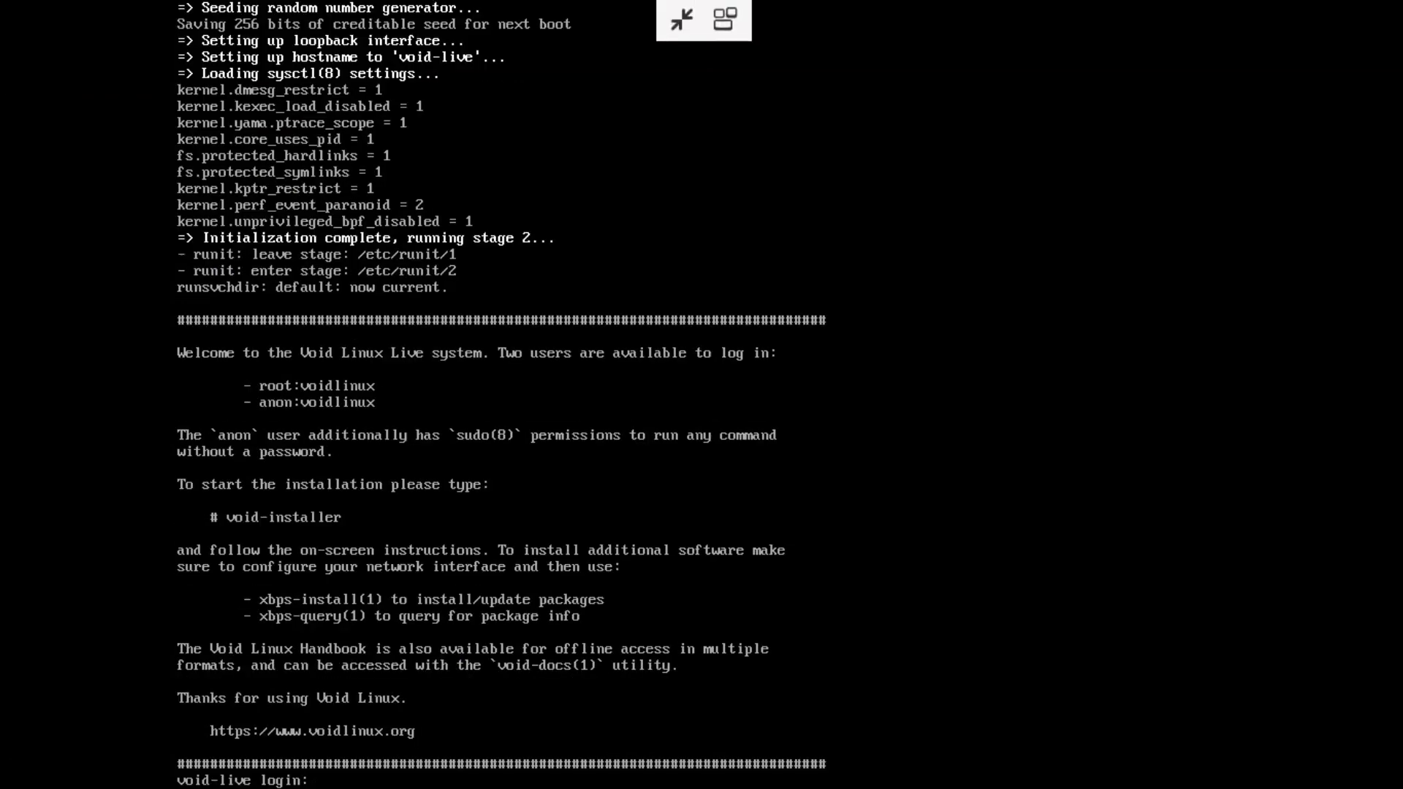
Log in as root with the live password and run void-installer.
text(root)
key(Return)
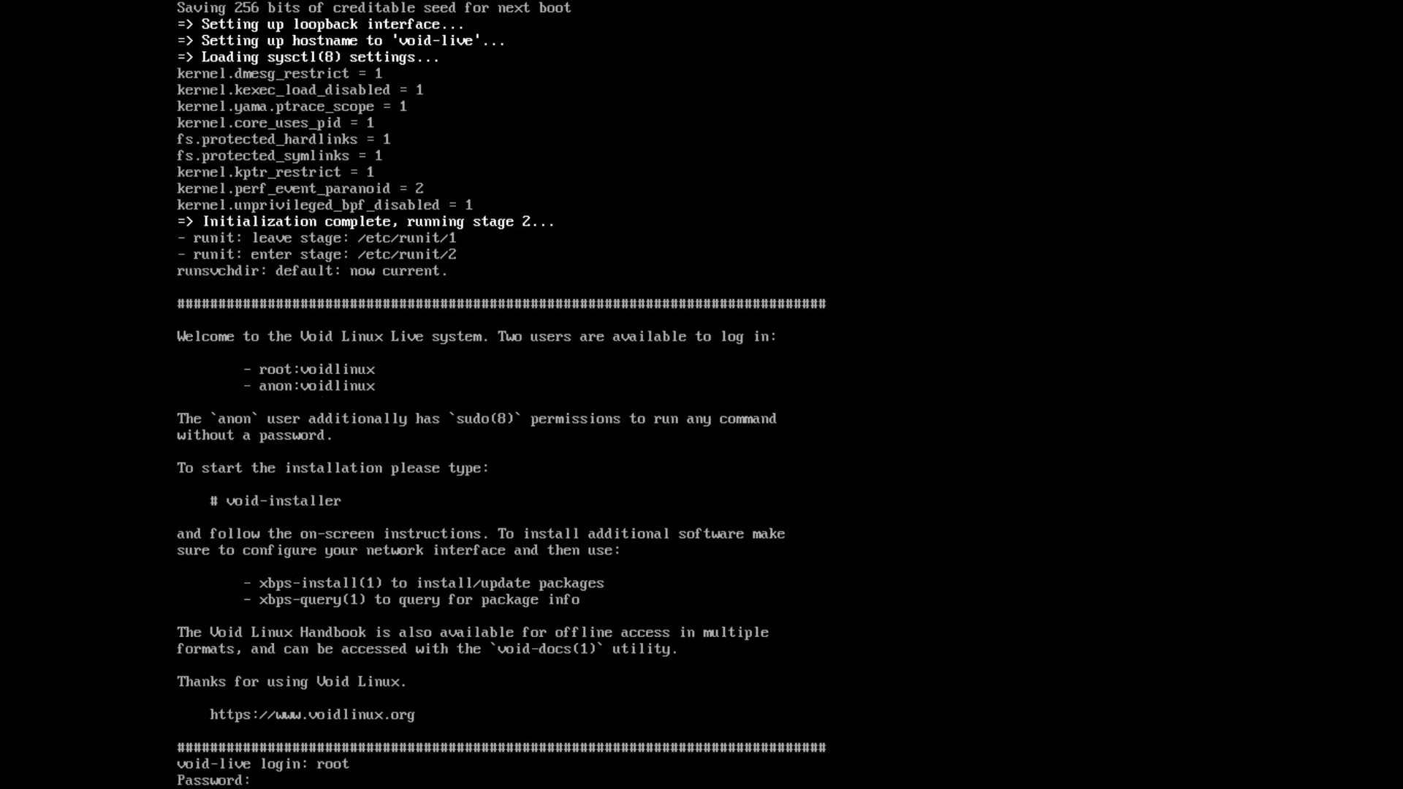
key(Return)
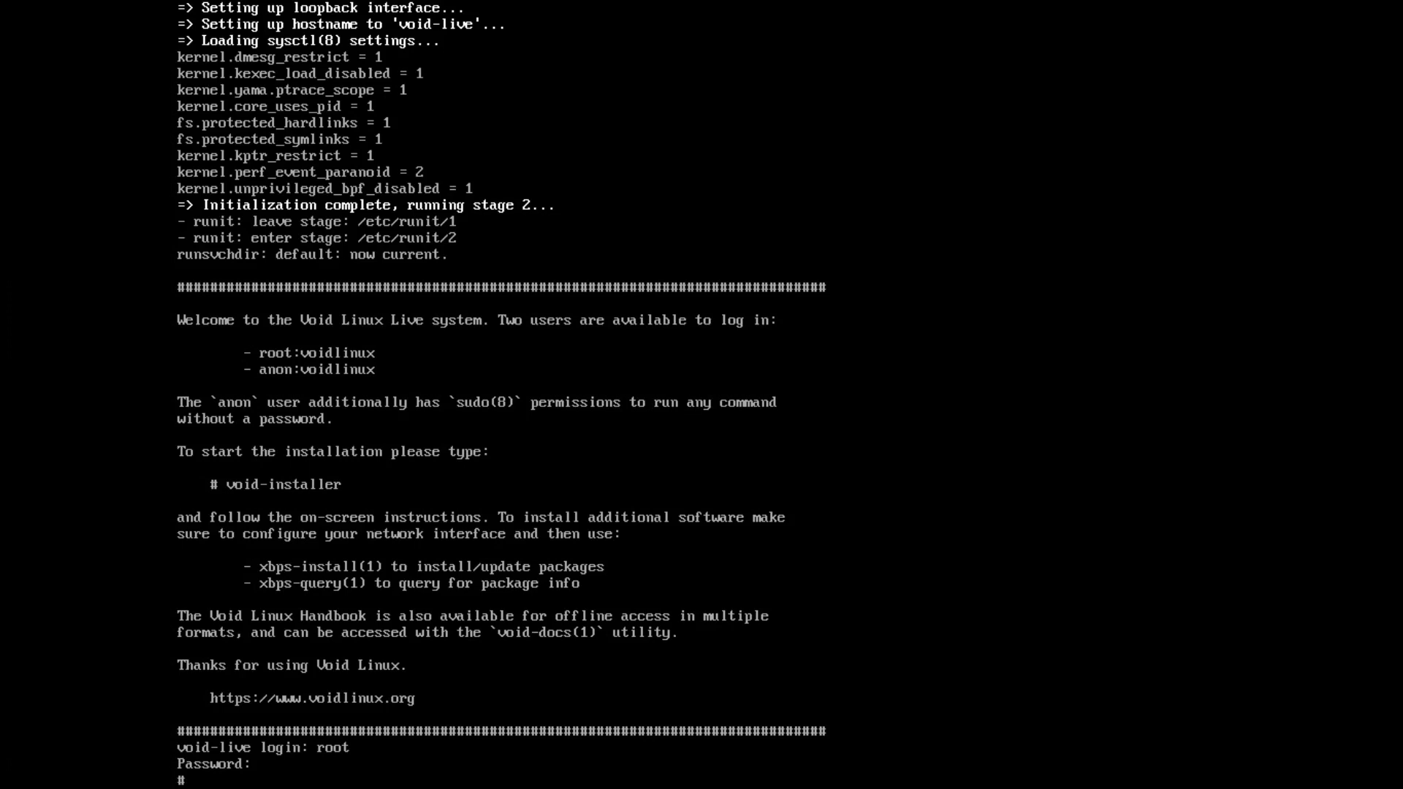
text(void-installer)
key(Return)
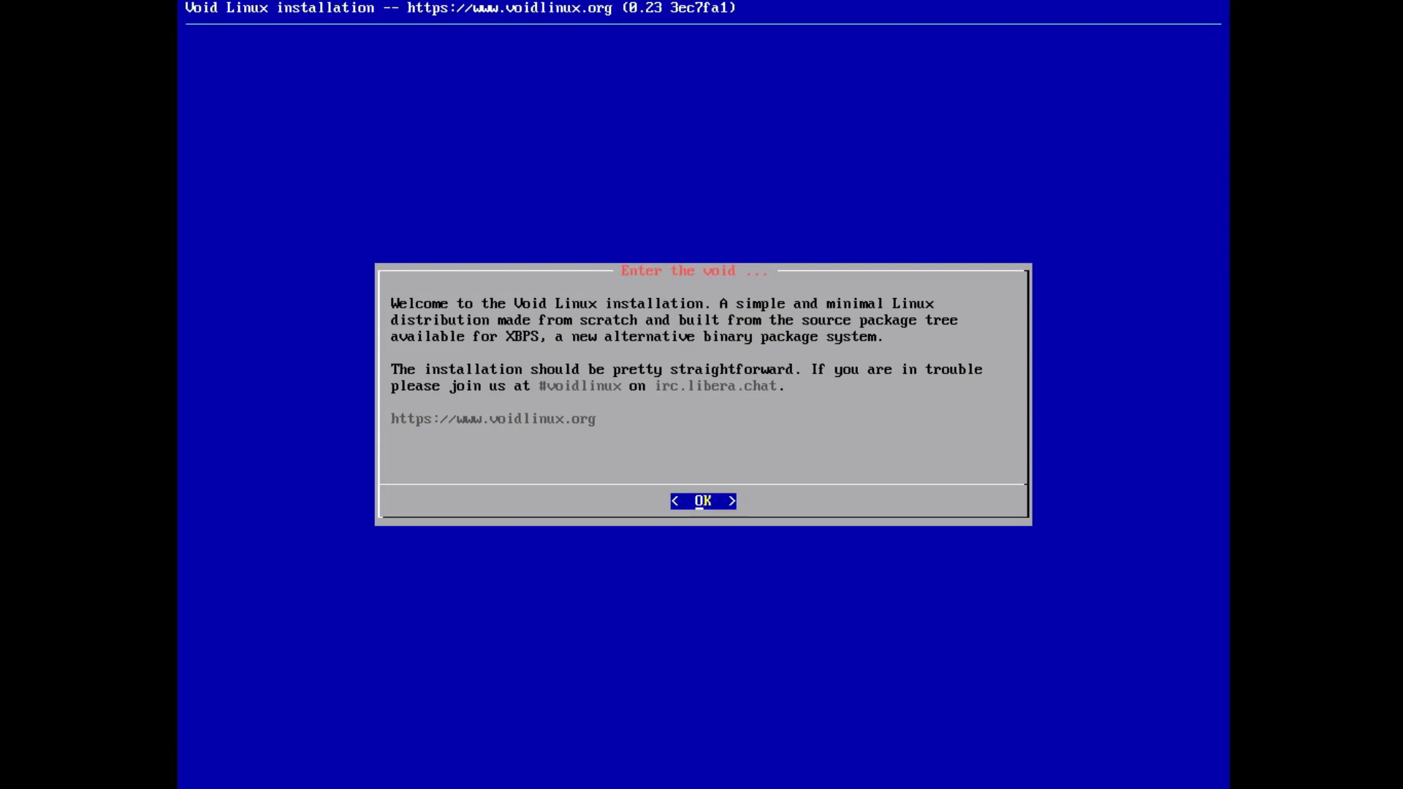
Dismiss the installer welcome and set the keymap to en.
key(Return)
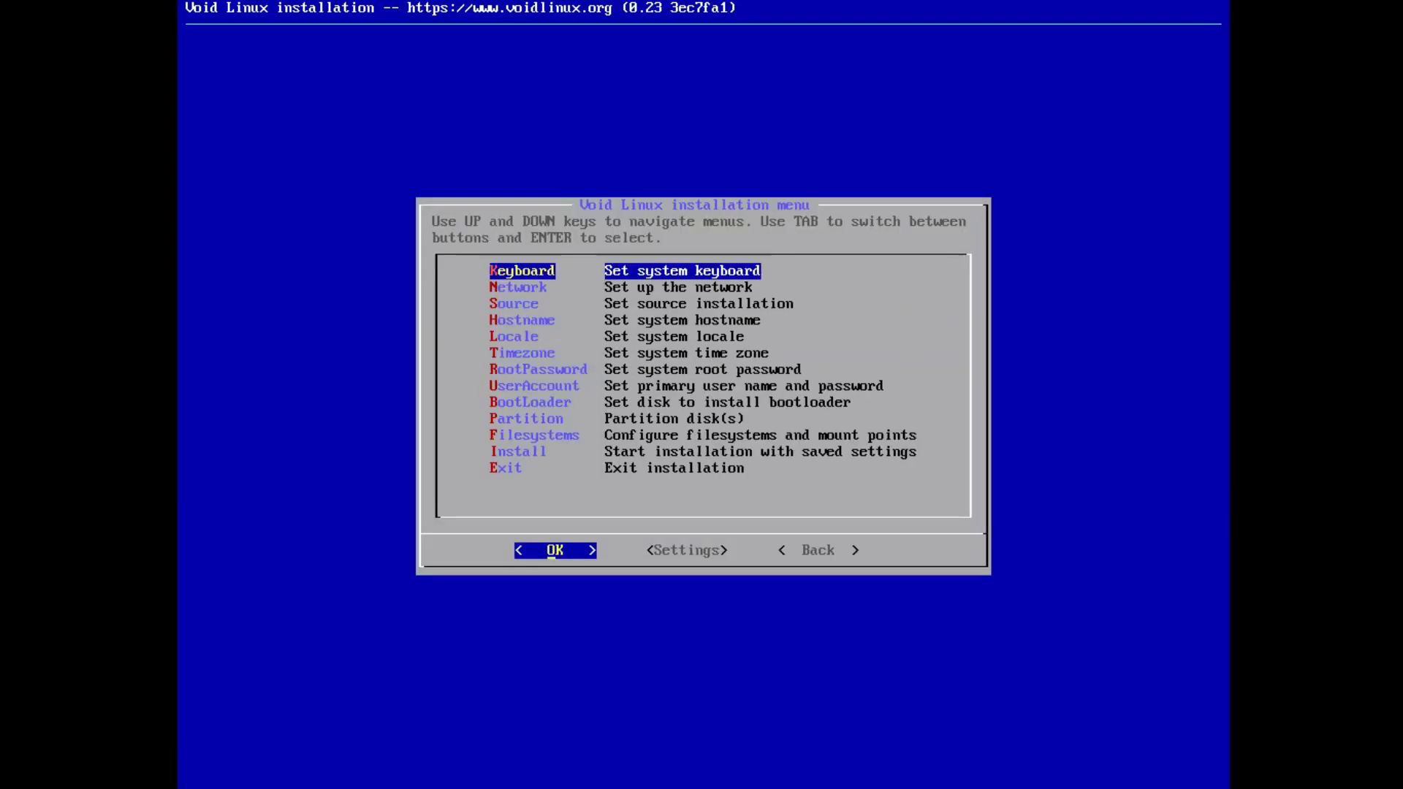
key(Return)
key(e)
key(e)
key(e)
key(e)
key(Up)
key(Return)
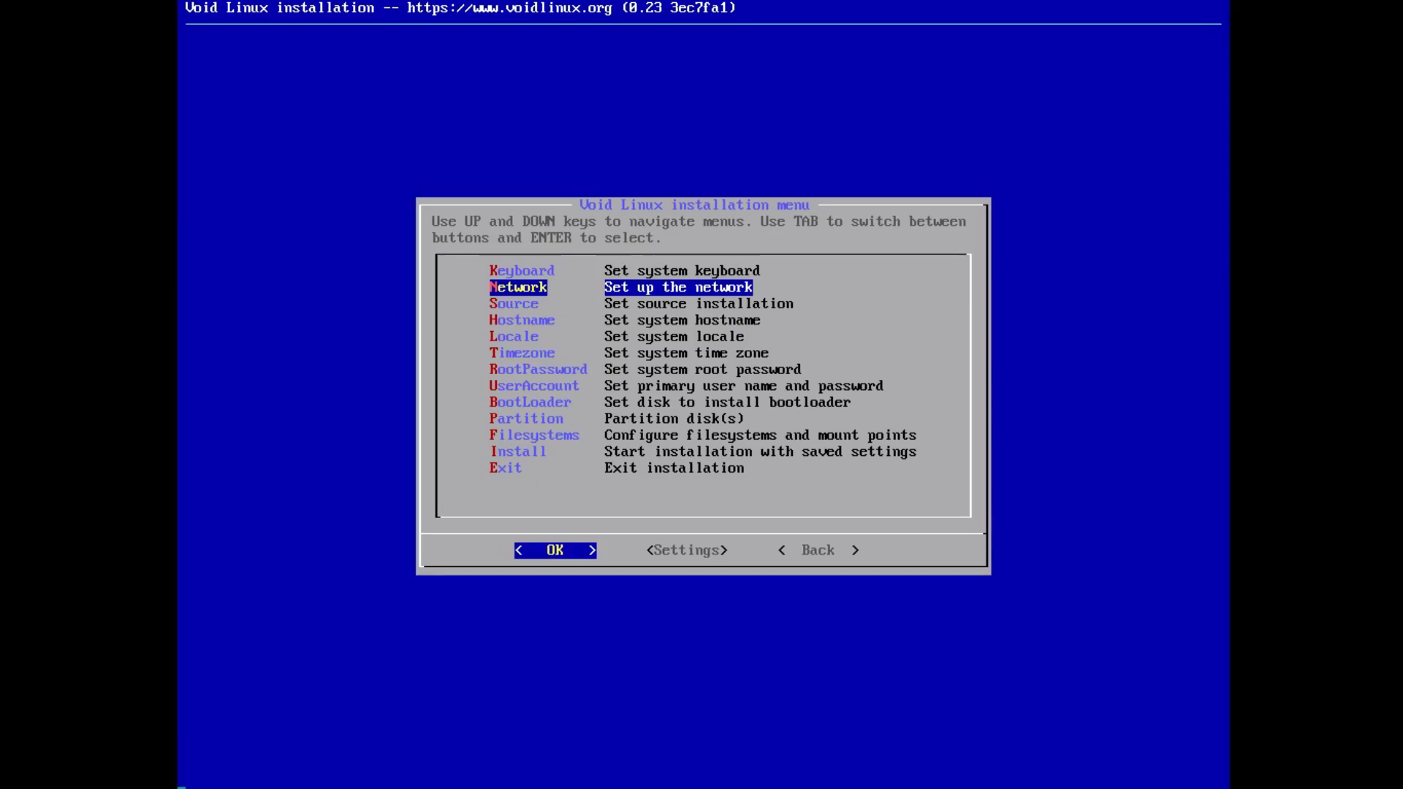
Configure eth0 networking with DHCP and choose the network install source.
key(Return)
key(Return)
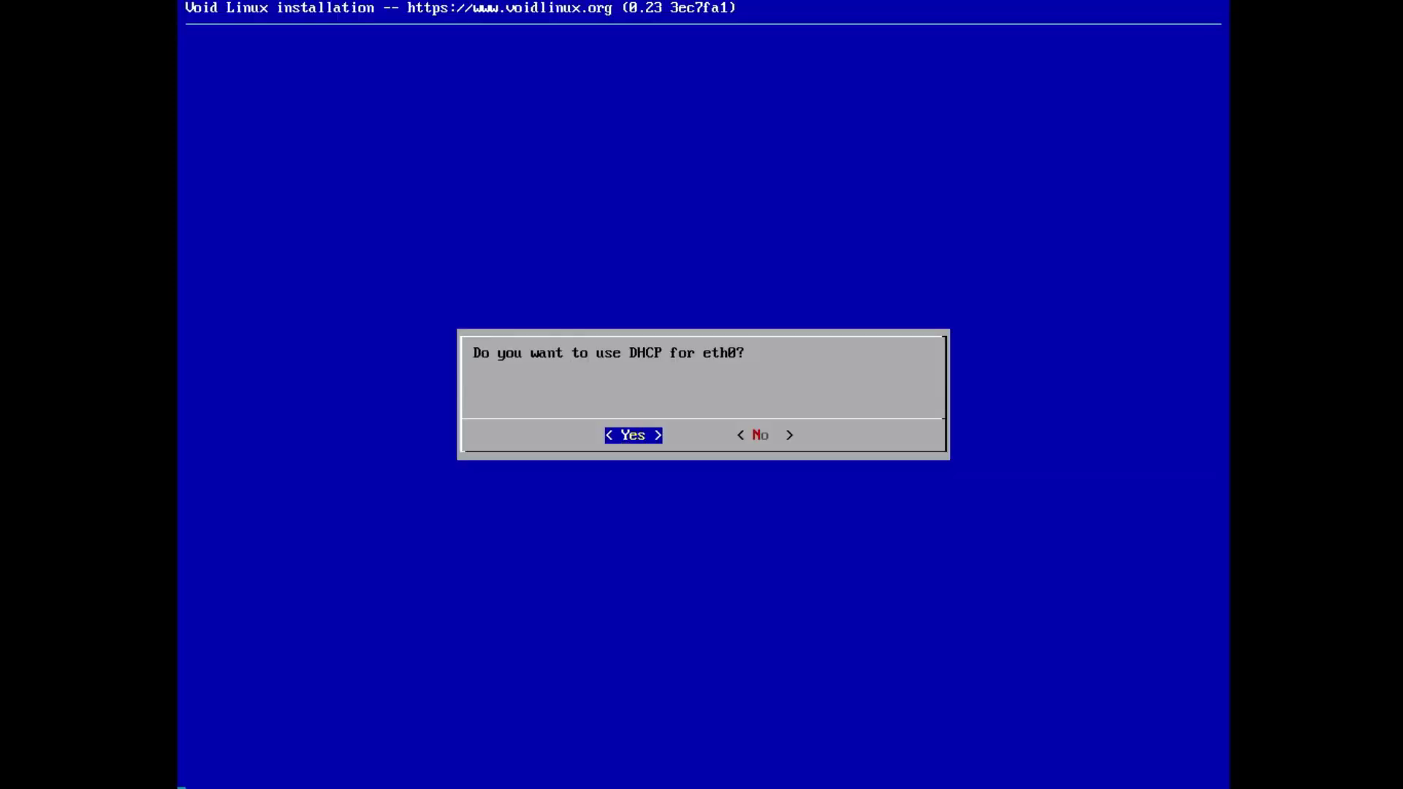
key(Return)
key(Return)
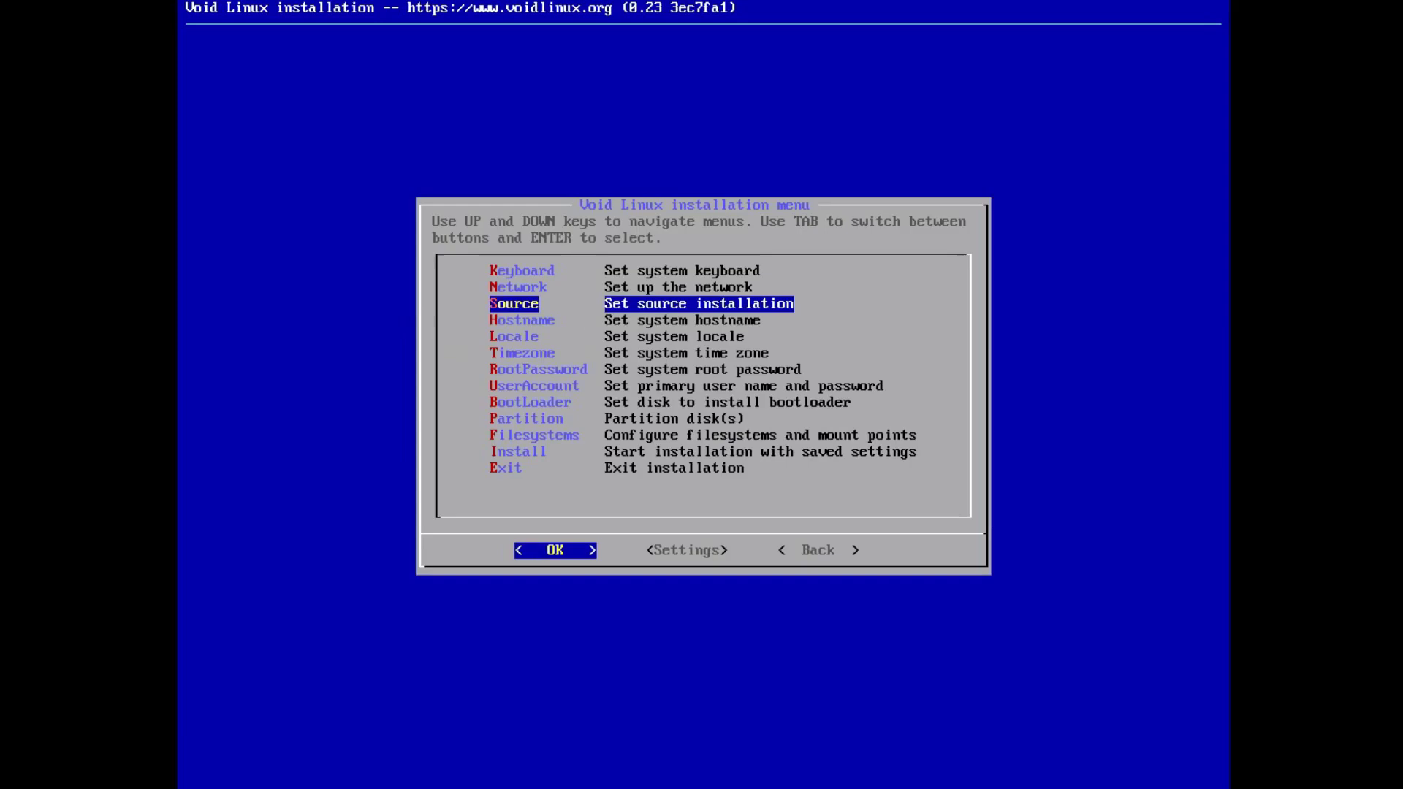
key(Return)
key(Down)
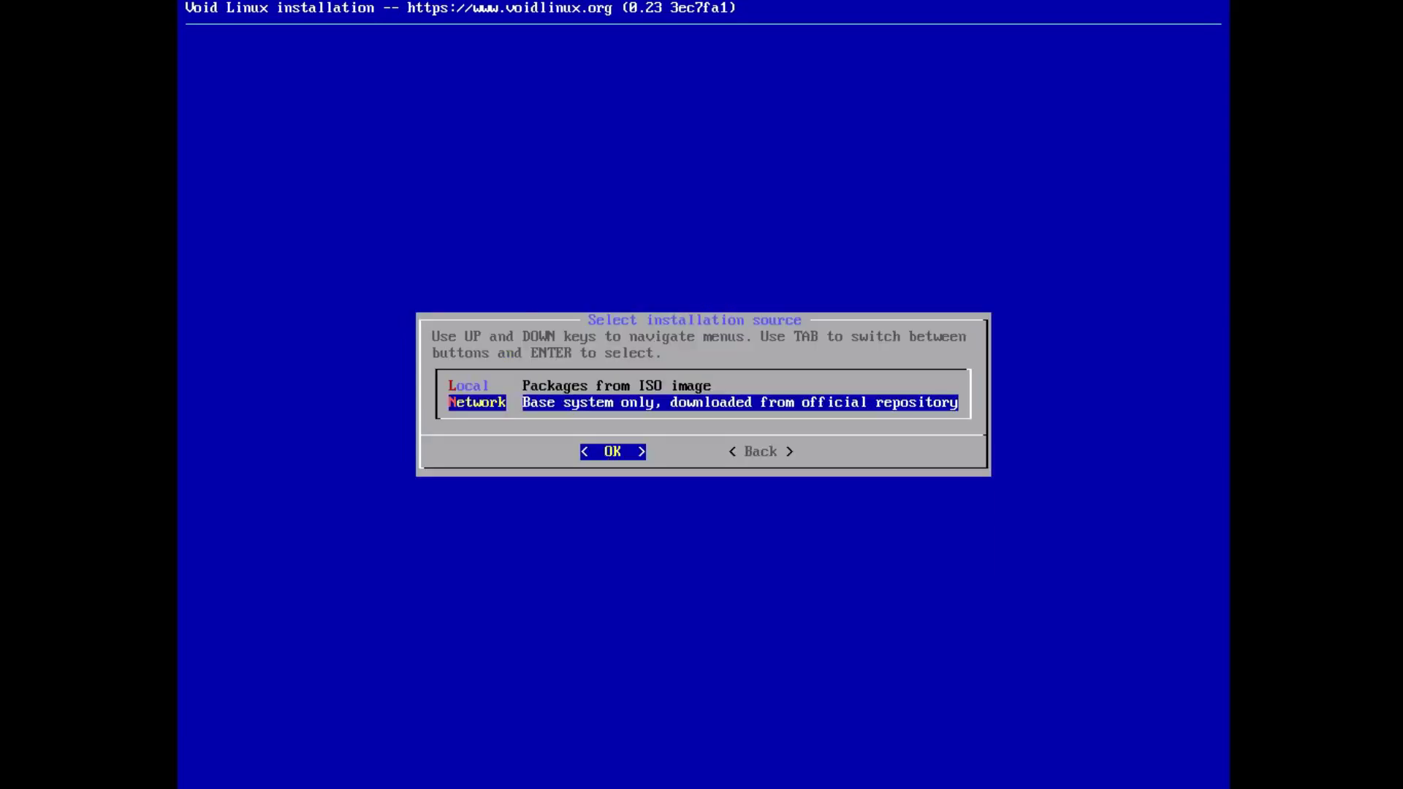
key(Return)
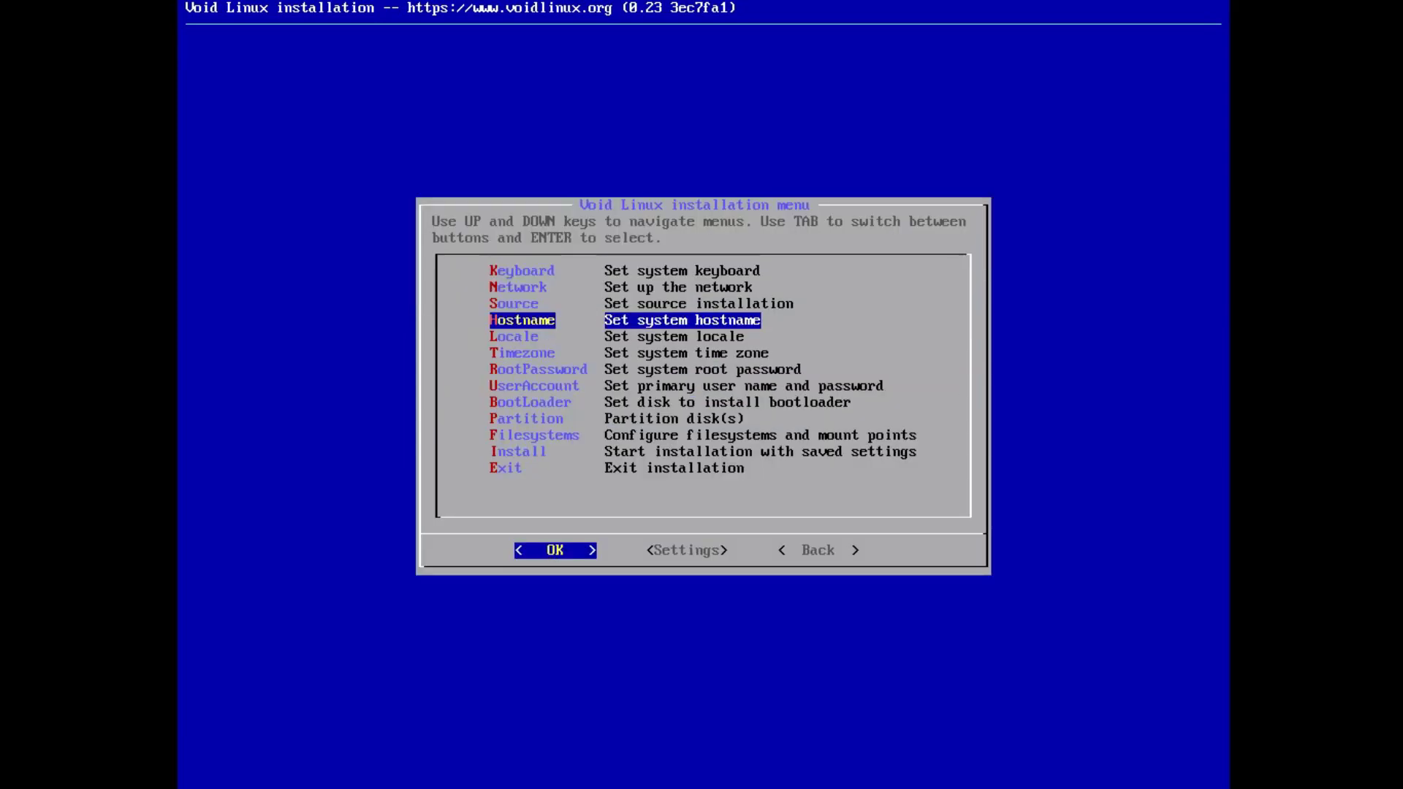
key(Return)
Set the hostname to void-vm and the locale to en_US.
text(void-vm)
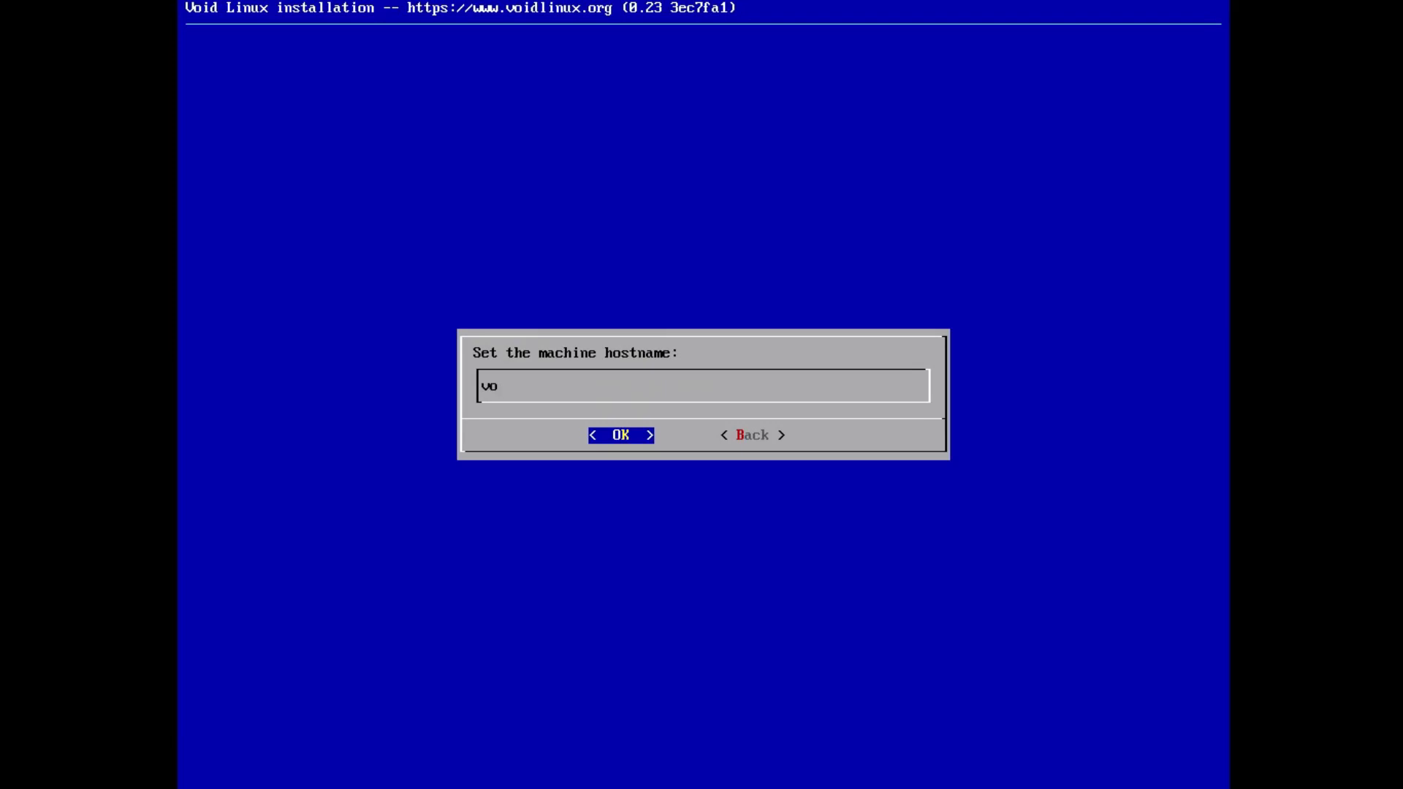
key(Return)
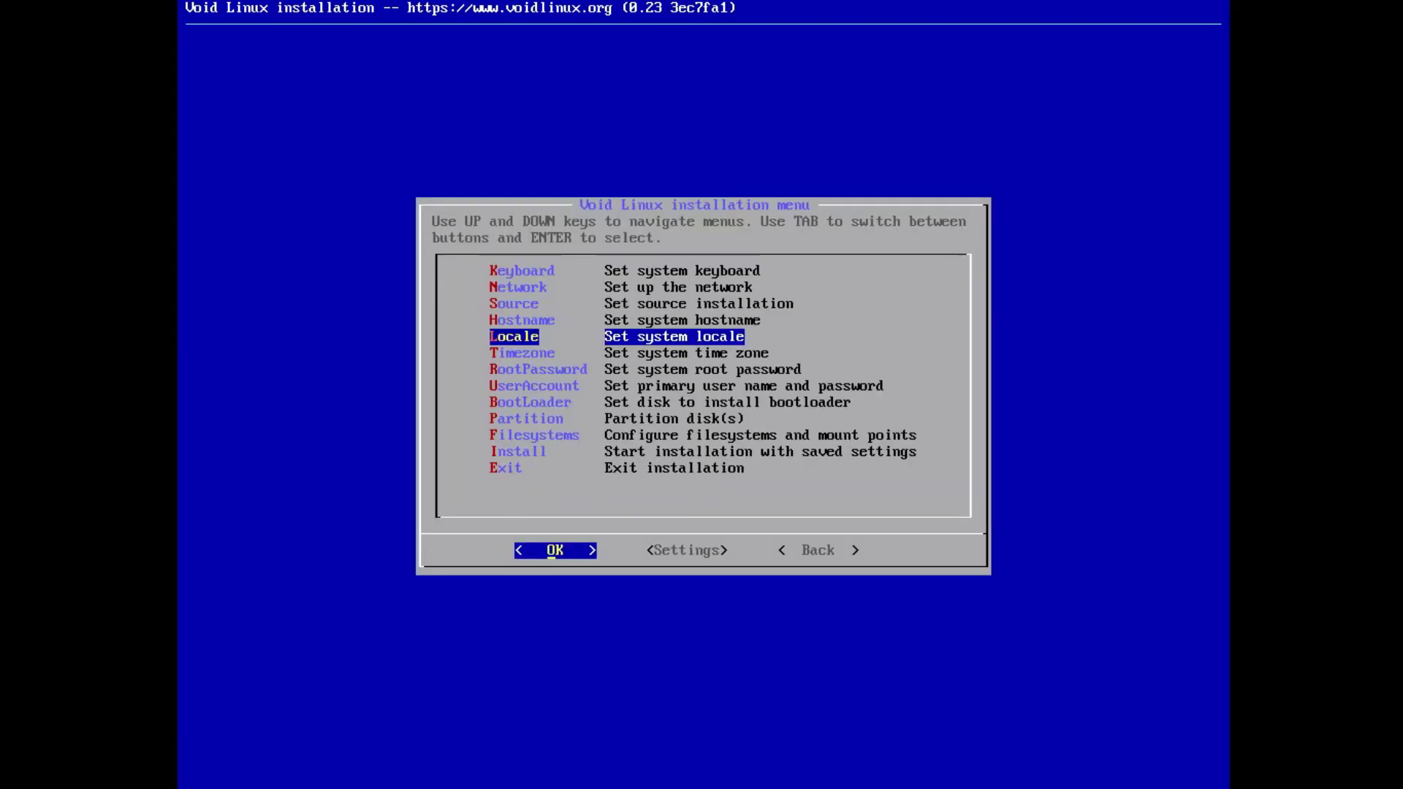
key(Return)
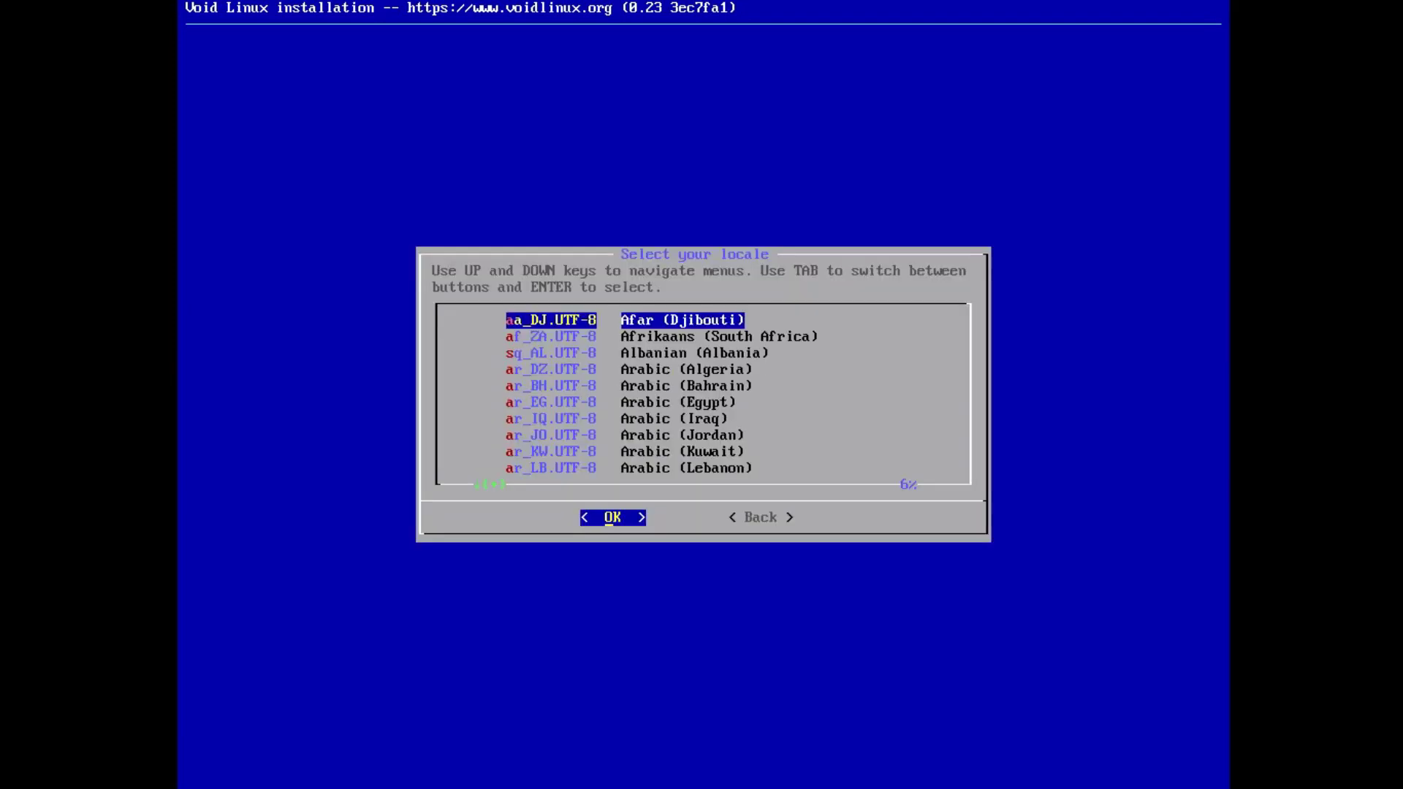
key(e)
key(Down)
key(Down)
key(Down)
key(Down)
key(Down)
key(Down)
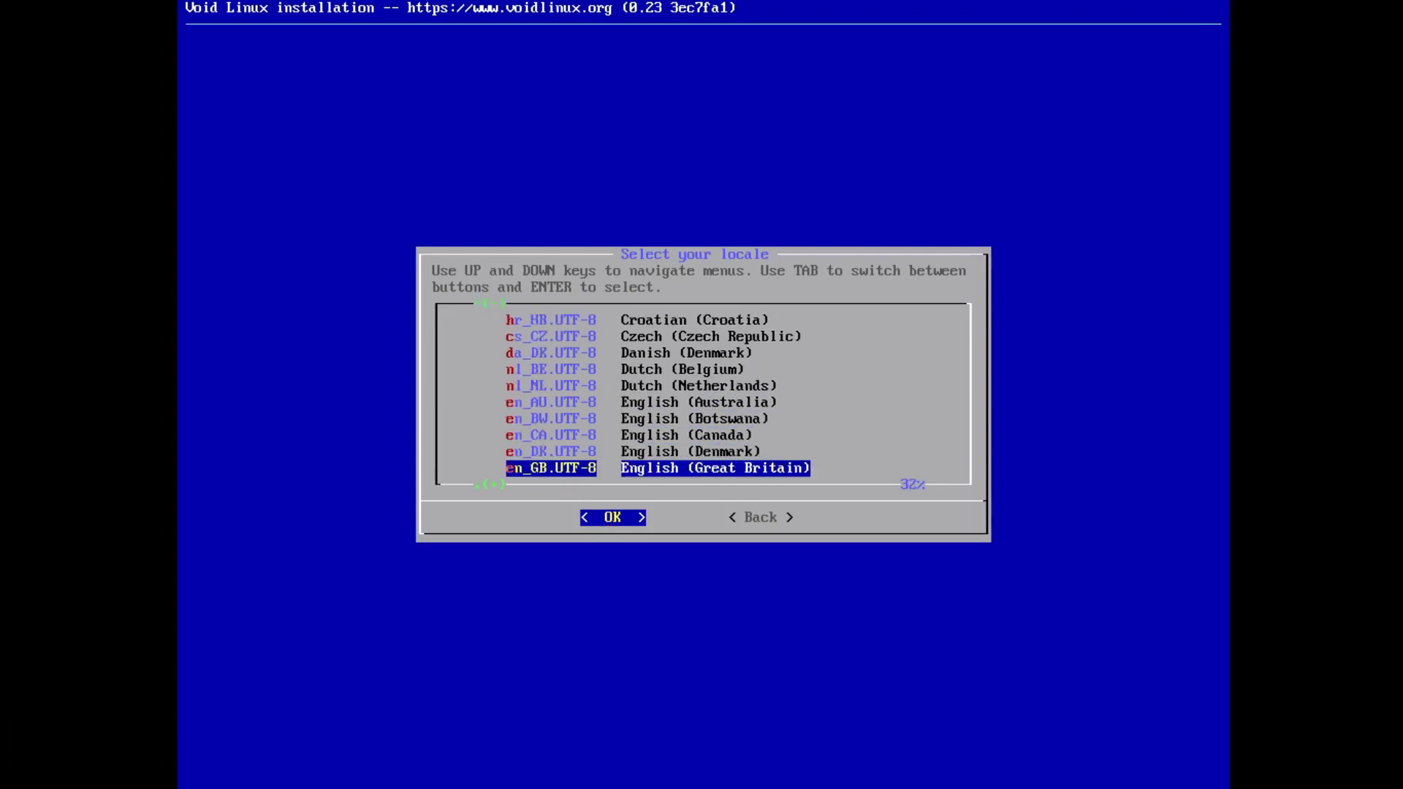
key(Down)
key(Down)
key(Down)
key(Down)
key(Down)
key(Down)
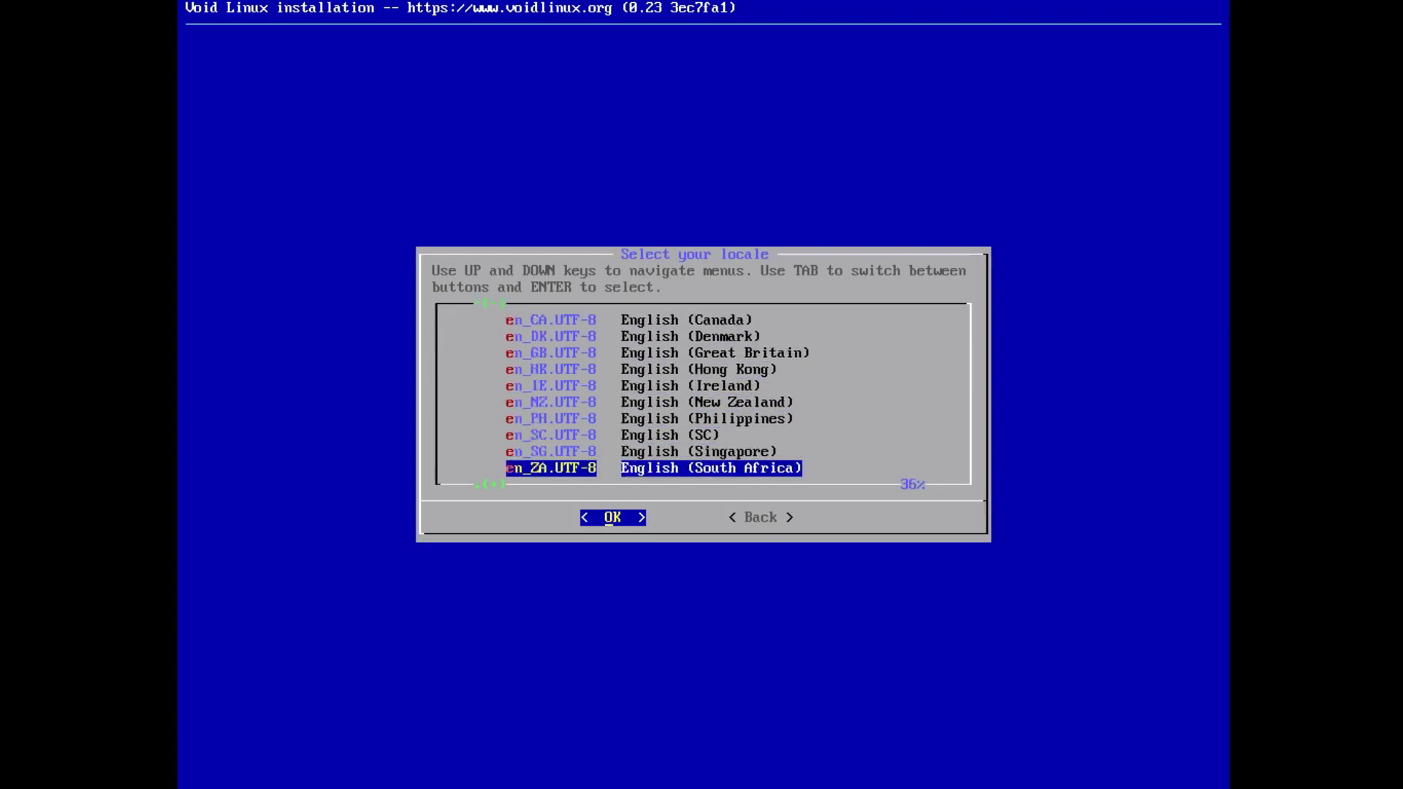
key(Return)
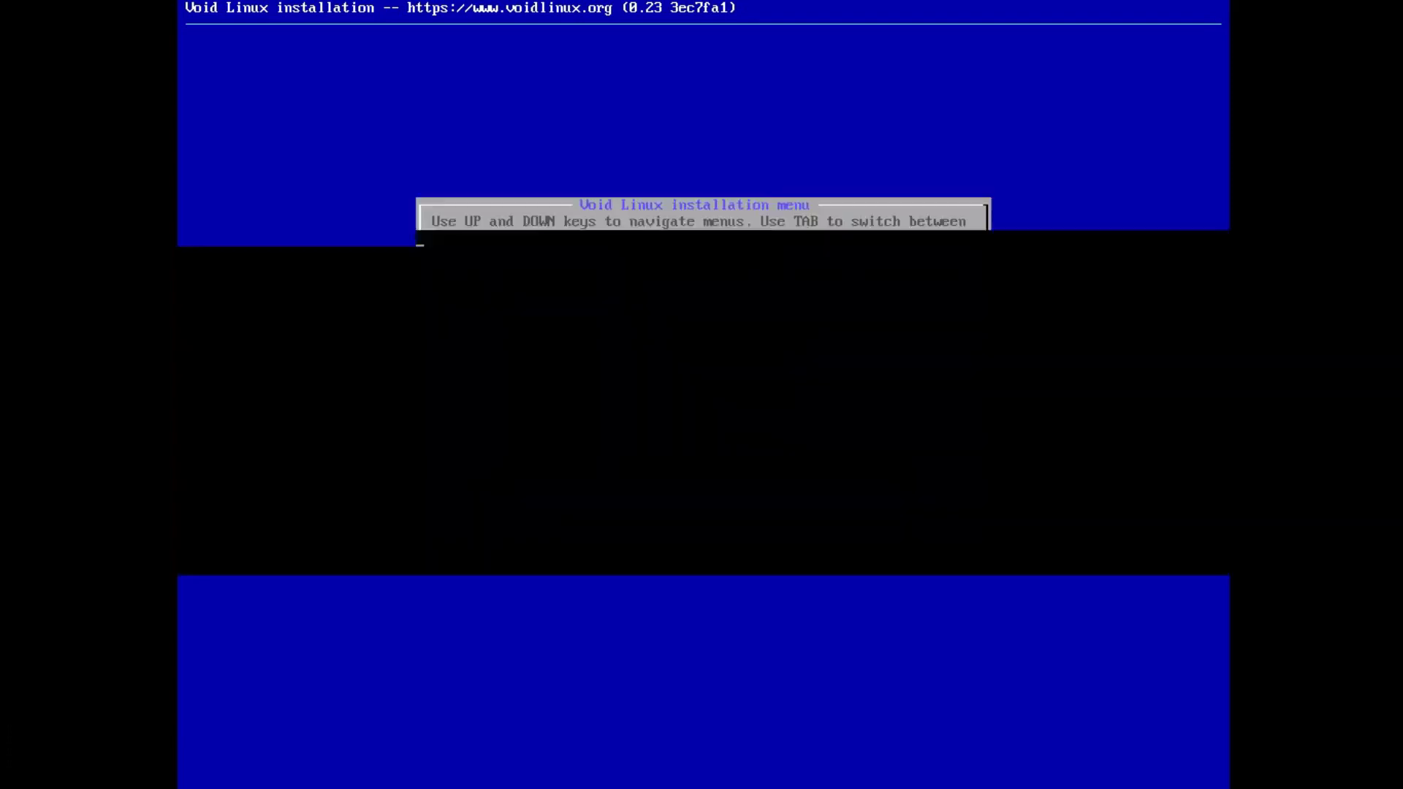
Set the timezone to Europe/London.
key(Return)
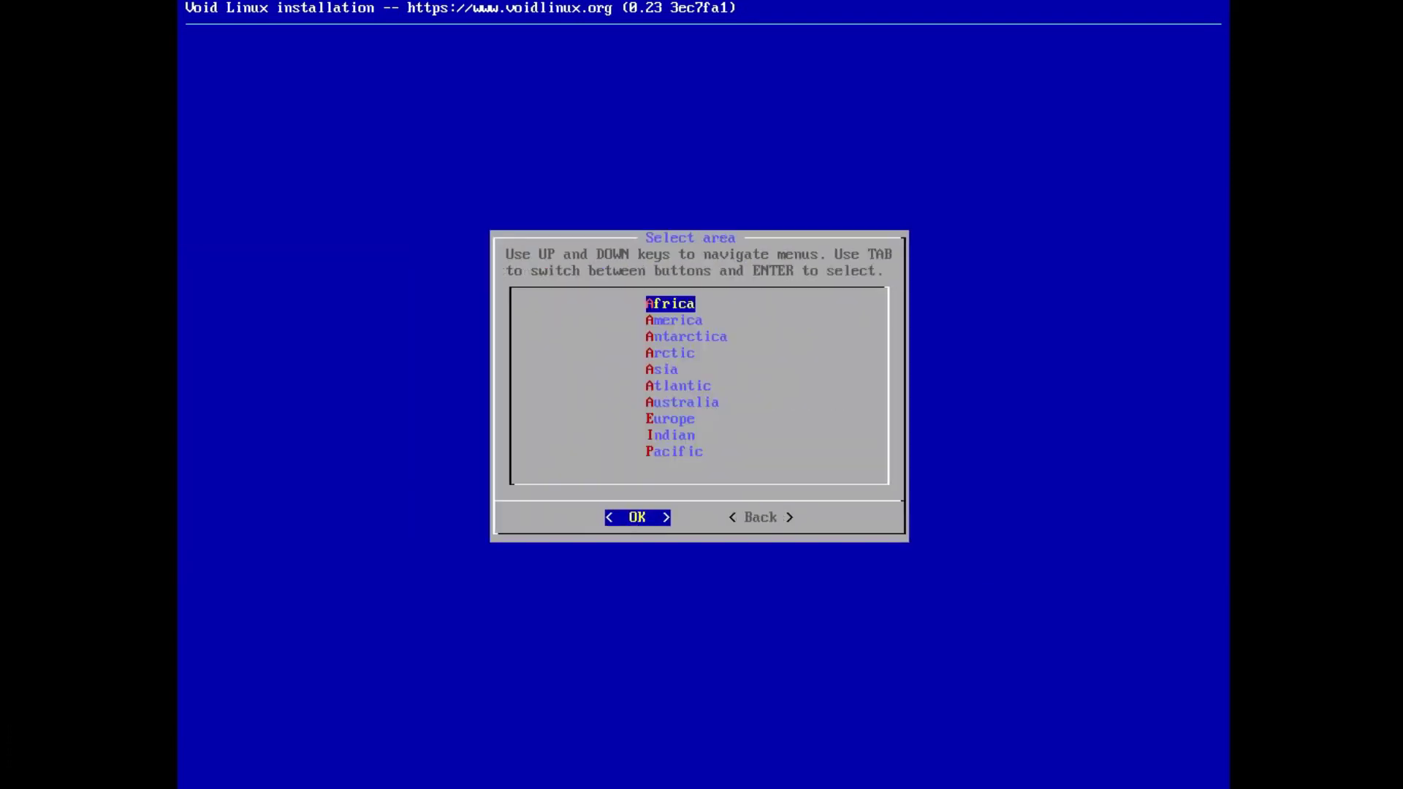
key(e)
key(Return)
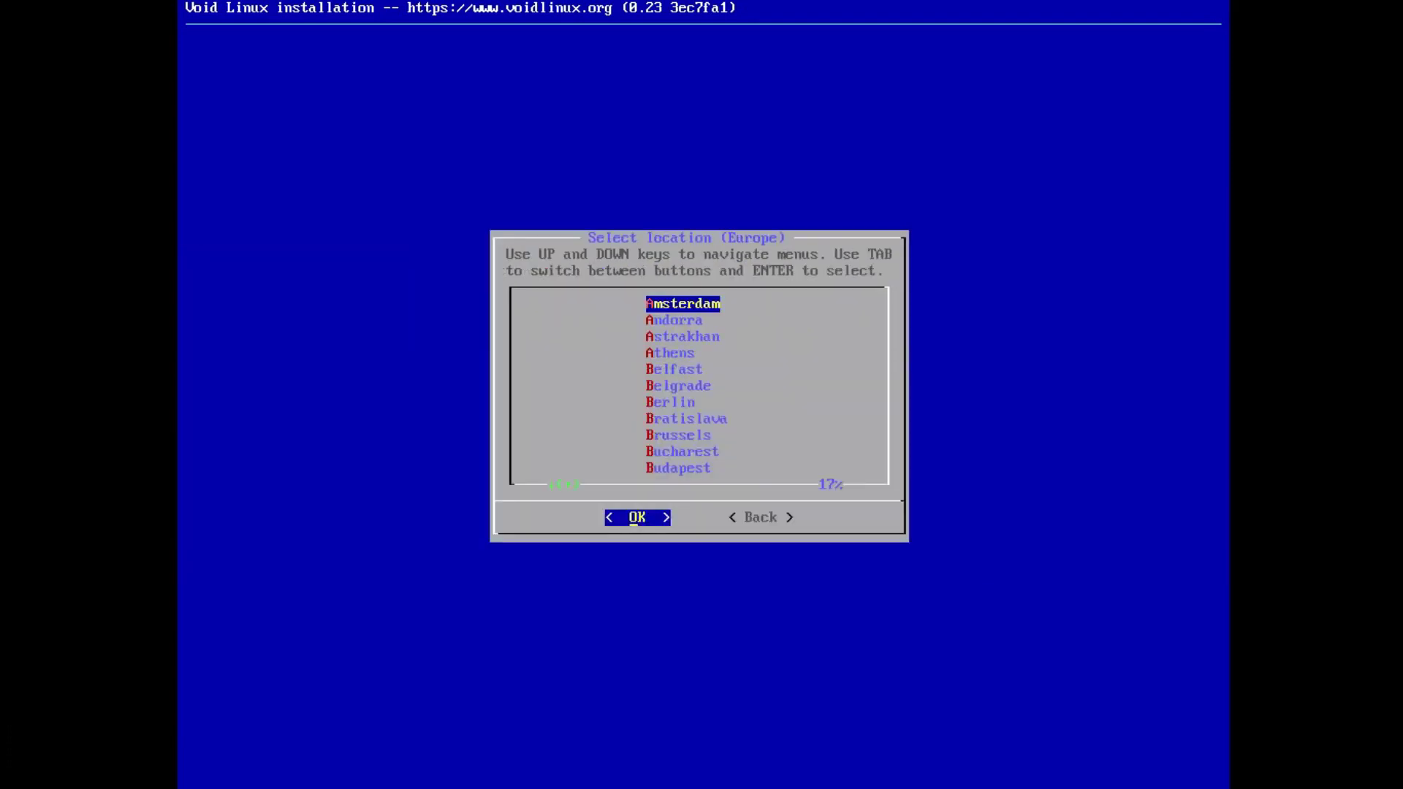
key(l)
key(l)
key(l)
key(Return)
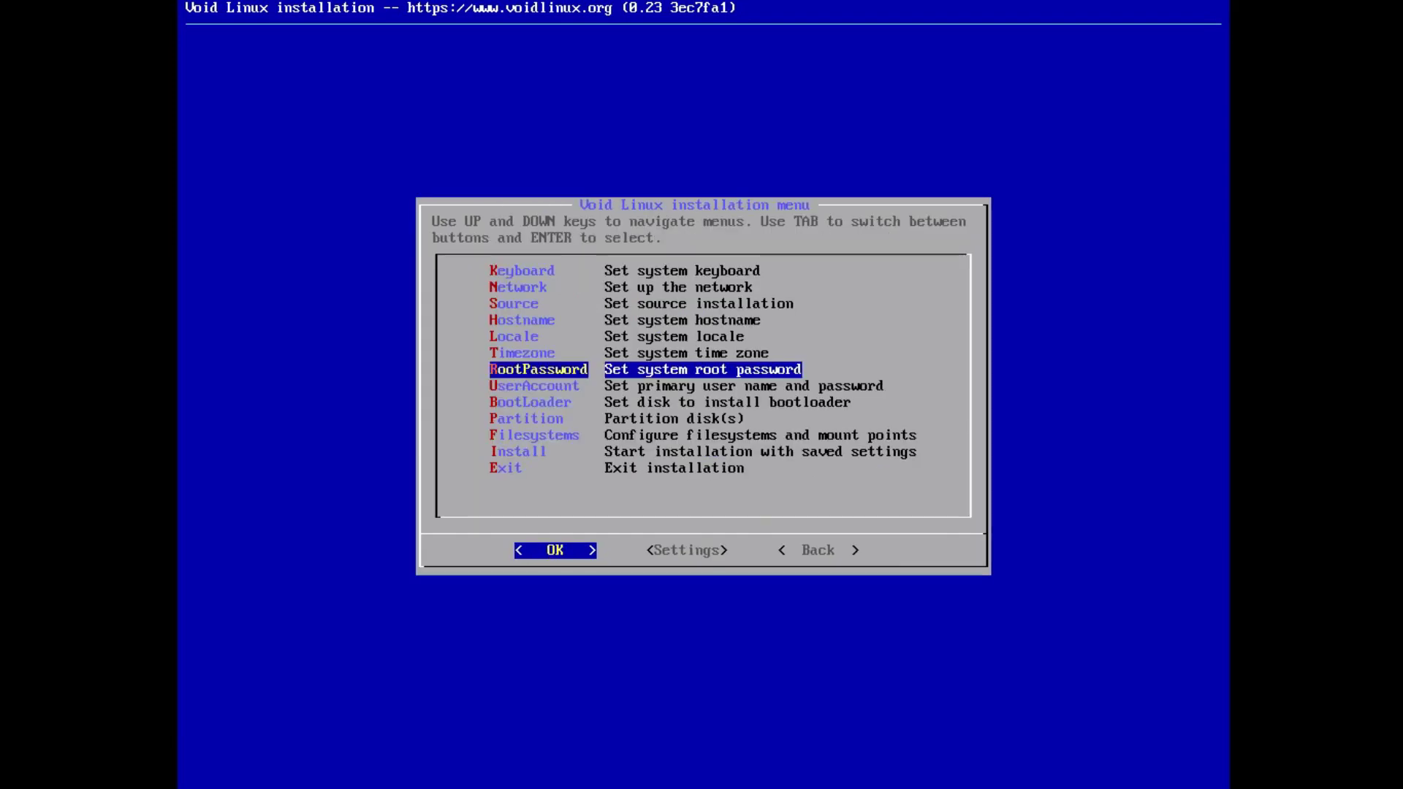
Set and confirm the root password.
key(Return)
text(*****)
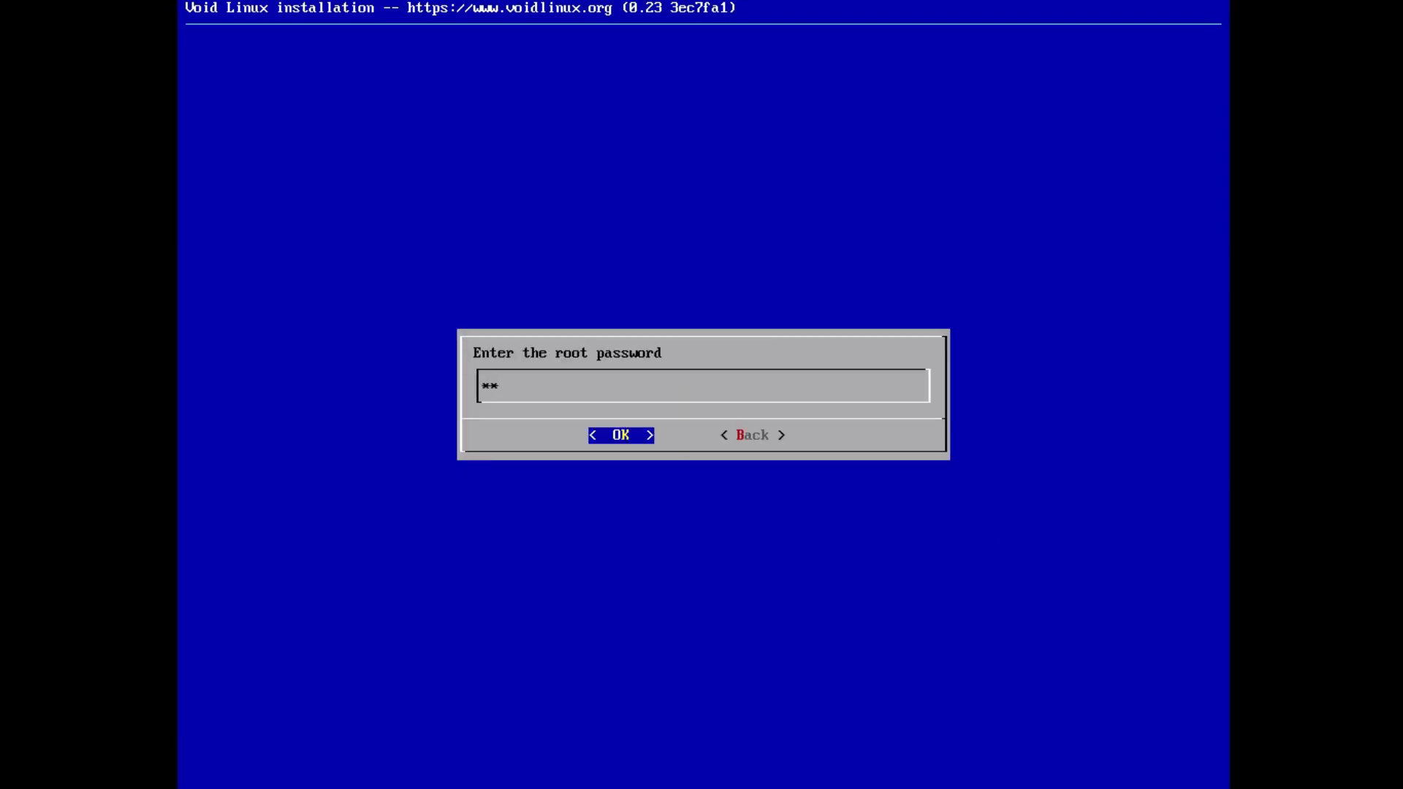
key(Return)
text(*****)
key(Return)
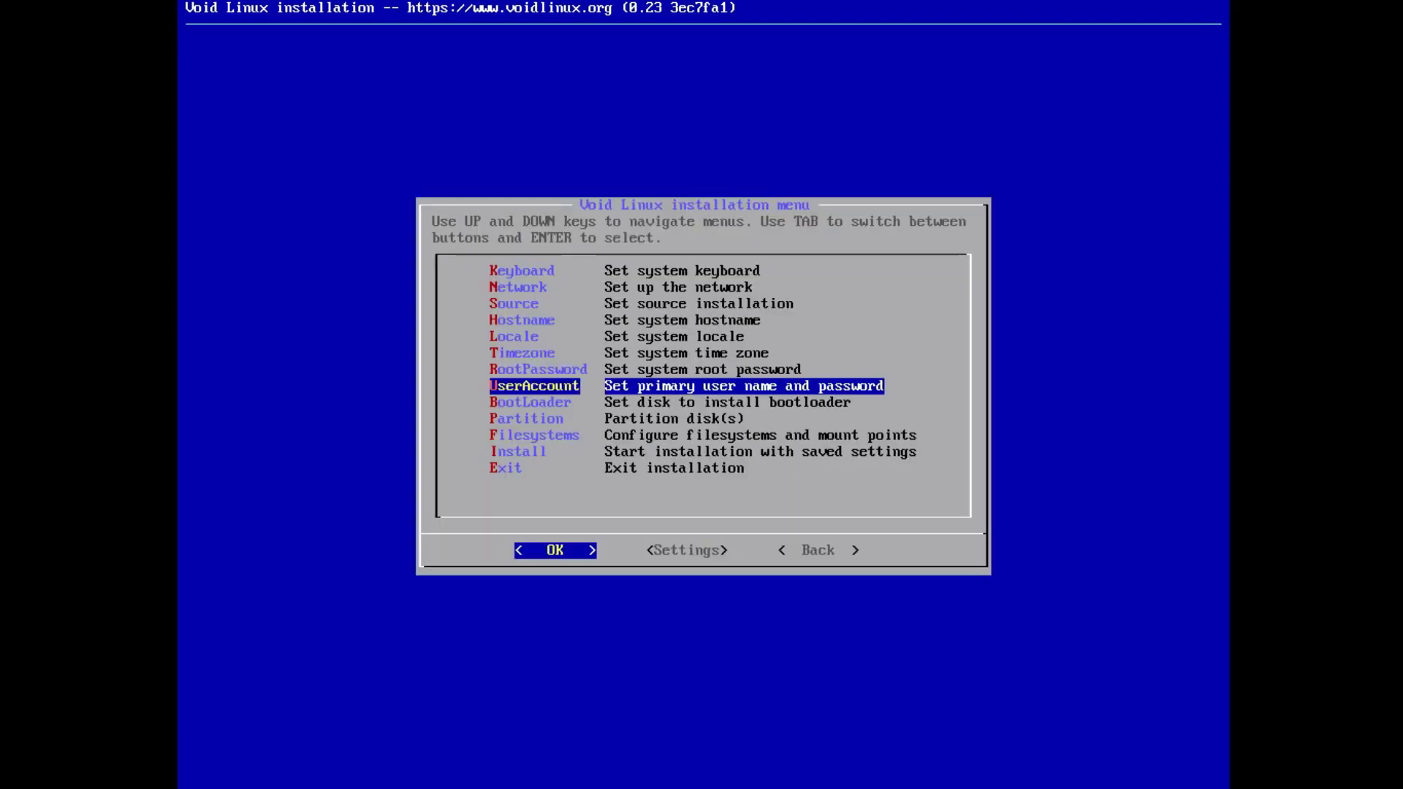
Replace the default login name and full name for the primary user.
key(Return)
key(BackSpace)
key(BackSpace)
key(BackSpace)
key(BackSpace)
text(sam)
key(Return)
key(BackSpace)
key(BackSpace)
key(BackSpace)
key(BackSpace)
key(BackSpace)
key(BackSpace)
key(BackSpace)
key(BackSpace)
key(BackSpace)
text(sam)
key(Return)
Enter the user's password twice and leave the group selection.
text(*****)
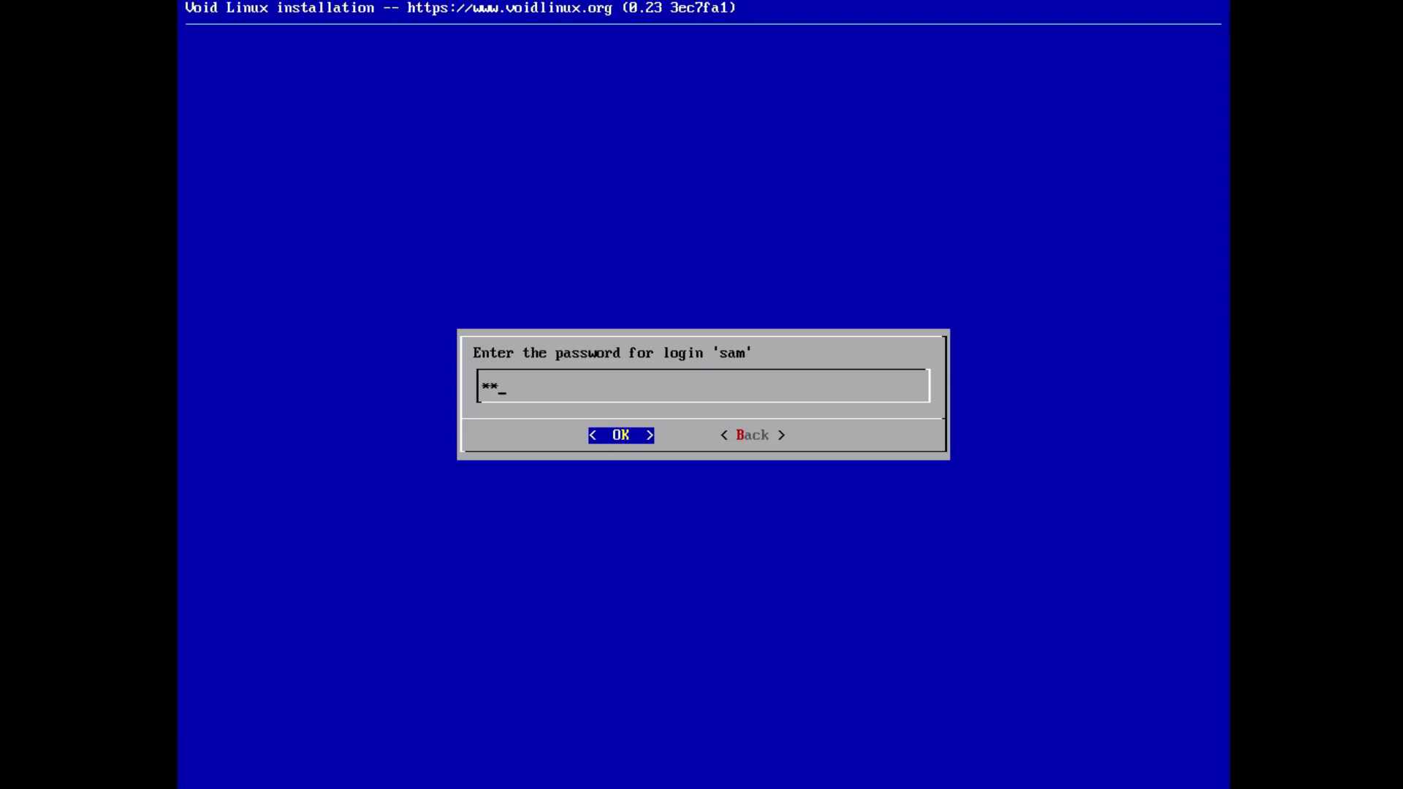
key(Return)
text(*****)
key(Return)
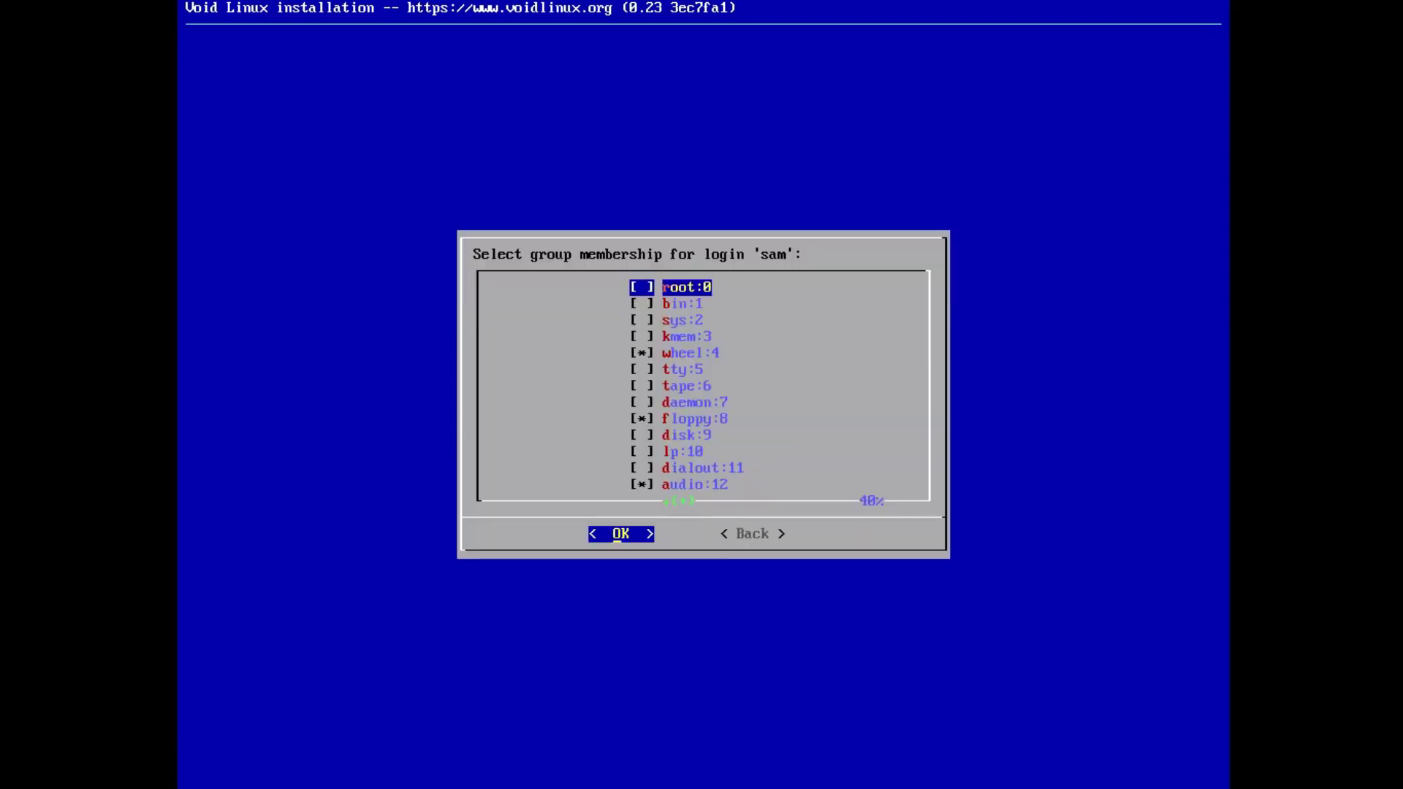
key(Down)
key(Down)
key(Down)
key(Down)
key(Down)
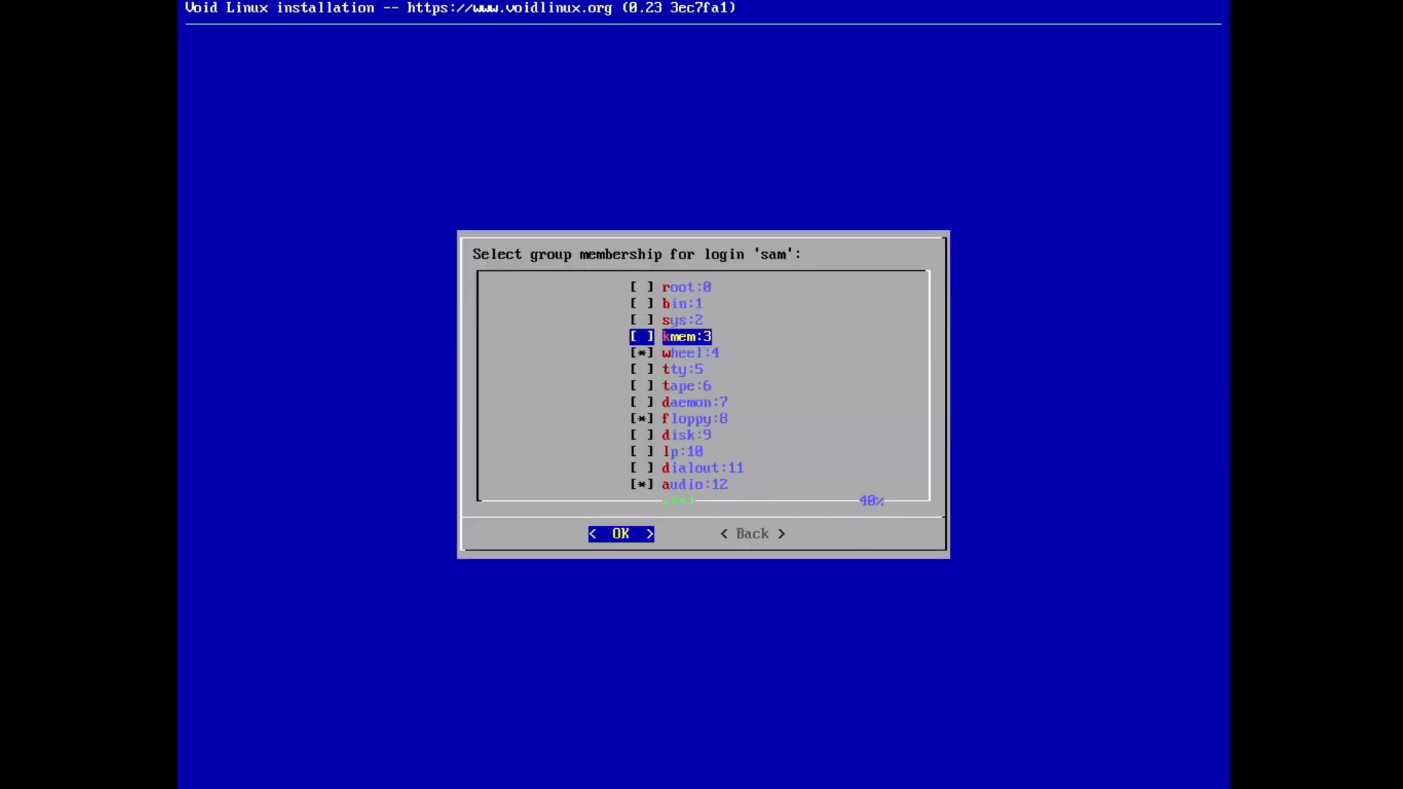
key(Return)
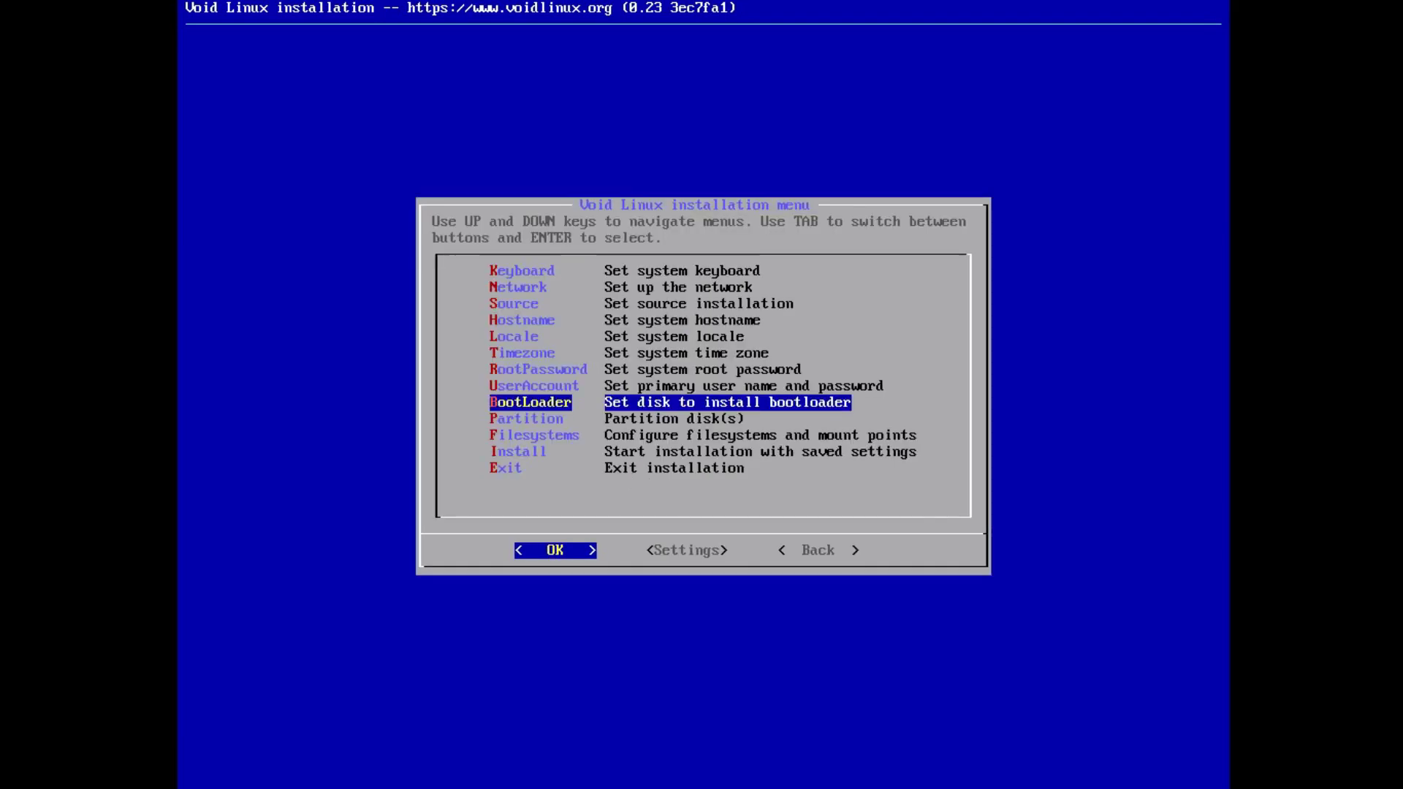
Reopen the user account setup, keeping the existing login and user names.
key(Up)
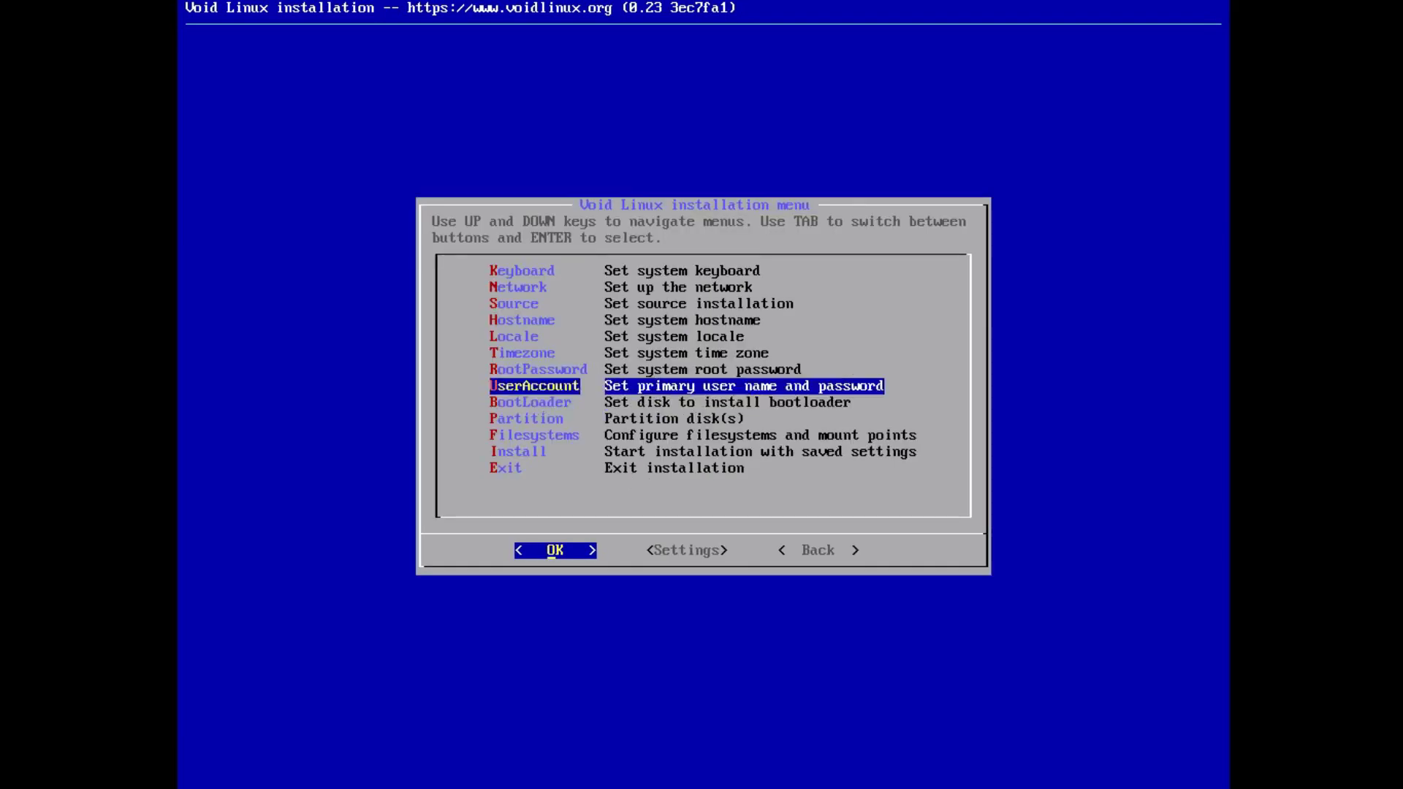
key(Return)
key(Return)
key(Return)
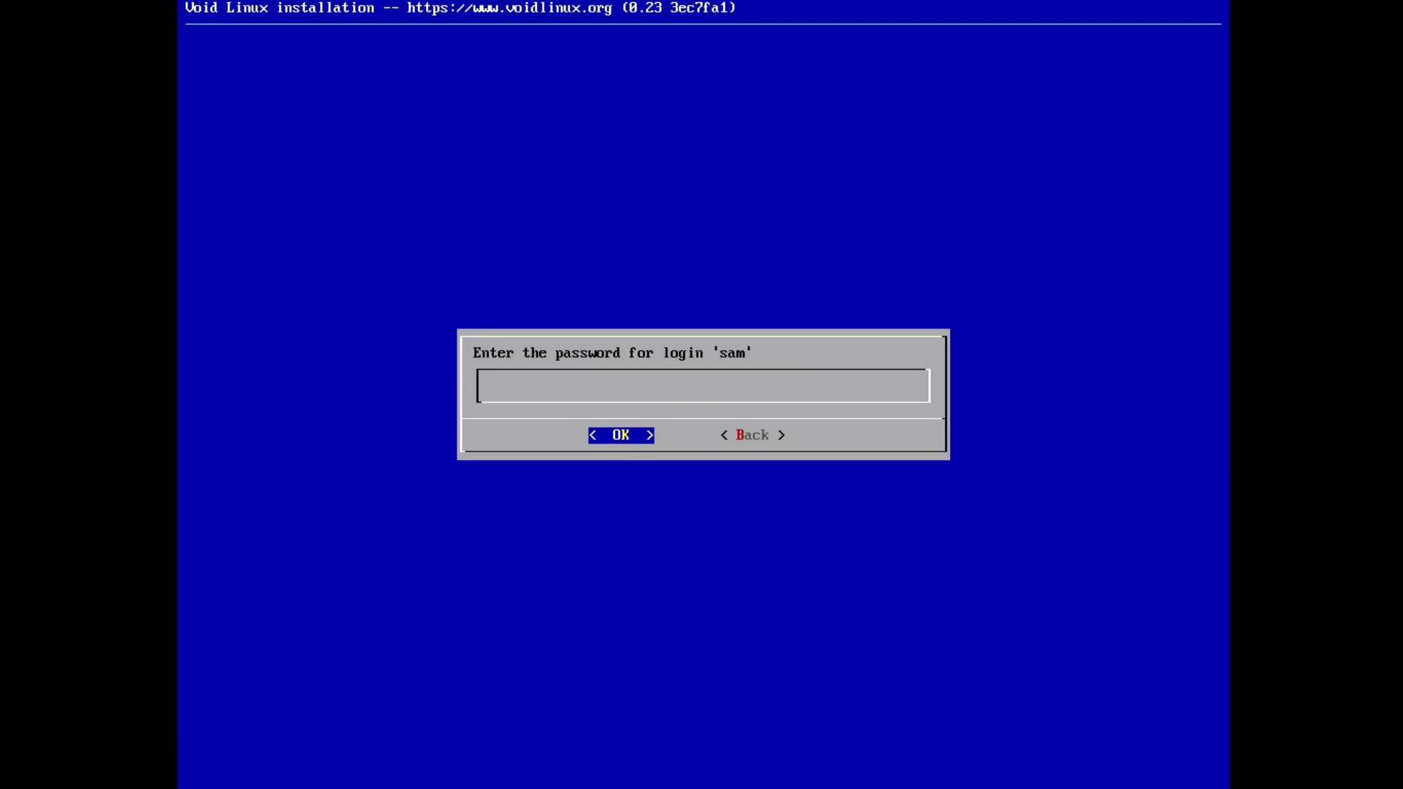
key(Tab)
key(Return)
key(Up)
key(Return)
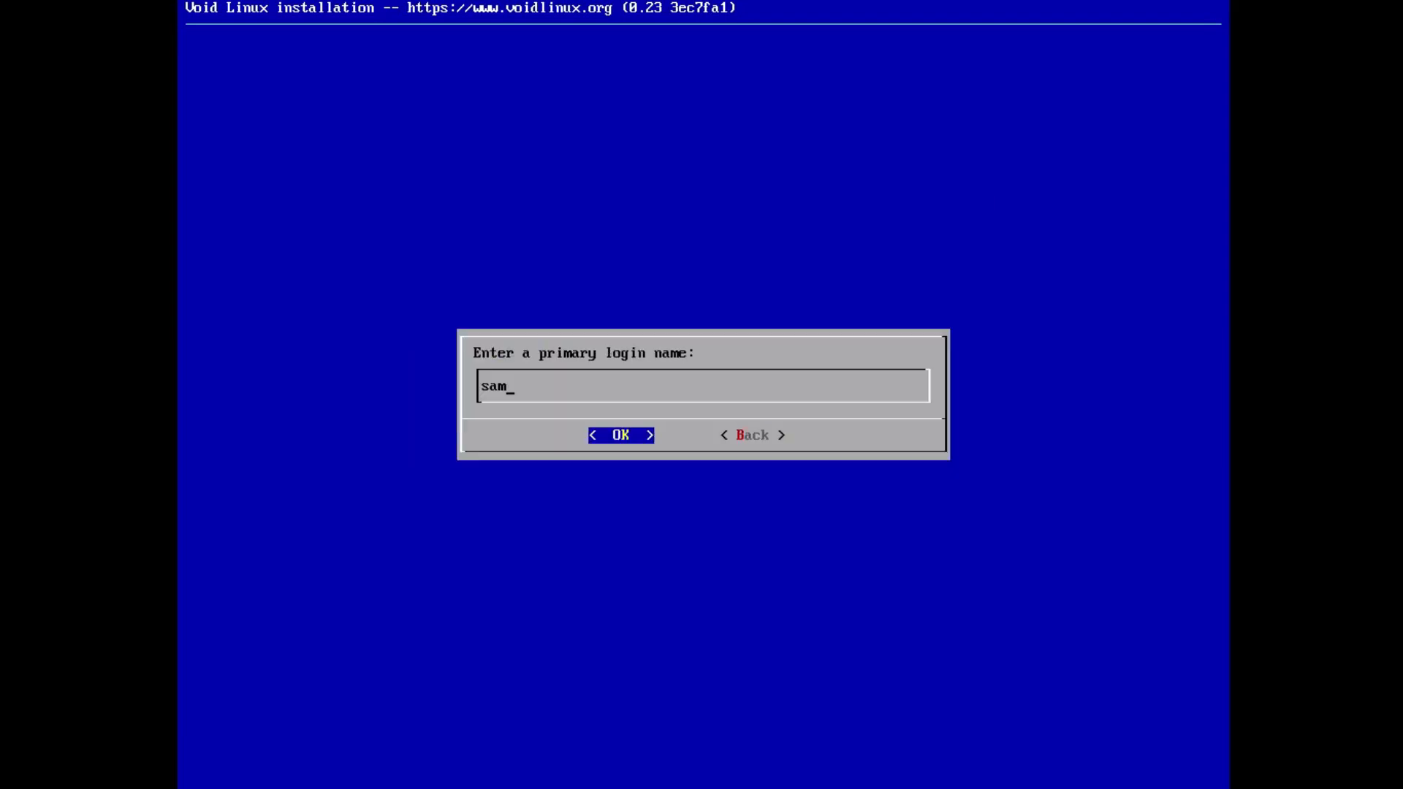
key(Return)
Re-enter the user's password and add the account to the tty group.
text(*****)
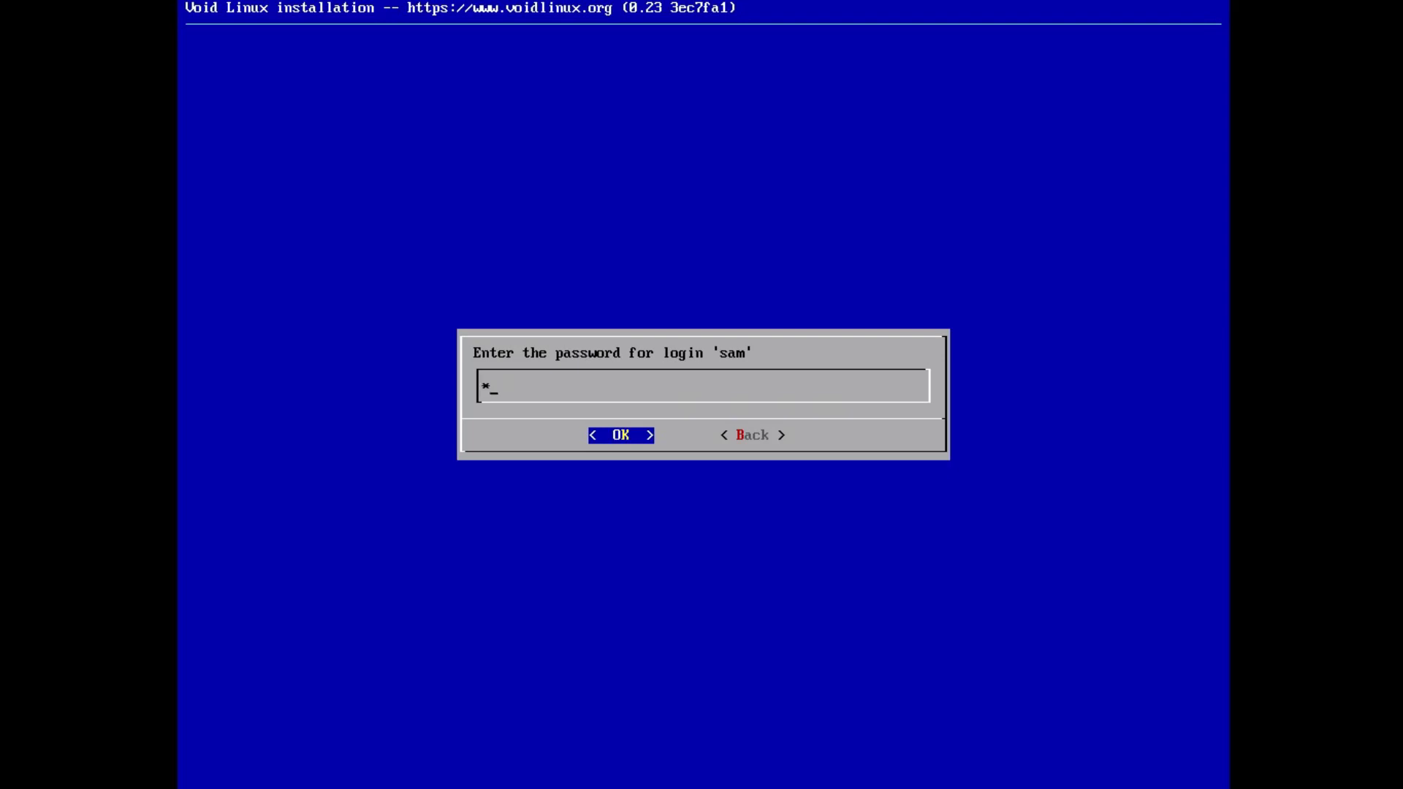
key(Return)
text(*****)
key(Return)
key(Down)
key(Down)
key(Down)
key(Up)
key(Down)
key(Down)
key(Down)
key(space)
key(Tab)
key(Tab)
key(Return)
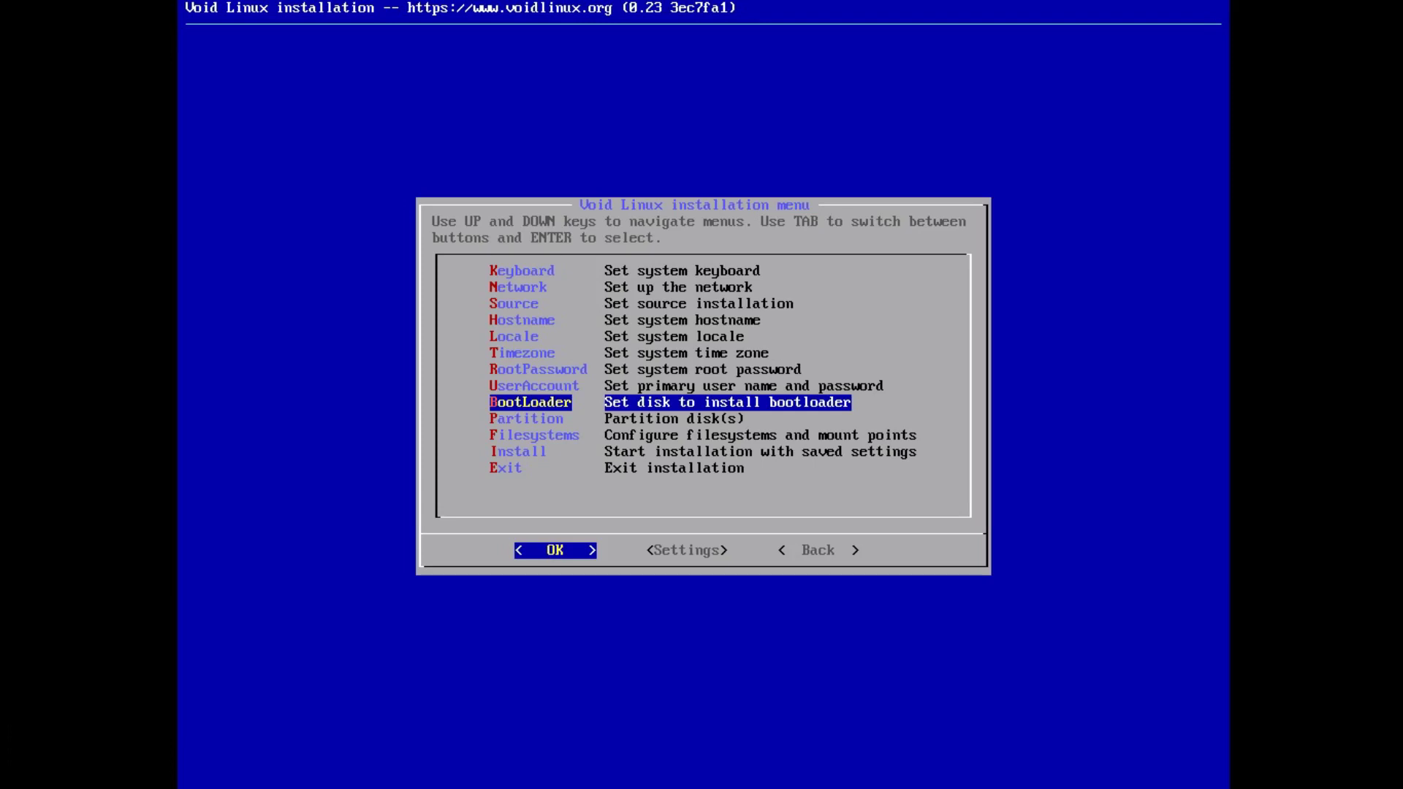
key(Down)
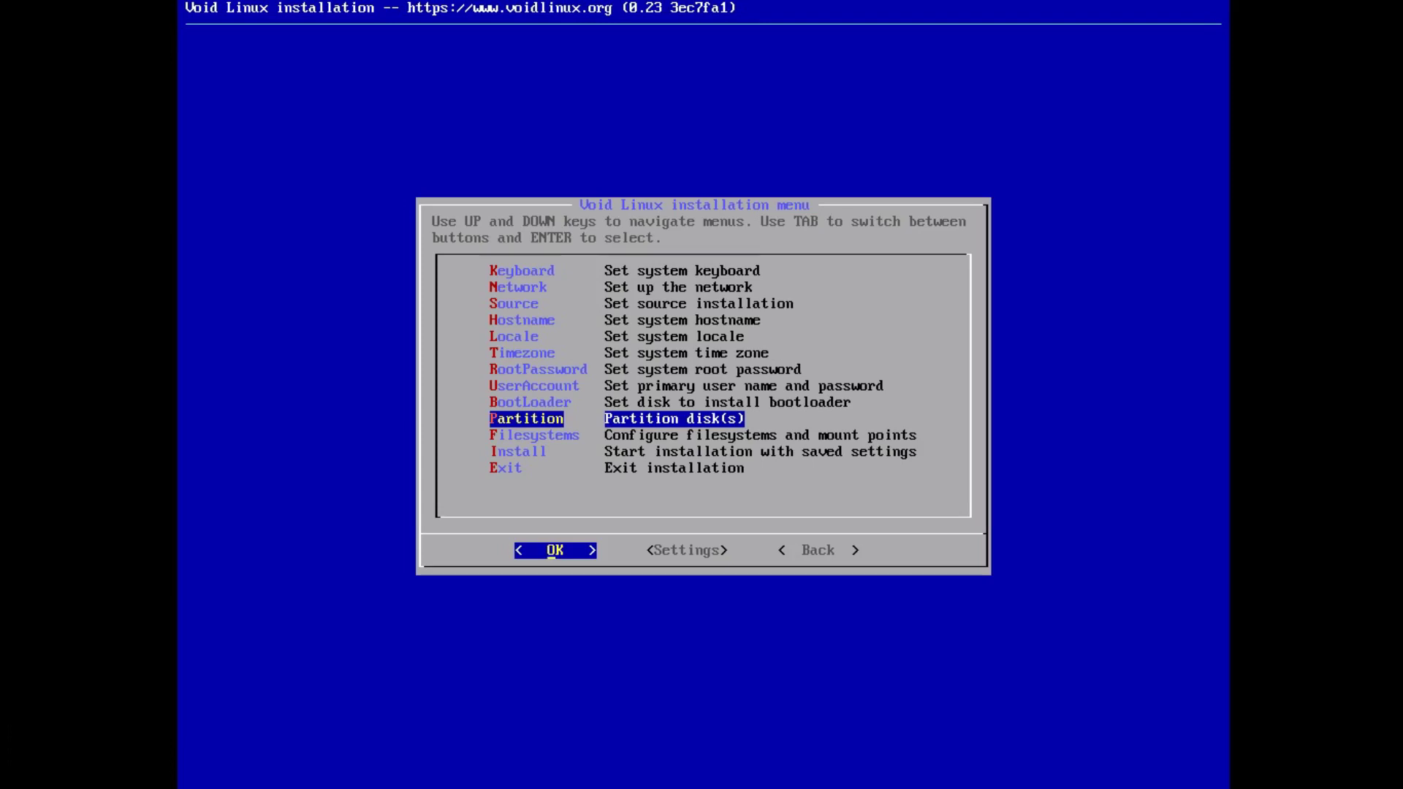
Run cfdisk on /dev/vda with a dos label, creating 100M and 24.9G partitions.
key(Return)
key(Return)
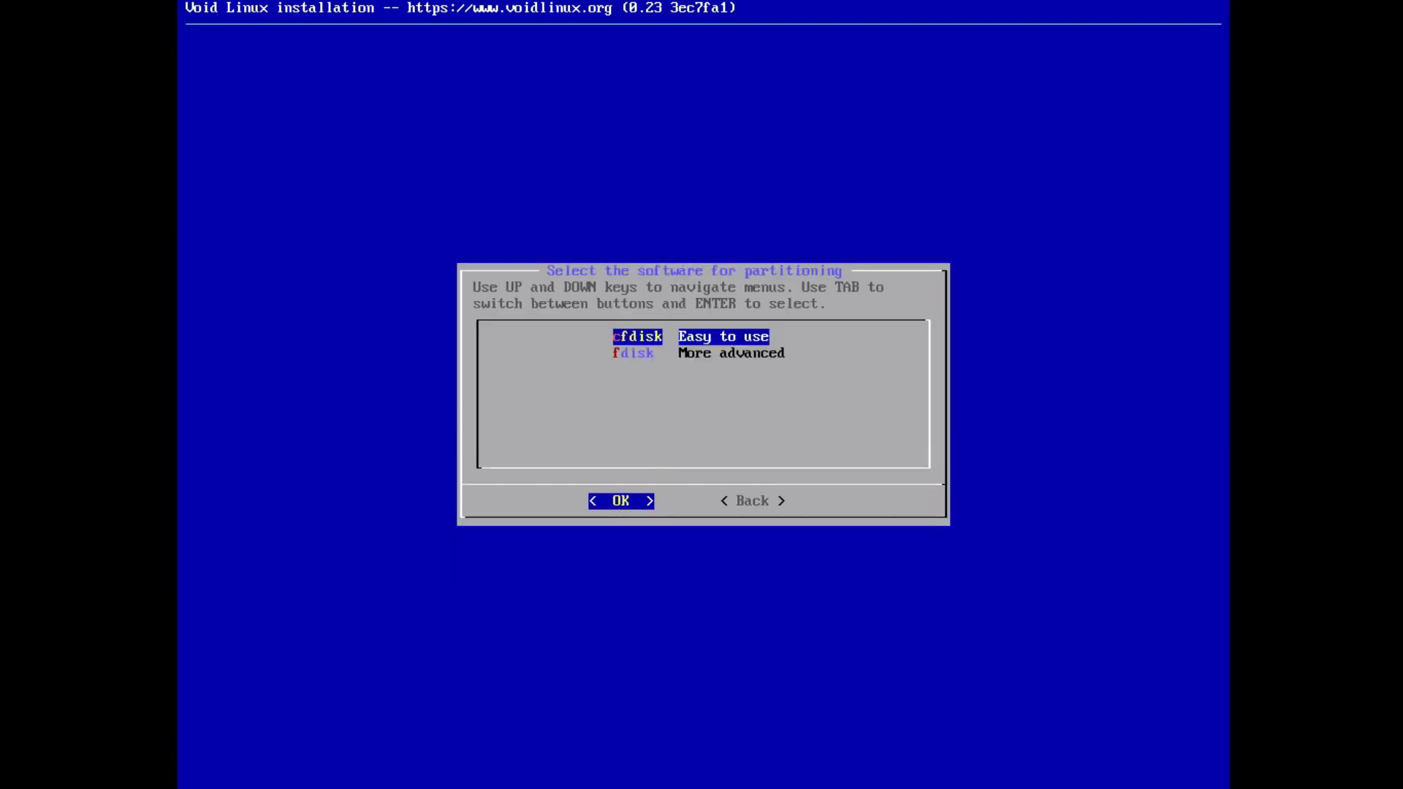
key(Return)
key(Return)
key(Down)
key(Return)
key(Return)
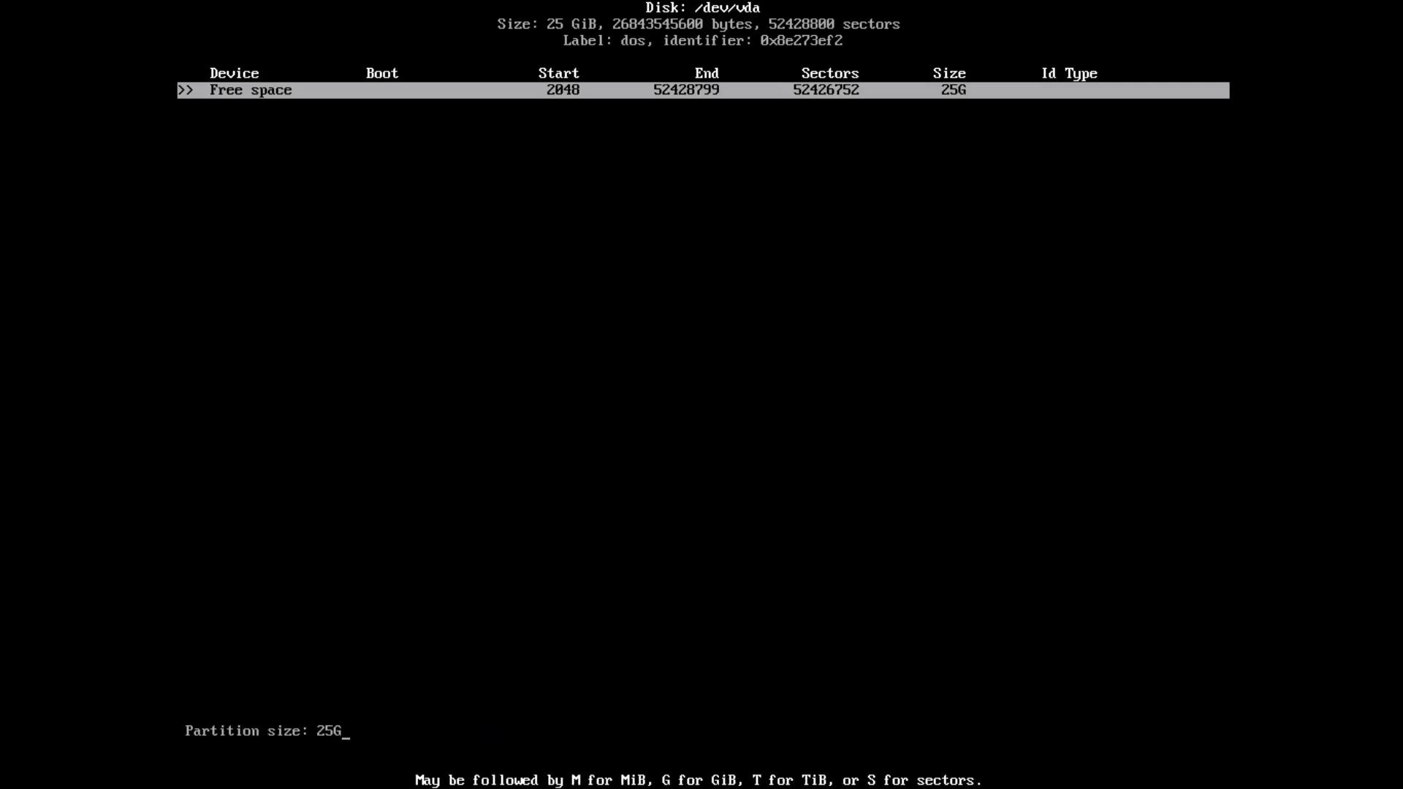
key(BackSpace)
key(BackSpace)
key(BackSpace)
text(100M)
key(Return)
key(Return)
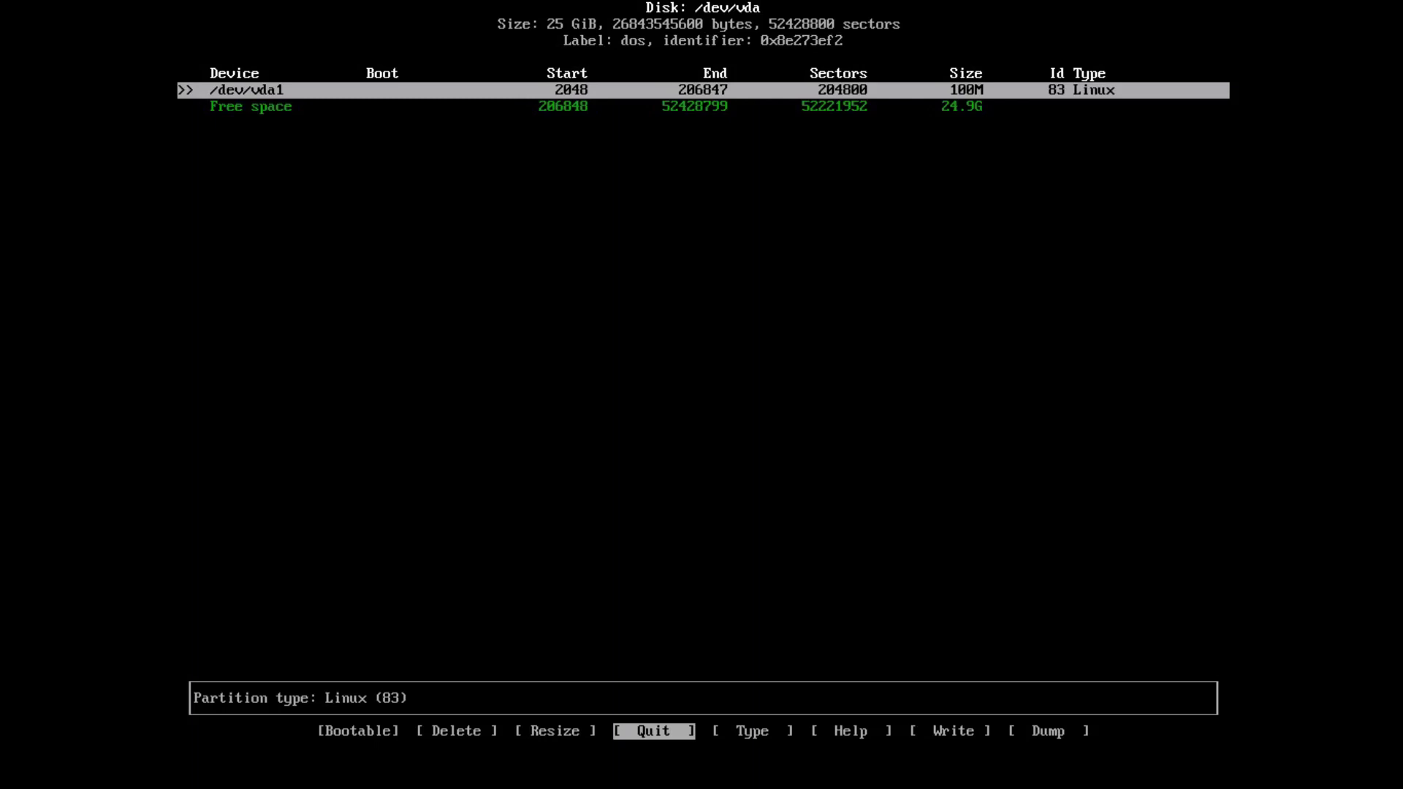
key(Down)
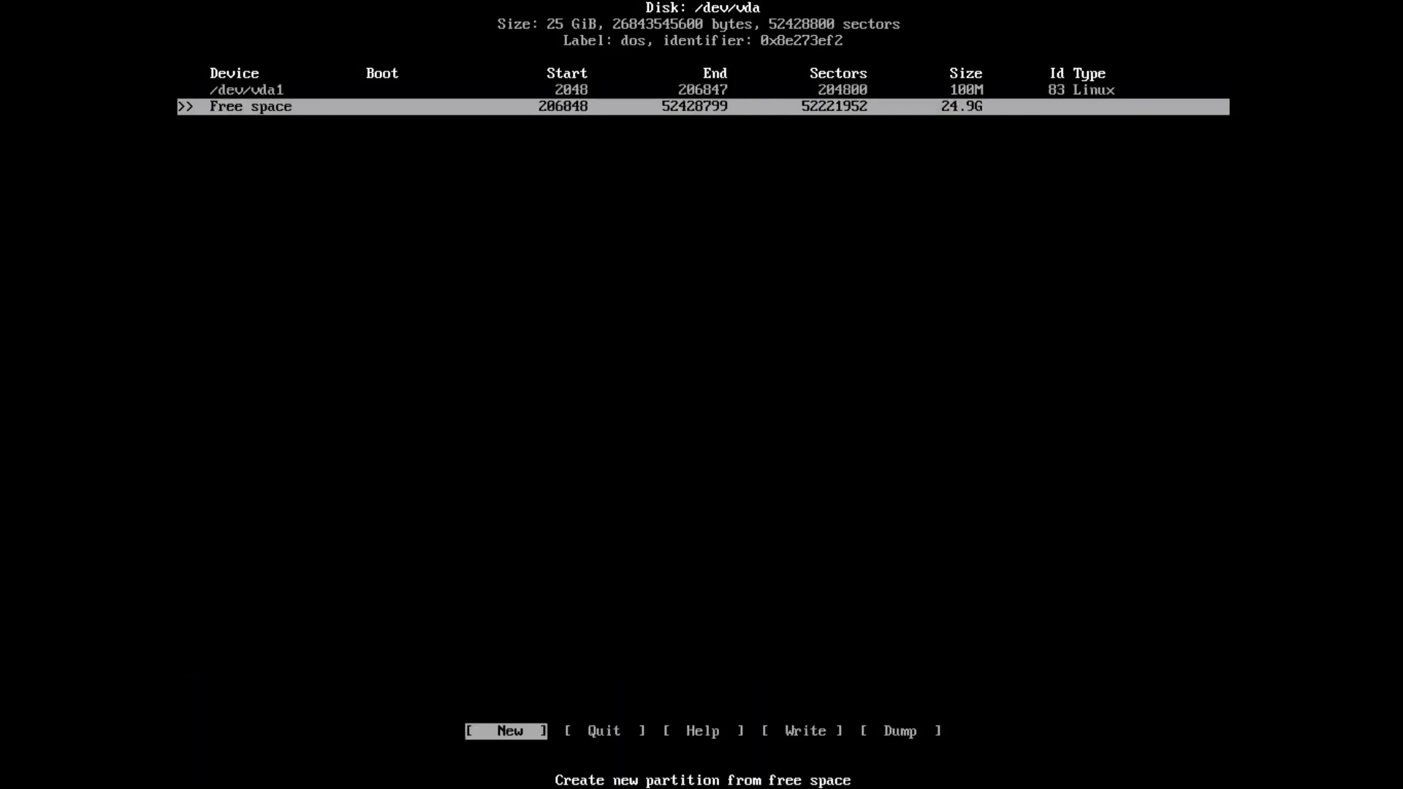
key(Return)
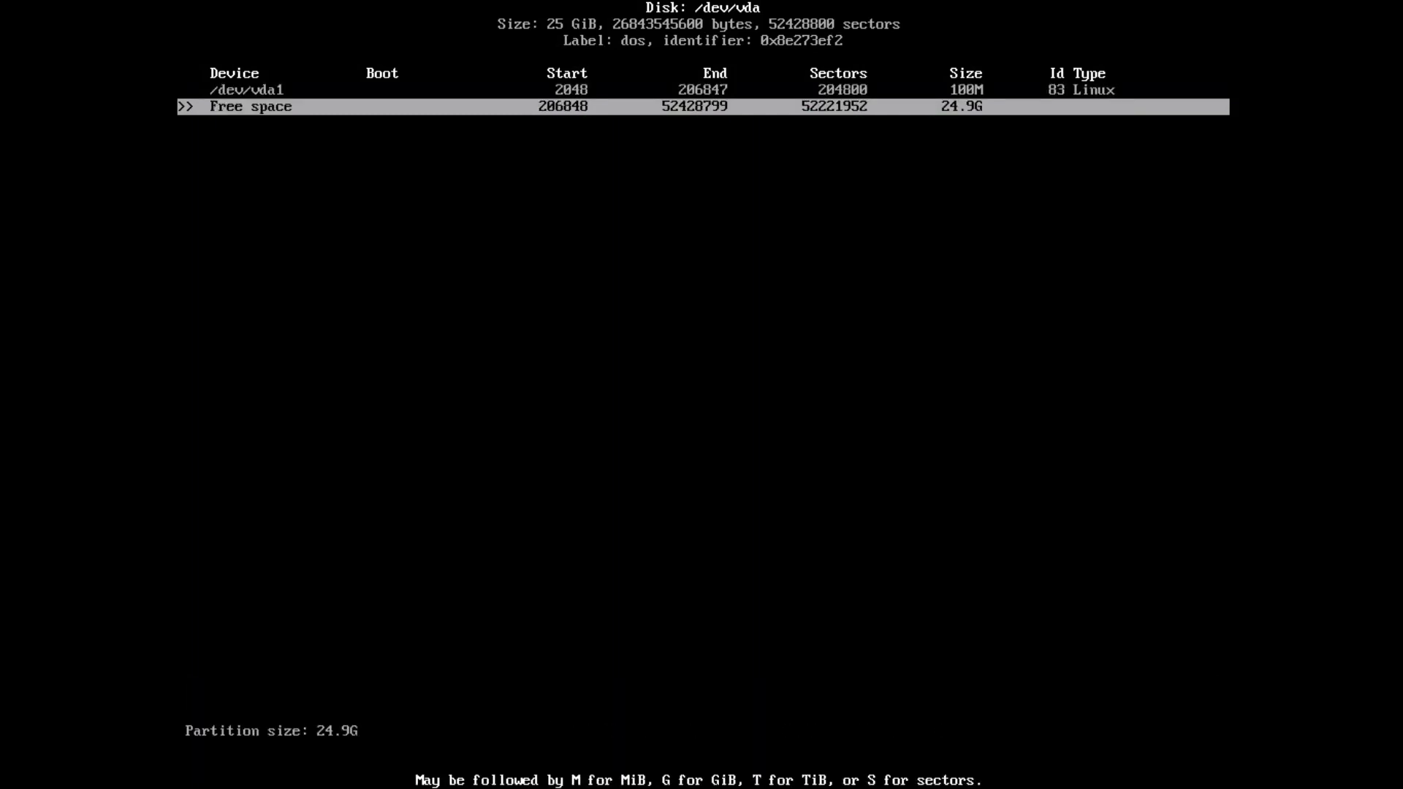
key(Return)
key(Return)
Write the partition table, confirming with yes, and quit cfdisk.
key(Right)
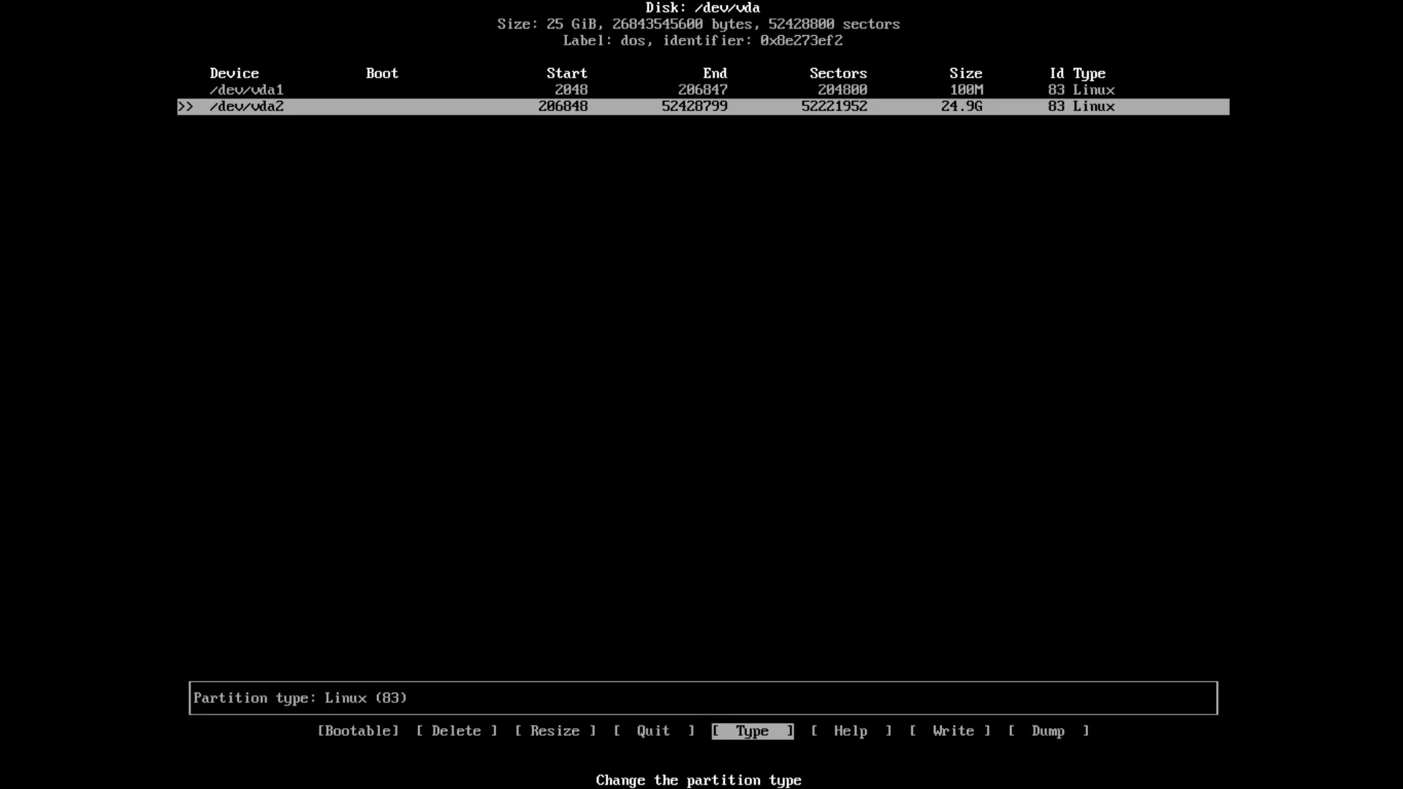
key(Right)
key(Right)
key(Return)
text(yes)
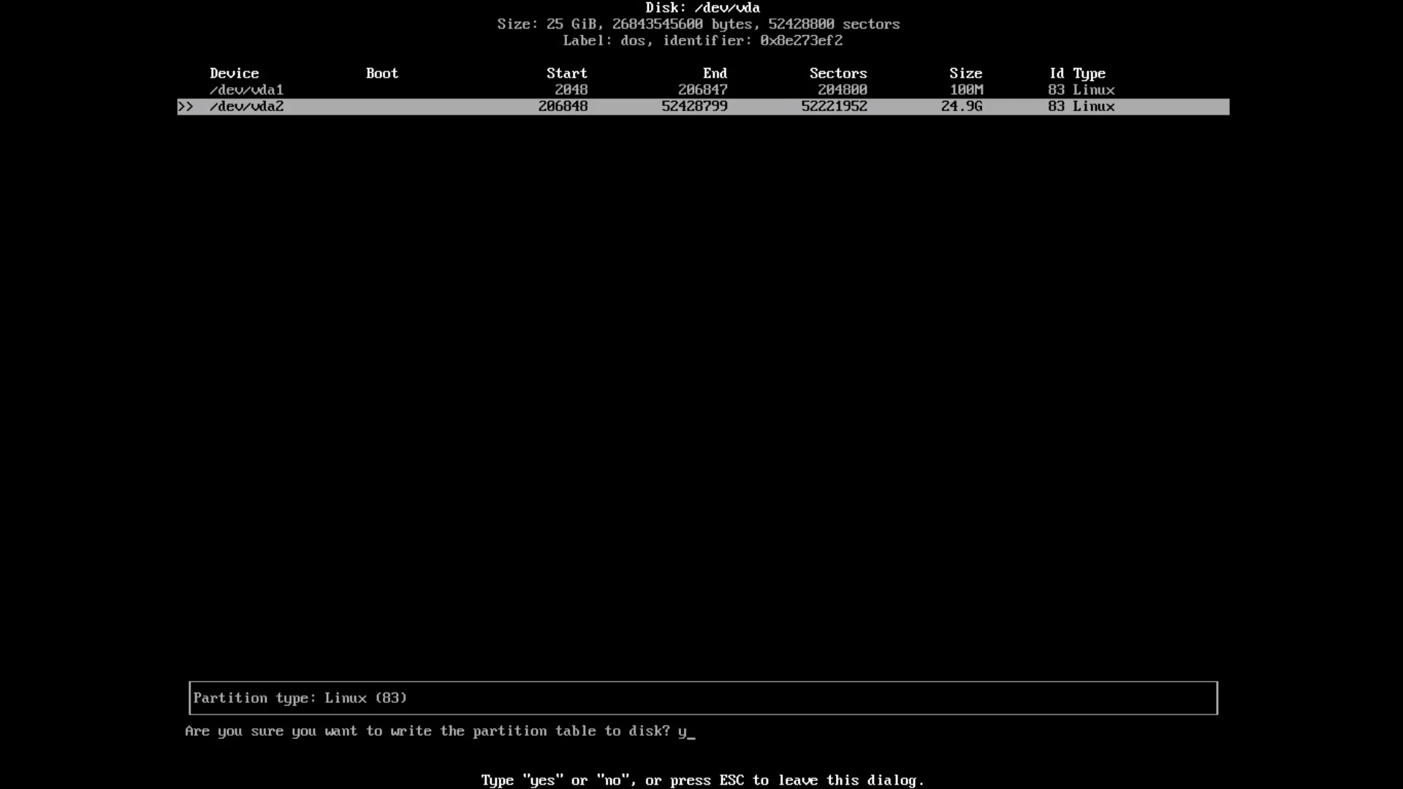
key(Return)
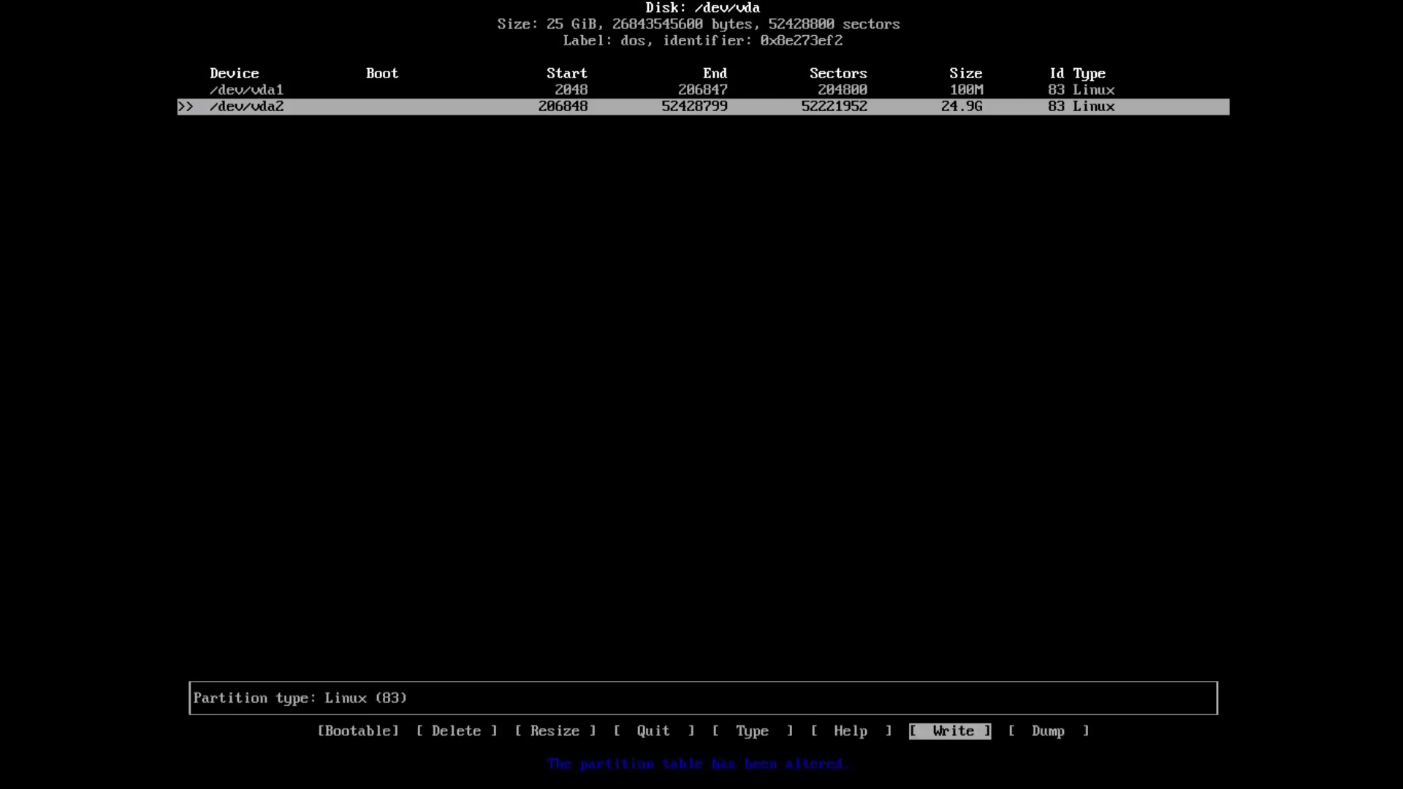
key(Left)
key(Left)
key(Left)
key(Return)
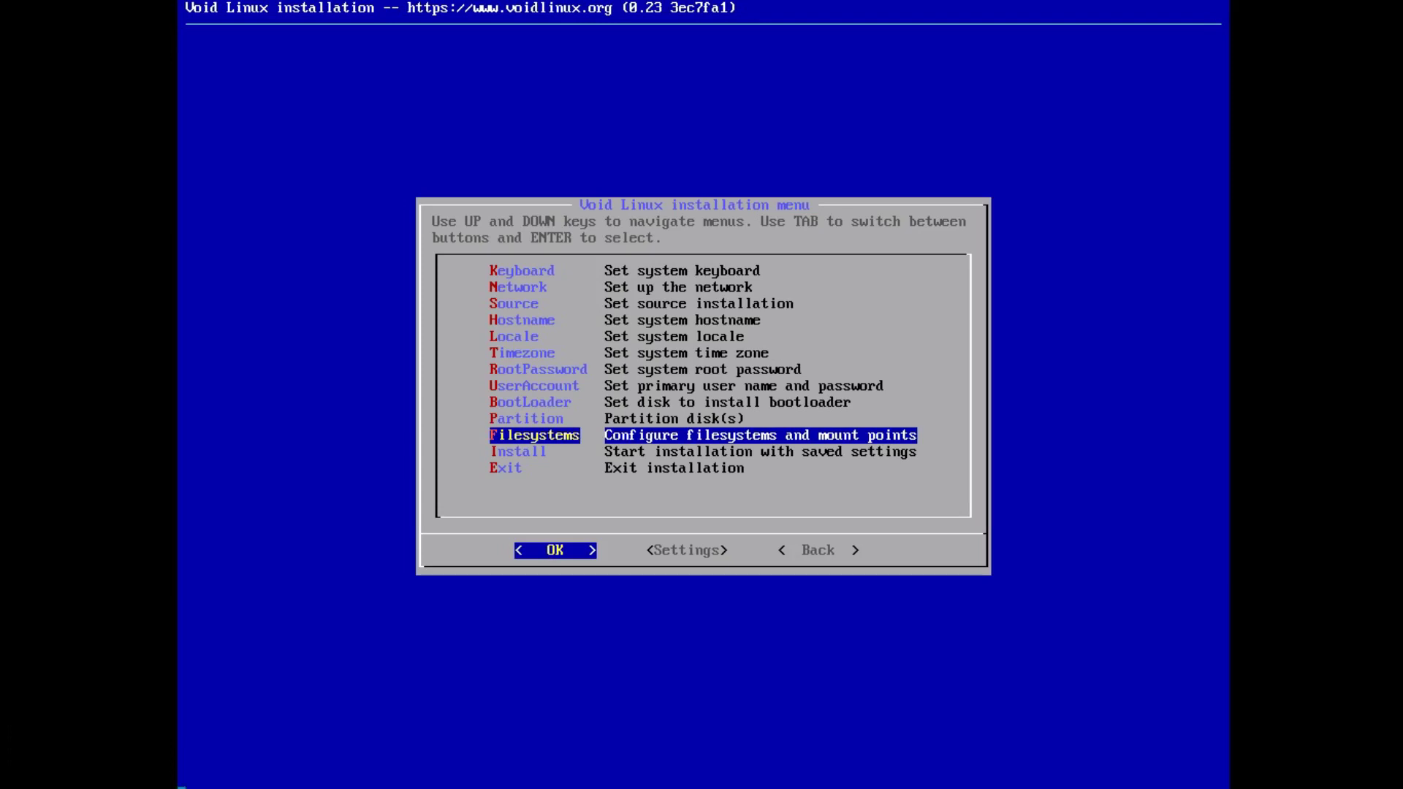
Format /dev/vda1 as vfat mounted at /boot and confirm the format.
key(Return)
key(Return)
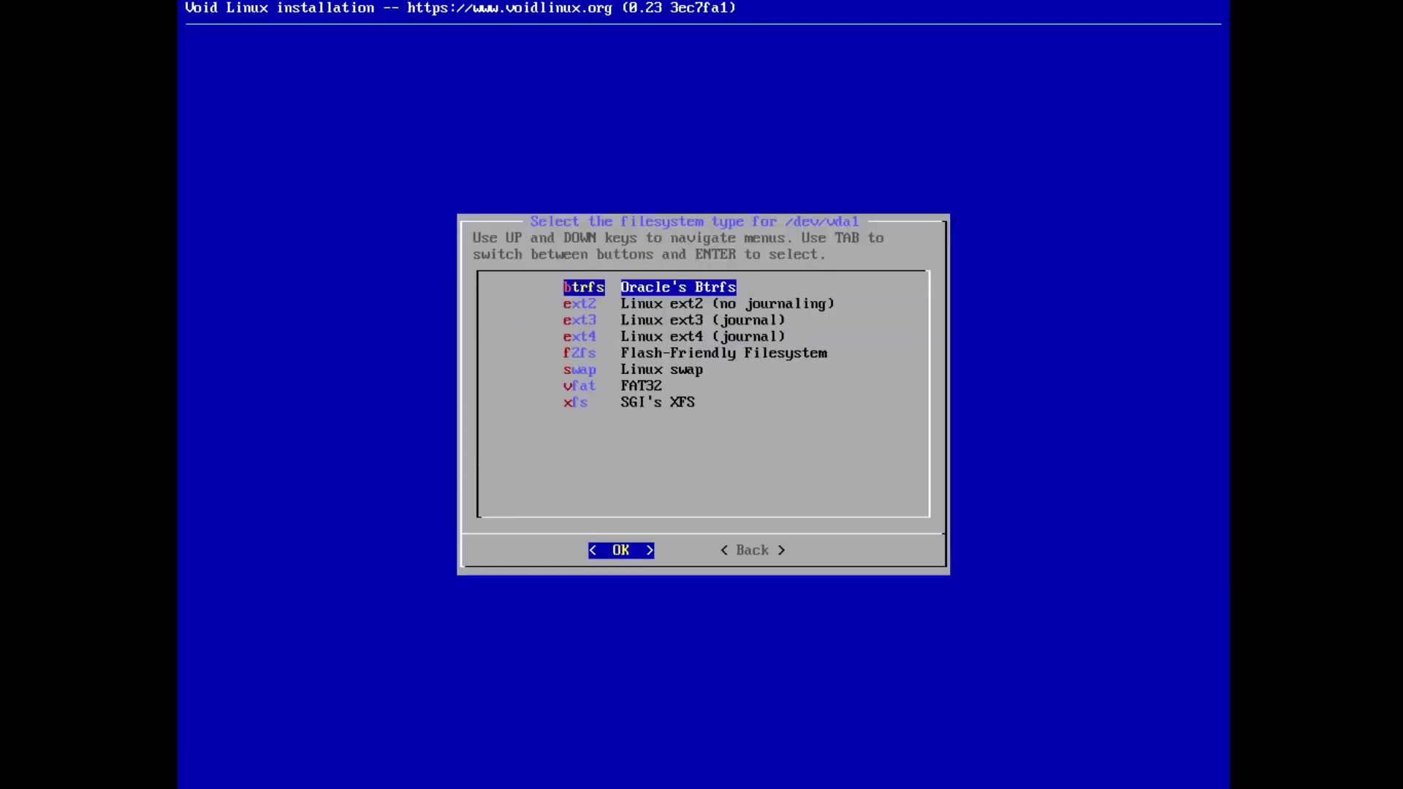
key(Down)
key(Down)
key(Down)
key(Down)
key(Down)
key(Down)
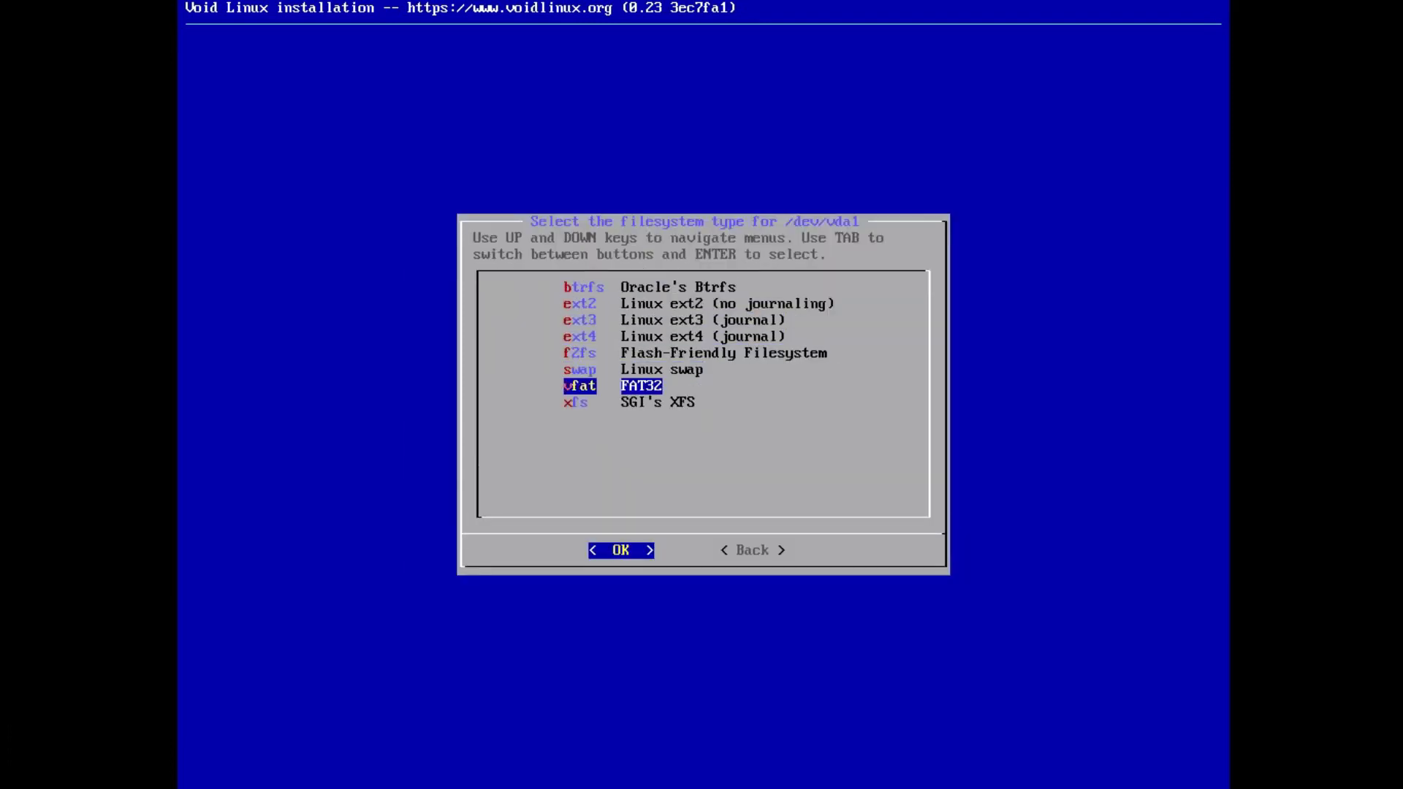
key(Return)
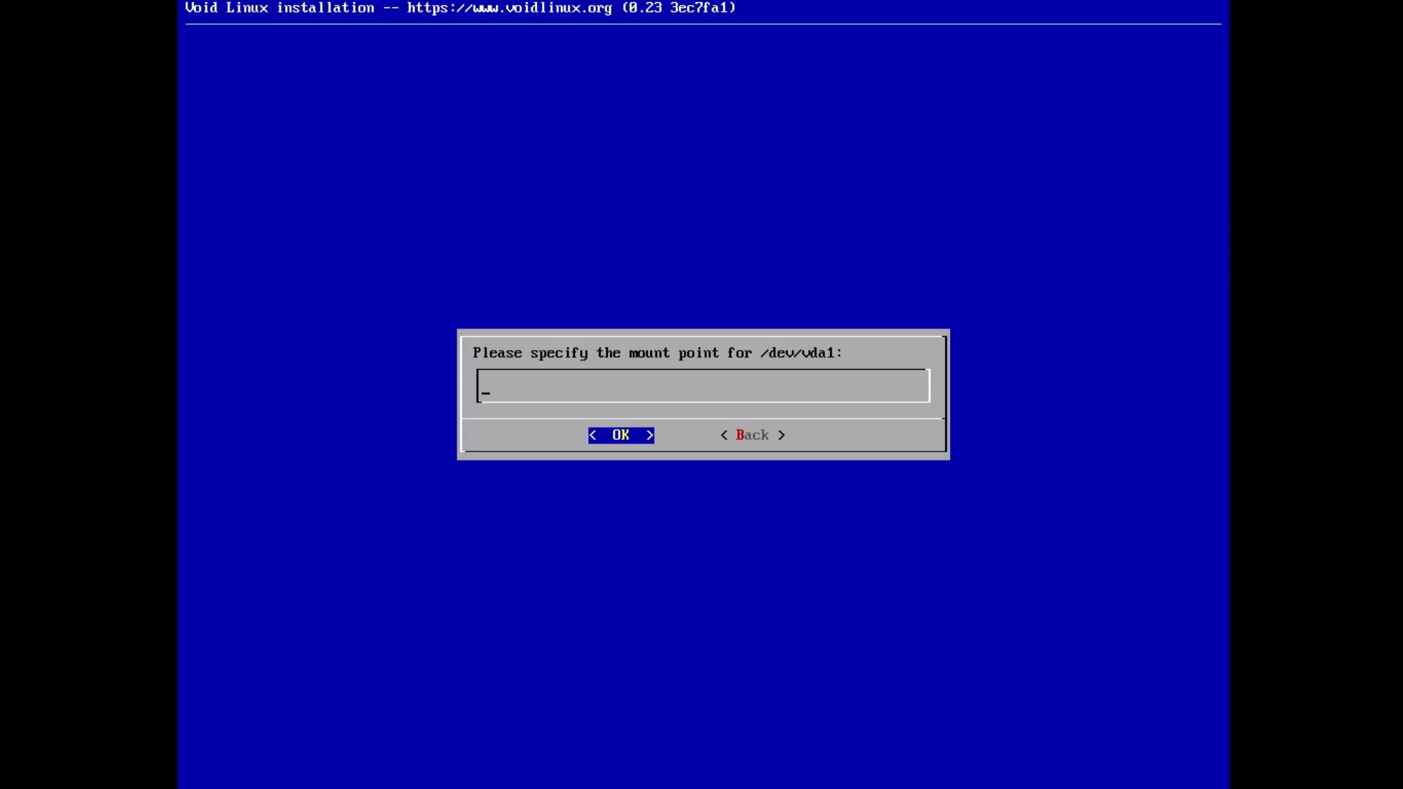
text(/boot)
key(Return)
key(Return)
key(Down)
key(Return)
Format /dev/vda2 as ext4 mounted at /, confirm, and finish the filesystem setup.
key(Down)
key(Down)
key(Down)
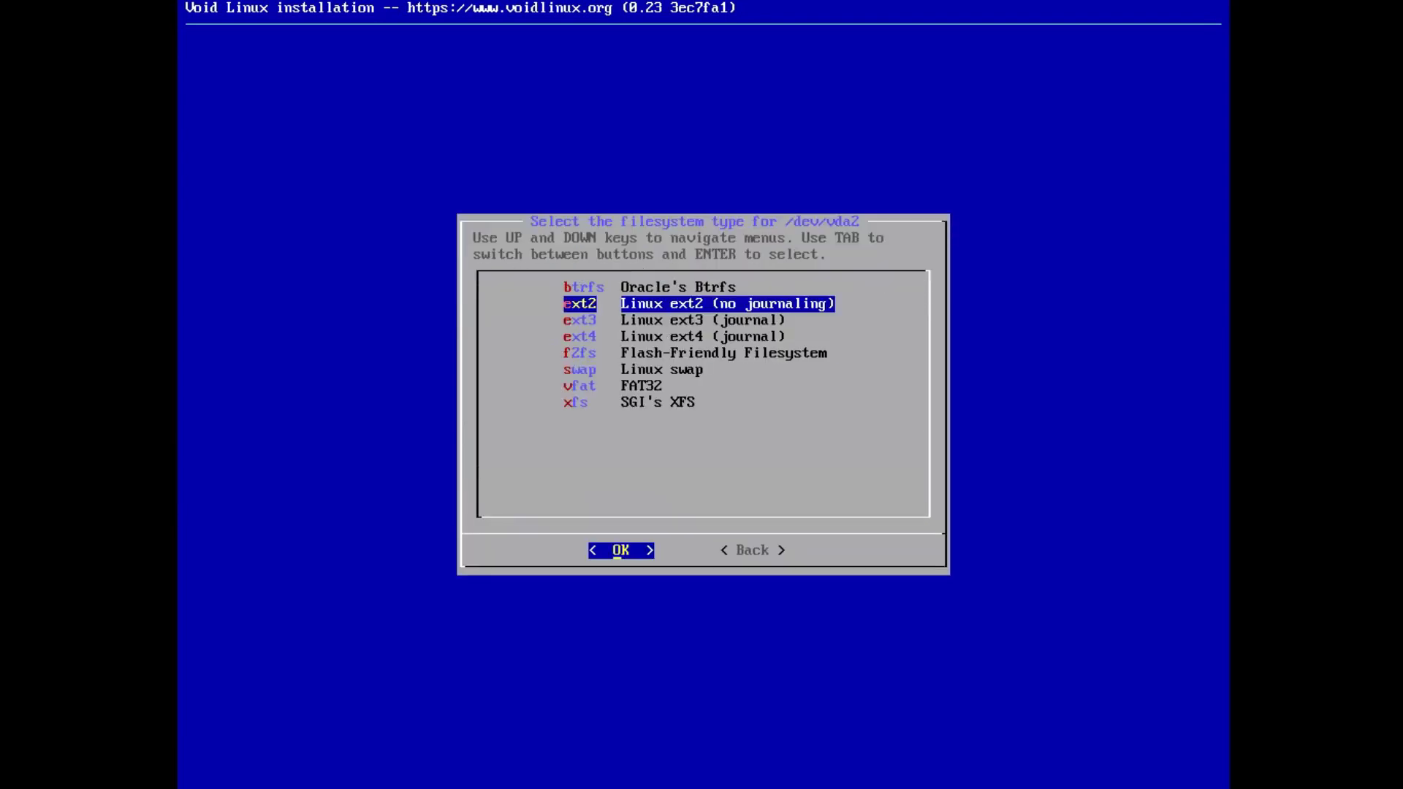
key(Return)
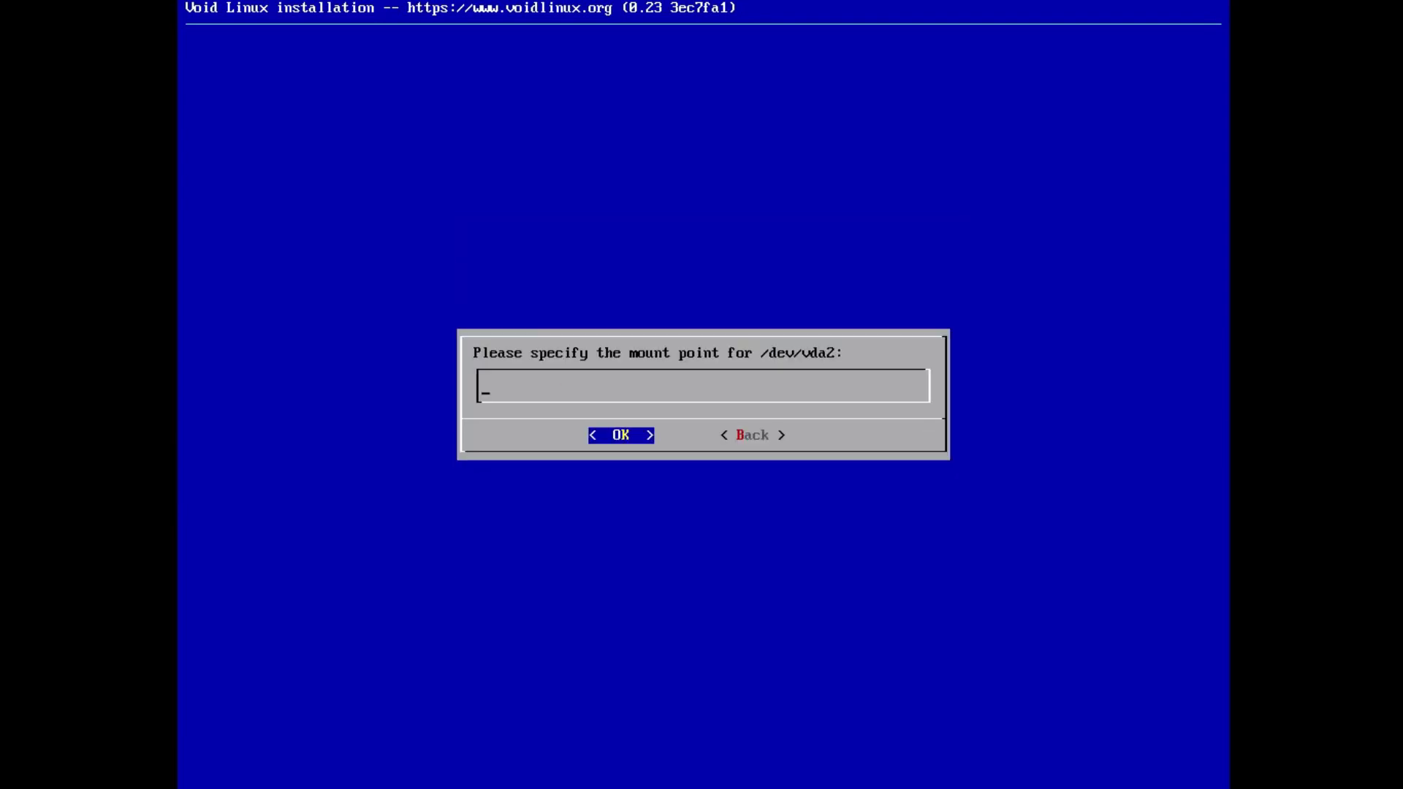
key(Return)
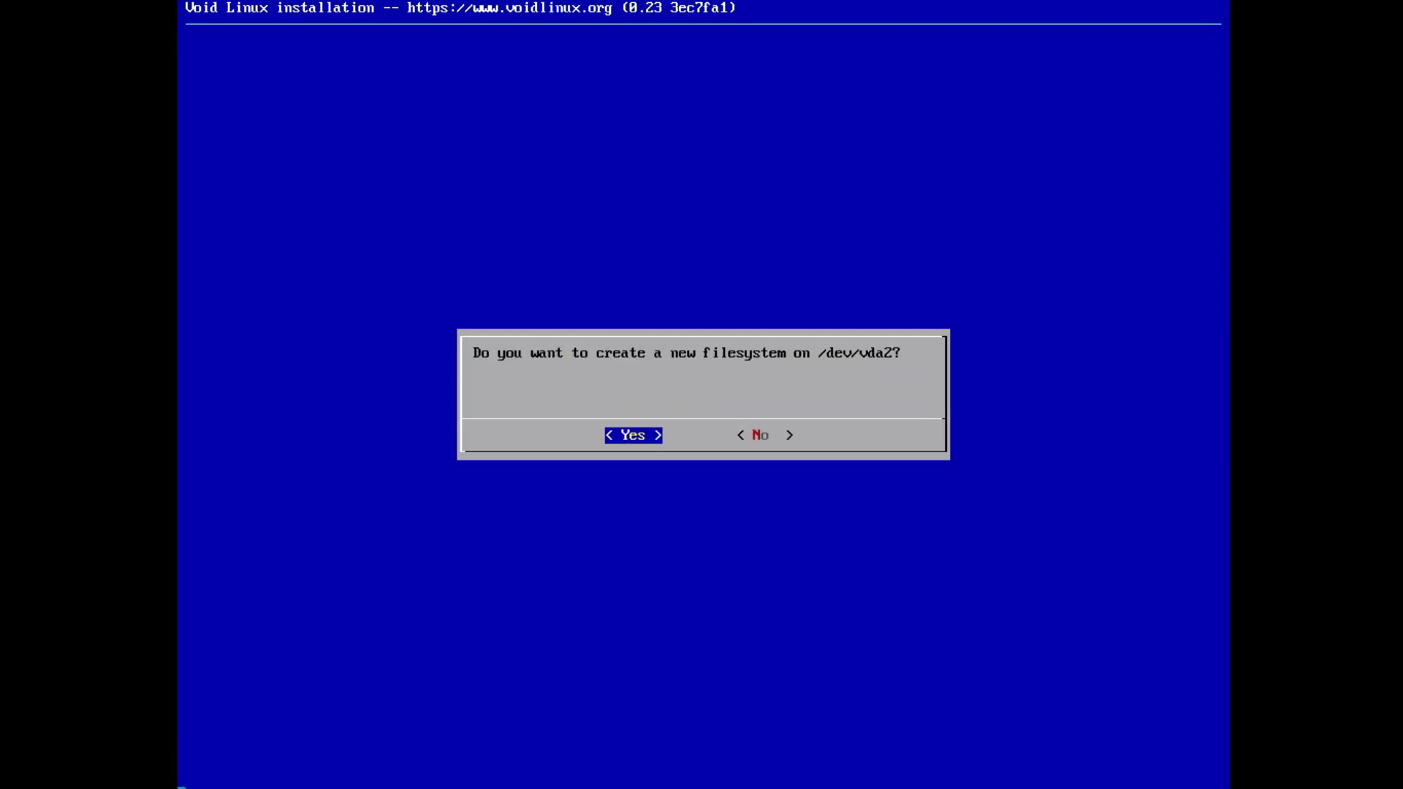
key(Return)
key(Tab)
key(Return)
Start the installation and dismiss the missing-bootloader warning.
key(Down)
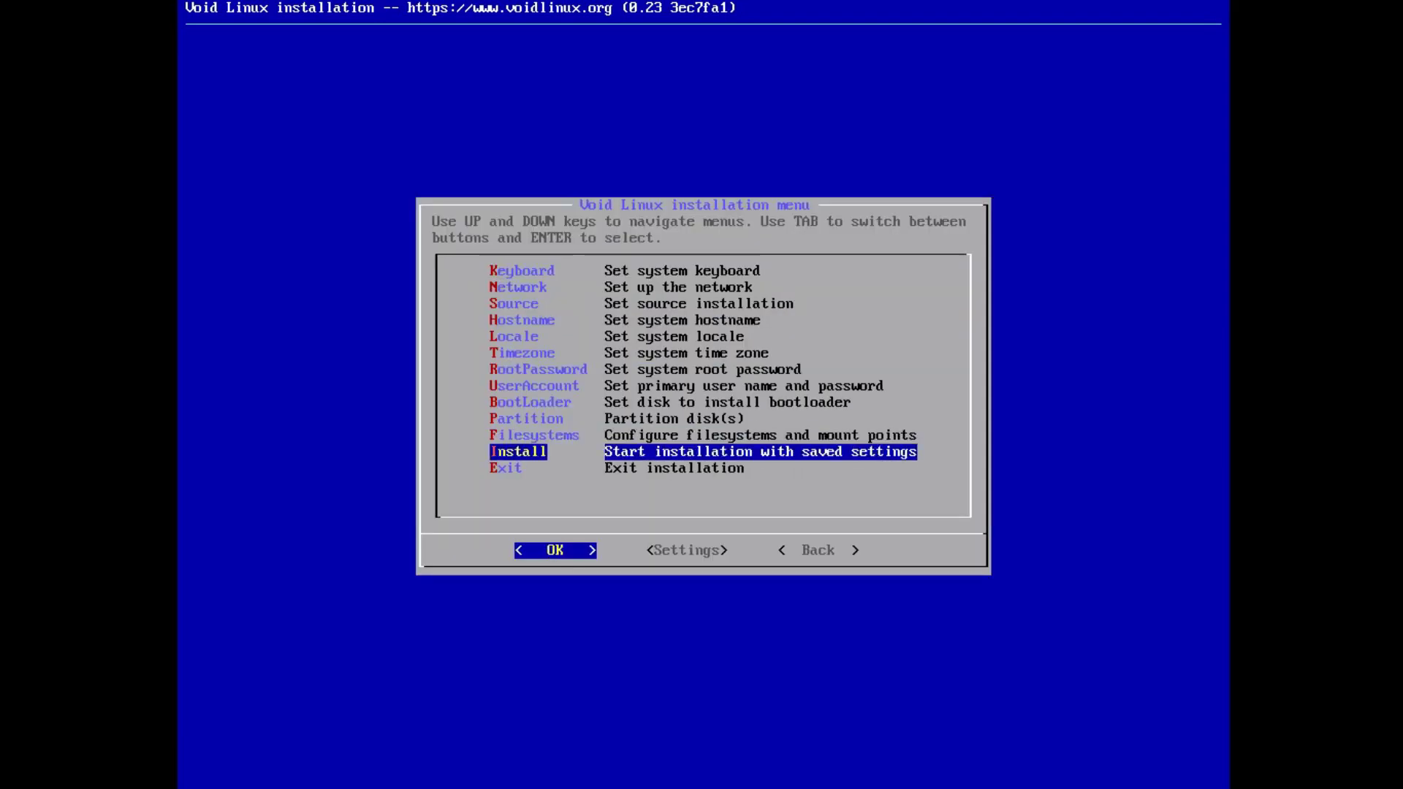
key(Return)
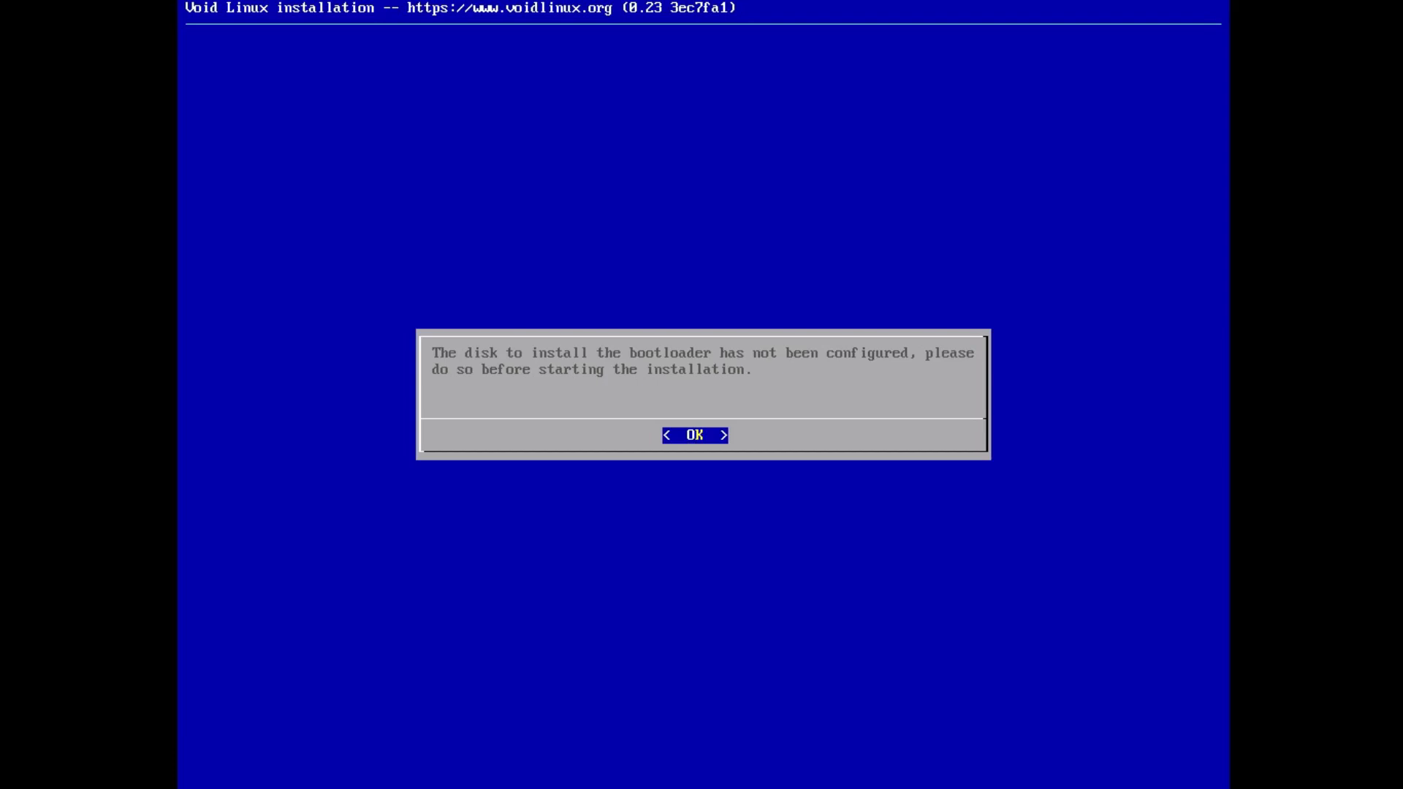
key(Return)
Set the bootloader disk to /dev/vda and answer the graphical terminal question.
key(Up)
key(Up)
key(Return)
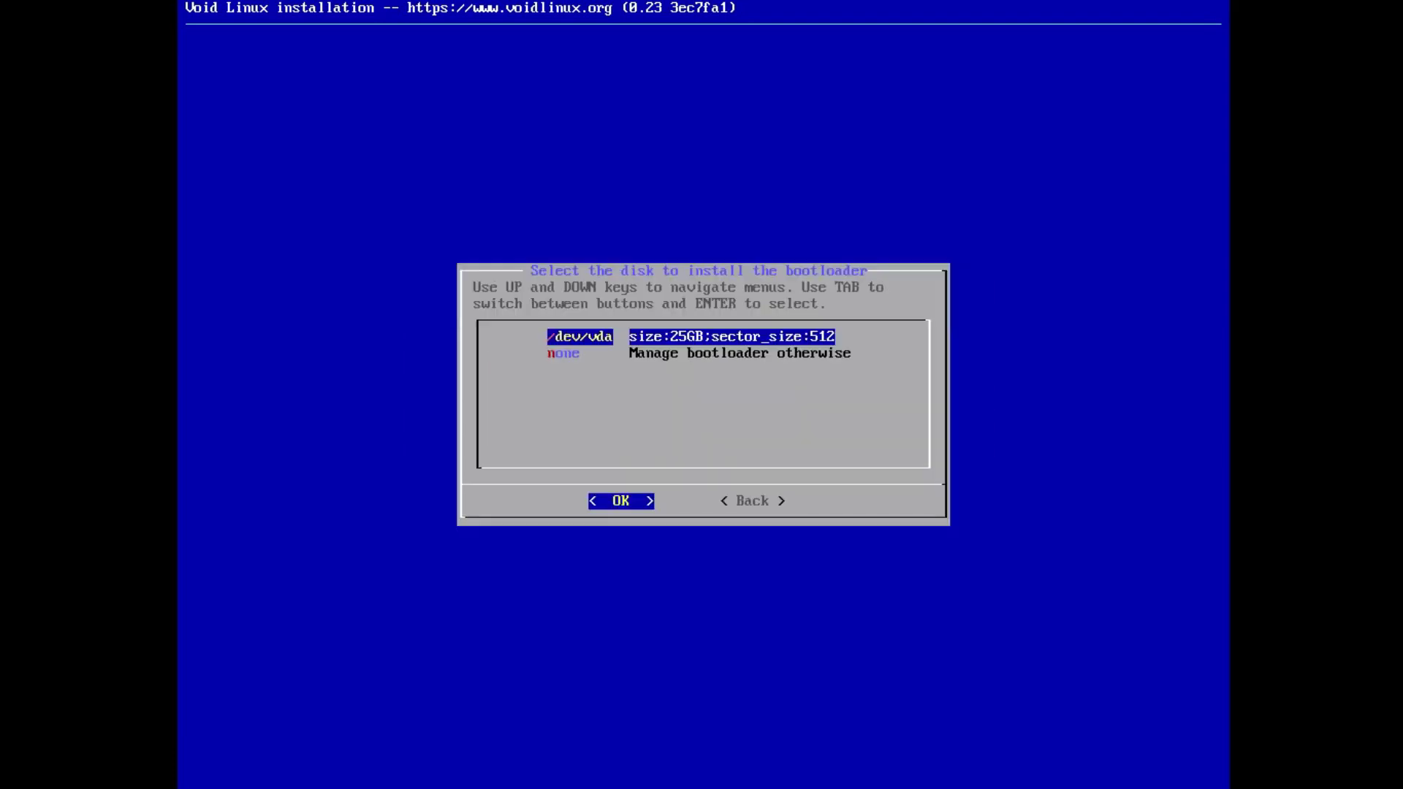
key(Return)
key(Return)
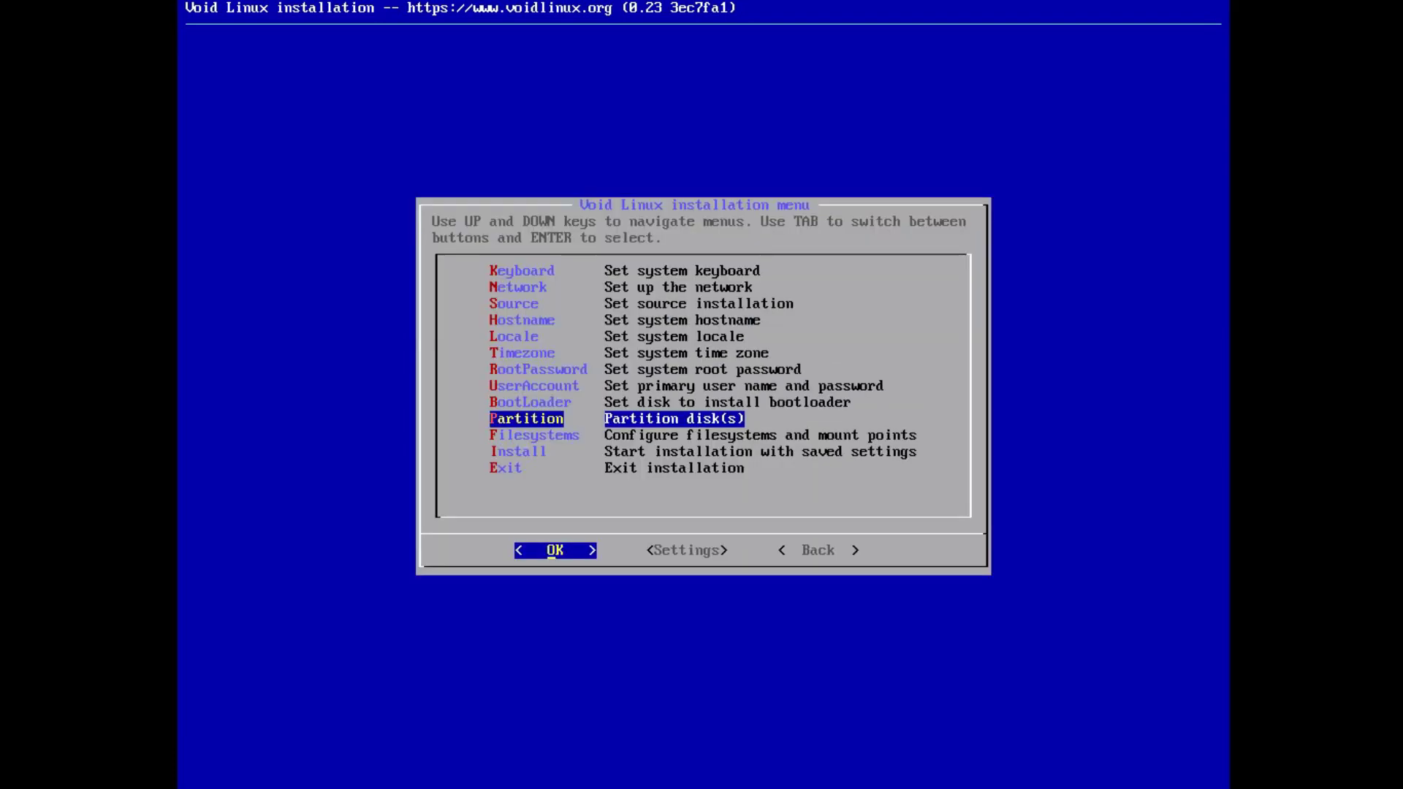
key(Down)
key(Down)
key(Return)
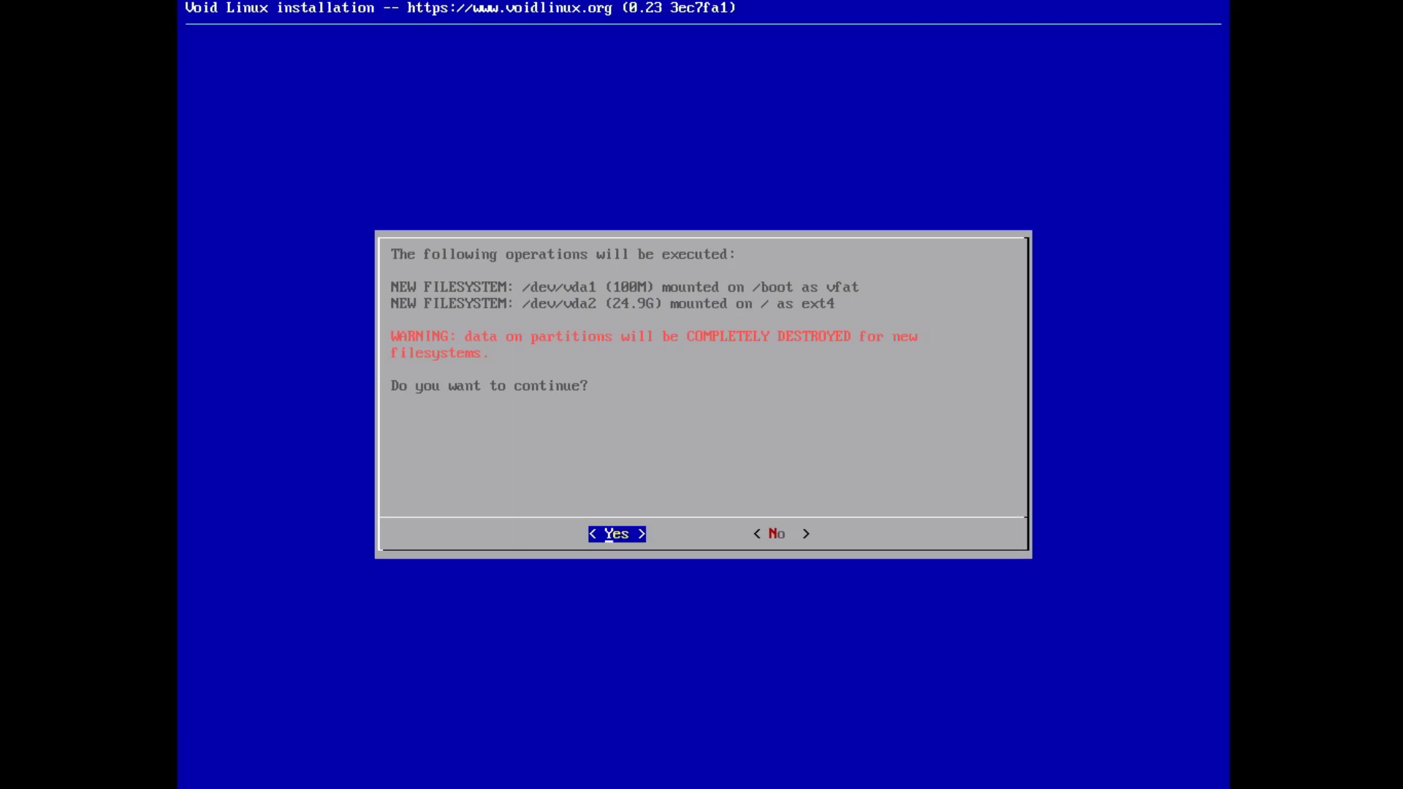
Approve formatting both new filesystems to begin installing the base system packages.
key(Return)
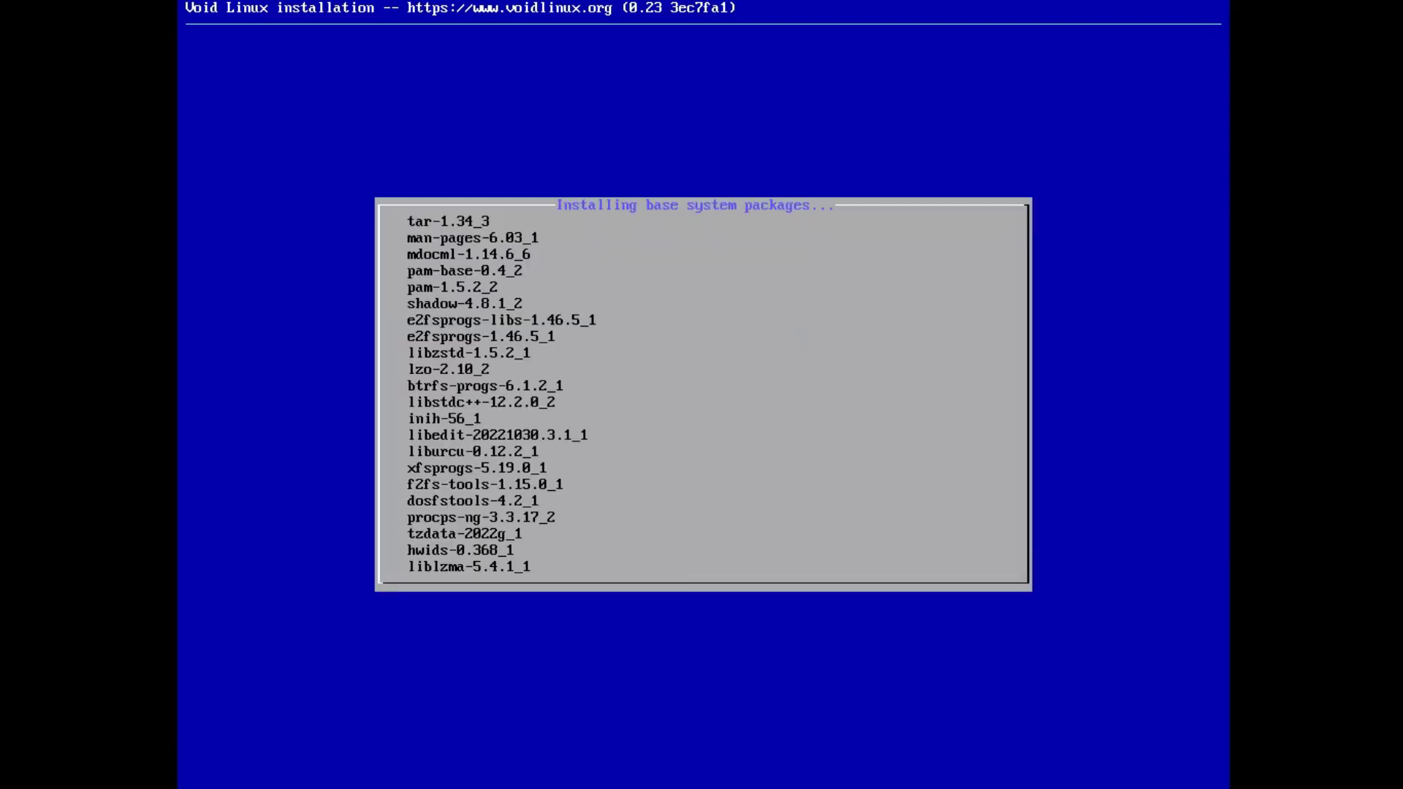
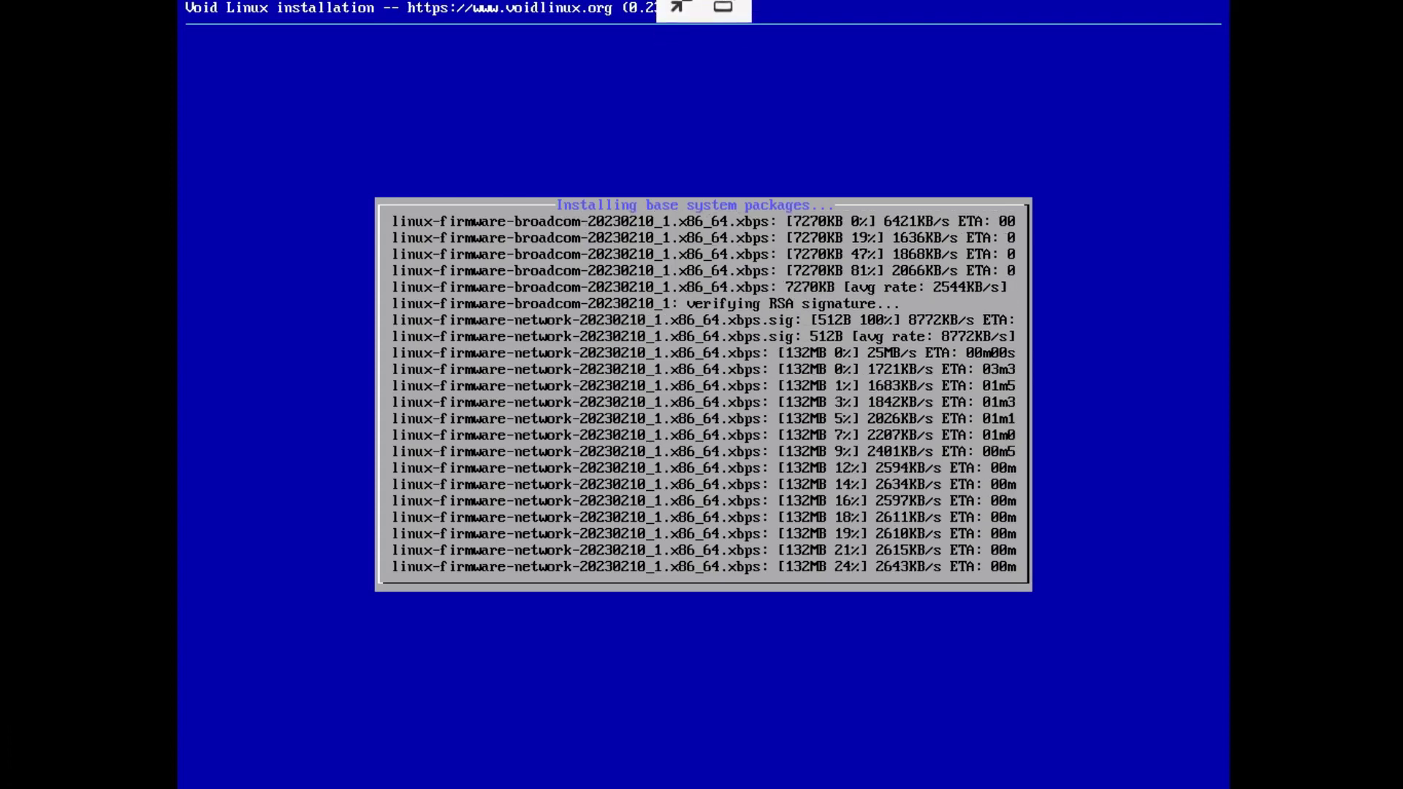
Leave VM fullscreen, then raise and minimize Audacity and Brave from the taskbar.
mouse_move(741, 6)
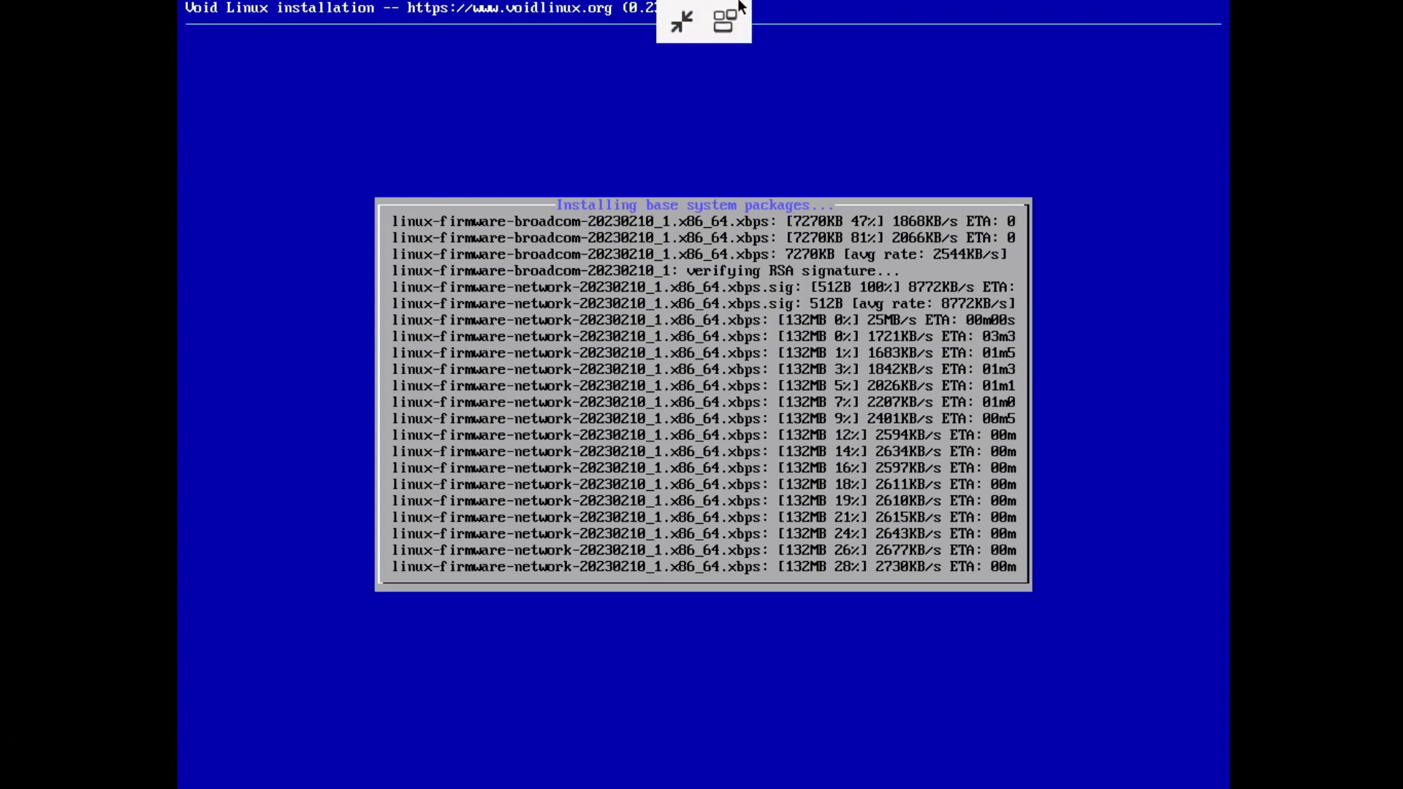
click(682, 22)
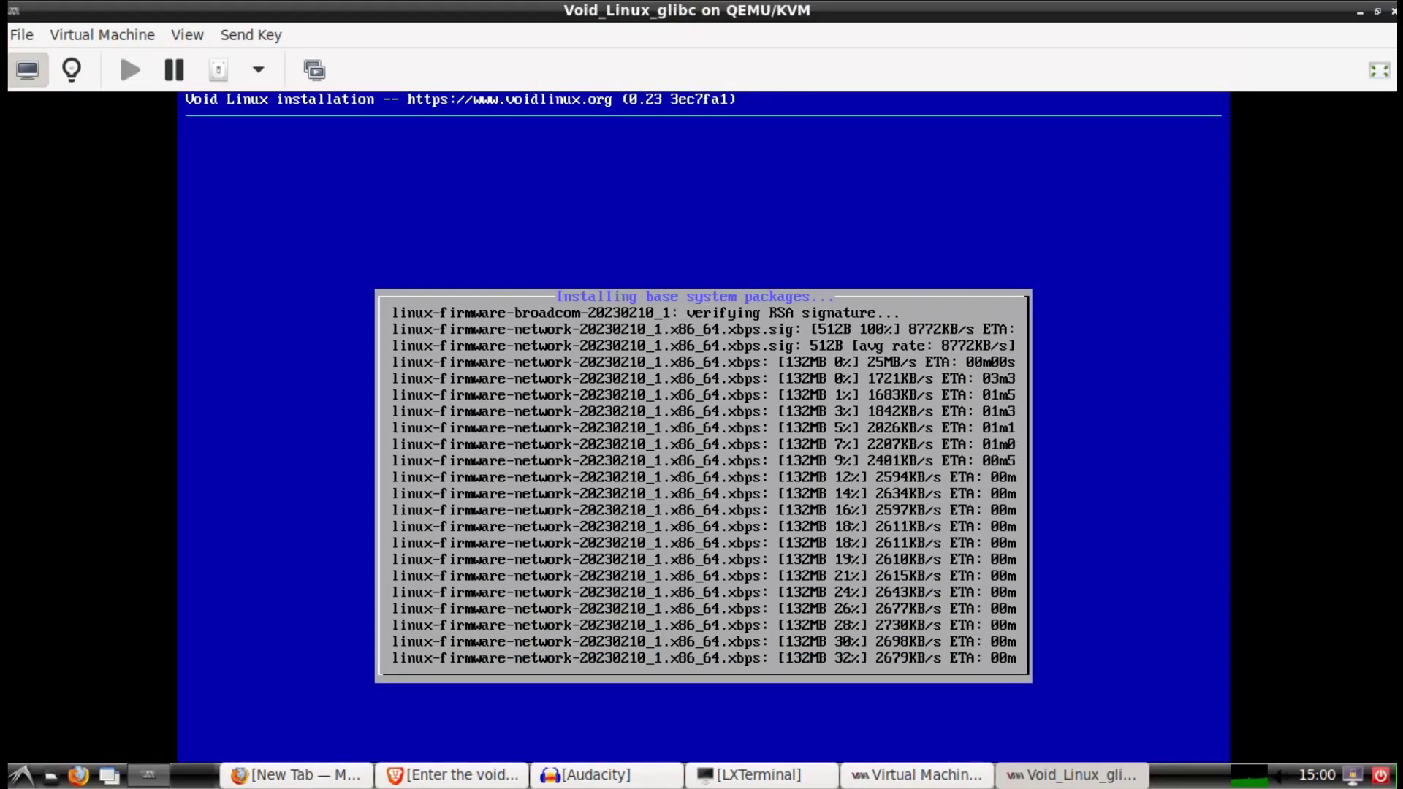
click(626, 782)
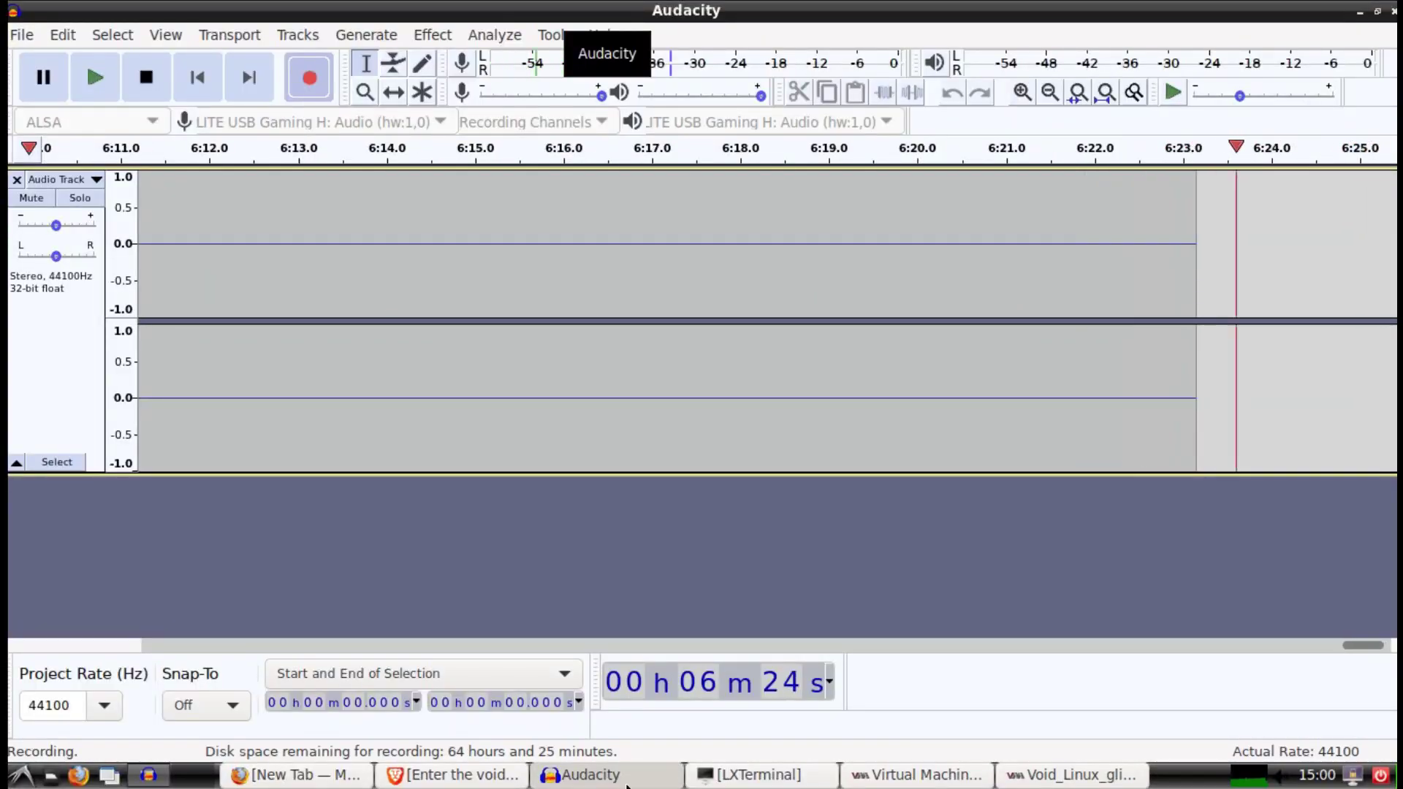
click(626, 782)
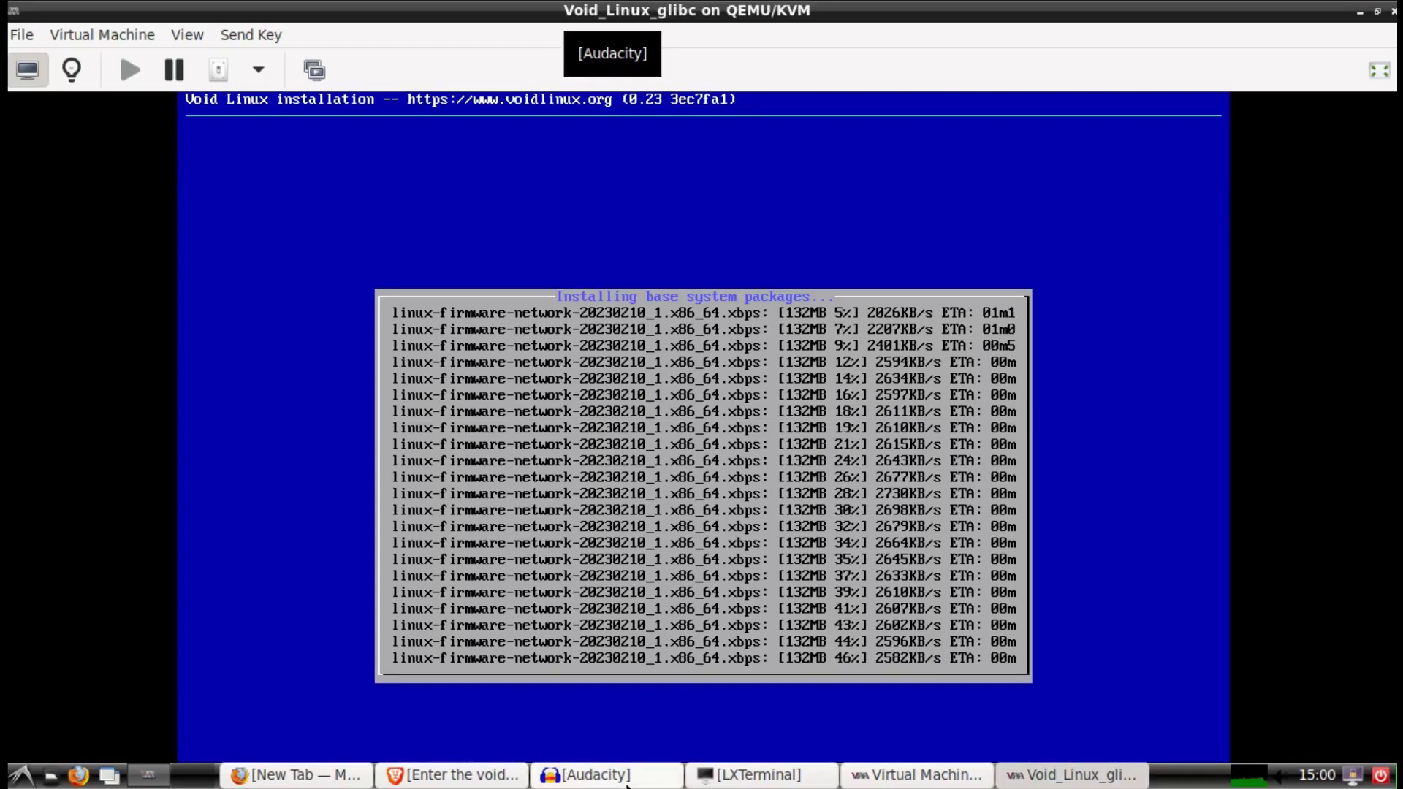
click(502, 780)
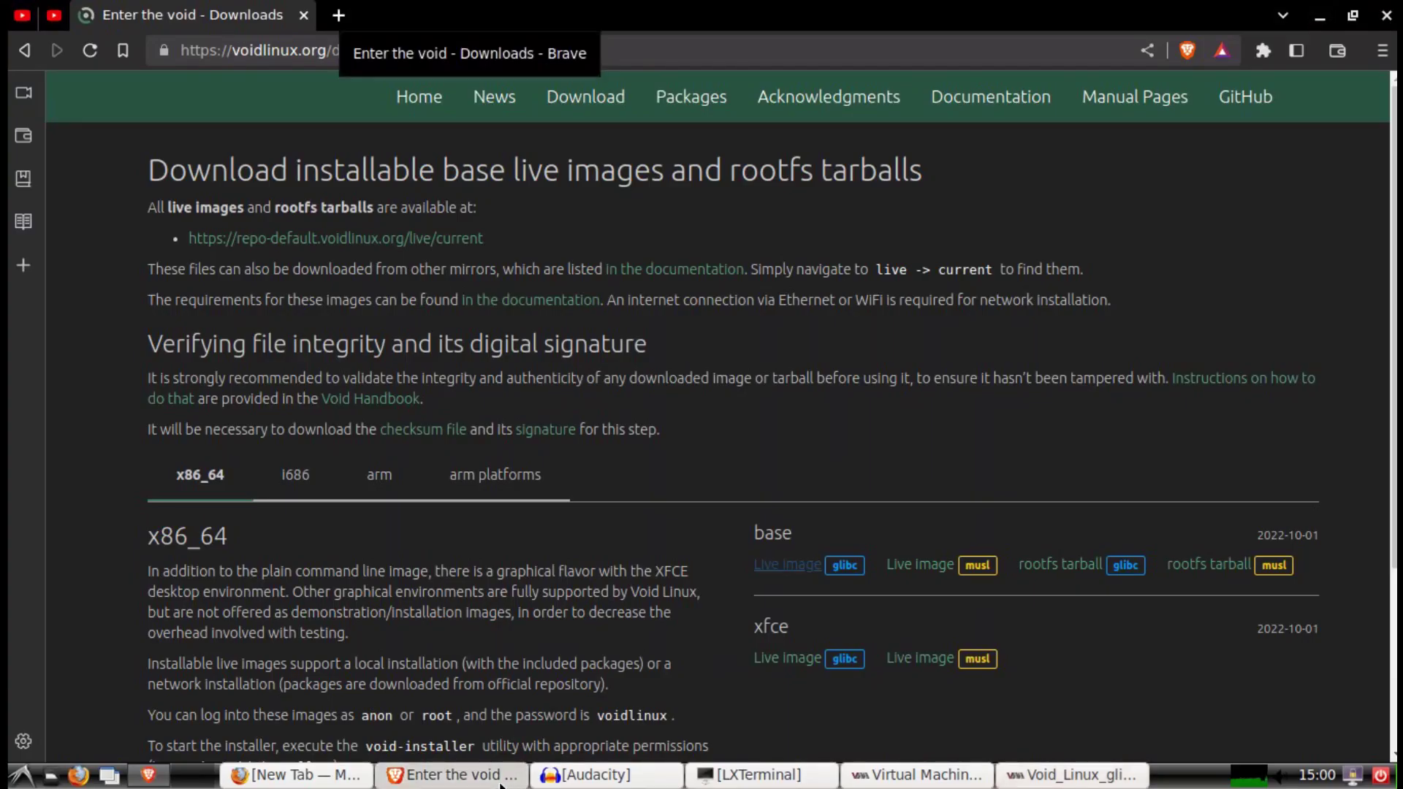
click(501, 780)
Browse the LXDE application menu.
click(20, 779)
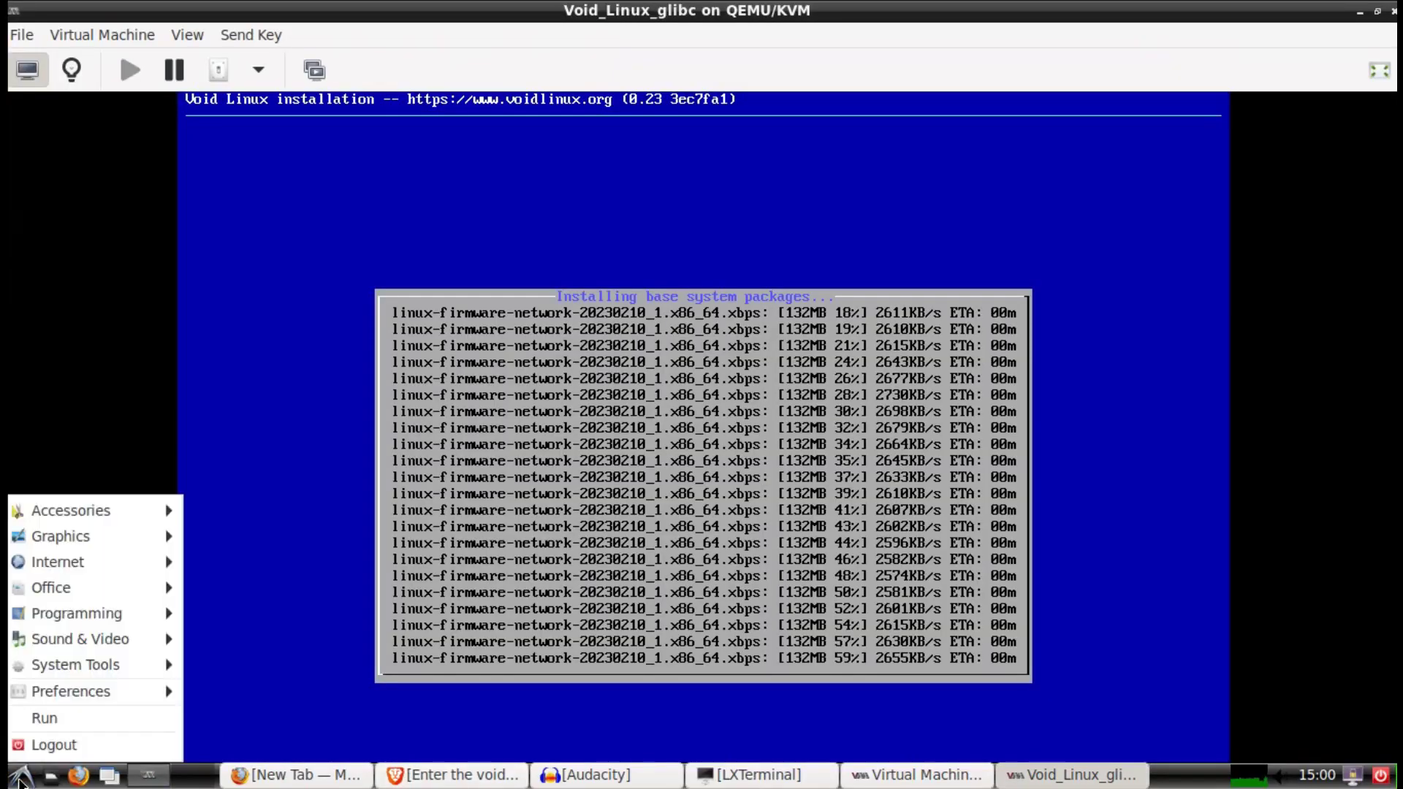
mouse_move(94, 643)
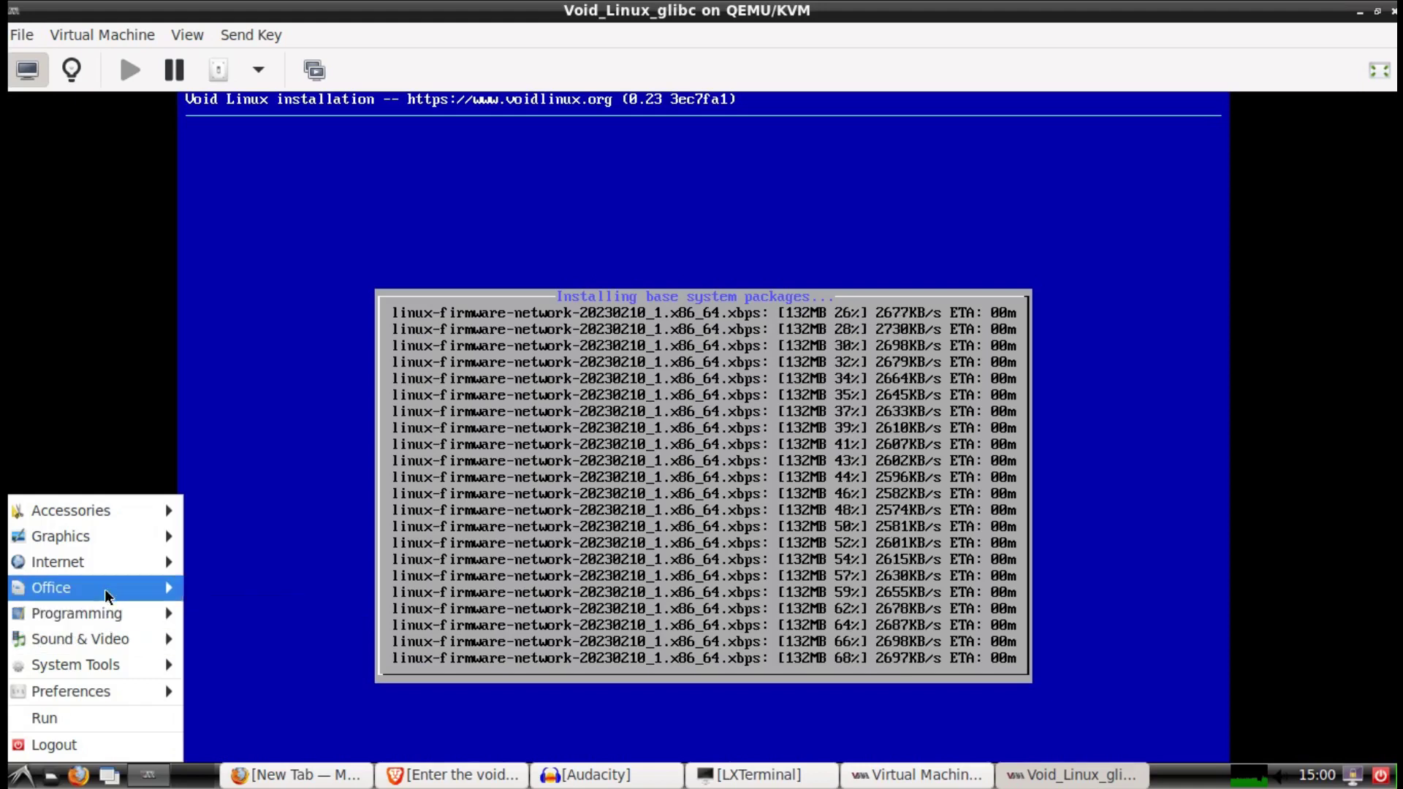
mouse_move(127, 538)
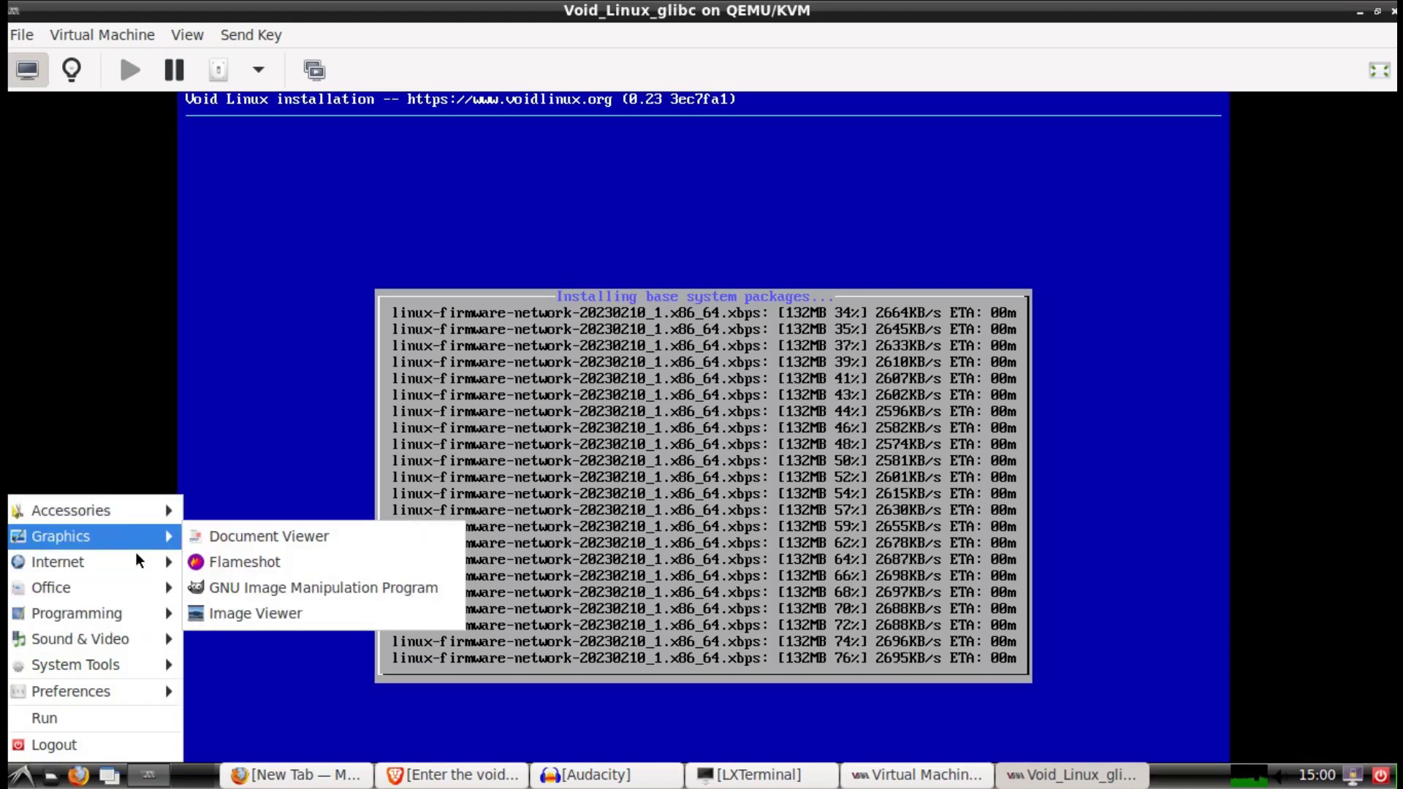
Bring LXTerminal forward and open a new terminal tab.
mouse_move(136, 690)
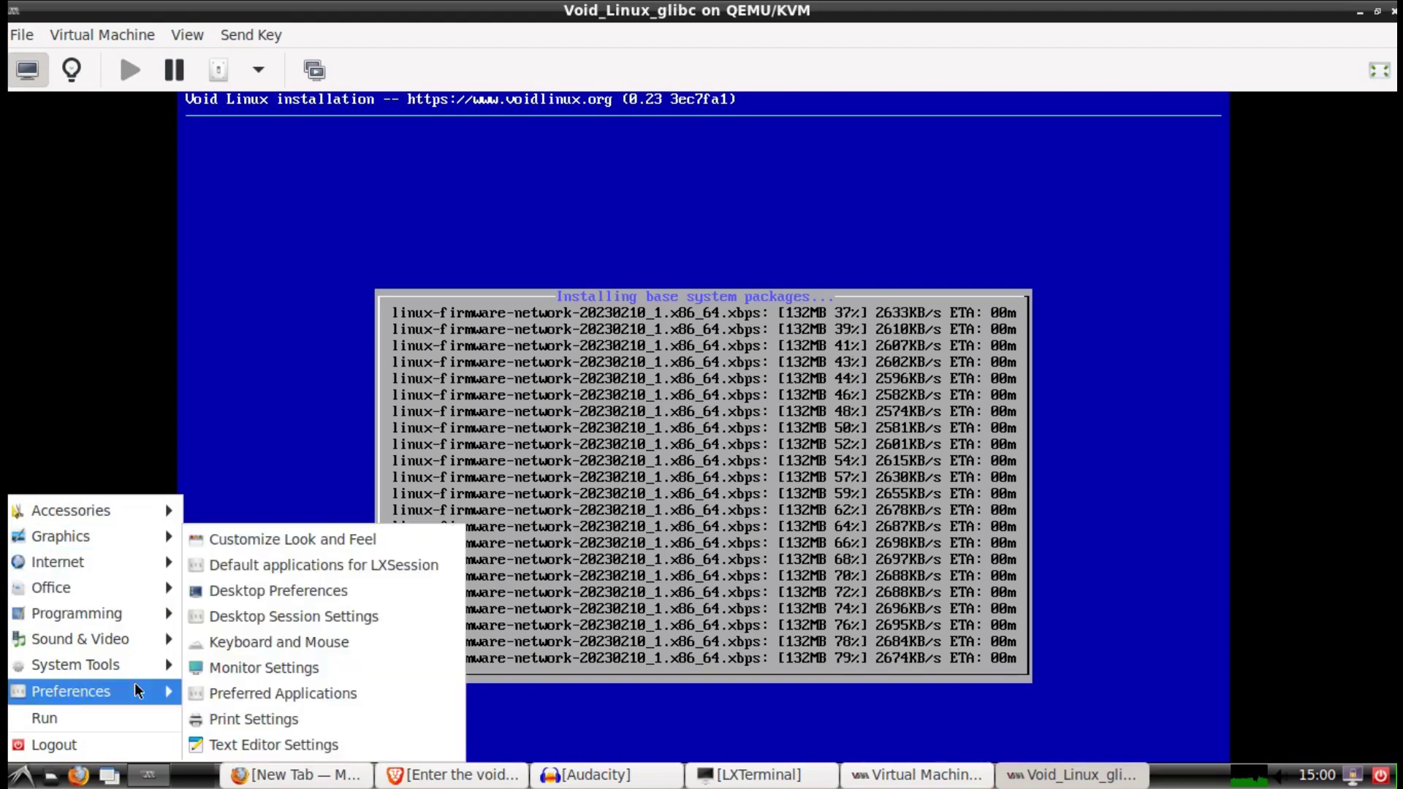
mouse_move(135, 665)
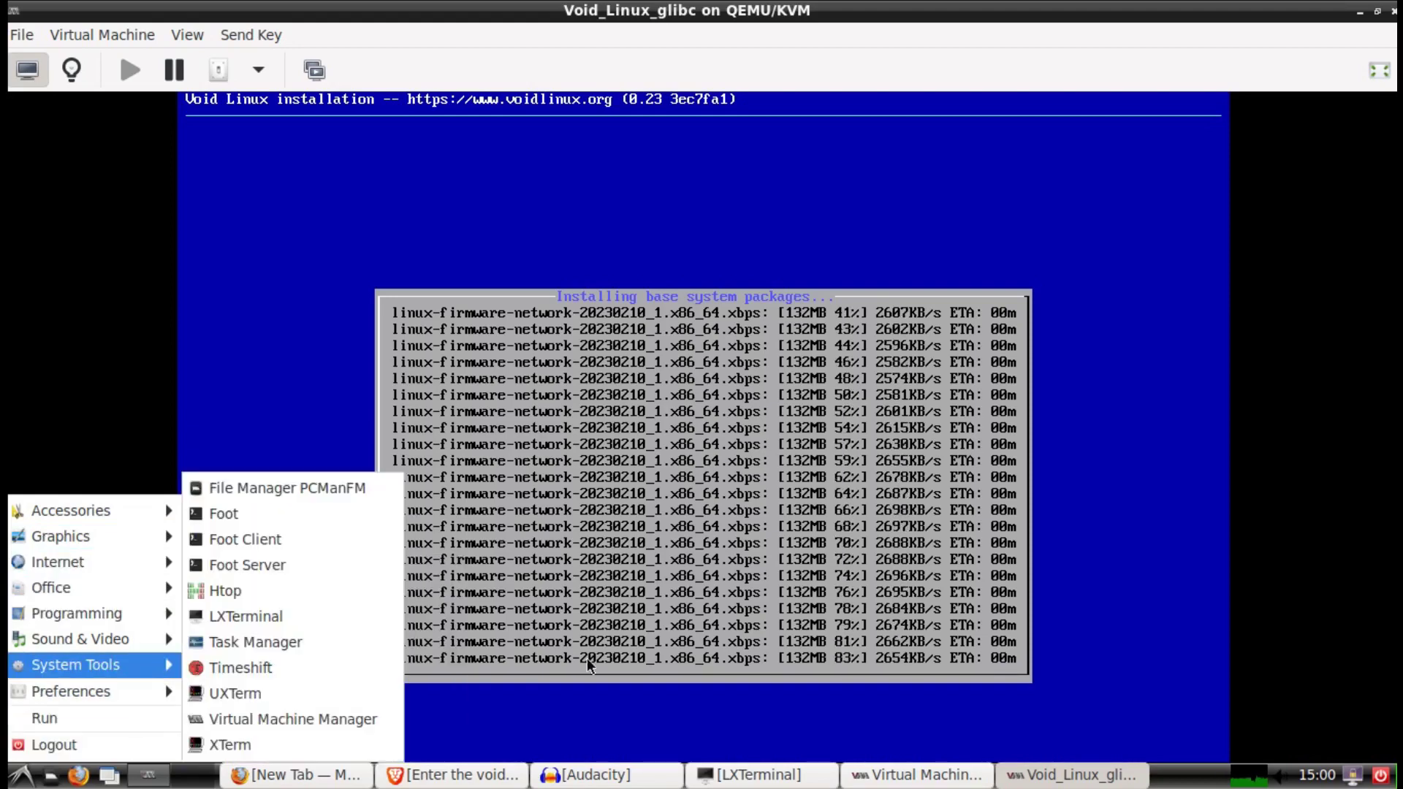
click(747, 773)
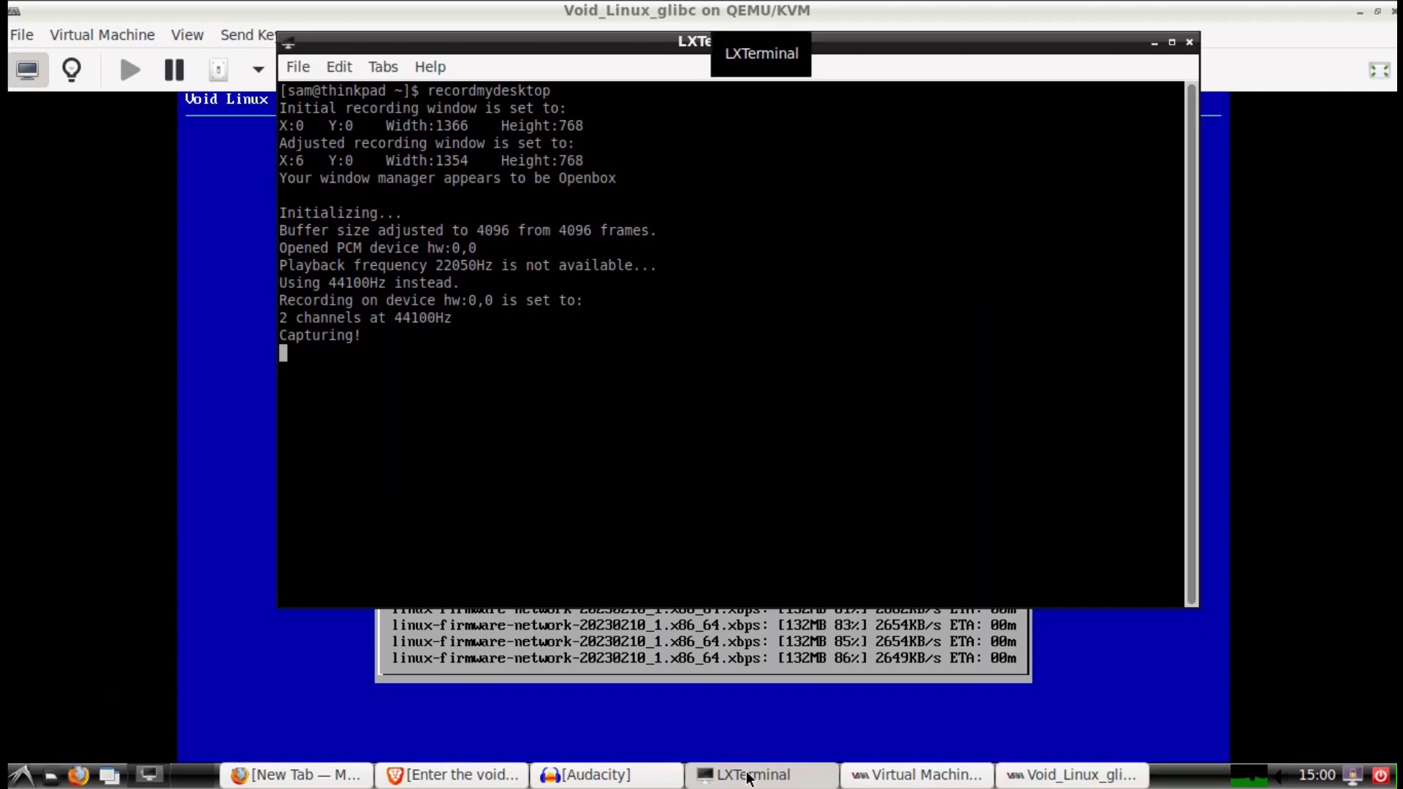
click(307, 68)
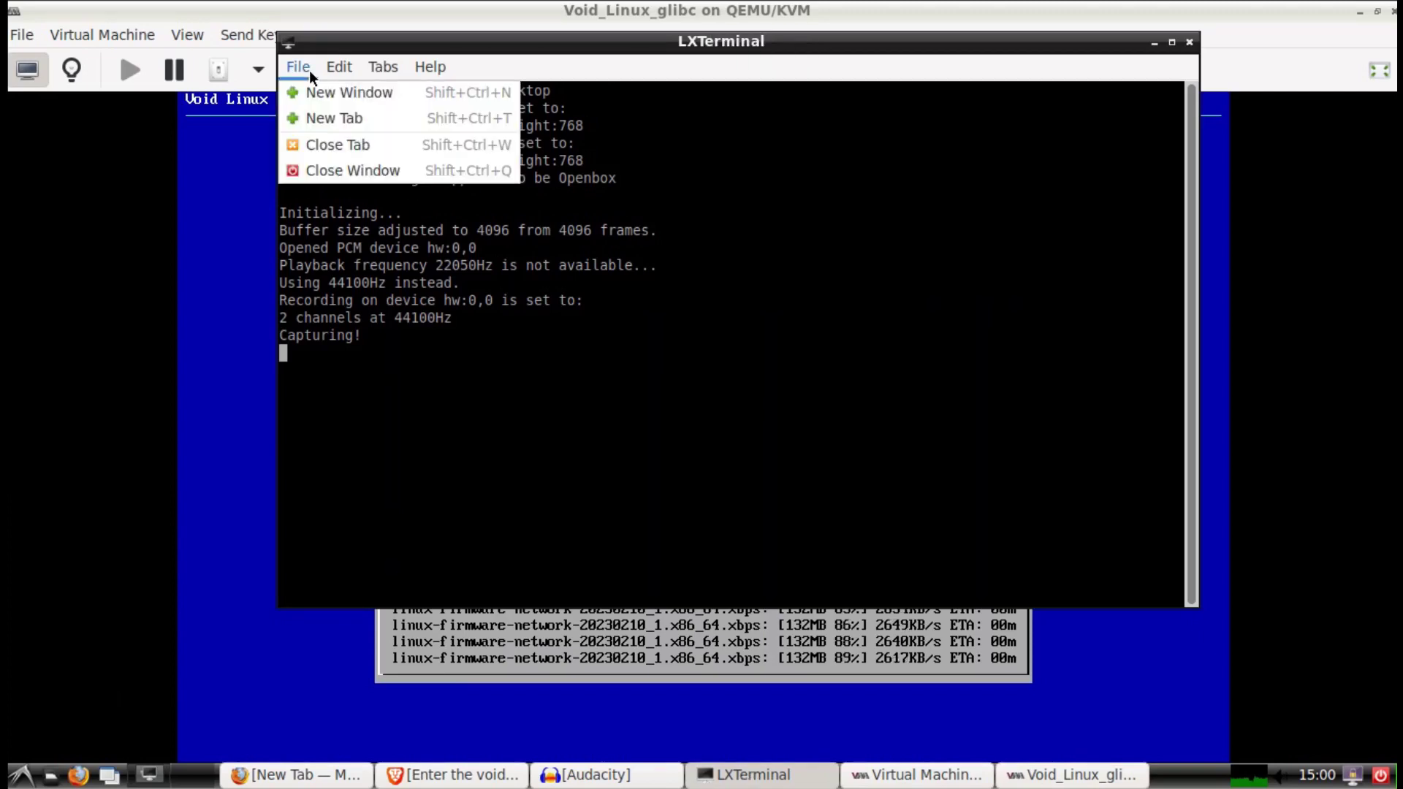
click(322, 119)
Run oneshot and whereis oneshot to check whether it is installed.
text(oneshot)
key(Return)
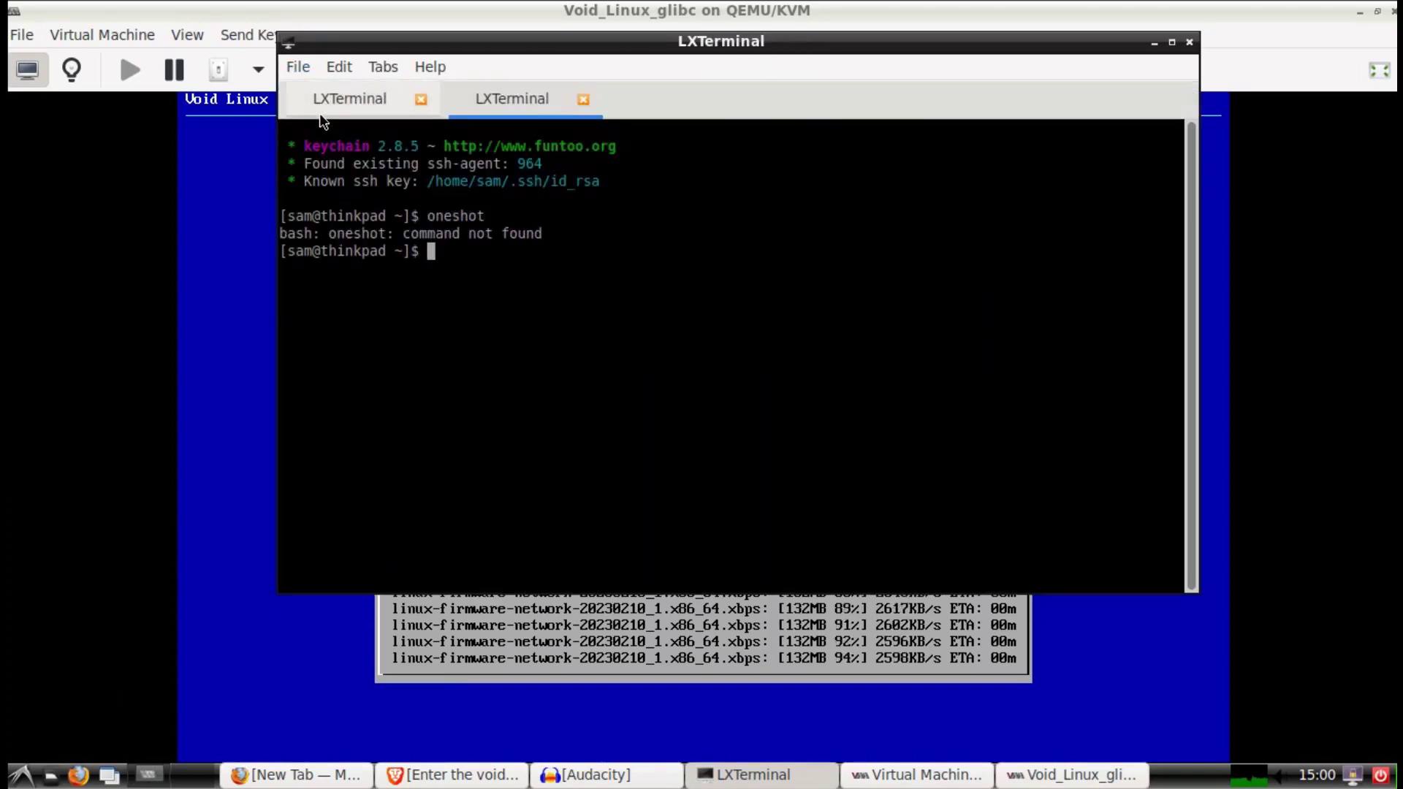
text(whereis )
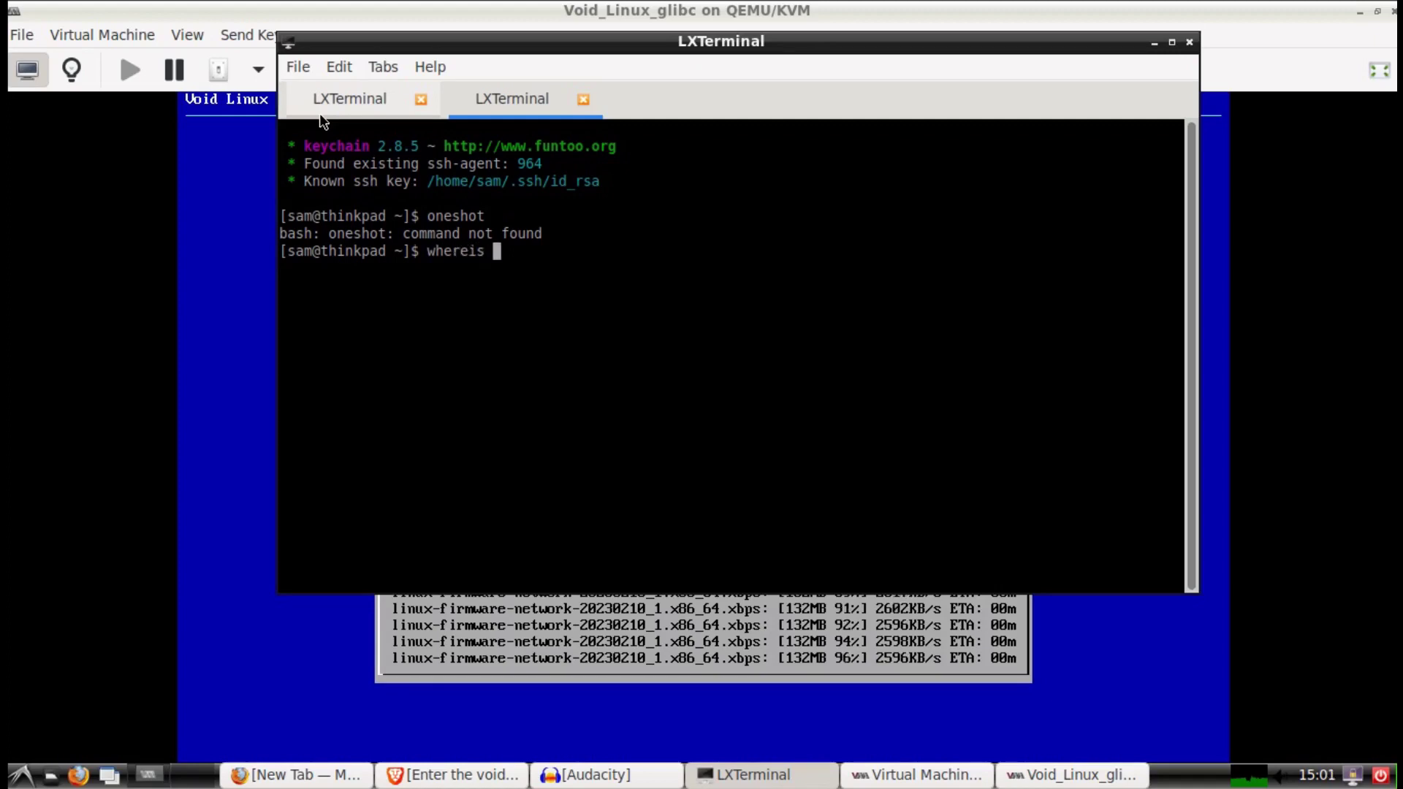
text(oneshot)
key(Return)
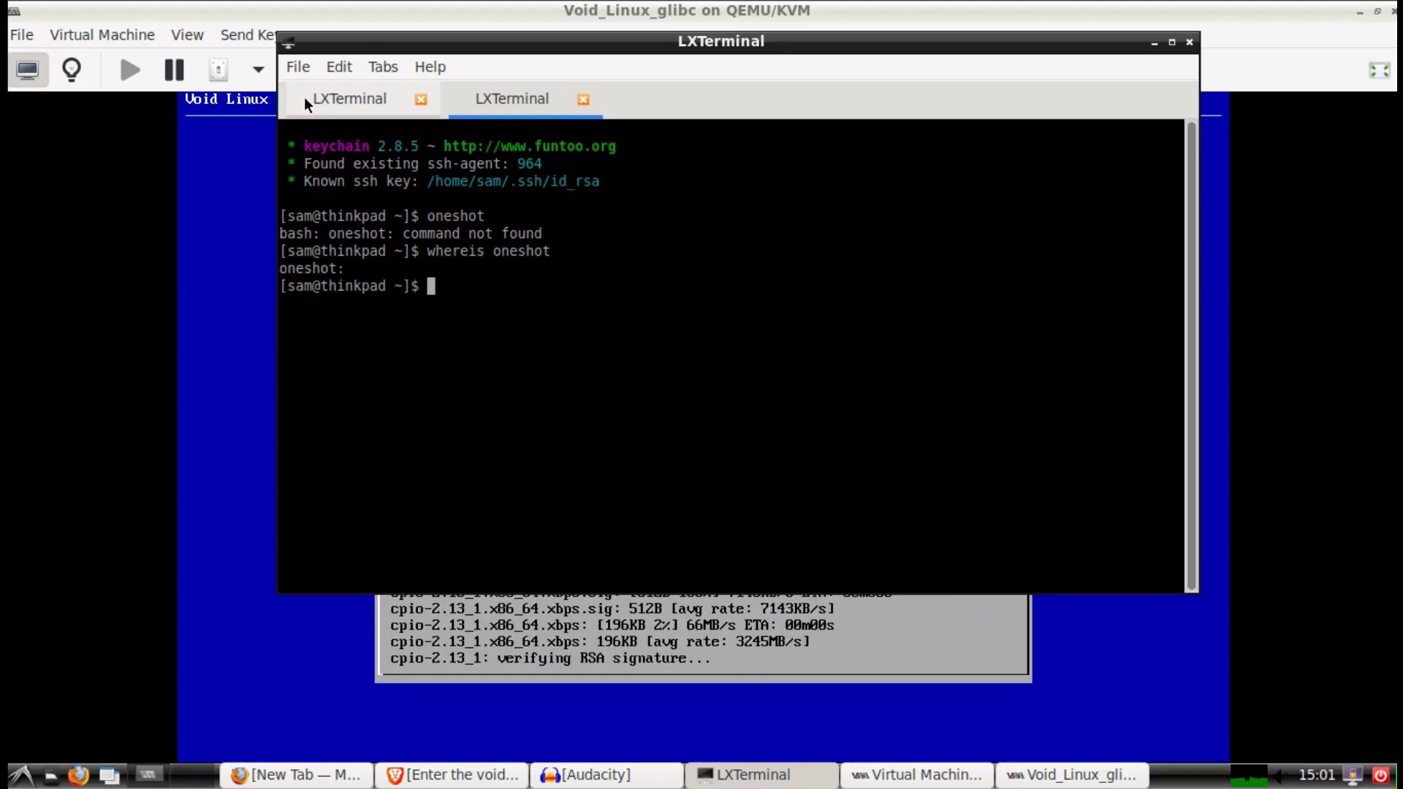
Attempt sudo xbps-install -S oneshot and enter the sudo password.
text(sud)
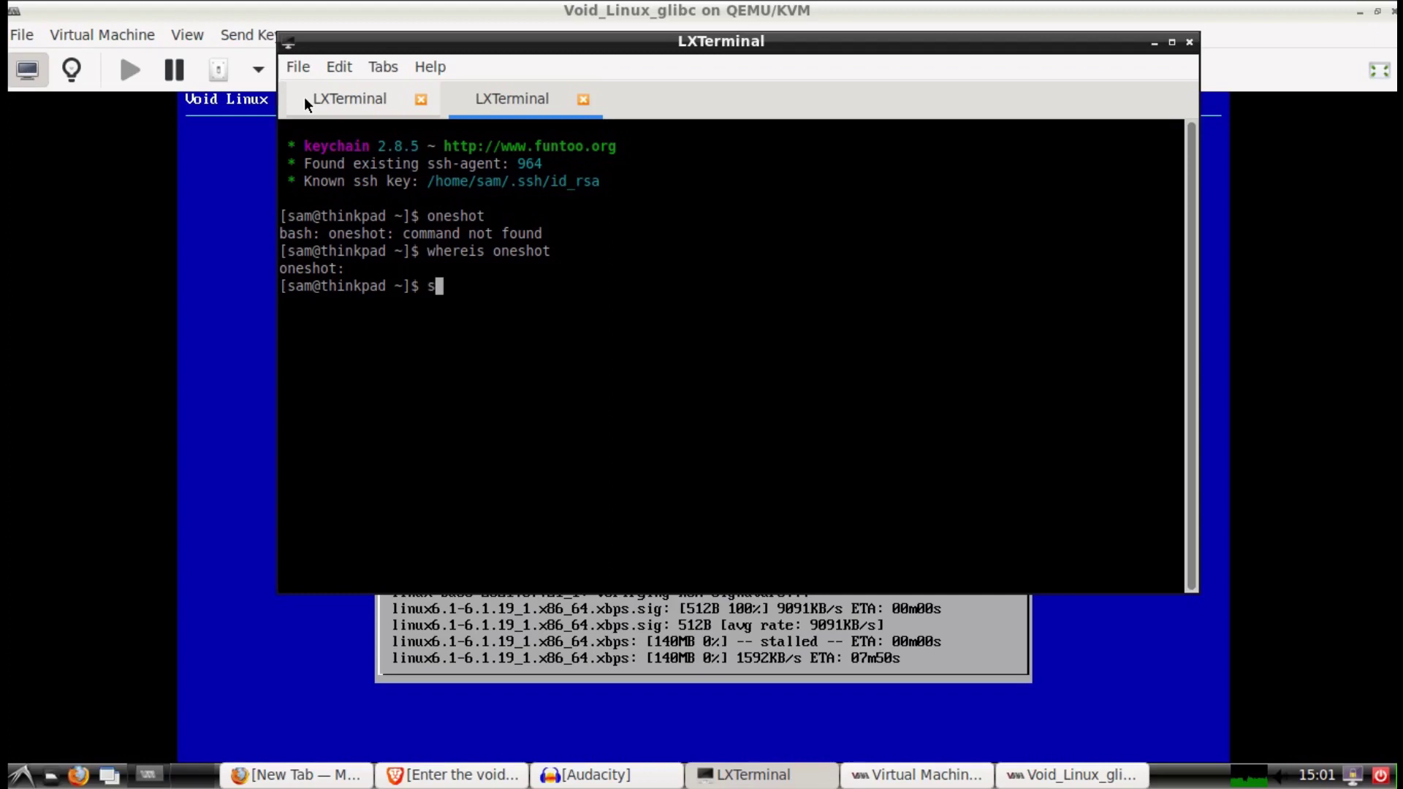
text(o xpb)
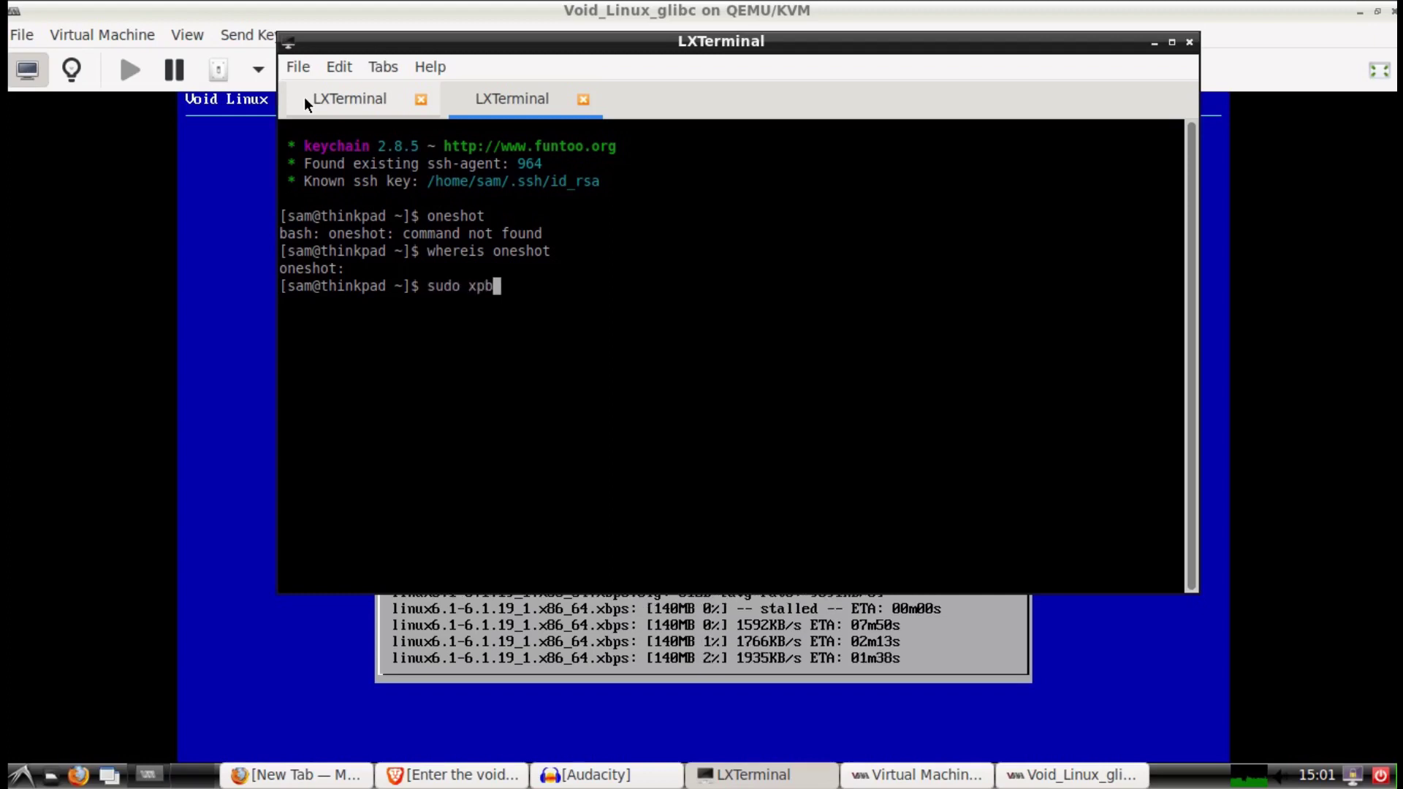
text(s-)
key(BackSpace)
key(BackSpace)
key(BackSpace)
text(b)
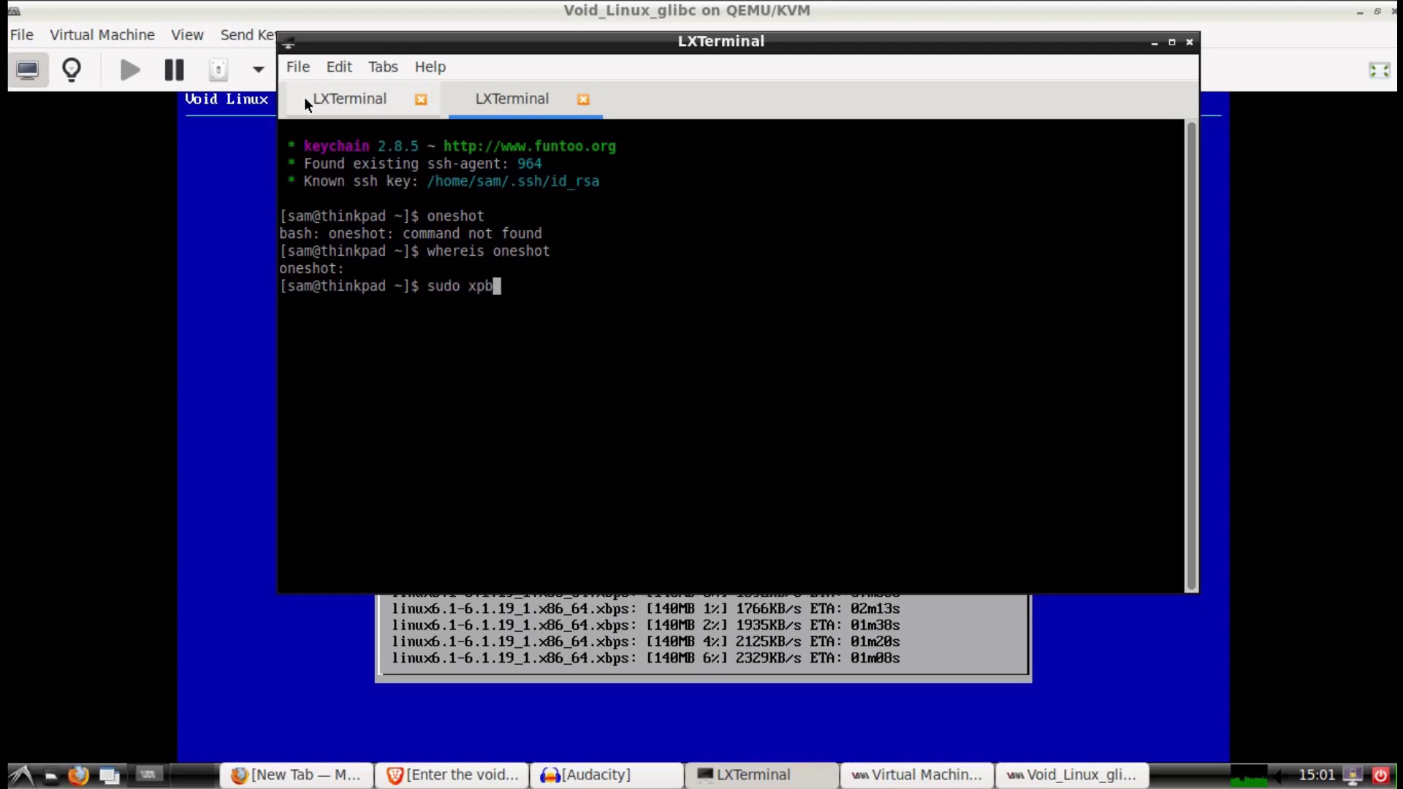
text(s-inst)
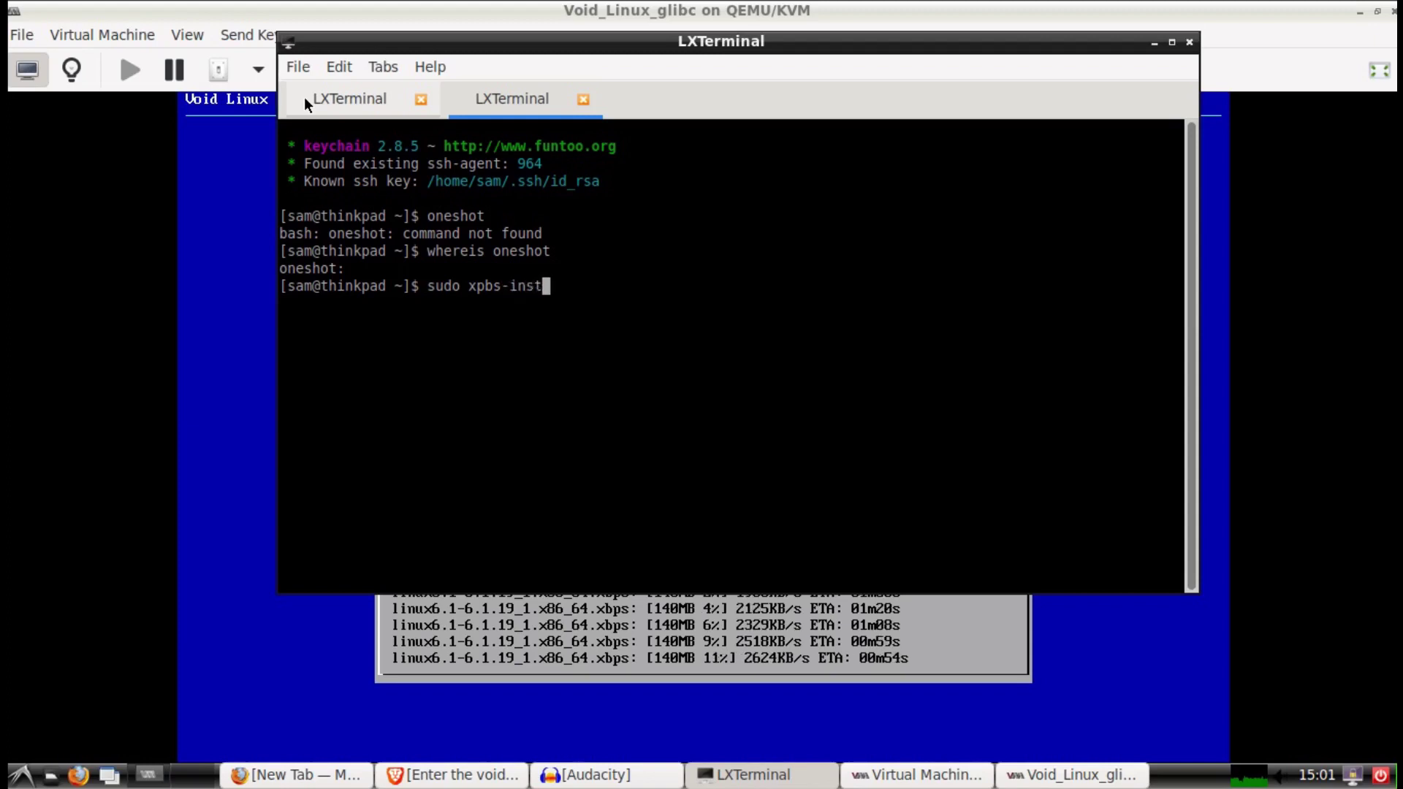
text(all -S onesho)
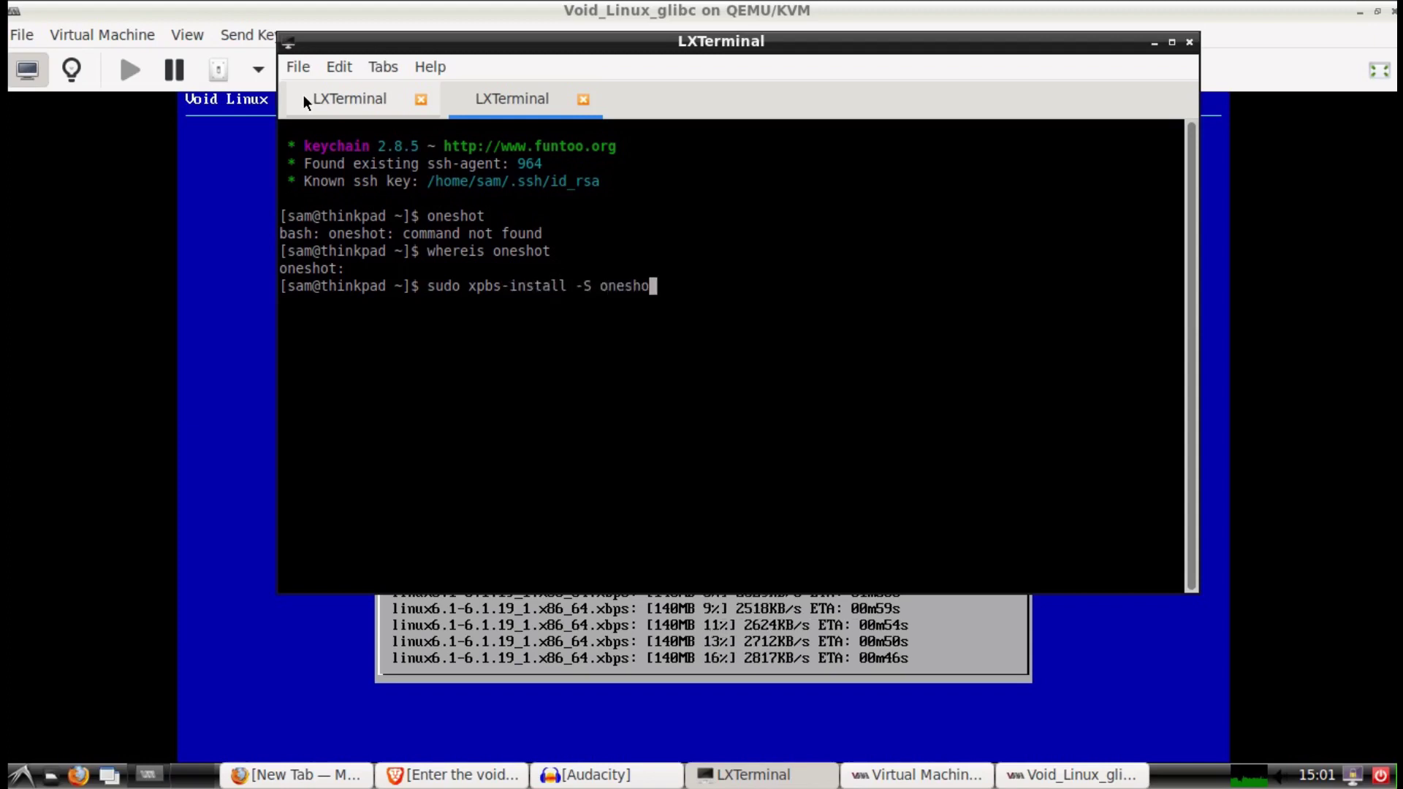
text(t)
key(Return)
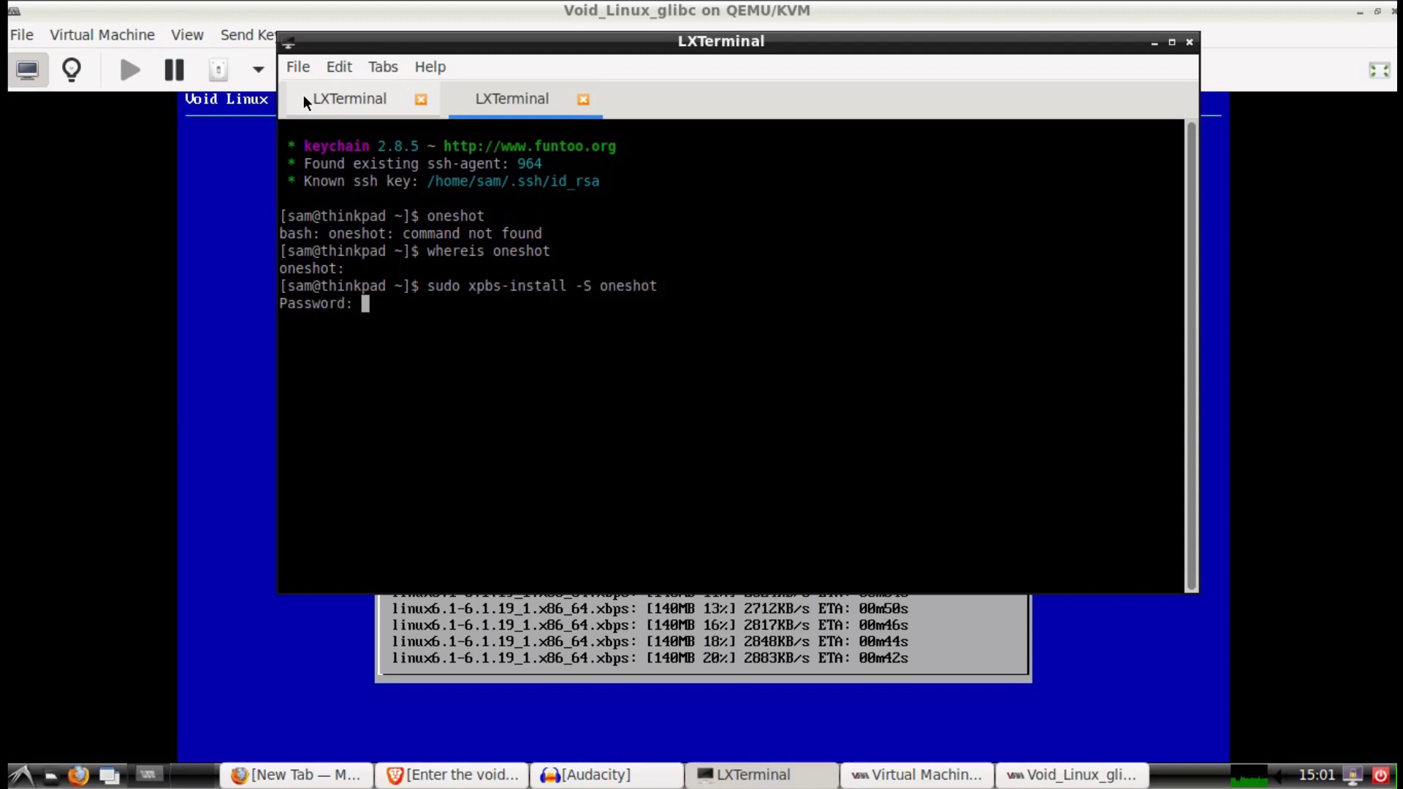
key(Return)
Fix the 'xpbs' typo in the recalled command and rerun xbps-install -S oneshot.
key(Up)
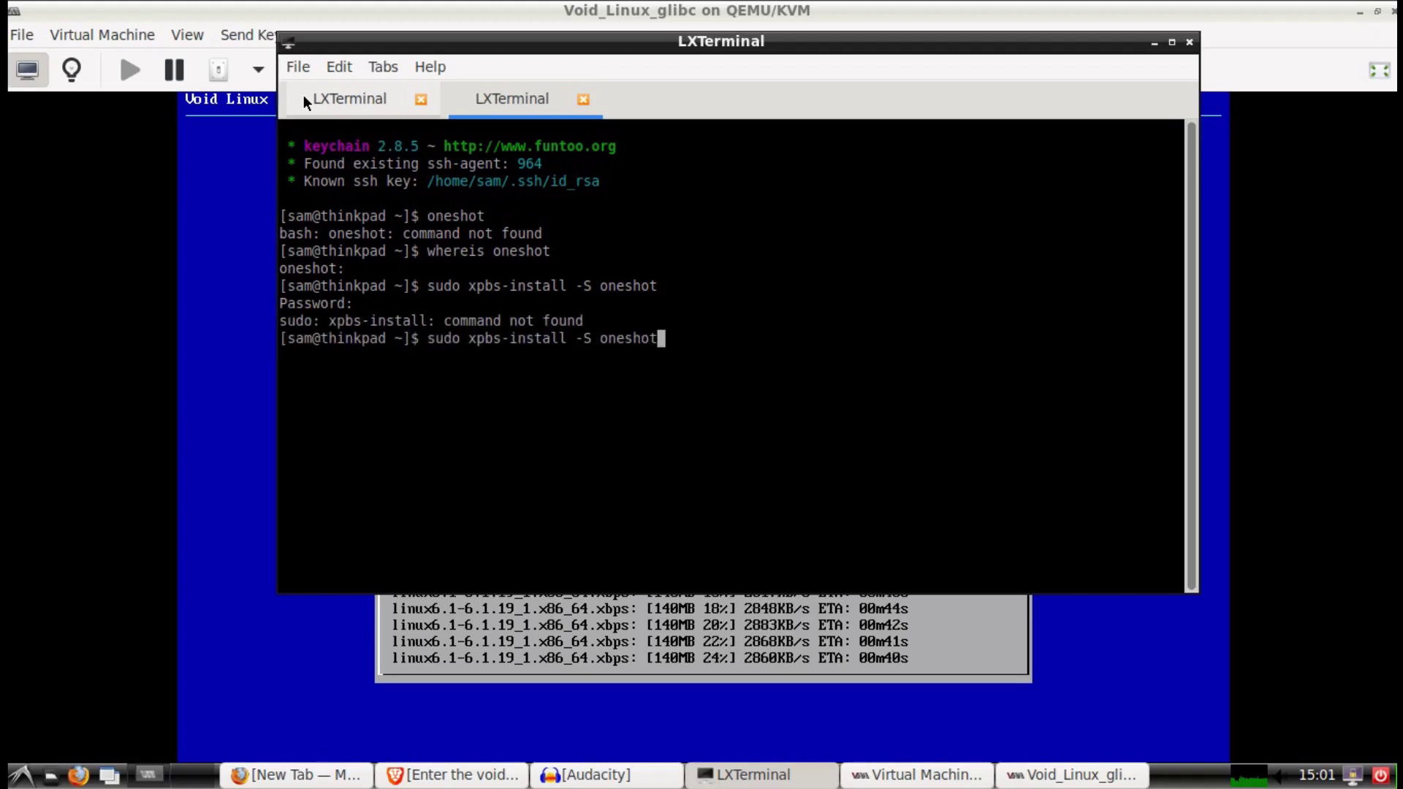
key(Left)
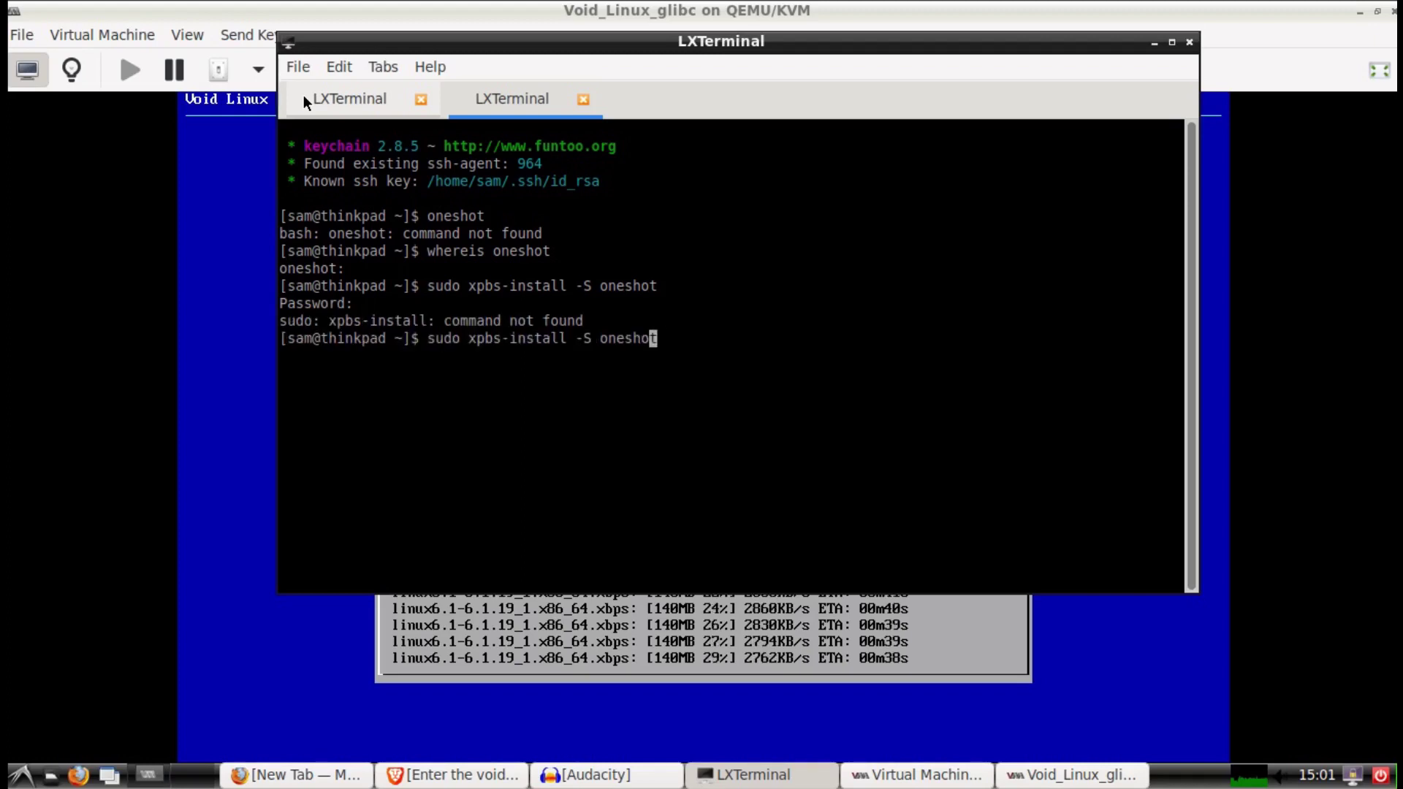
key(Left)
key(Left)
key(Left)
key(Left)
key(Left)
key(Left)
key(Left)
key(Left)
key(Left)
key(Left)
key(Left)
key(Left)
key(Left)
key(Left)
key(Left)
key(Left)
key(Left)
key(Left)
key(BackSpace)
key(BackSpace)
key(BackSpace)
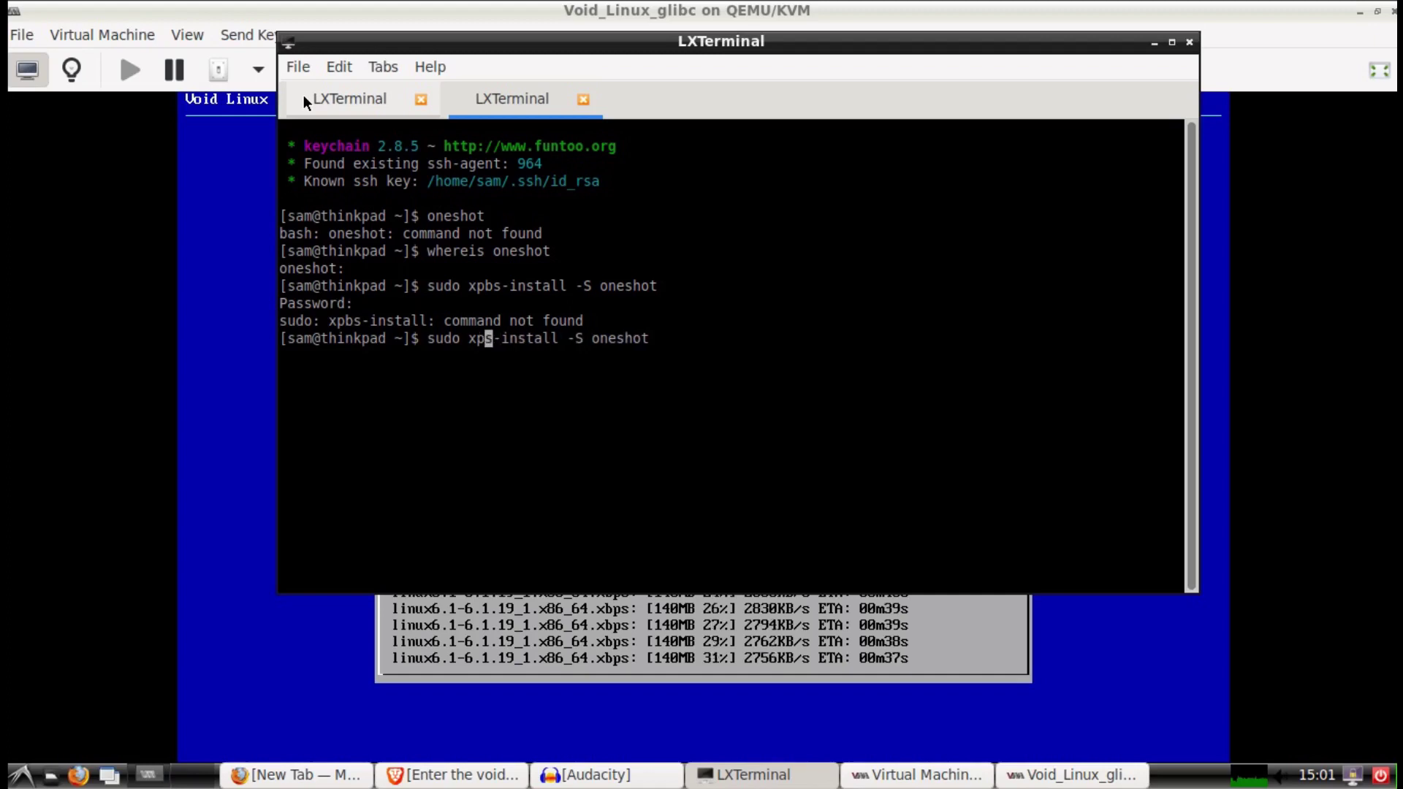
text(xbp)
key(Return)
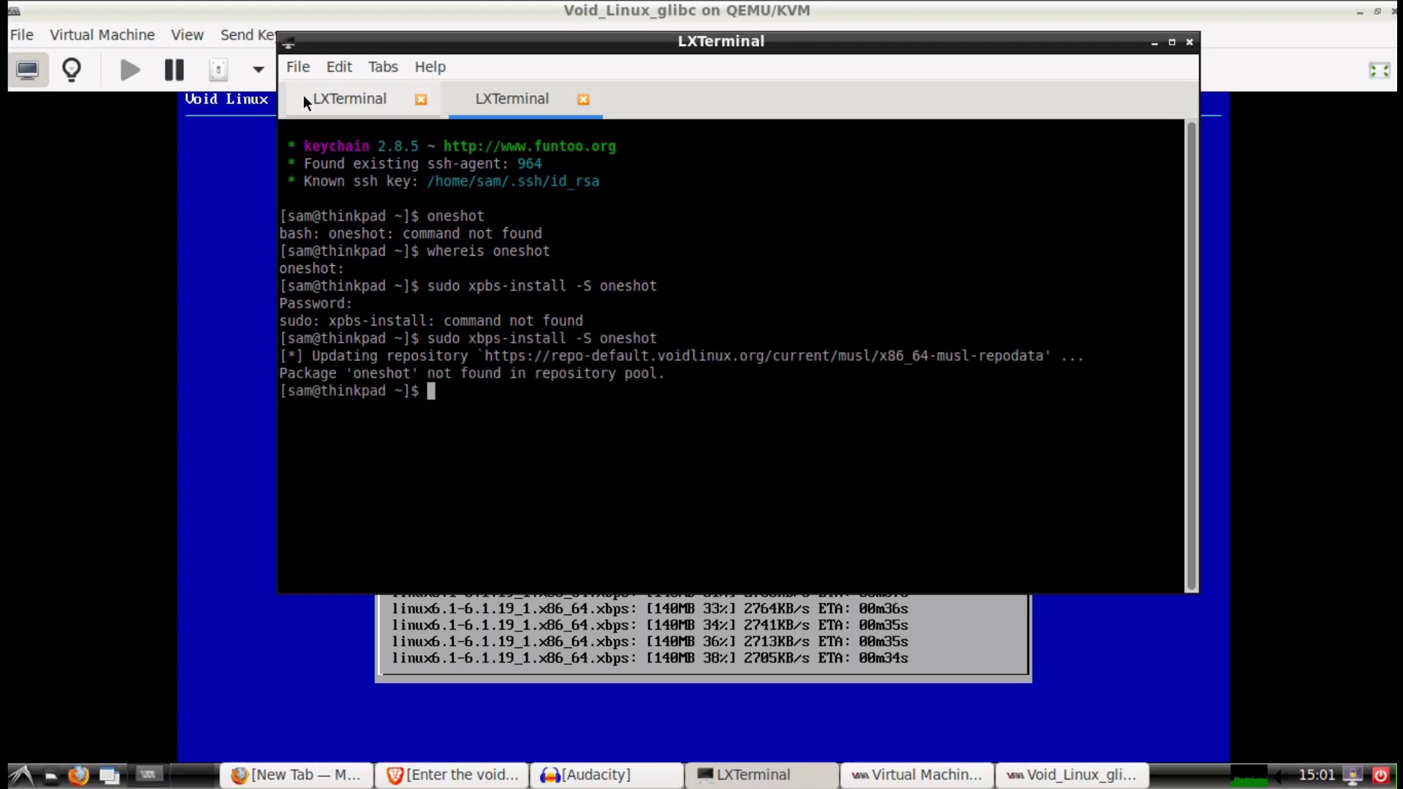
Minimize the terminal and web-search 'oneshot' in a new Brave tab.
click(1153, 43)
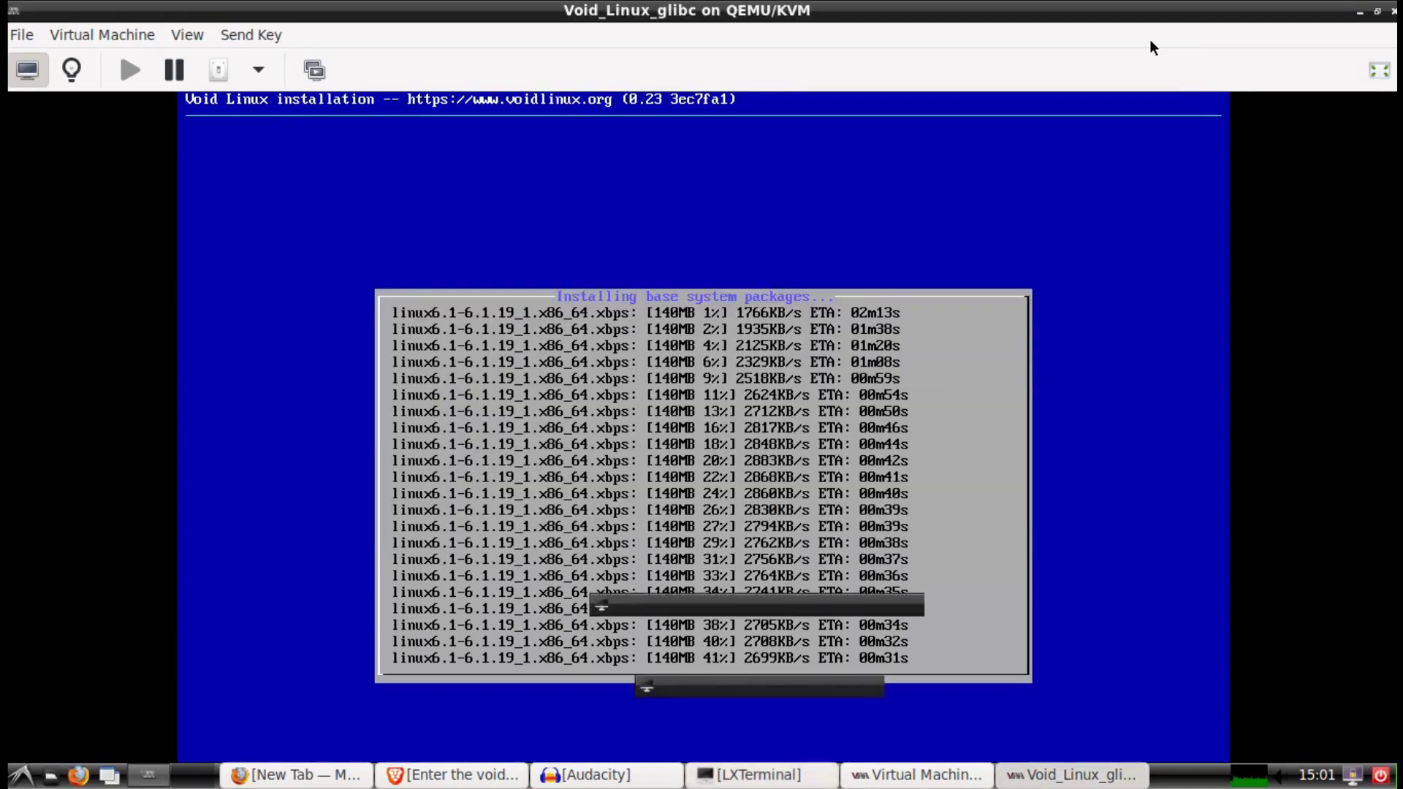
click(438, 774)
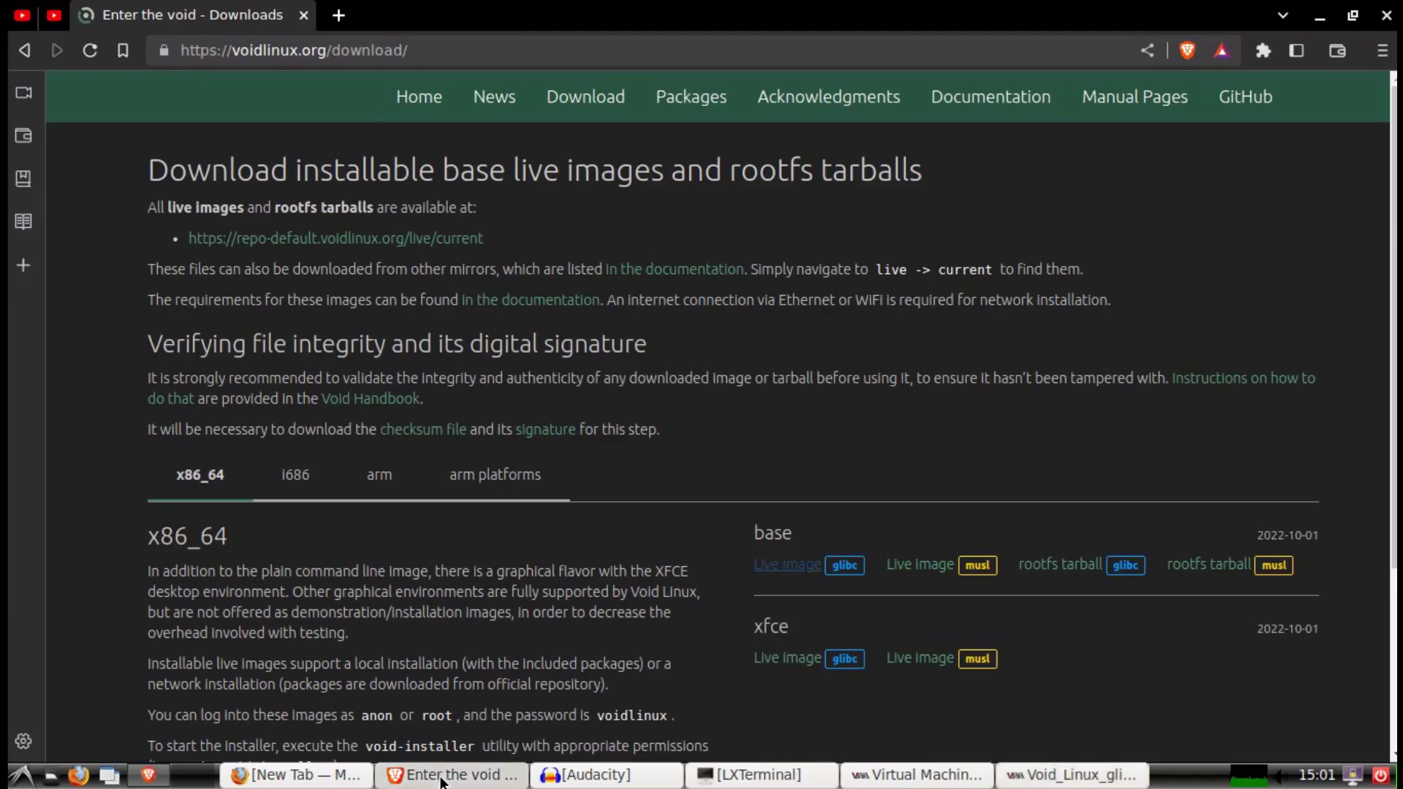
click(338, 15)
text(oneshot)
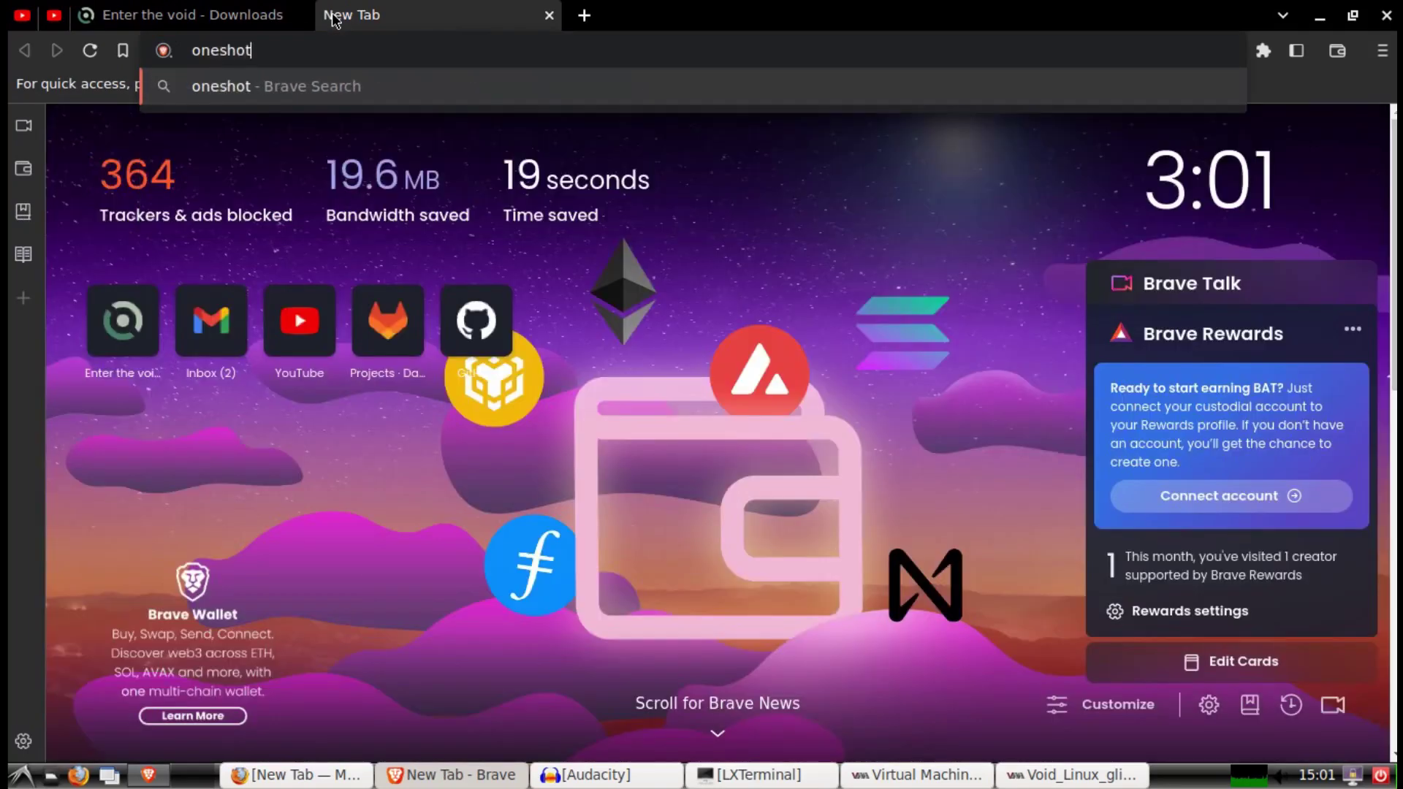
key(Return)
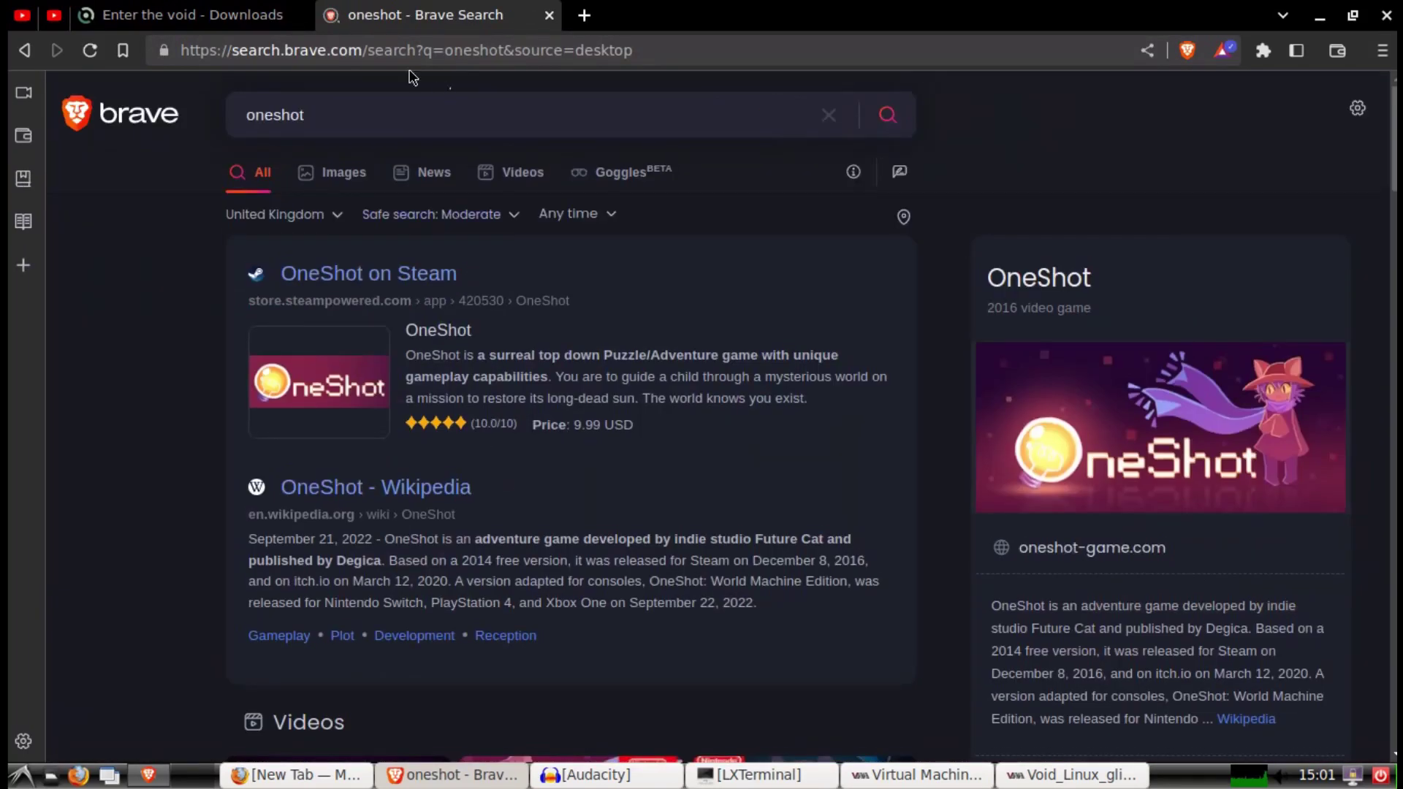
Close the search results tab and open the Void Linux Packages page.
click(460, 56)
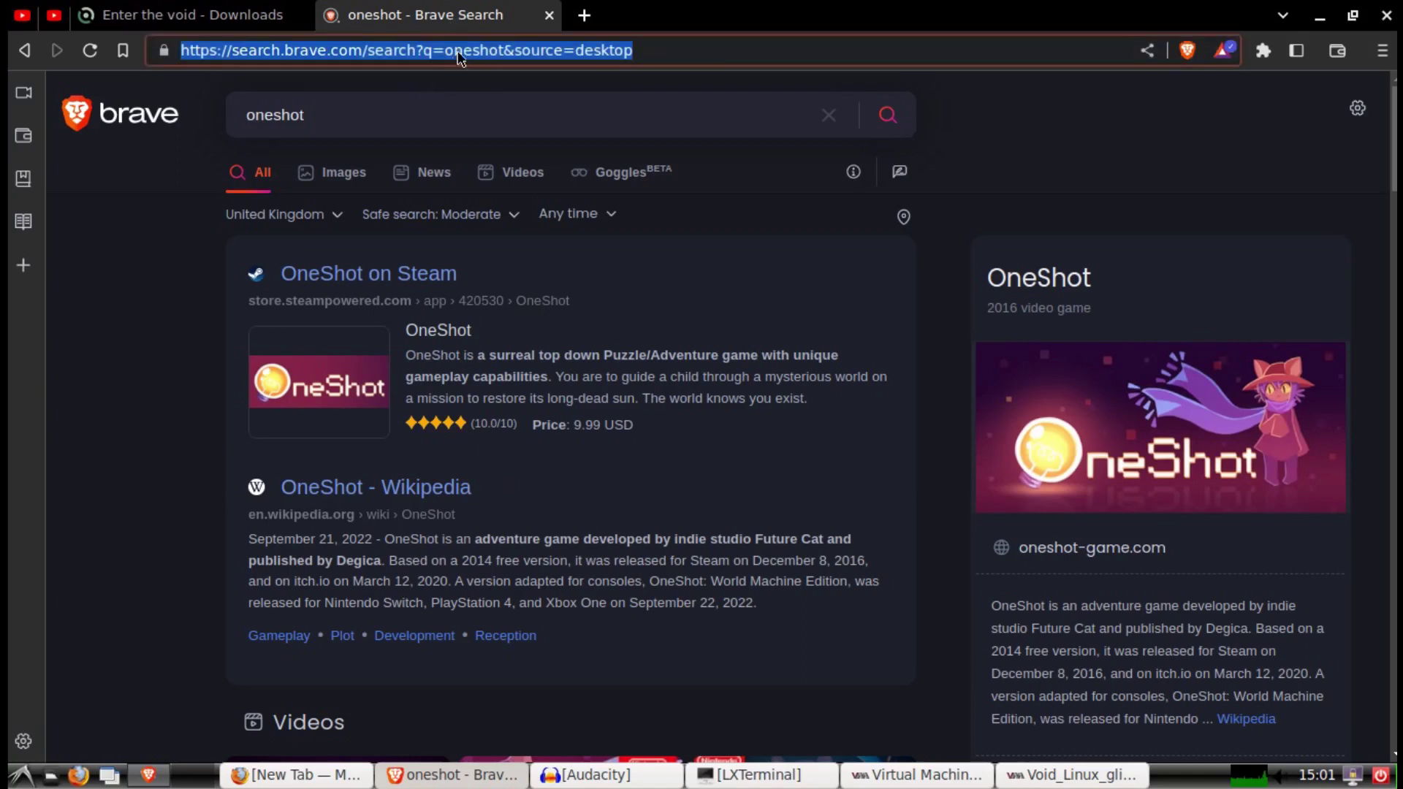
click(549, 15)
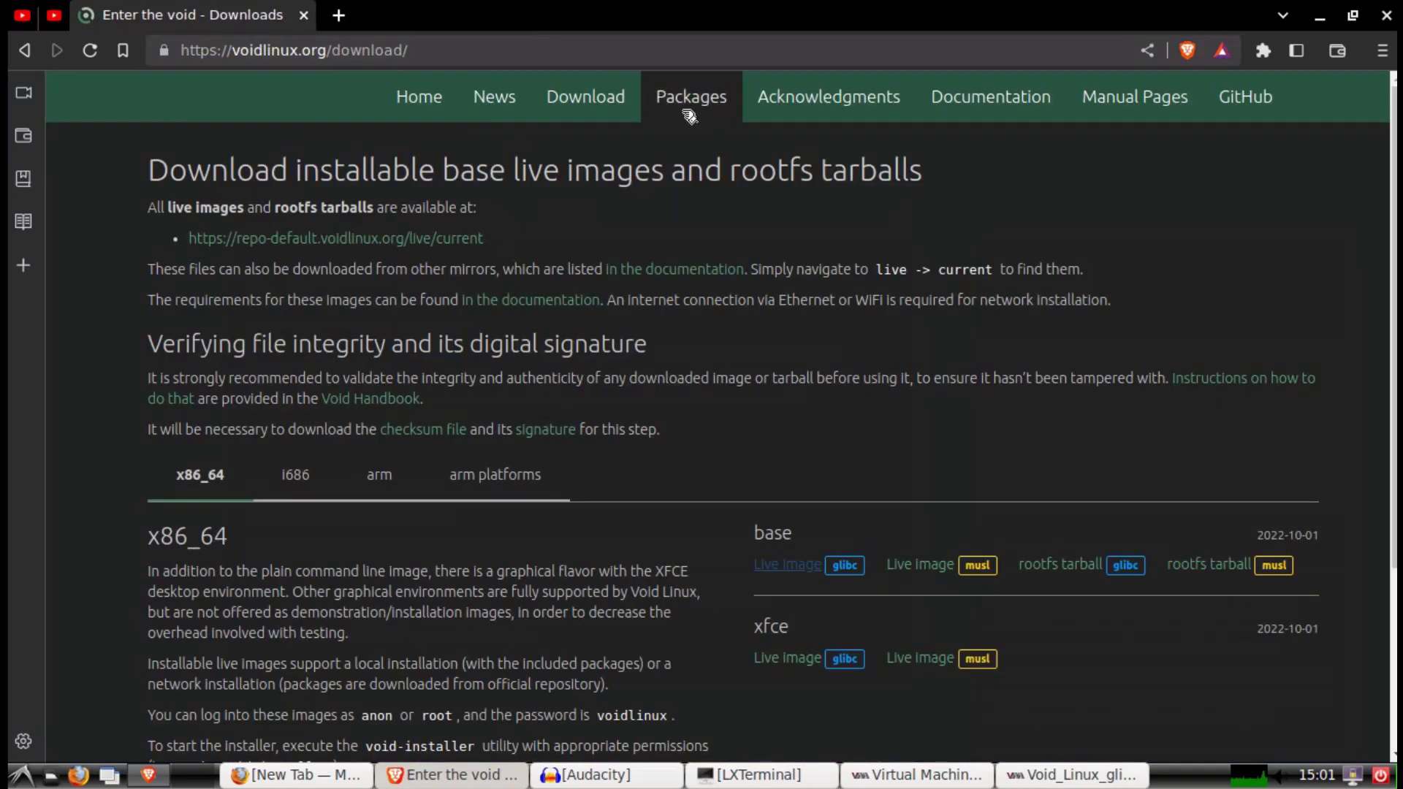
click(691, 99)
Search Void packages for oneshot, check the architecture list, then minimize Brave.
click(404, 266)
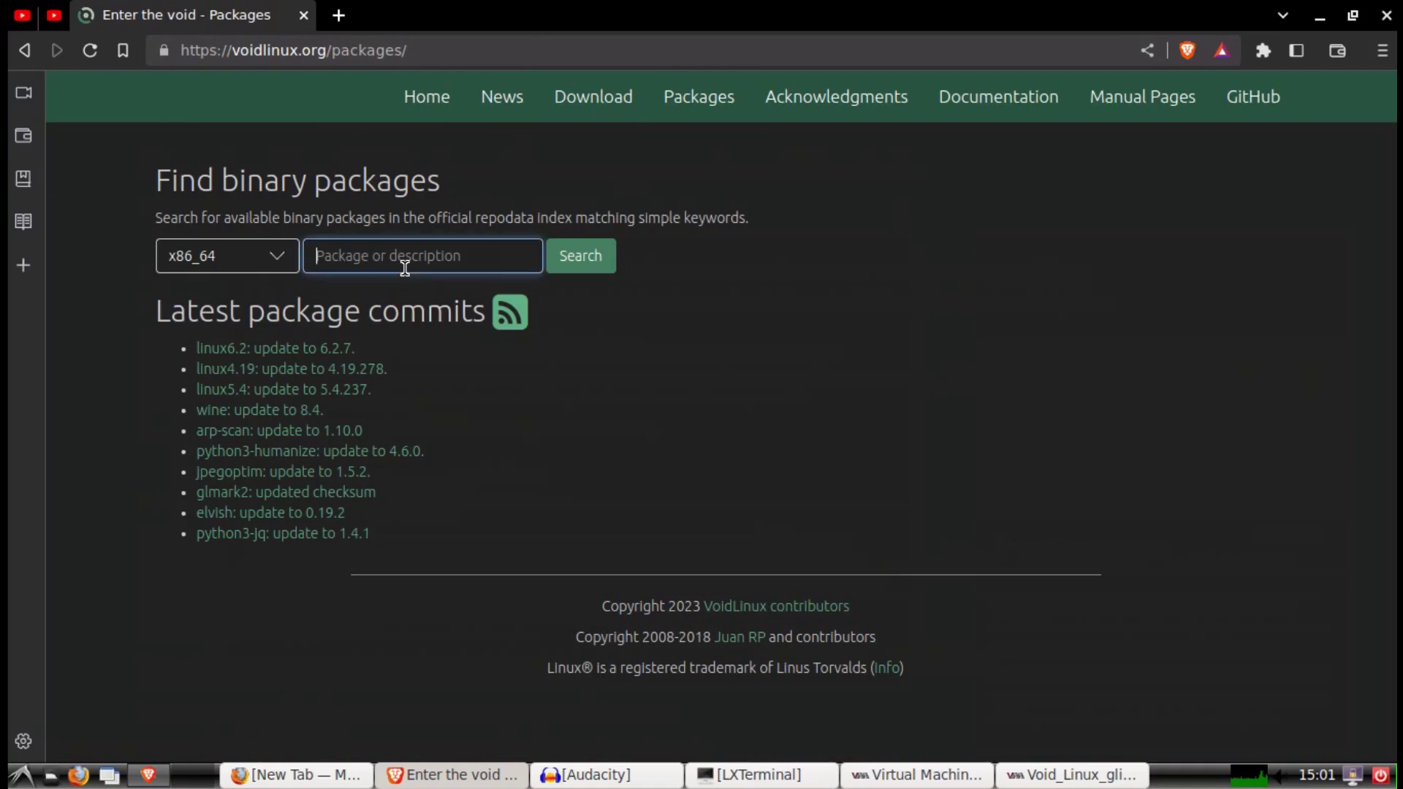
text(oneshot)
key(Return)
drag(391, 264, 295, 262)
click(291, 260)
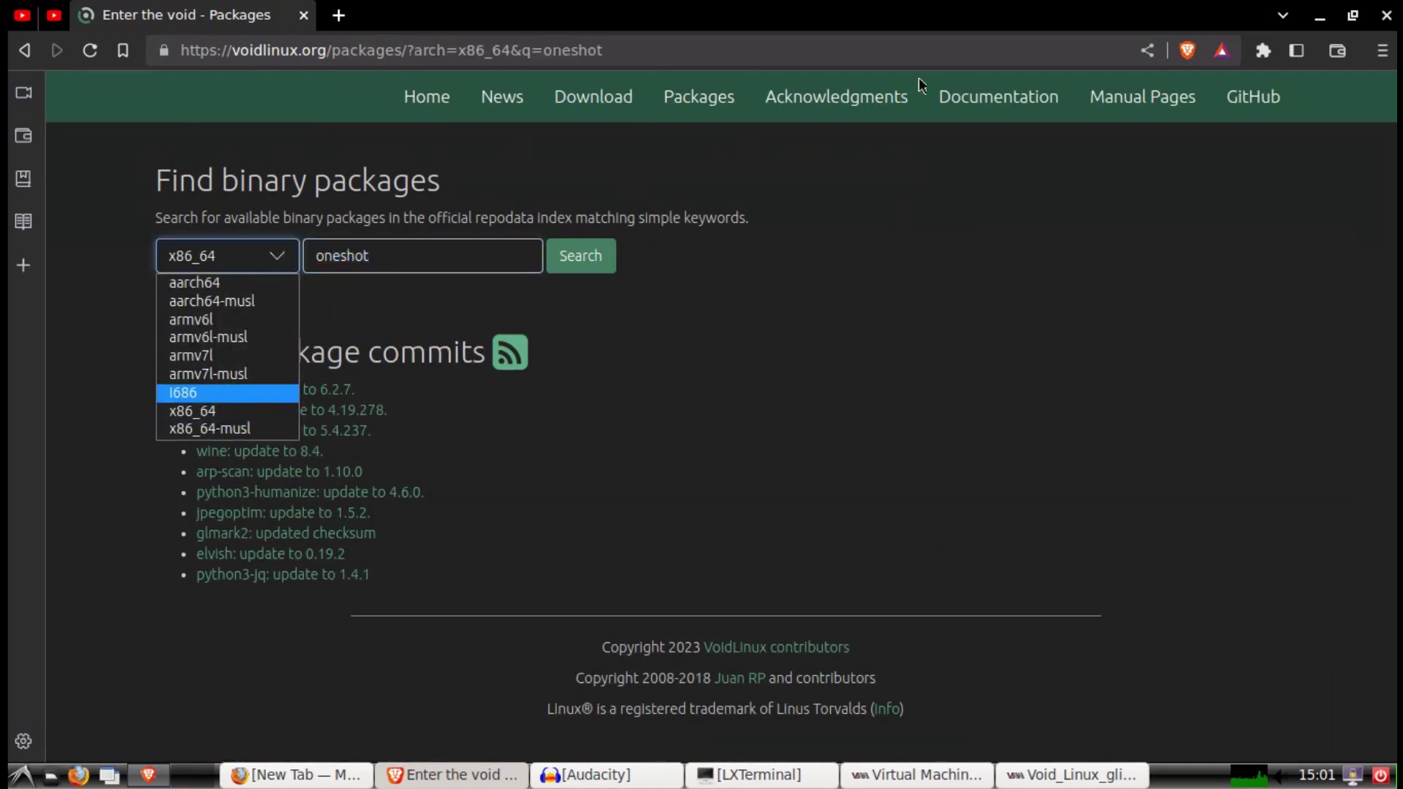
click(1346, 23)
click(1319, 14)
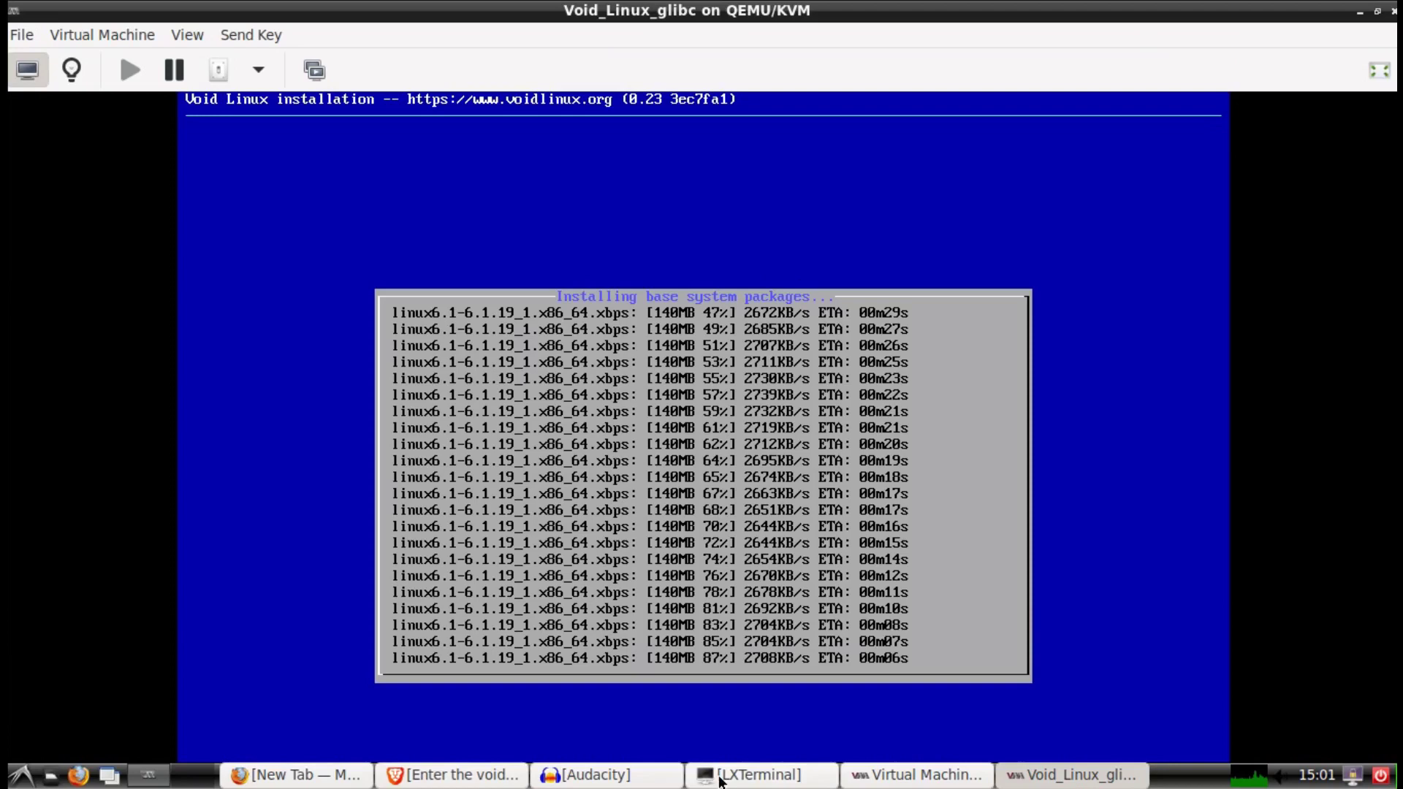
Switch to LXTerminal and run openshot and whereis openshot.
key(alt+Tab)
key(alt+Tab)
key(alt+Tab)
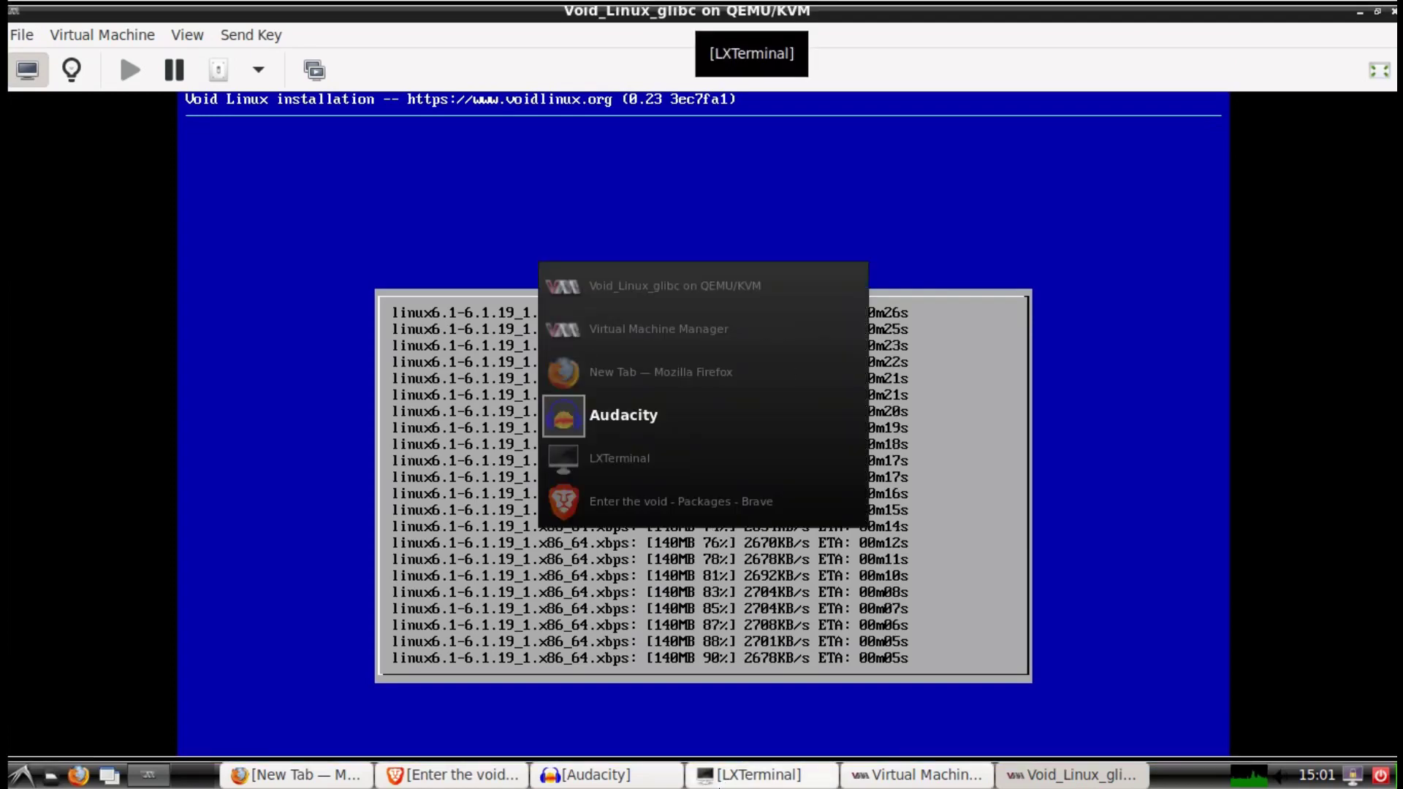
key(alt+Tab)
text(openshot)
key(Return)
text(whereis opensh)
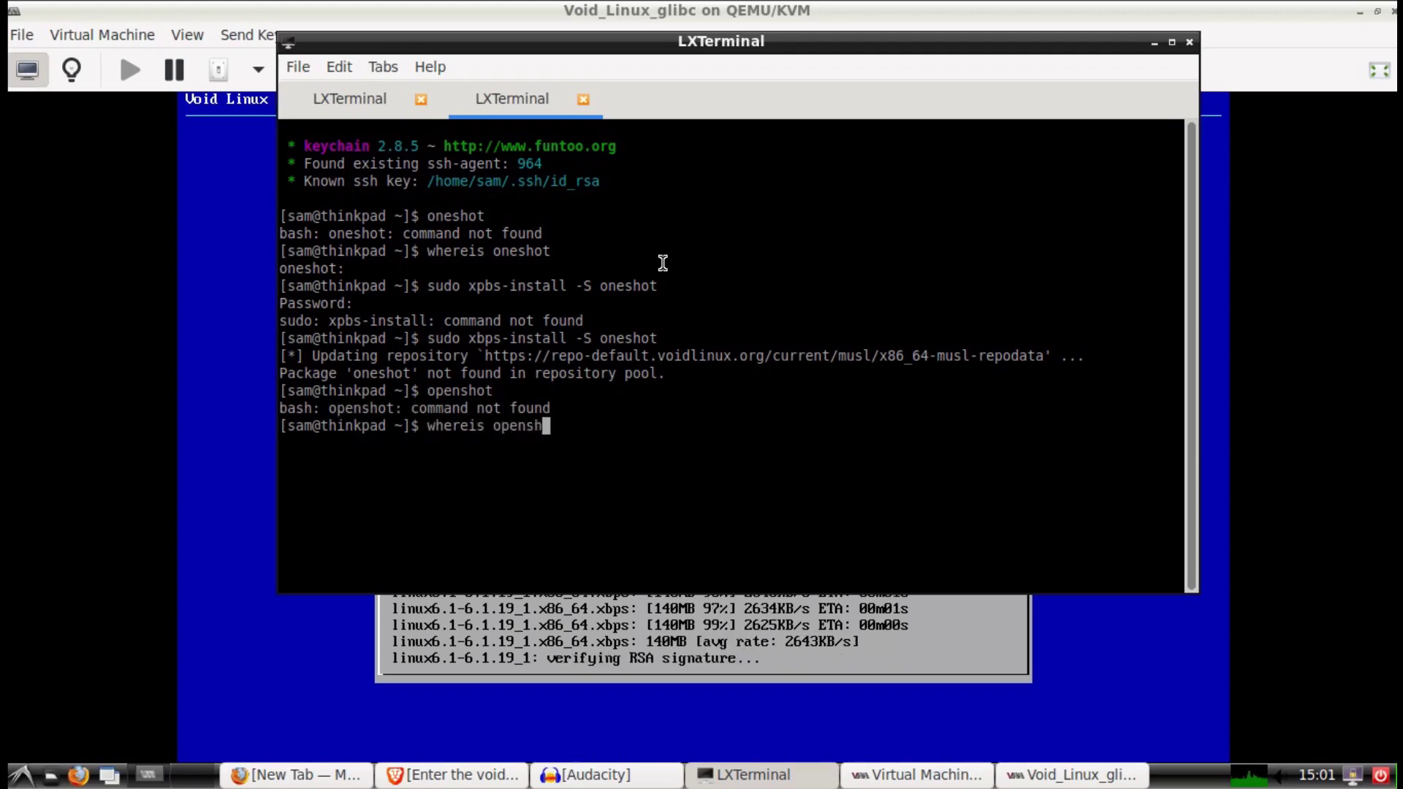
text(ot)
key(Return)
Install openshot with sudo xbps-install -S openshot.
key(Up)
key(Up)
key(Up)
key(BackSpace)
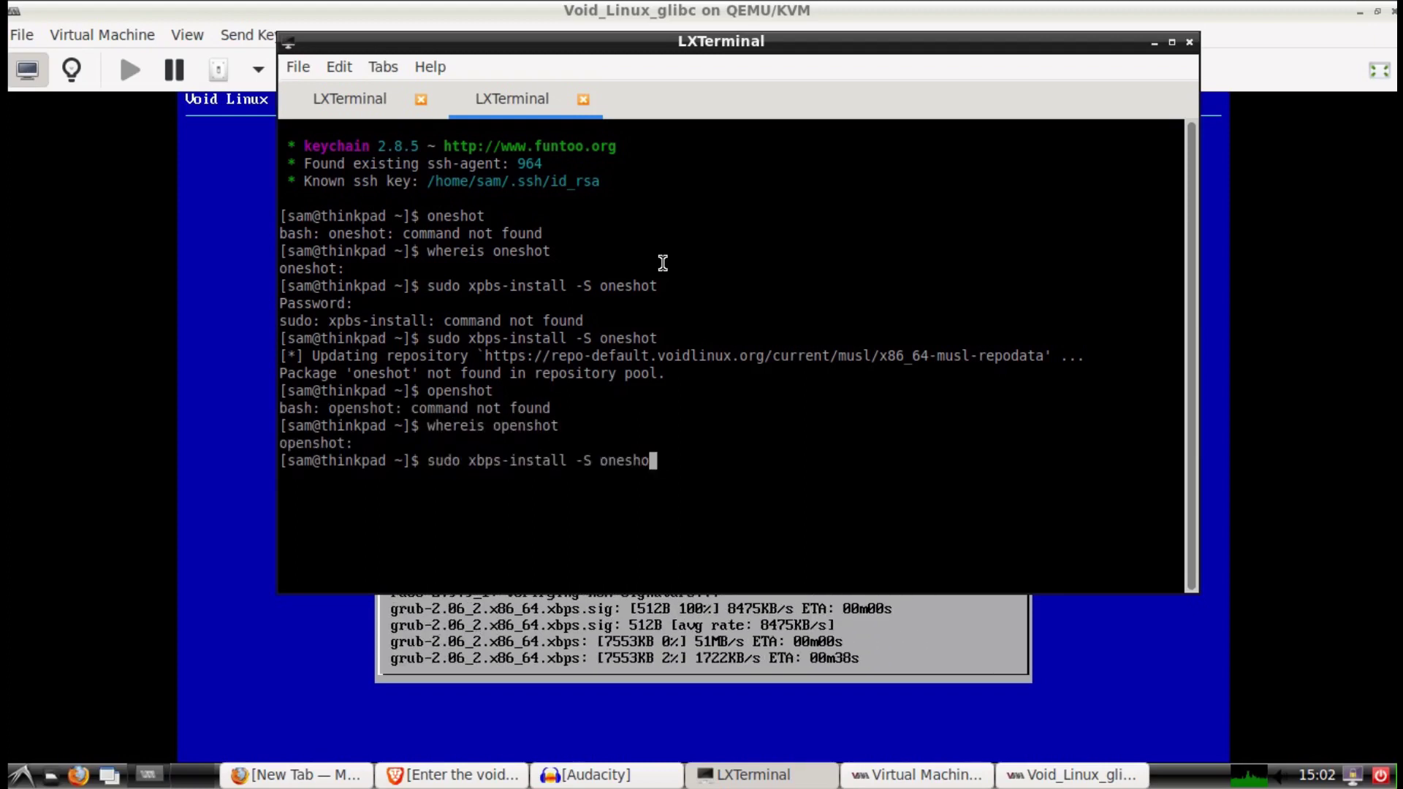
key(BackSpace)
key(BackSpace)
key(BackSpace)
key(BackSpace)
key(BackSpace)
text(penshot)
key(Return)
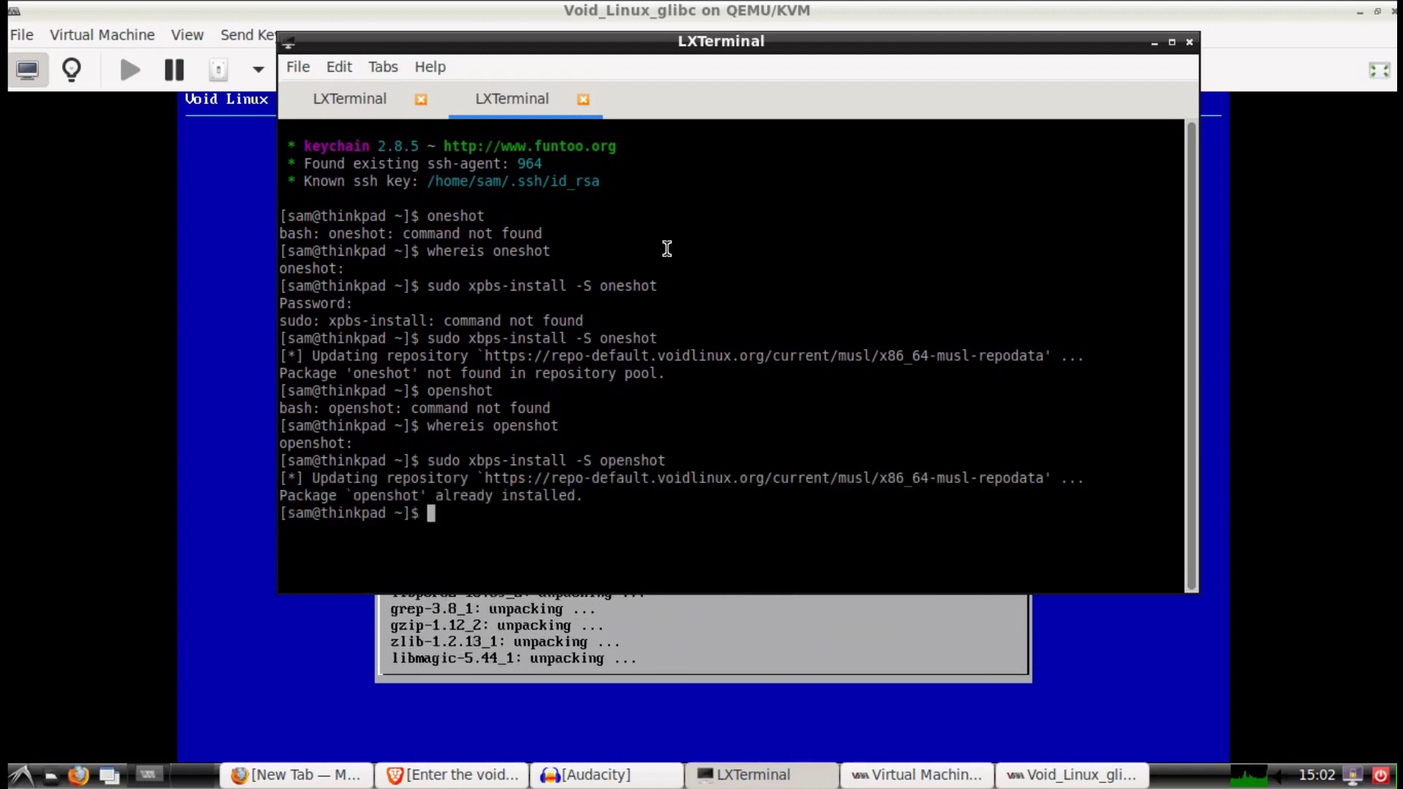
Run whereis openshot again to locate the installation.
text(wherie)
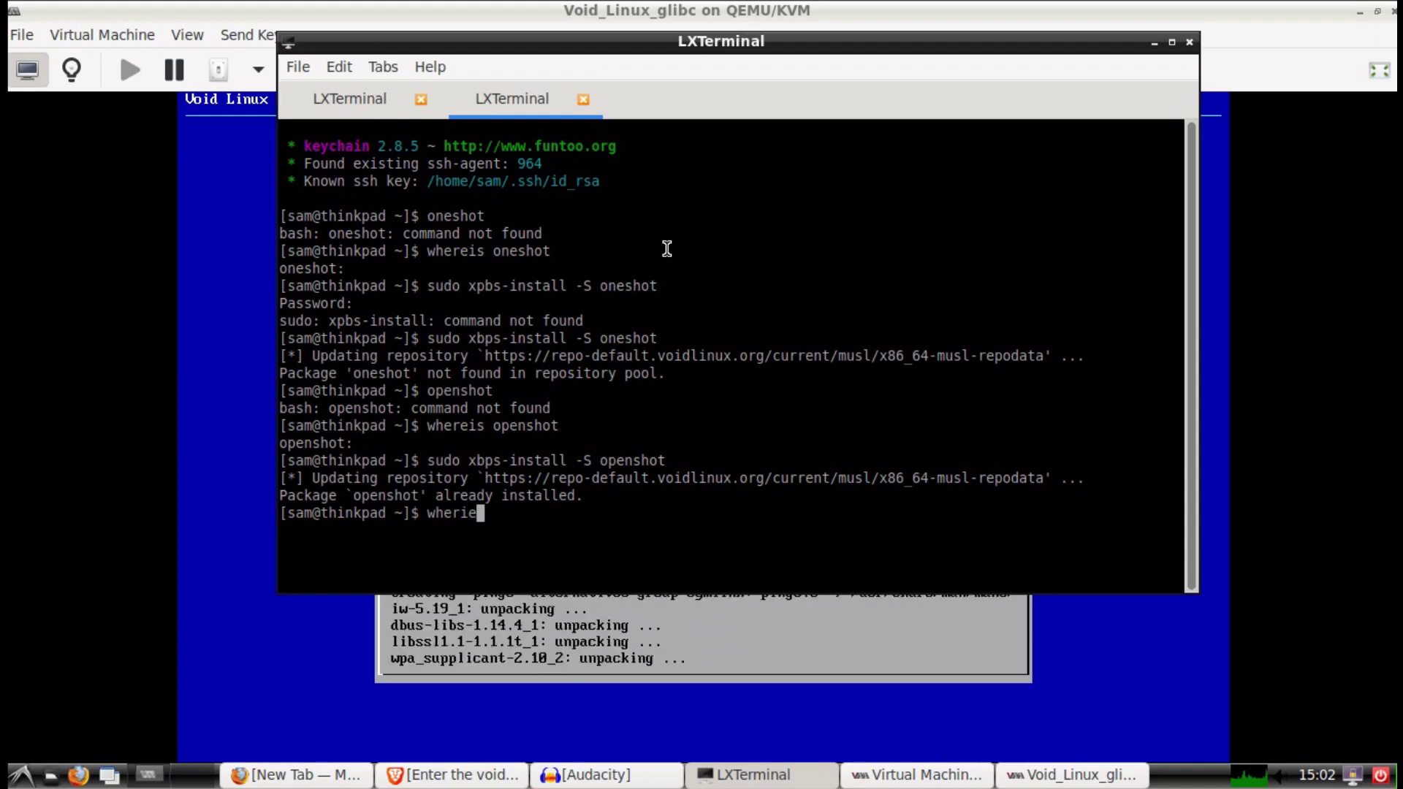
key(BackSpace)
key(BackSpace)
text(eis openshot)
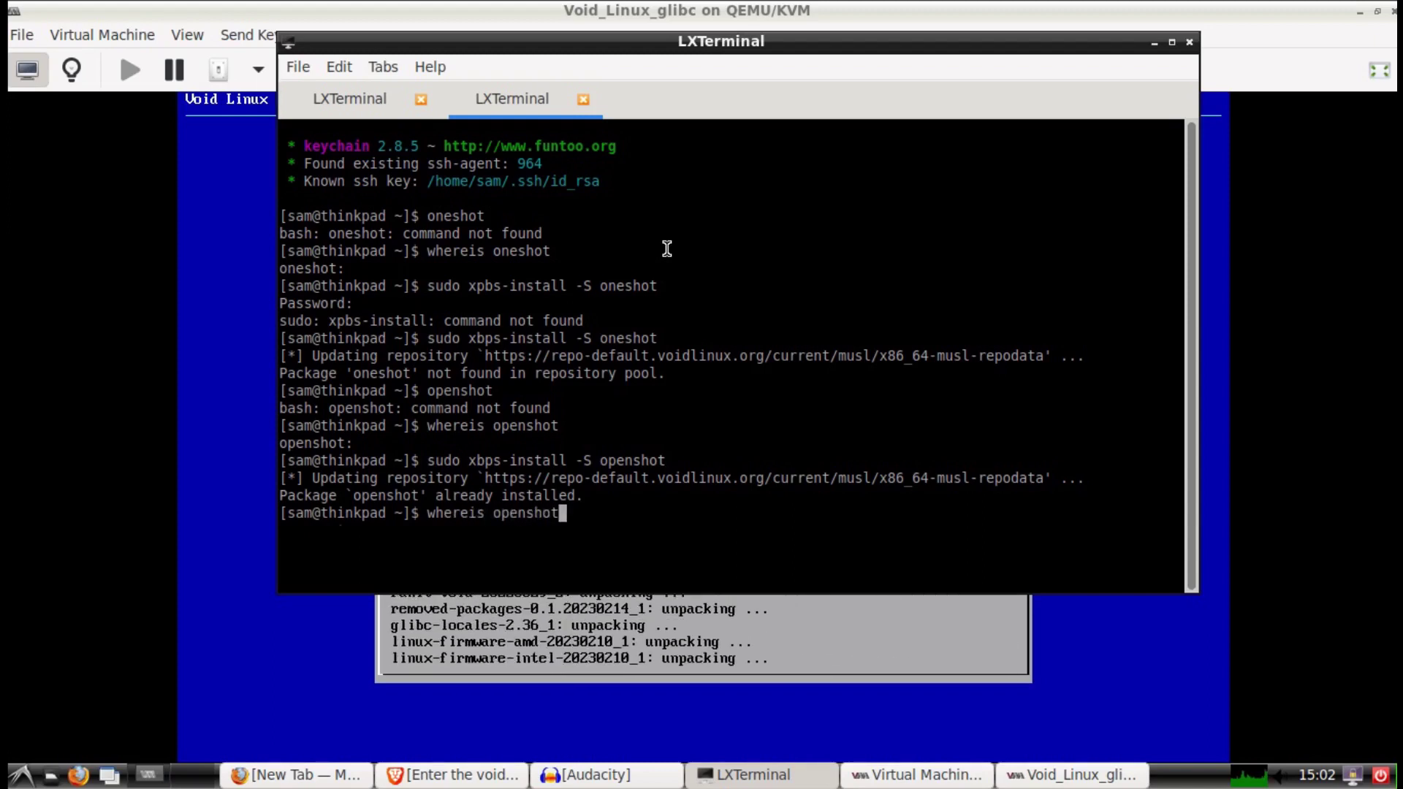
key(Return)
Browse the desktop application menu, then return focus to the terminal.
click(21, 776)
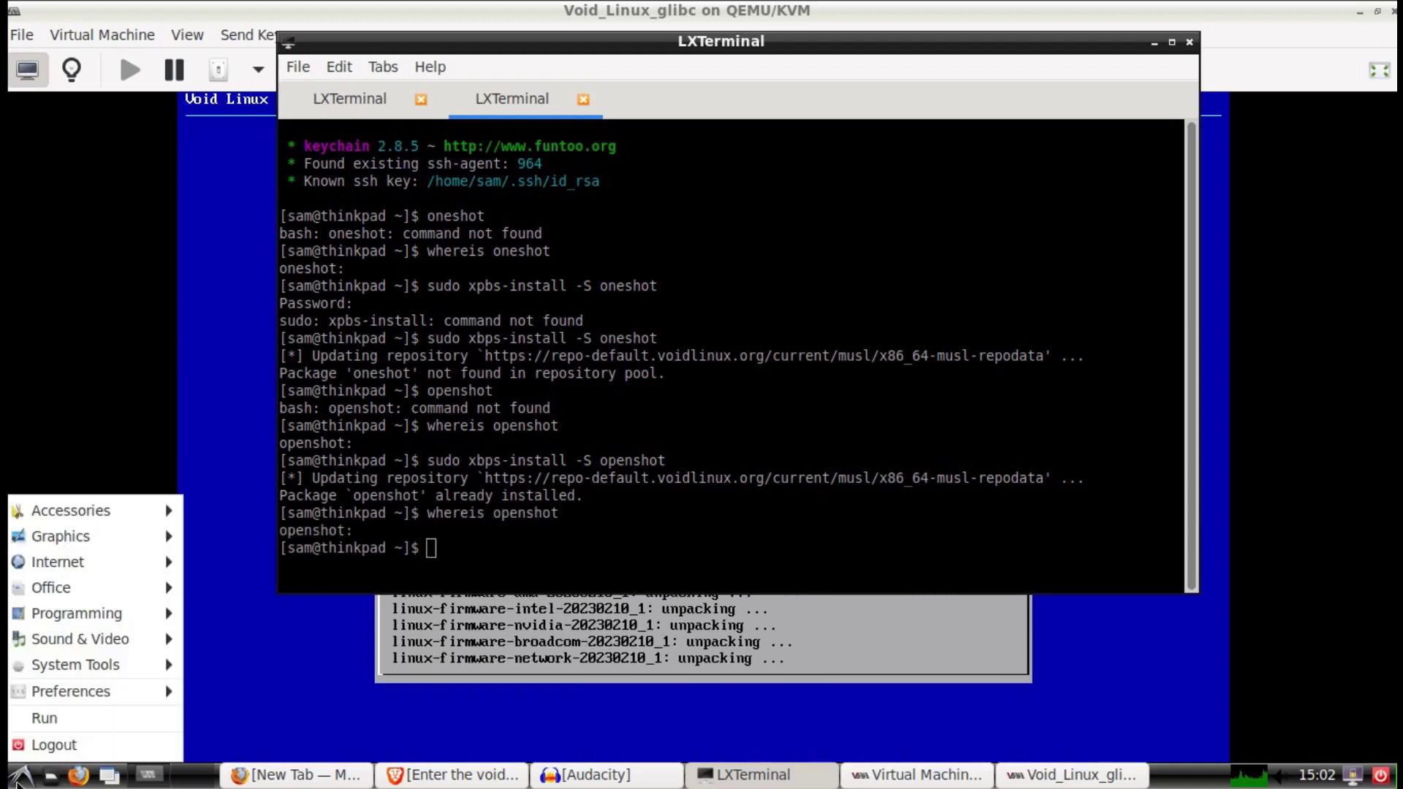
mouse_move(98, 670)
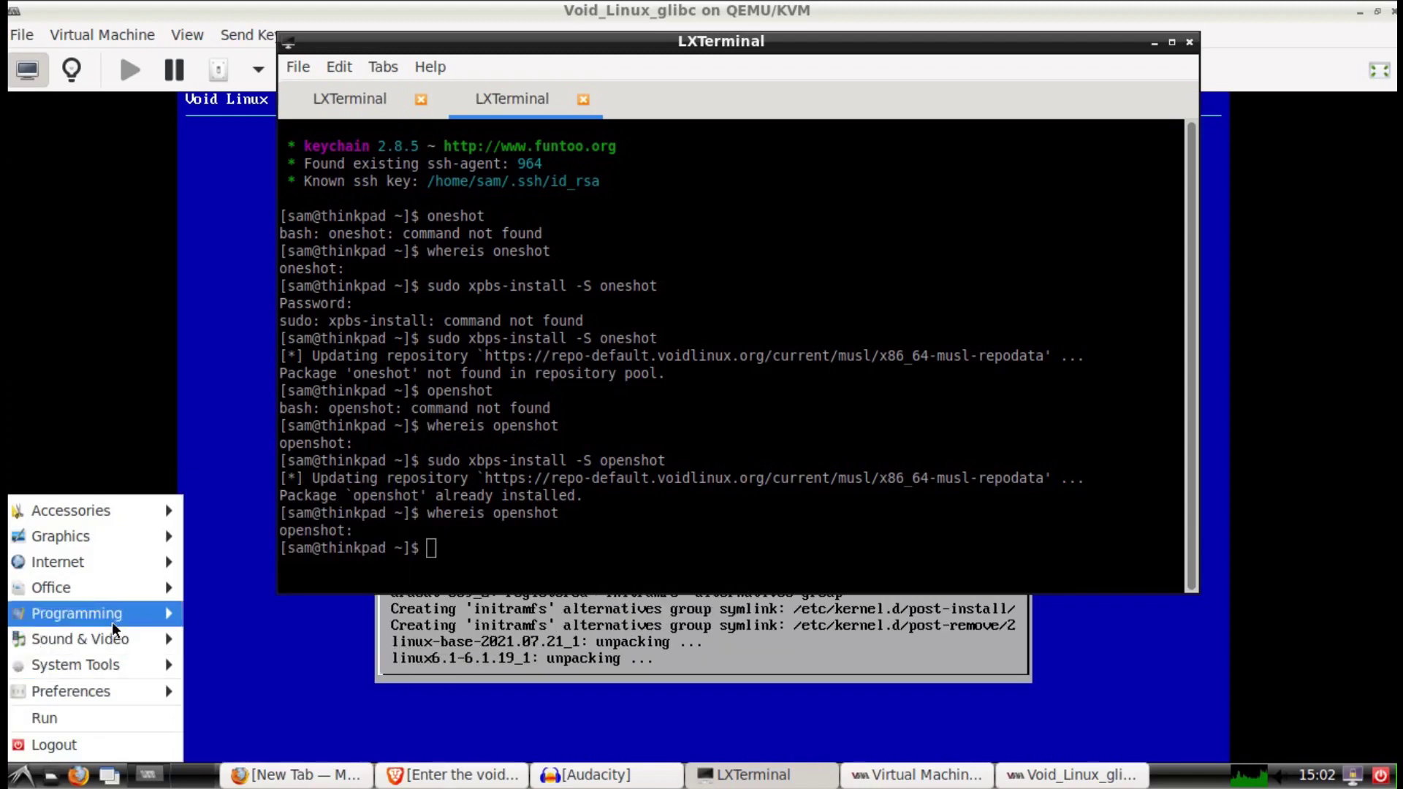
mouse_move(119, 607)
mouse_move(131, 572)
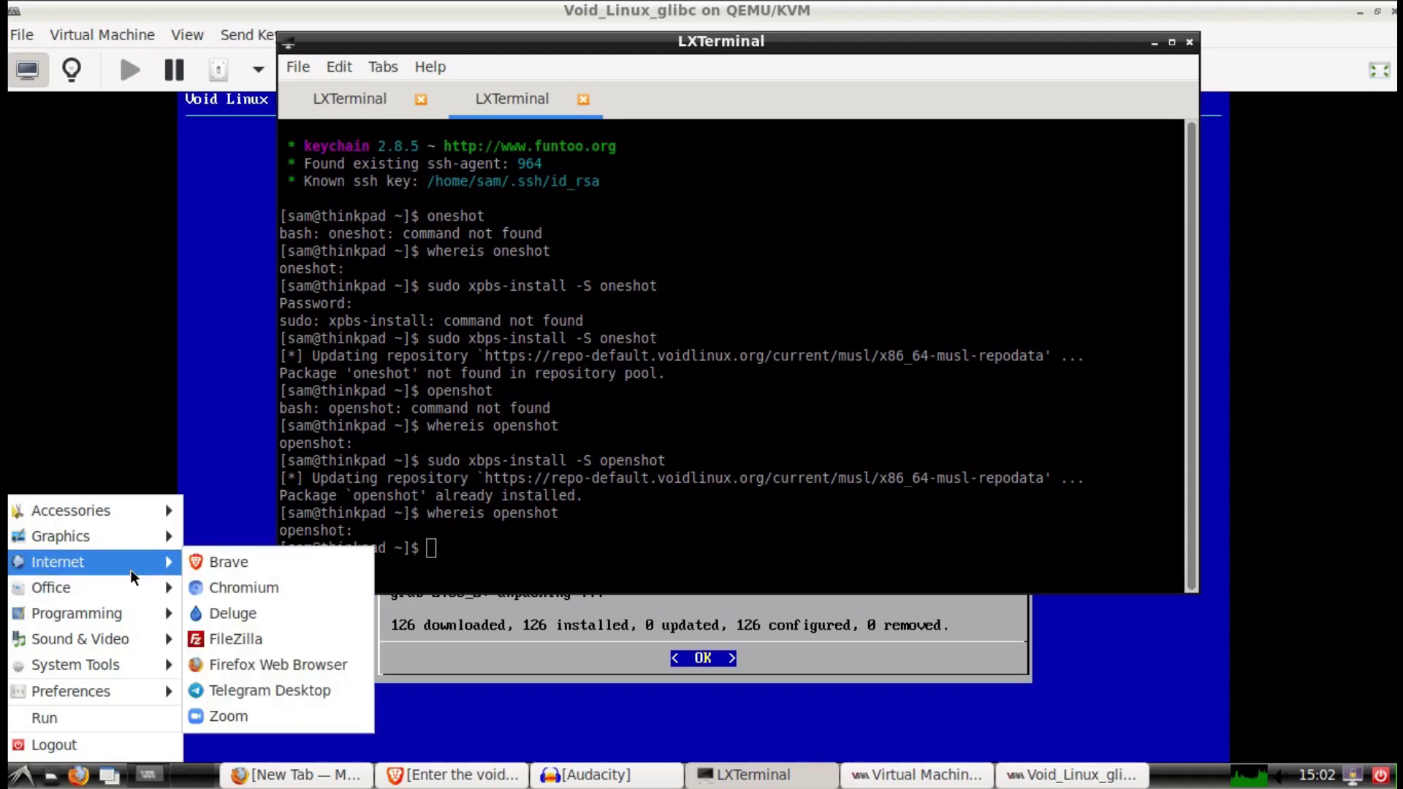
mouse_move(142, 543)
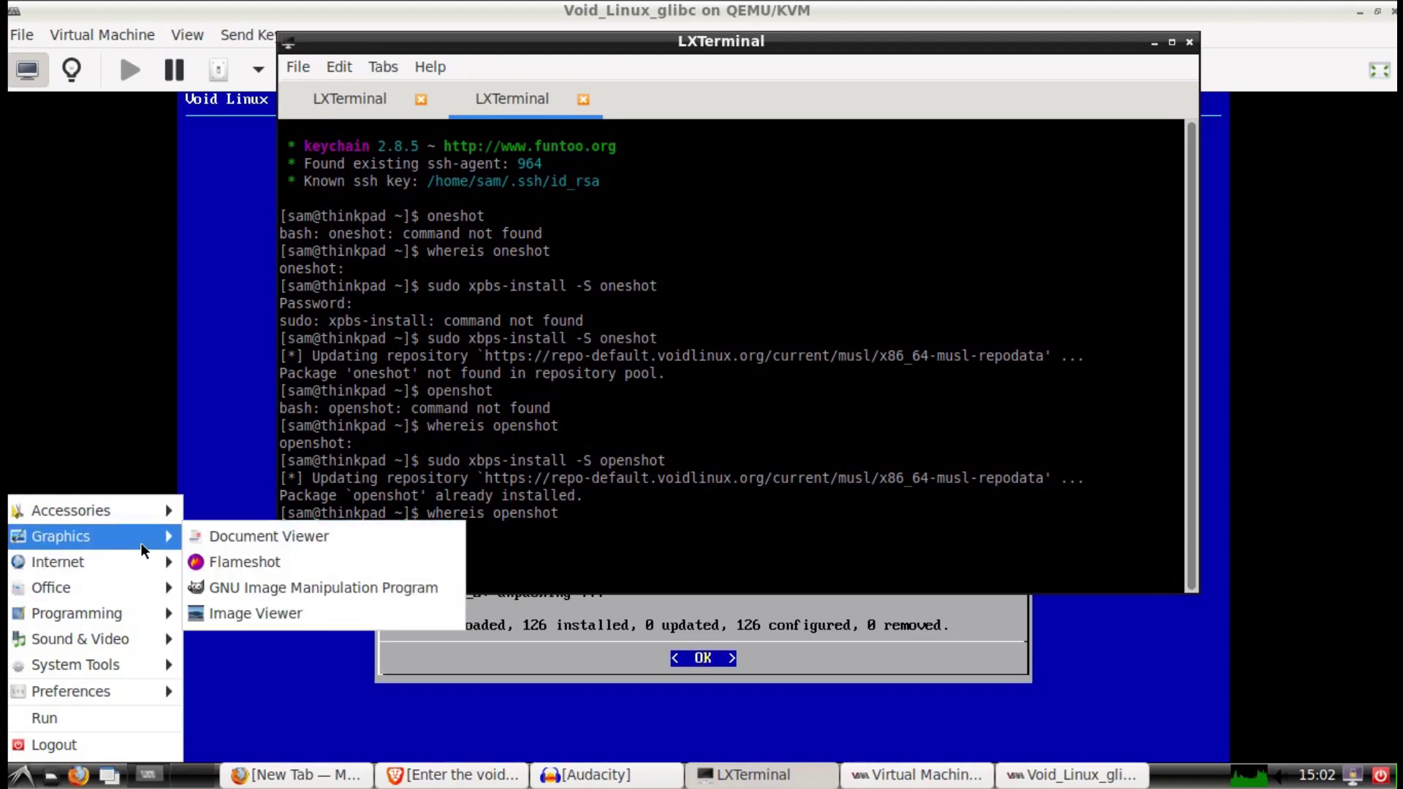
click(848, 509)
Remove openshot with sudo xbps-remove openshot, confirming with y.
text(sudo xb)
text(ps-i)
key(BackSpace)
text(remove openshot)
key(Return)
text(y)
key(Return)
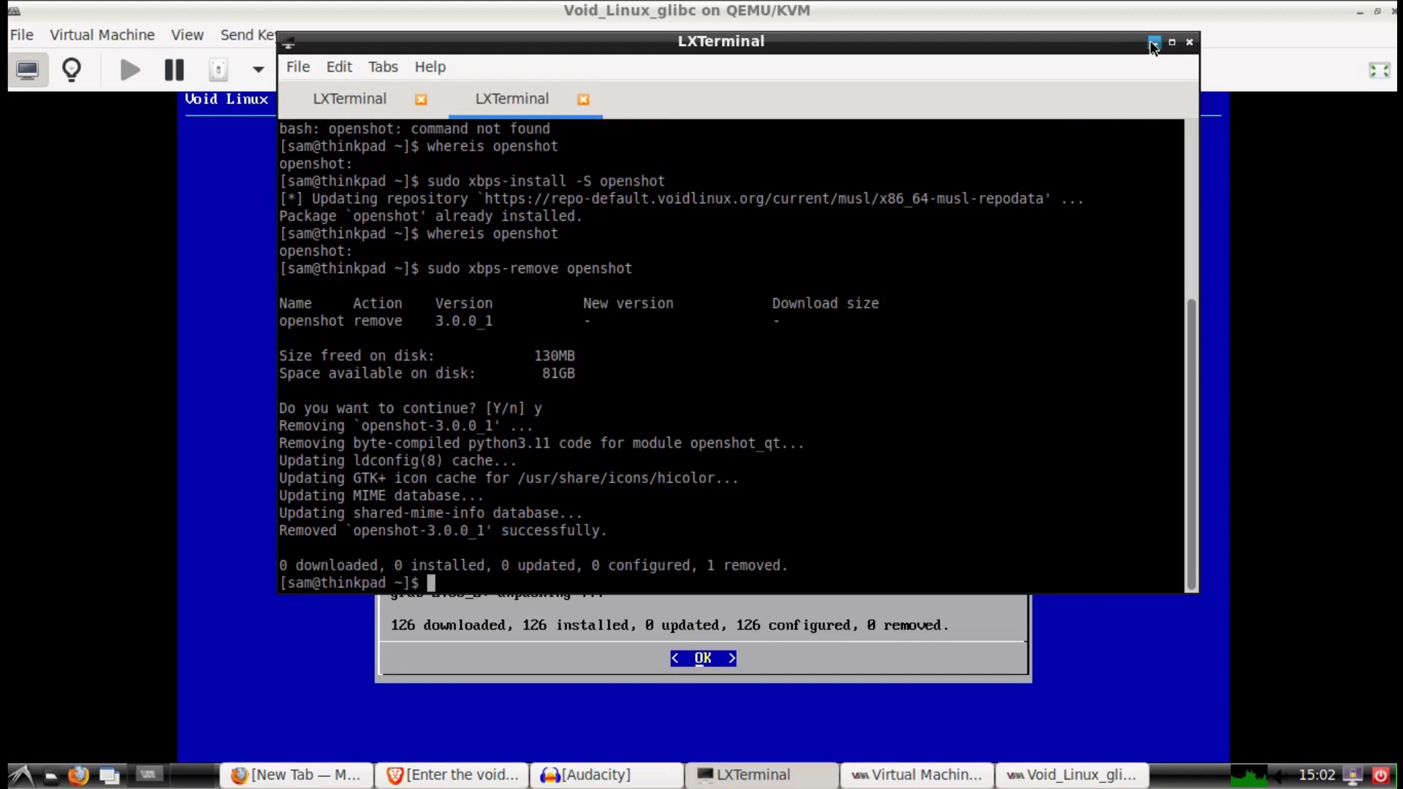
Close the second terminal tab and minimize LXTerminal.
click(1188, 42)
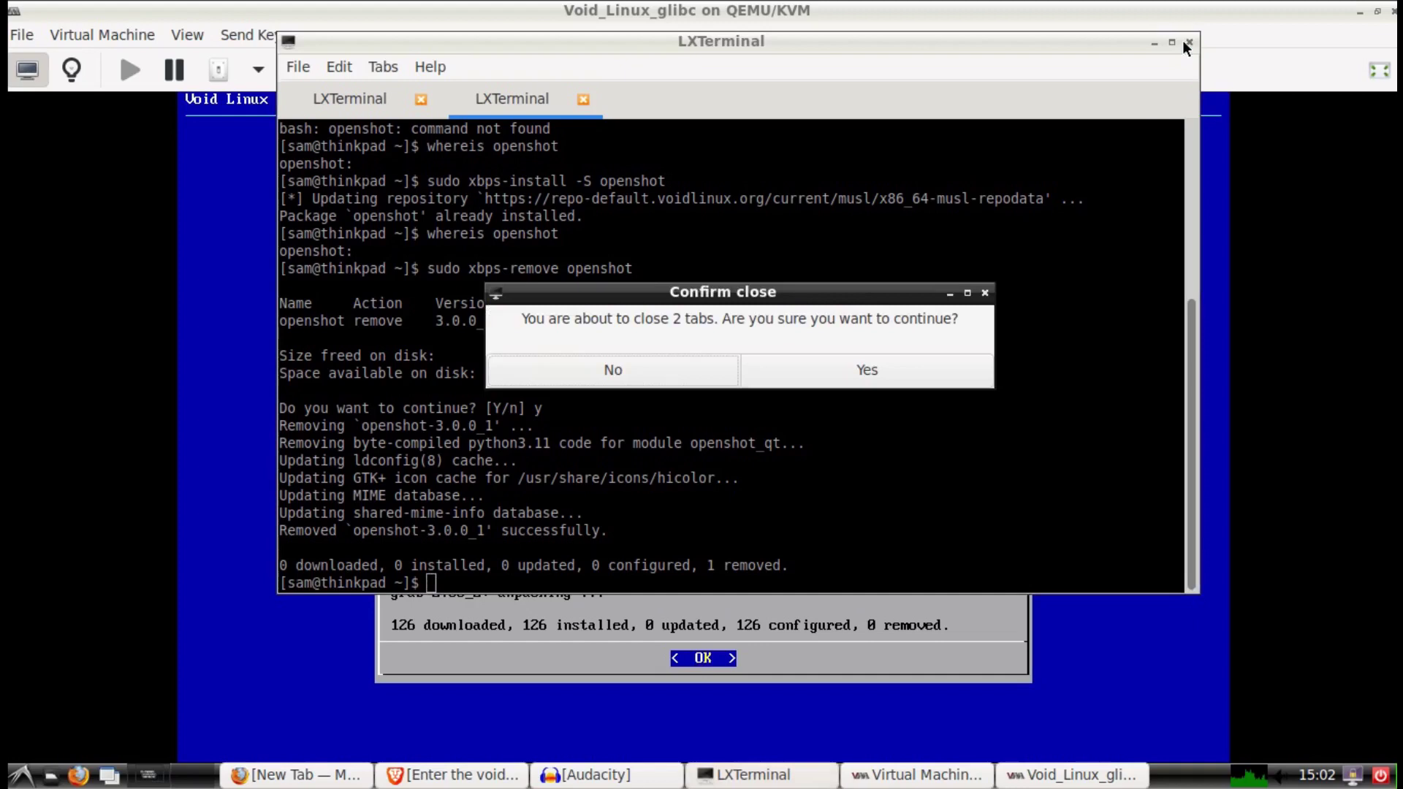
click(596, 361)
click(583, 99)
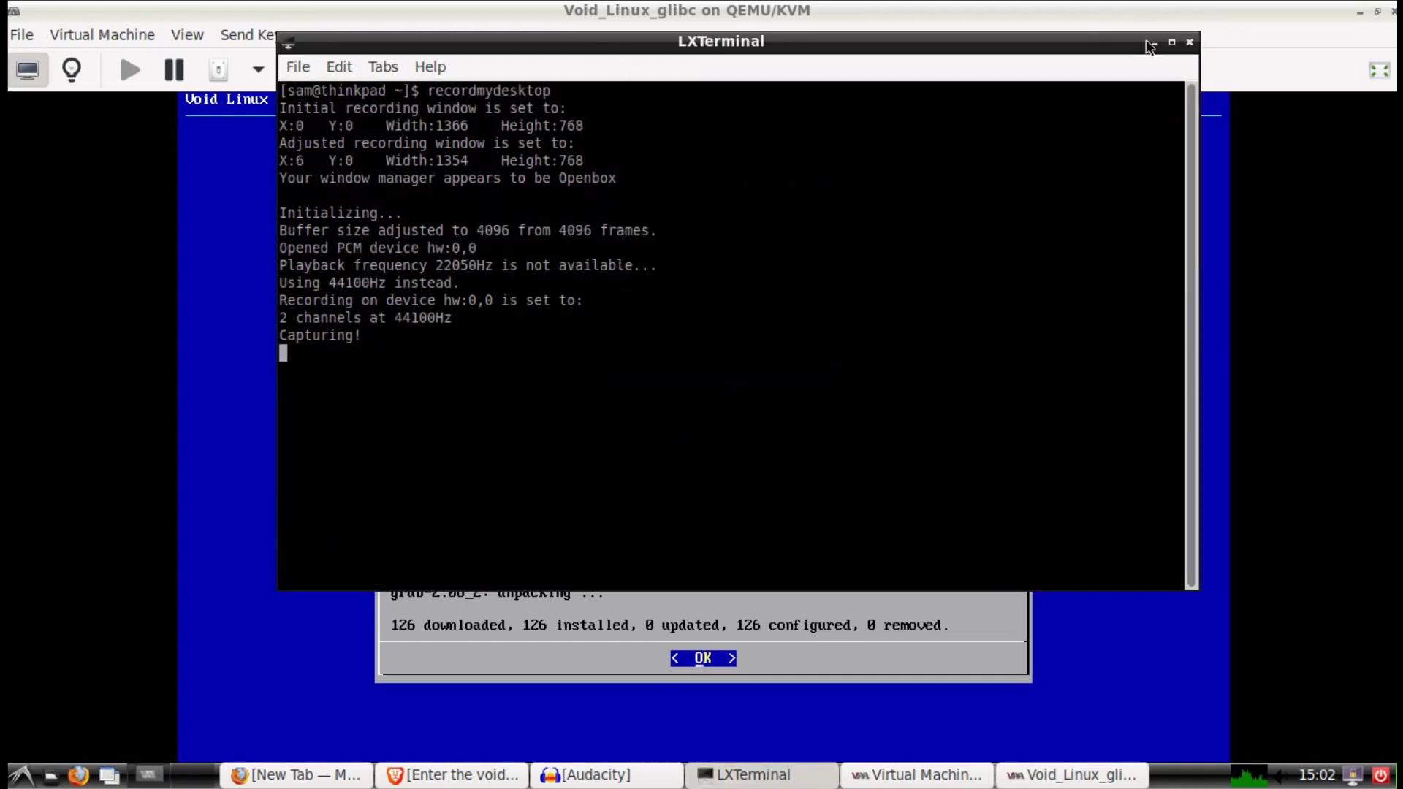
click(1150, 44)
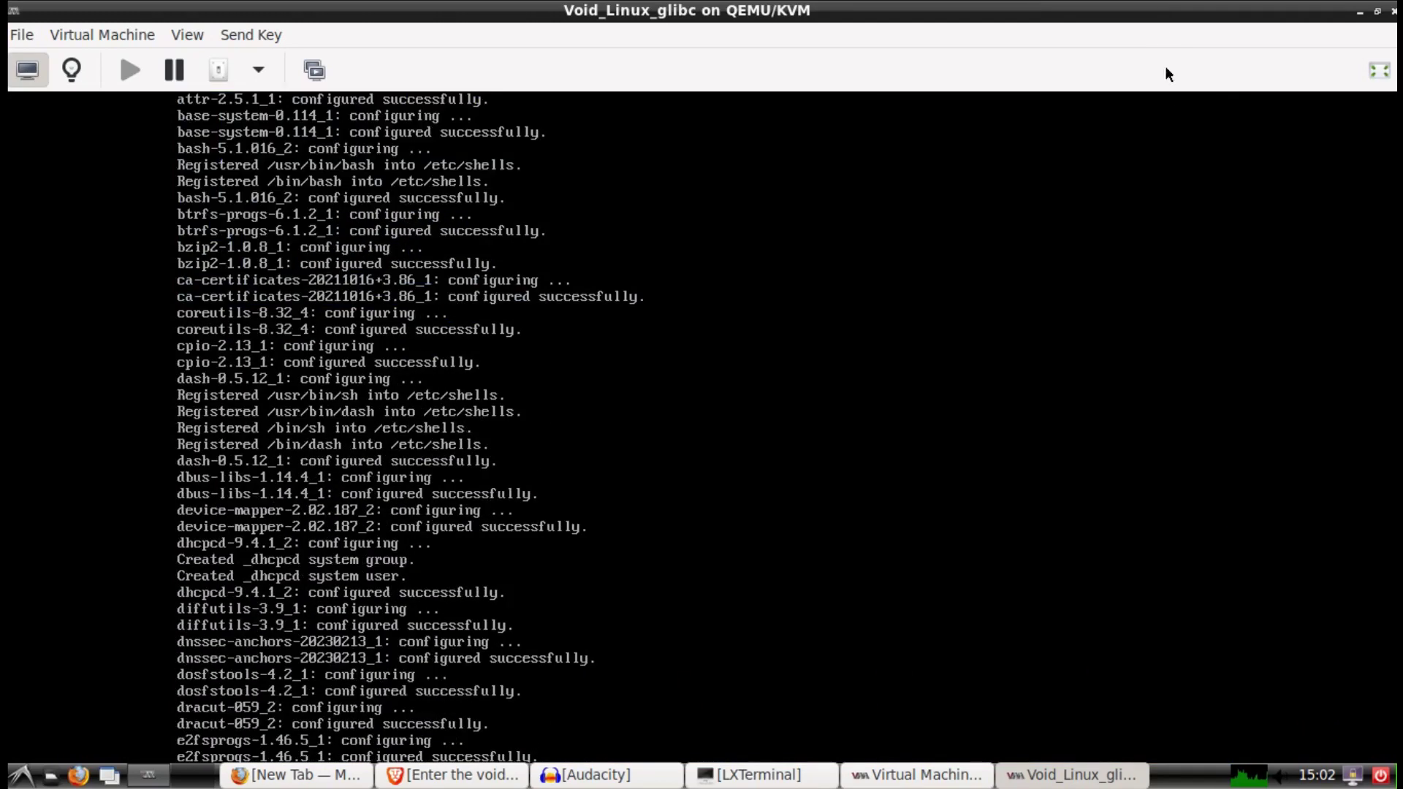
View the VM fullscreen while packages configure, exiting fullscreen once installation succeeds.
click(199, 34)
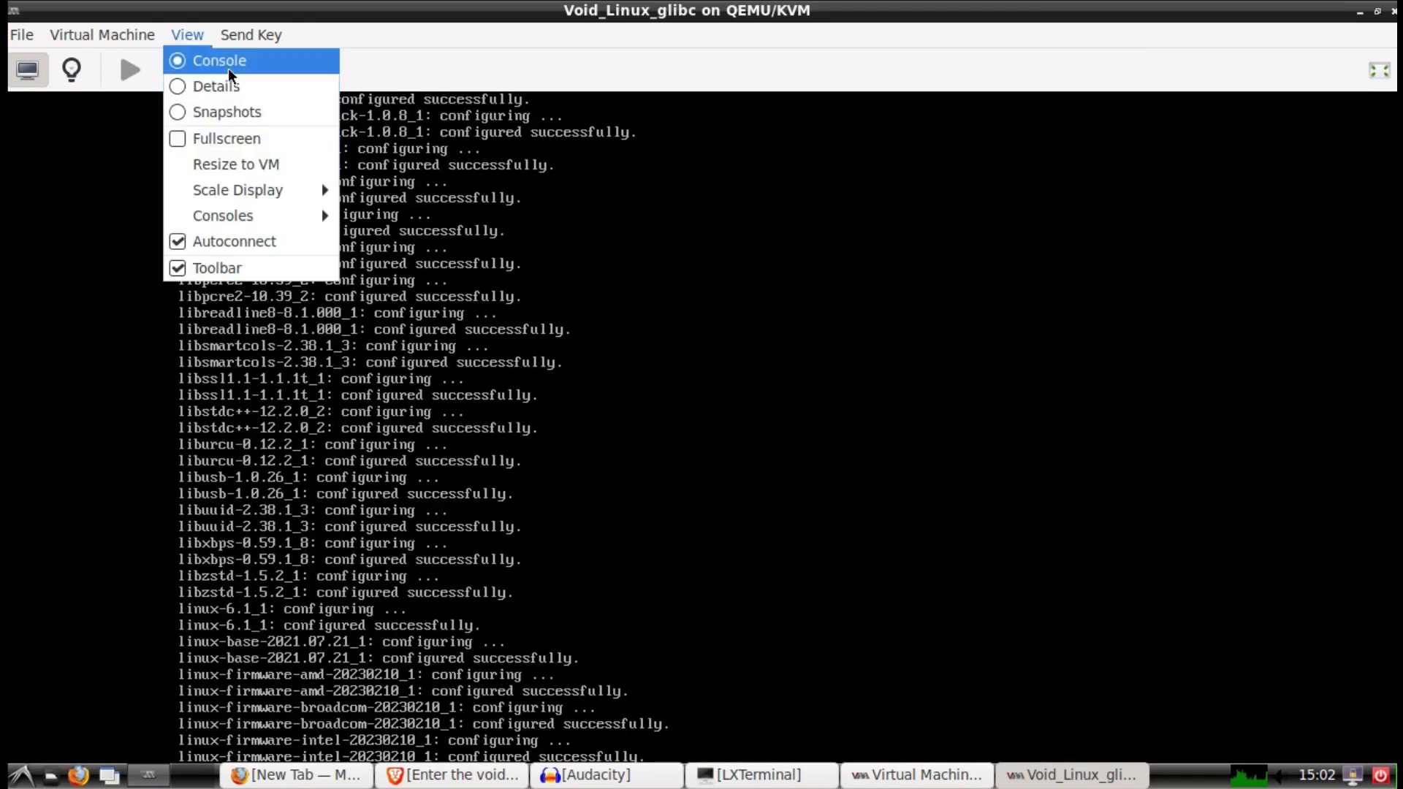
click(219, 138)
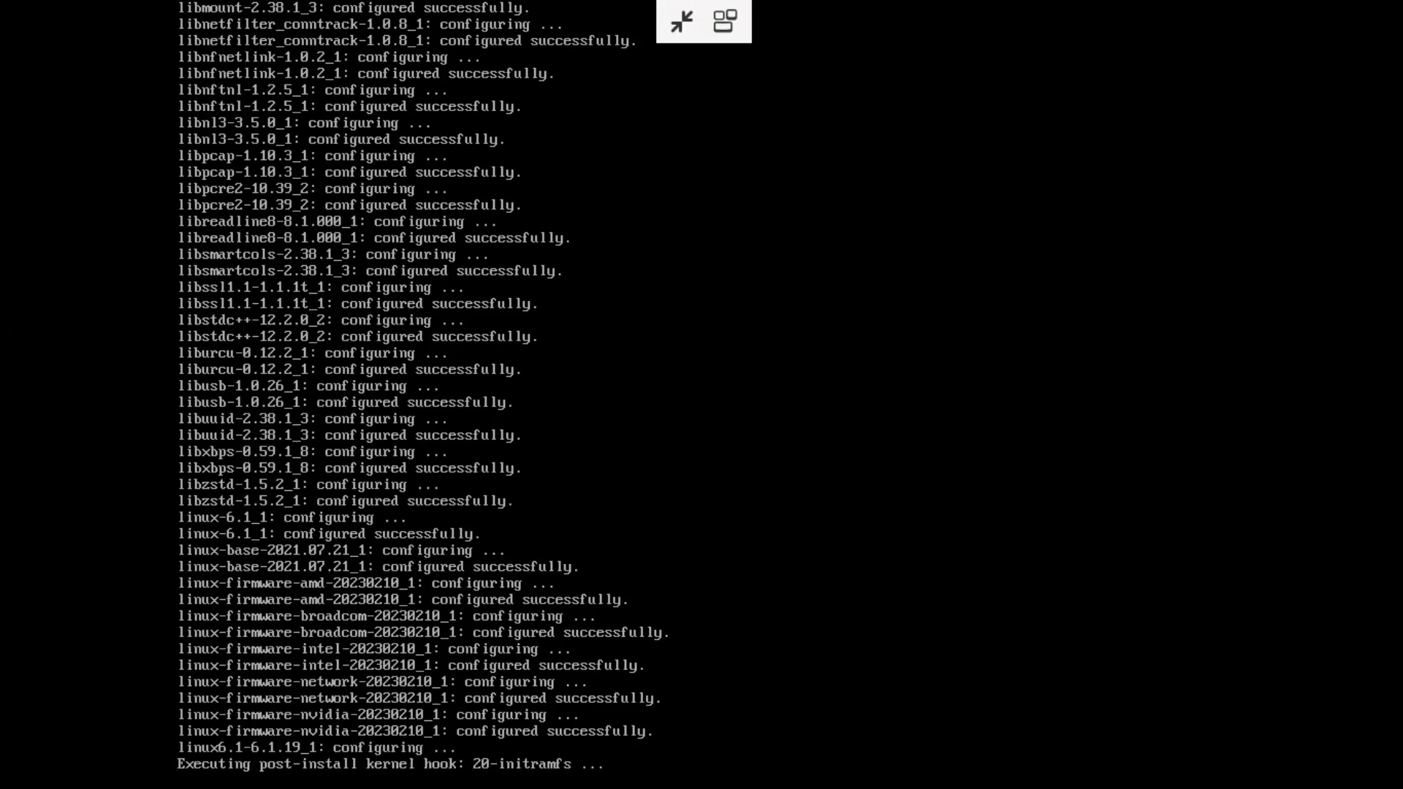
click(682, 23)
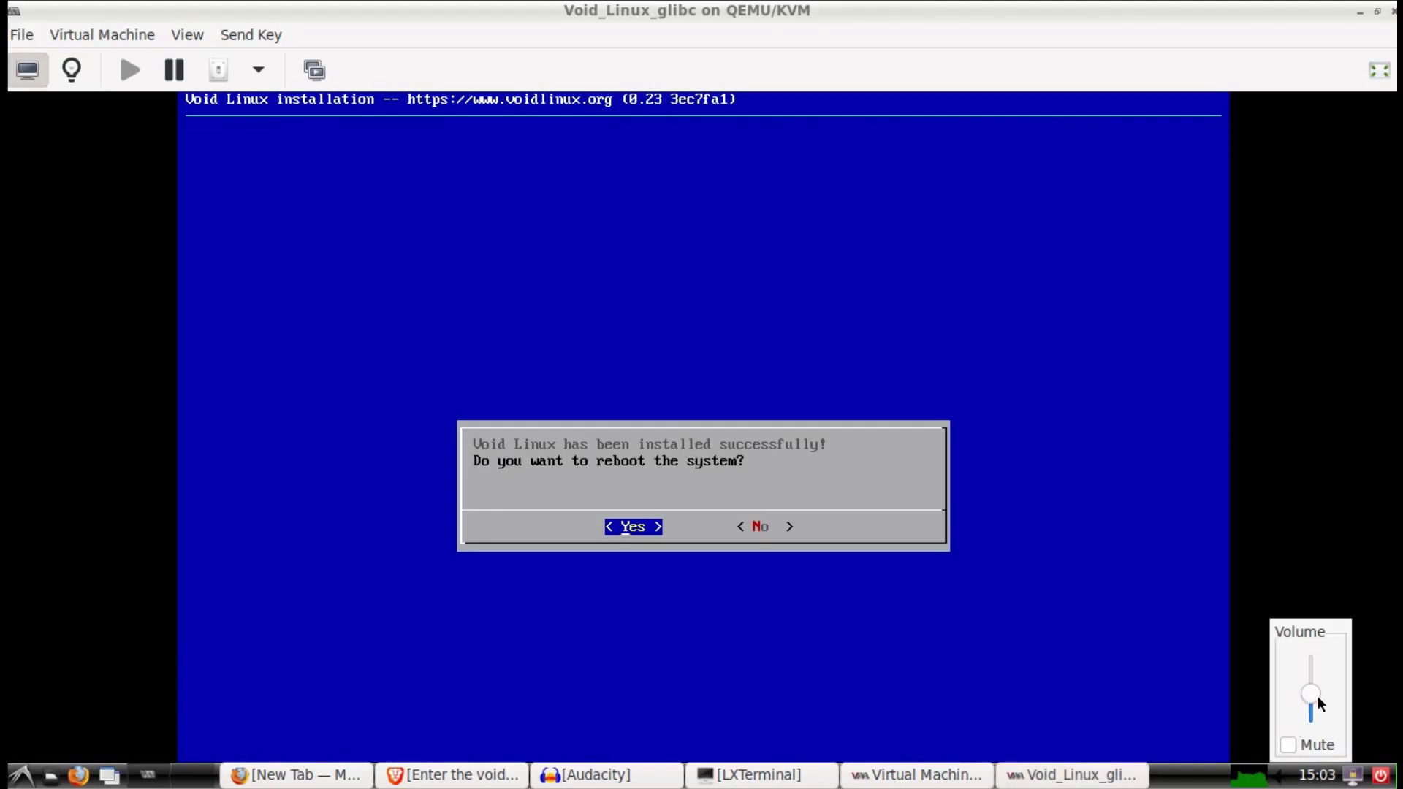
Confirm the reboot and watch the VM boot into GRUB in fullscreen.
click(1257, 679)
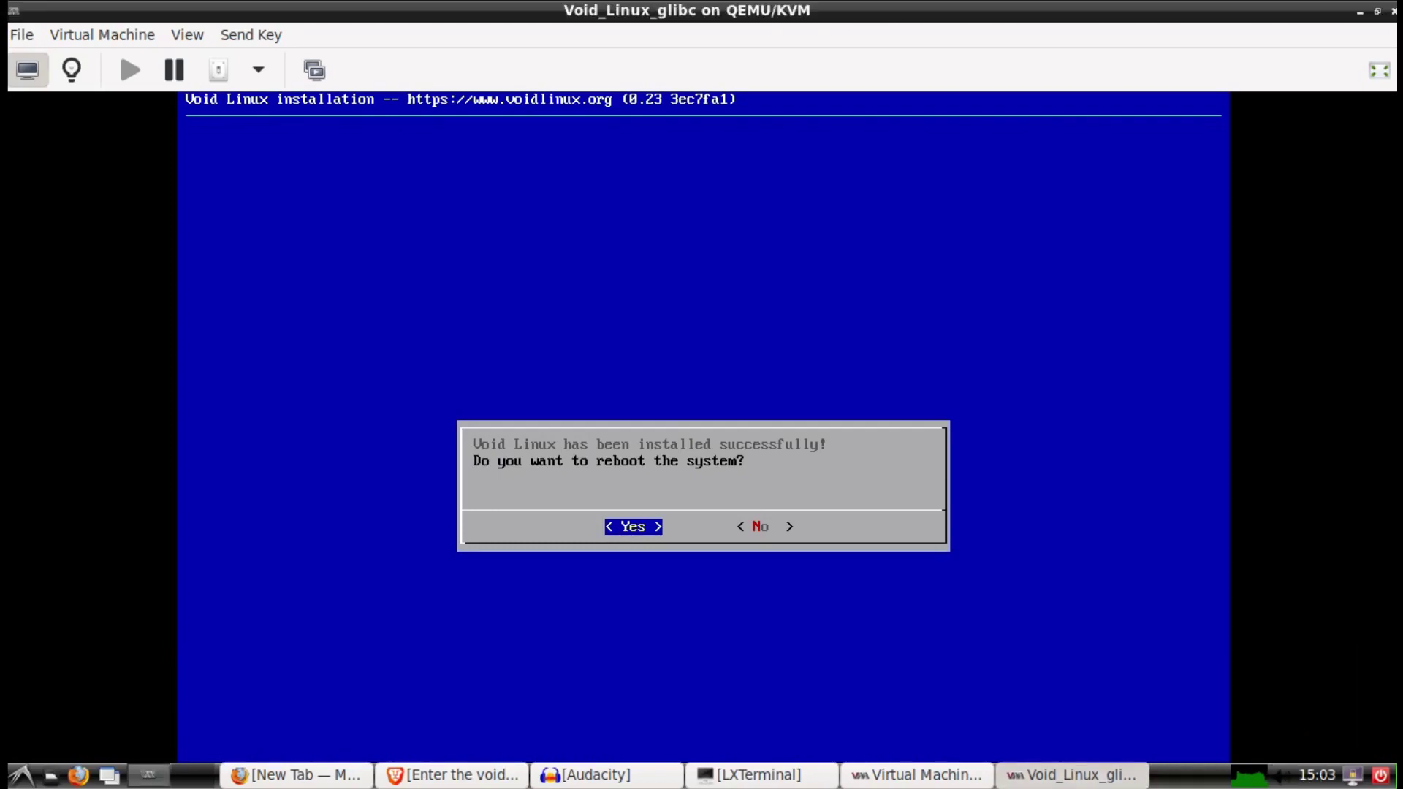
click(182, 35)
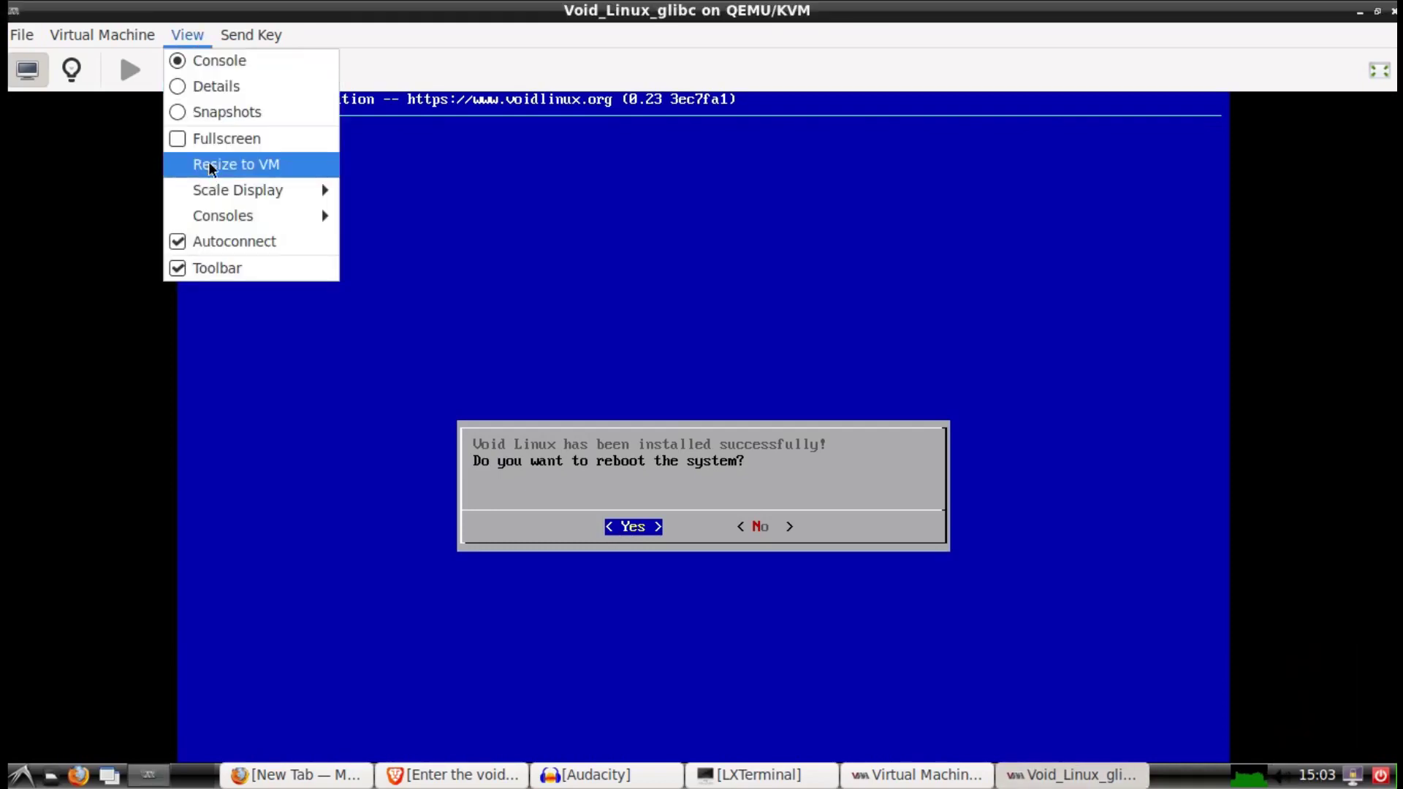
click(208, 138)
key(n)
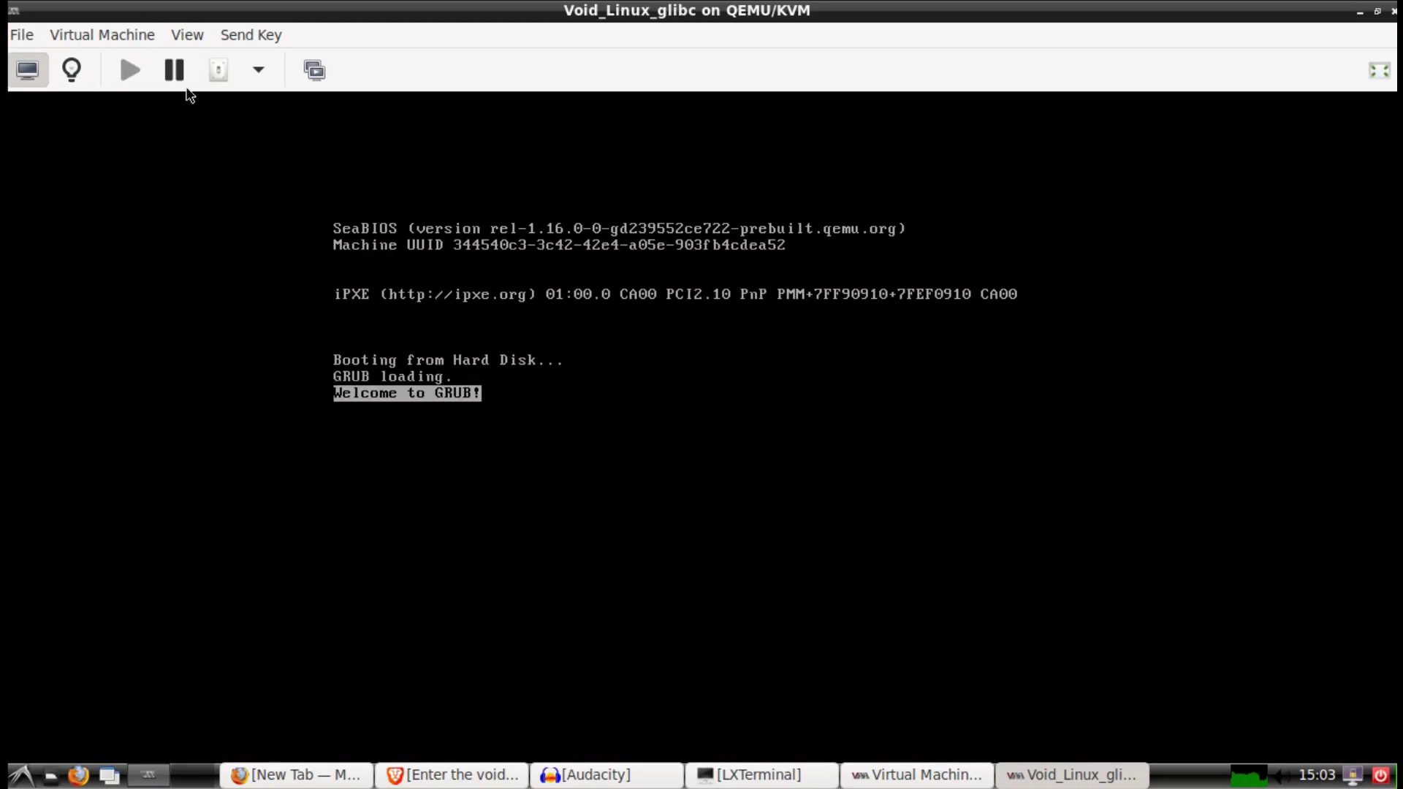
click(187, 36)
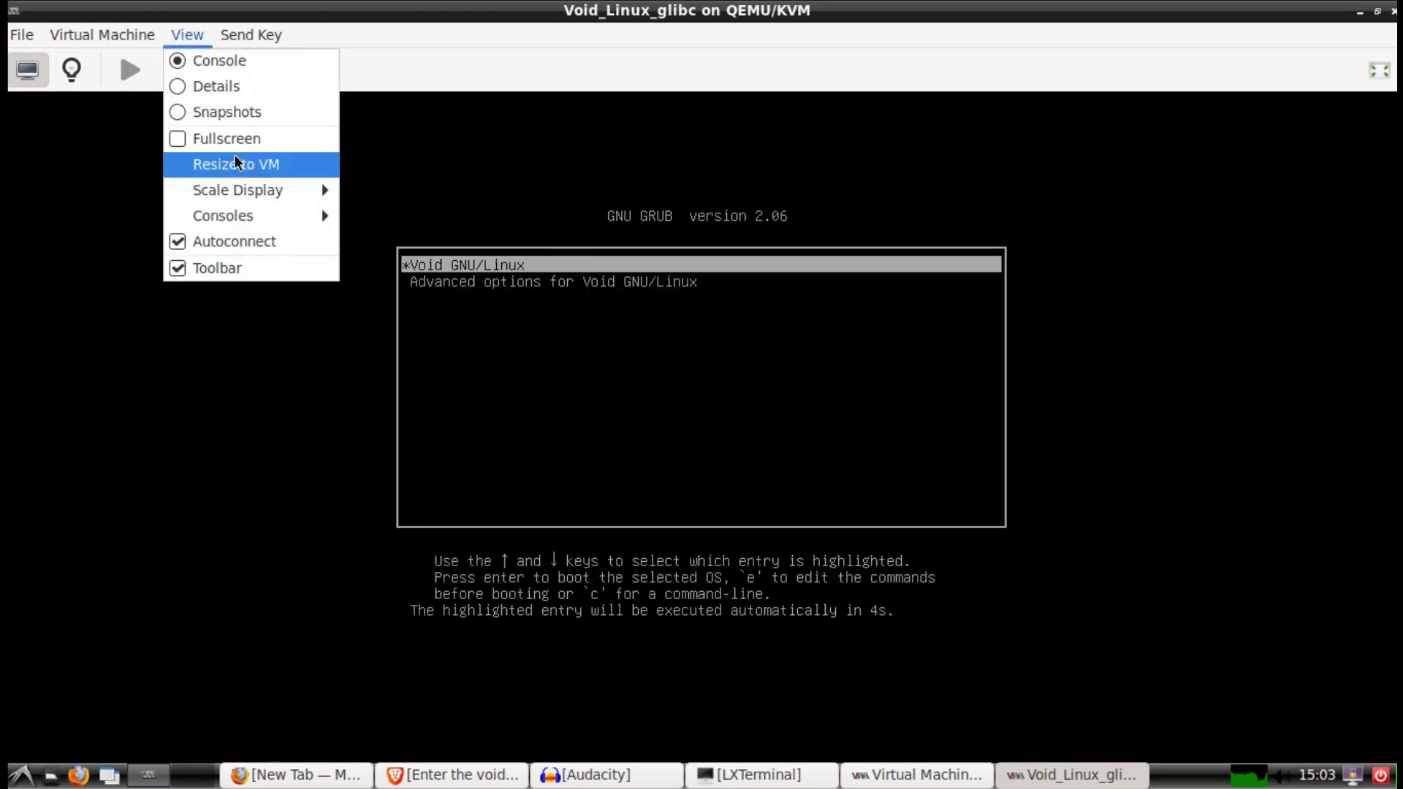
click(231, 137)
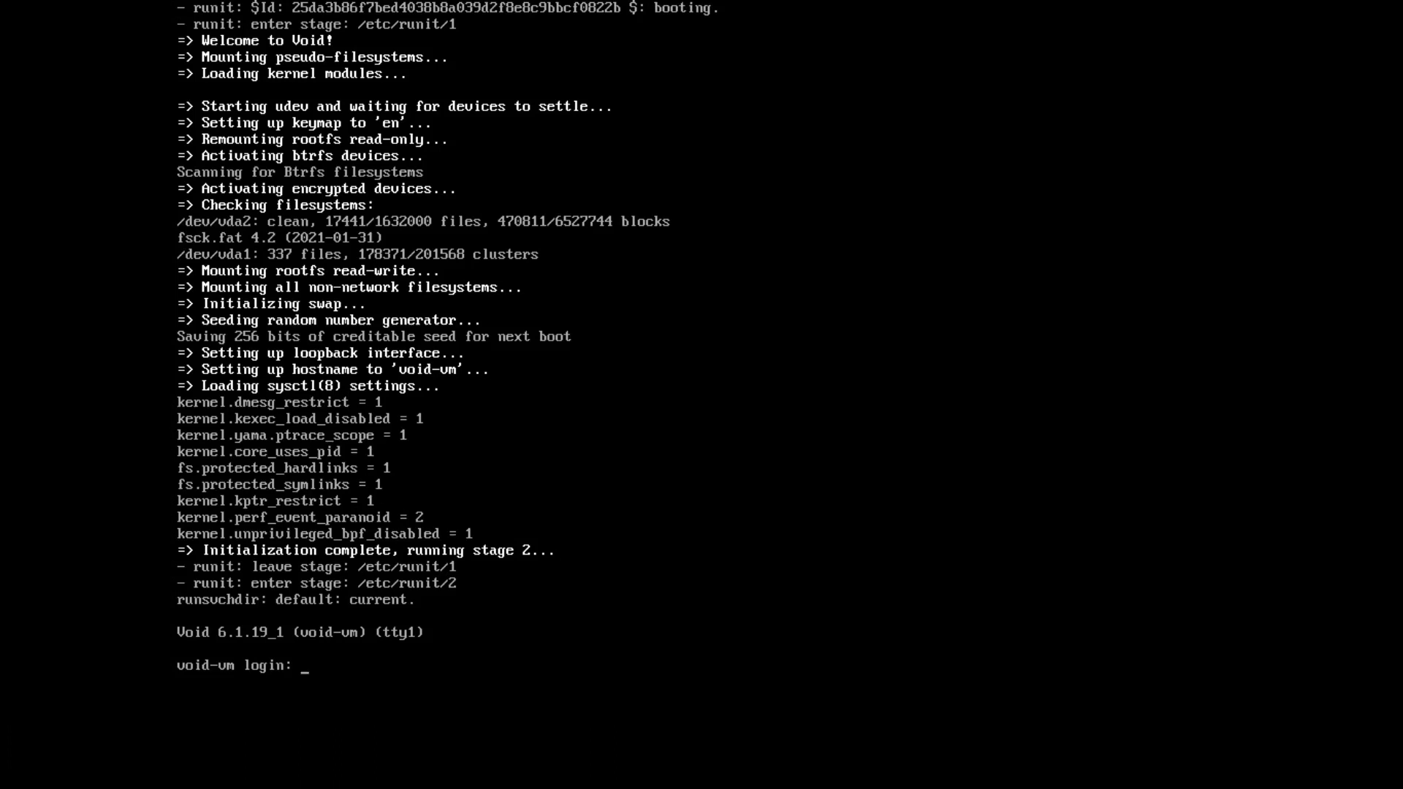
Log in as root on the guest and create user sam with useradd.
key(Return)
key(Return)
key(Return)
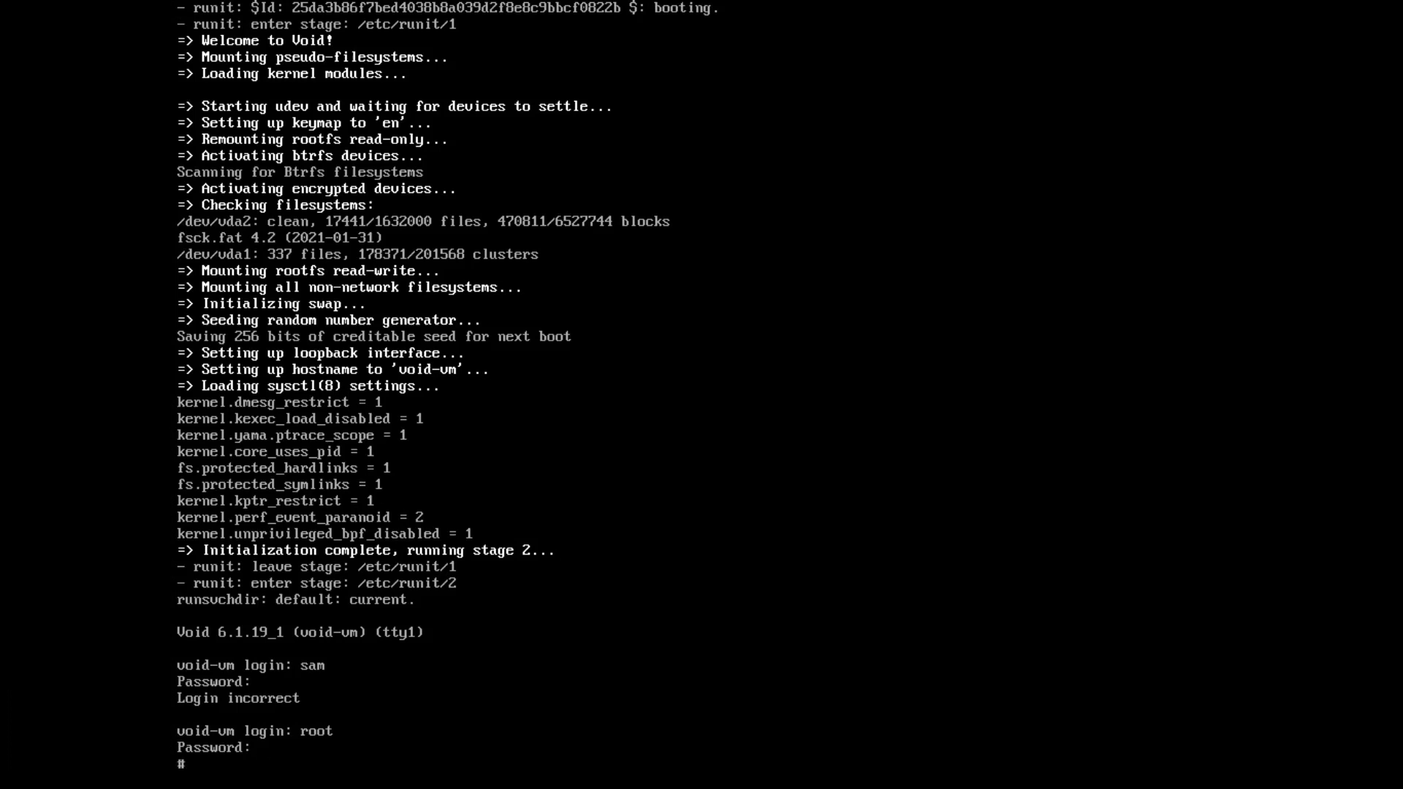
key(Return)
Set a password for sam with passwd sam.
text(passwd sam)
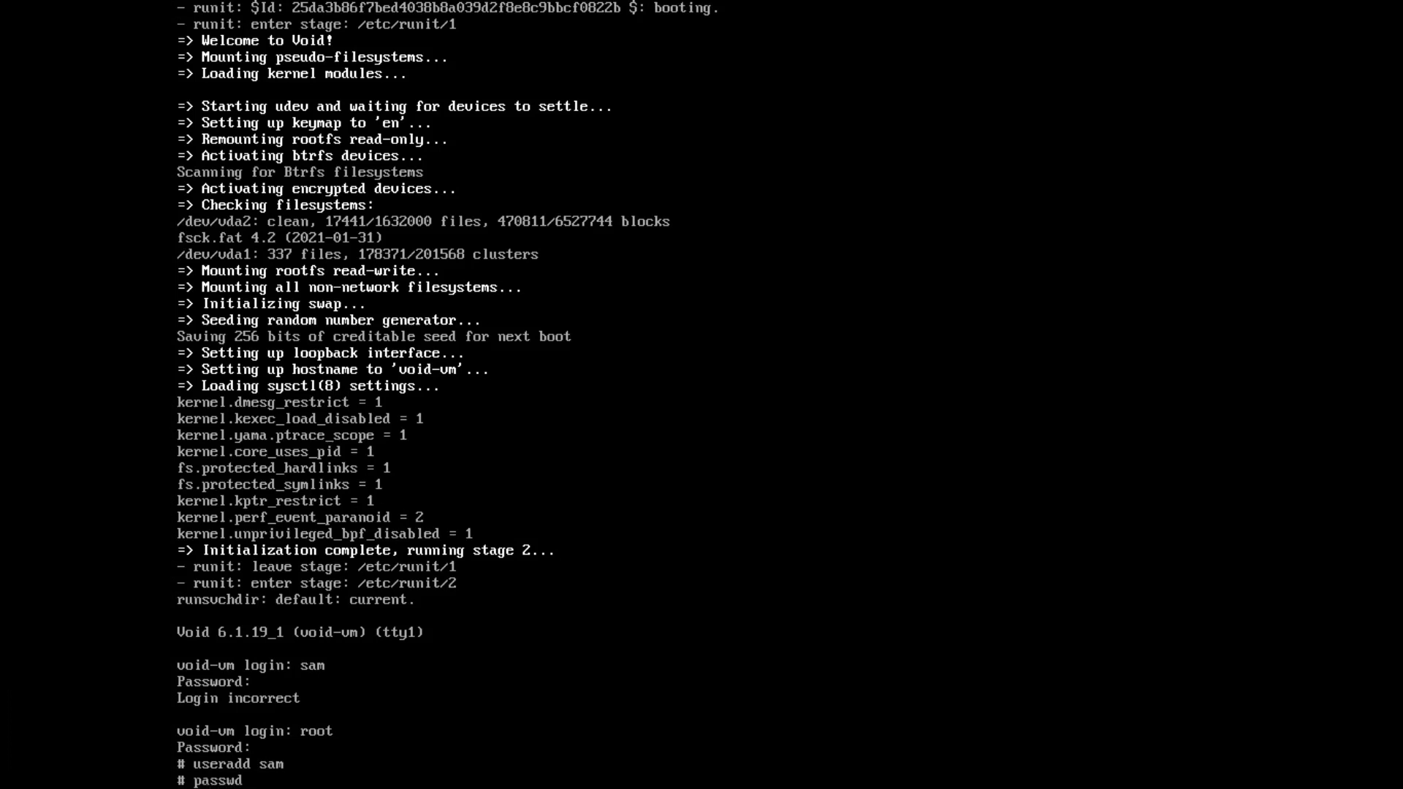
key(Return)
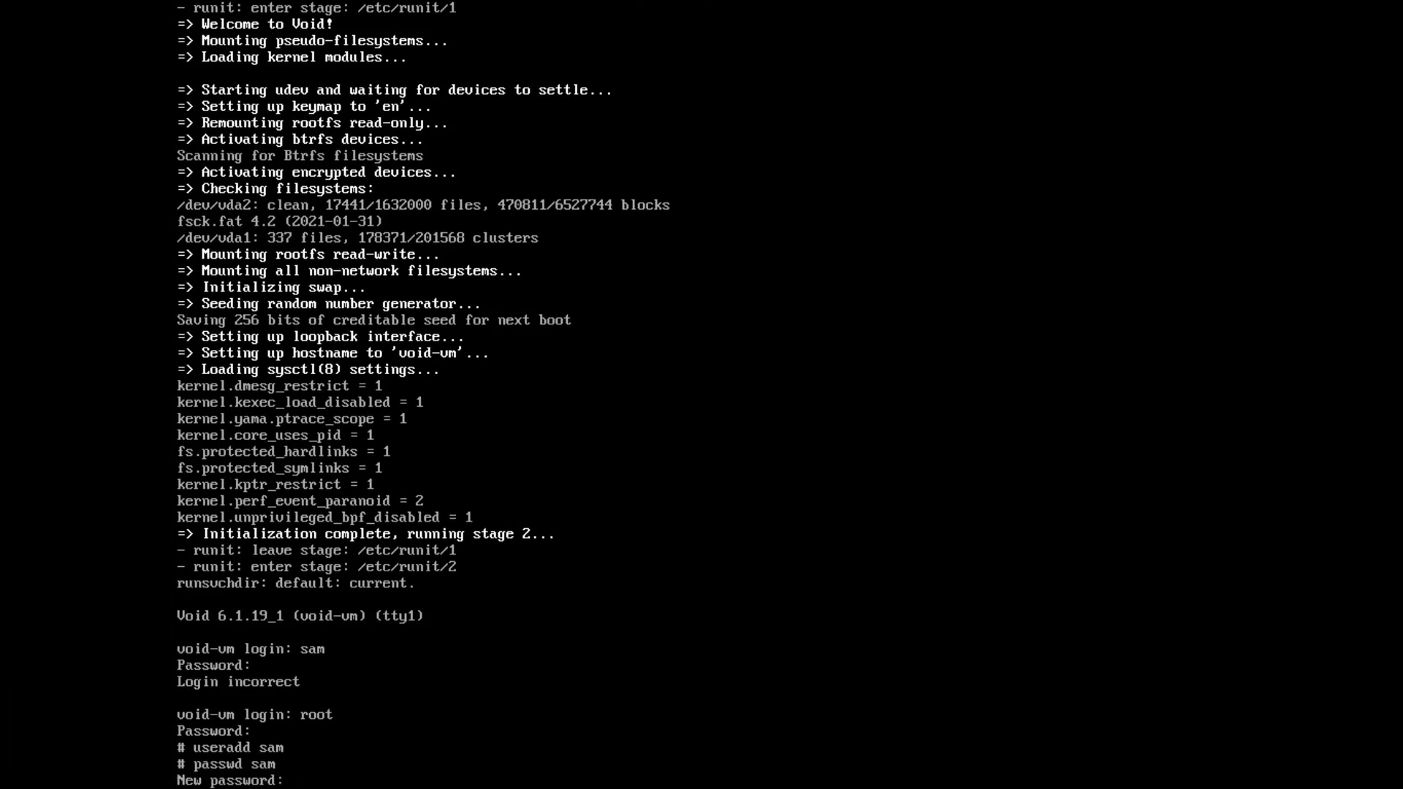
key(Return)
key(Return)
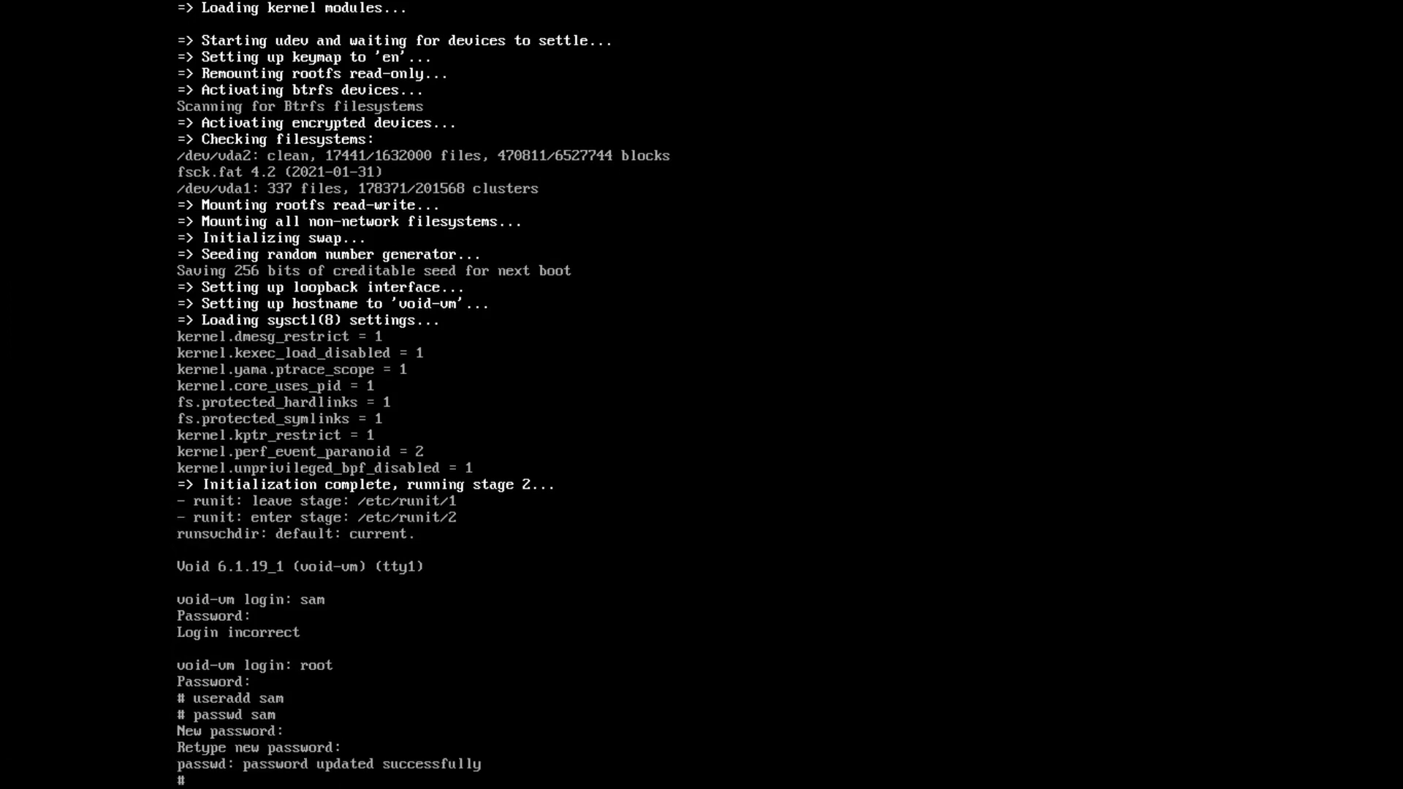
Install vim with xbps-install -S vim, answering y.
text(xbps-instll)
key(BackSpace)
key(BackSpace)
key(Return)
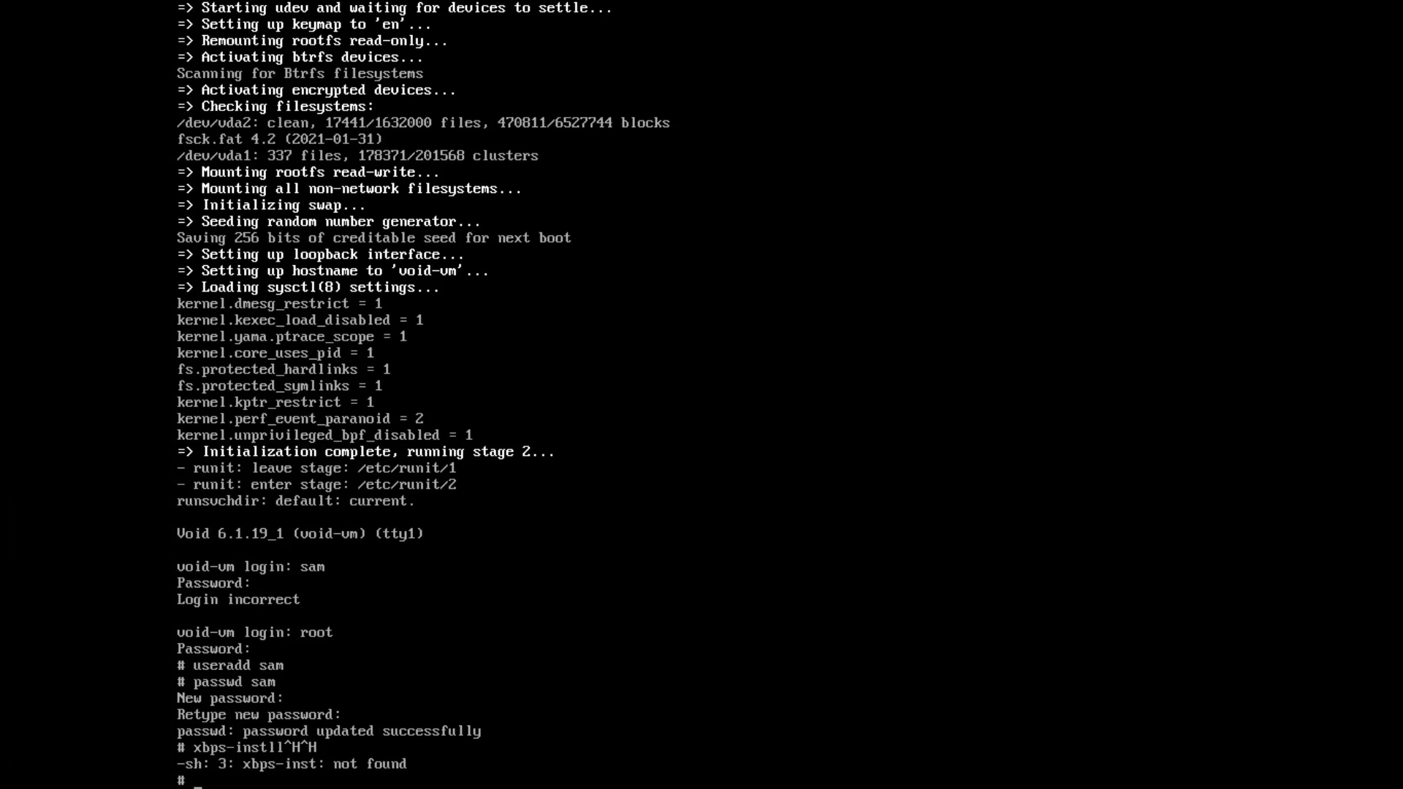
text(xbps-install -S vim)
key(Return)
text(y)
key(Return)
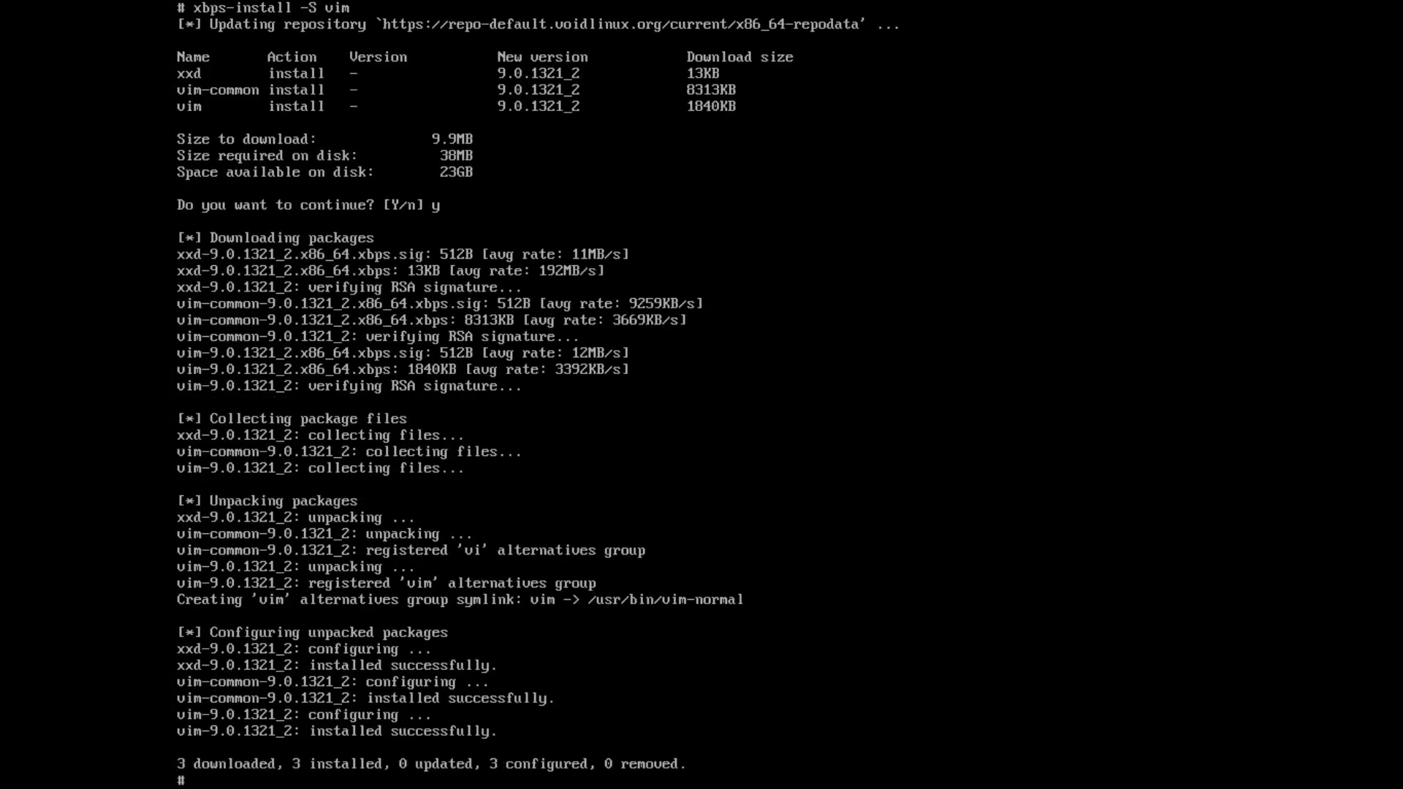
Clear several mistyped sudo and xbps command fragments in the root shell.
text(suddo)
key(BackSpace)
key(BackSpace)
key(Return)
text(xb)
text(p)
key(BackSpace)
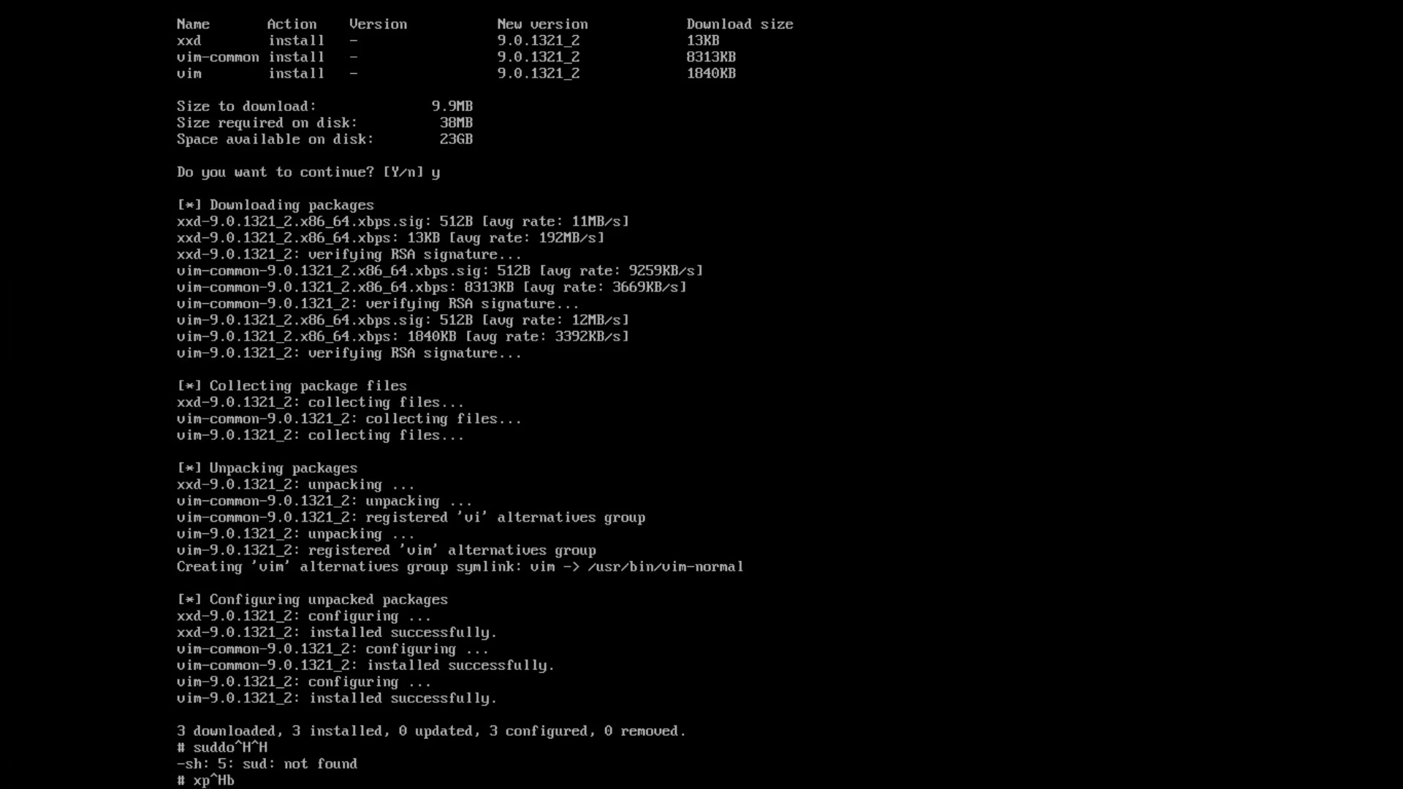
text(b)
key(BackSpace)
key(Return)
Attempt xbps-install -S nano, correcting the 'nanpo' typo.
text(xbps-install -S)
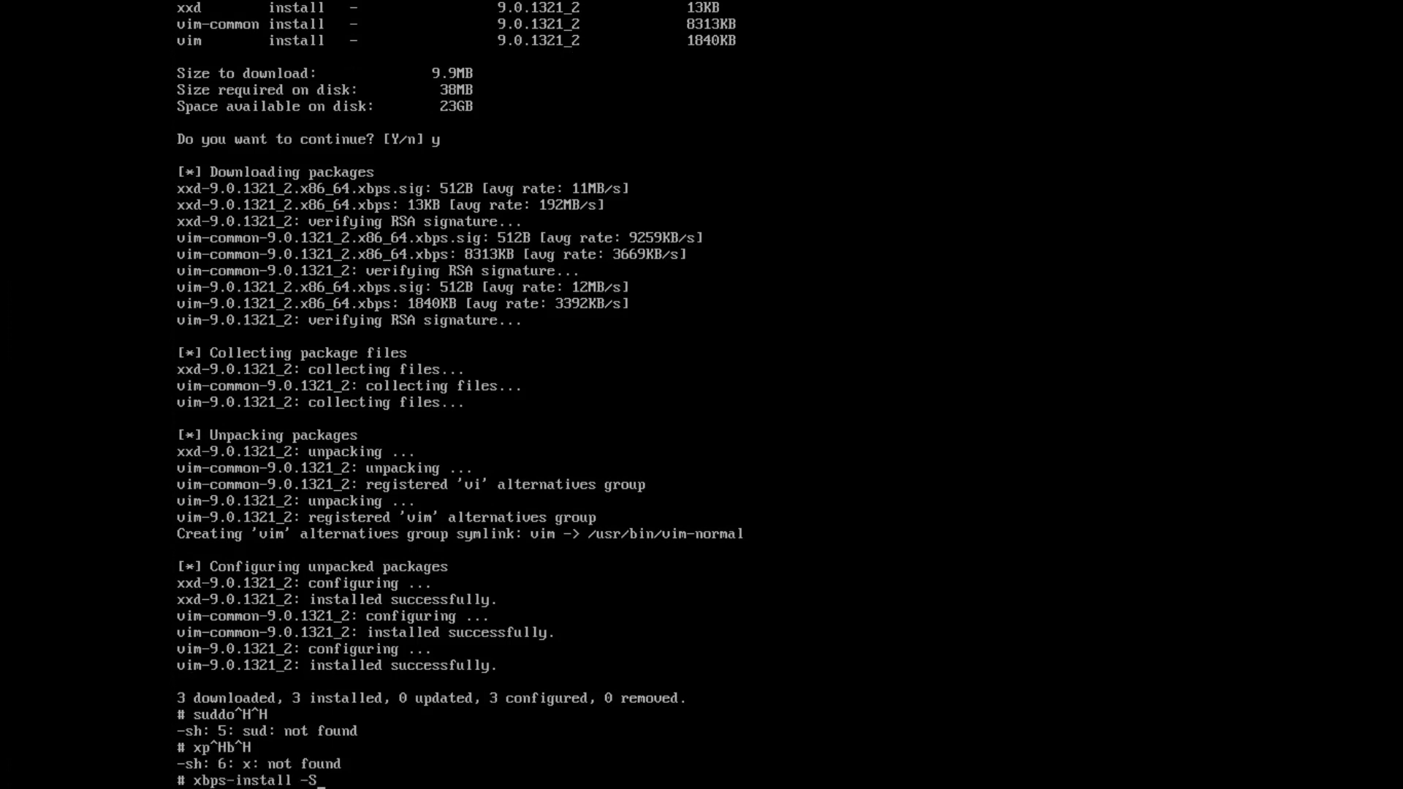
text( nanpo)
key(BackSpace)
key(Return)
key(Up)
key(Up)
key(BackSpace)
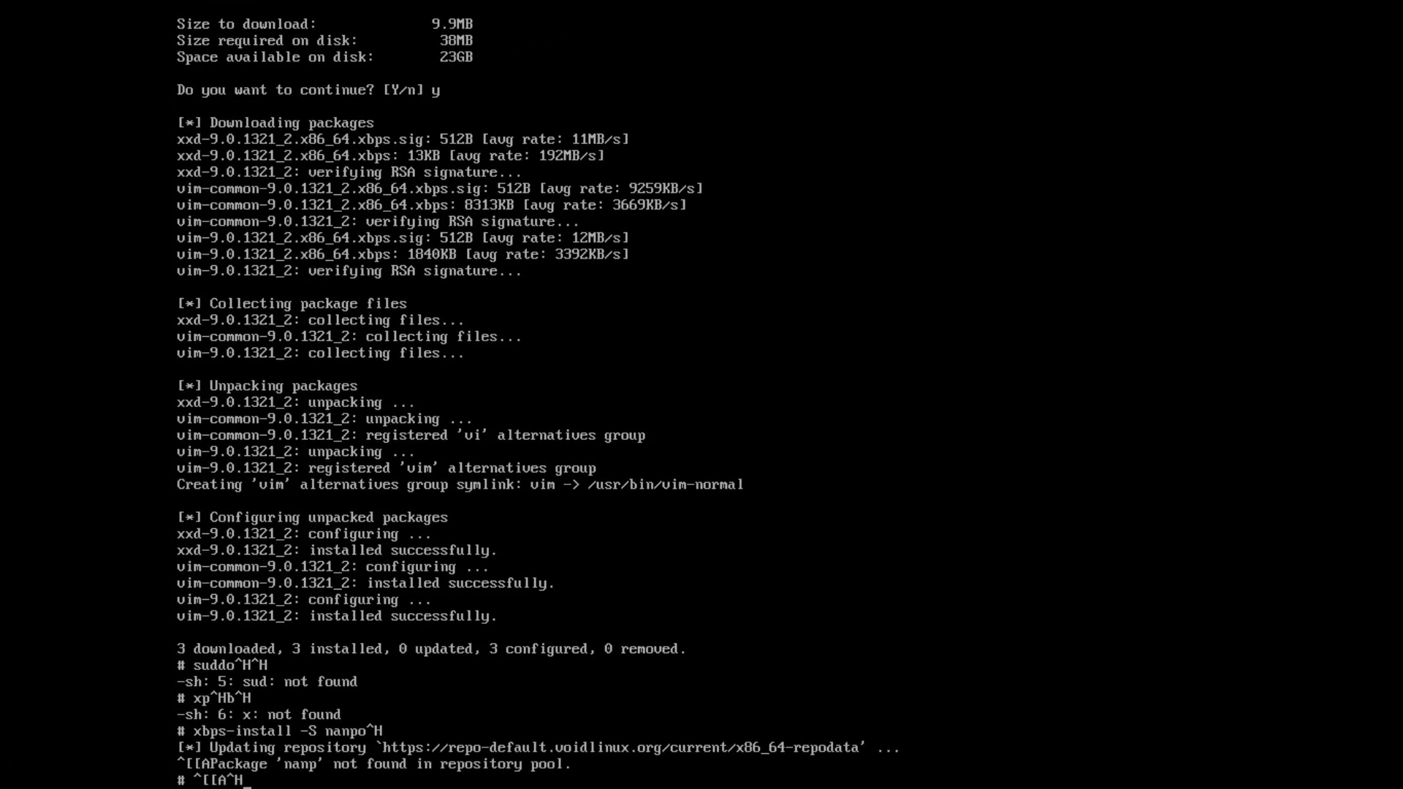
key(BackSpace)
key(Return)
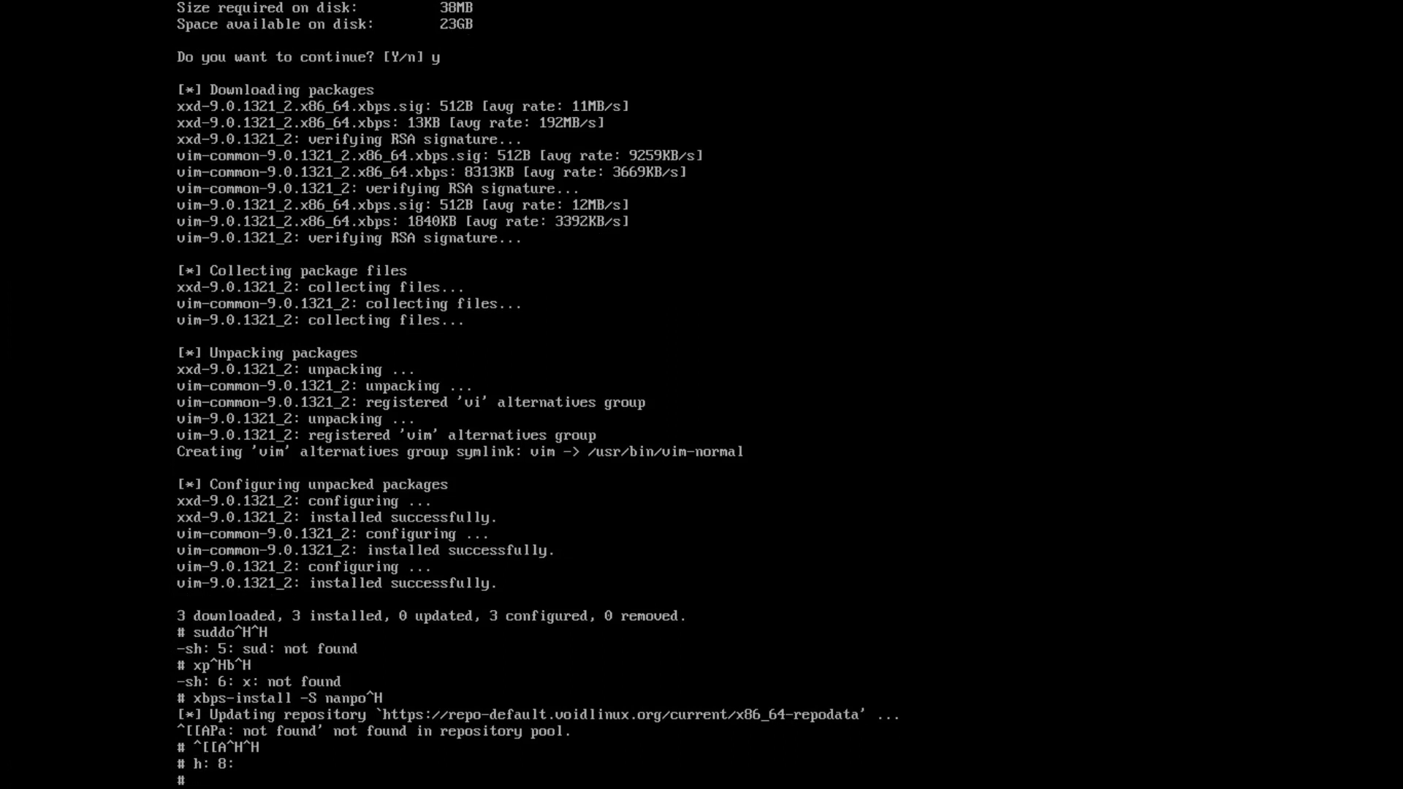
Install nano 7.2_1 with xbps-install -S nano, then enter vim /etc/passwd.
text(sud)
key(BackSpace)
key(Return)
text(x)
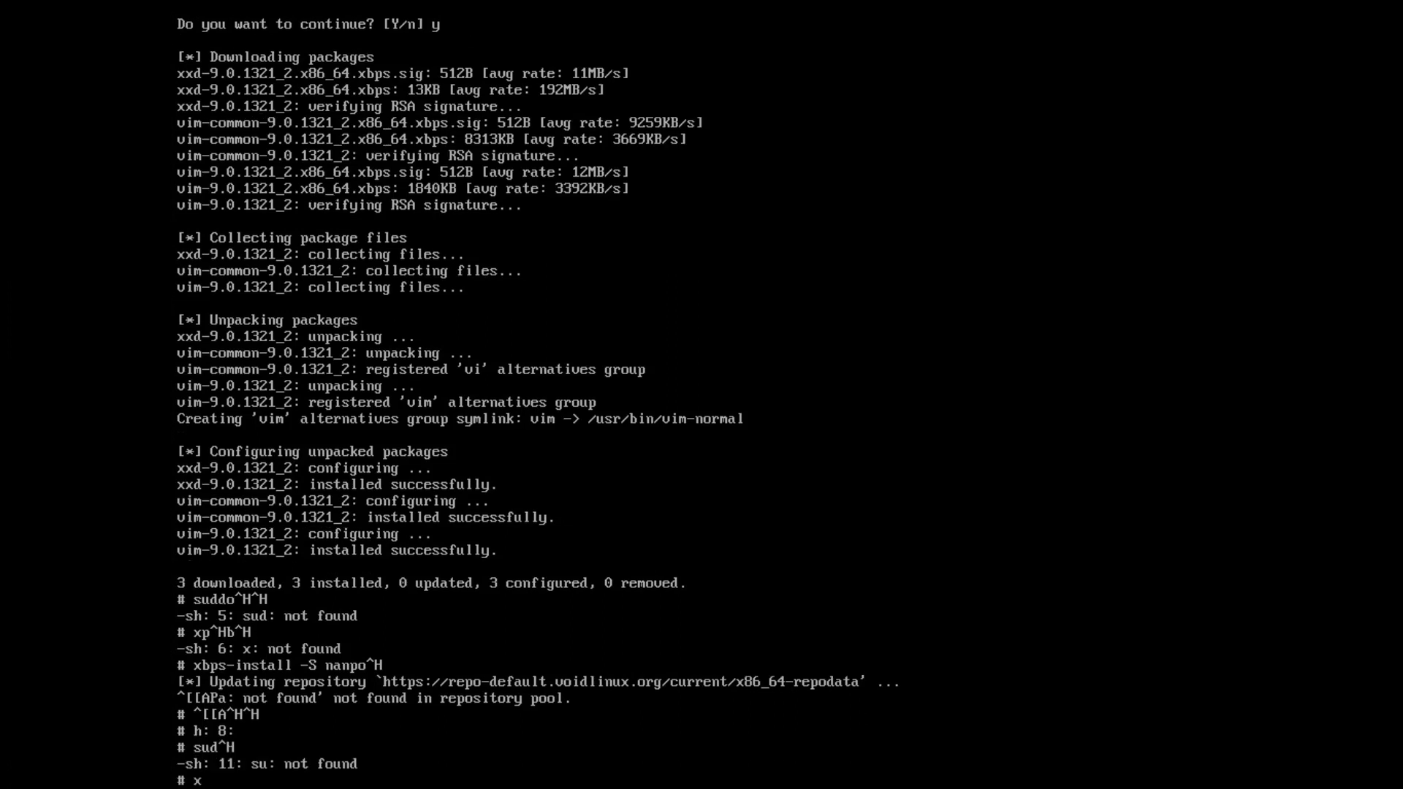
text(bps-install -S nano)
key(Return)
text(y)
key(Return)
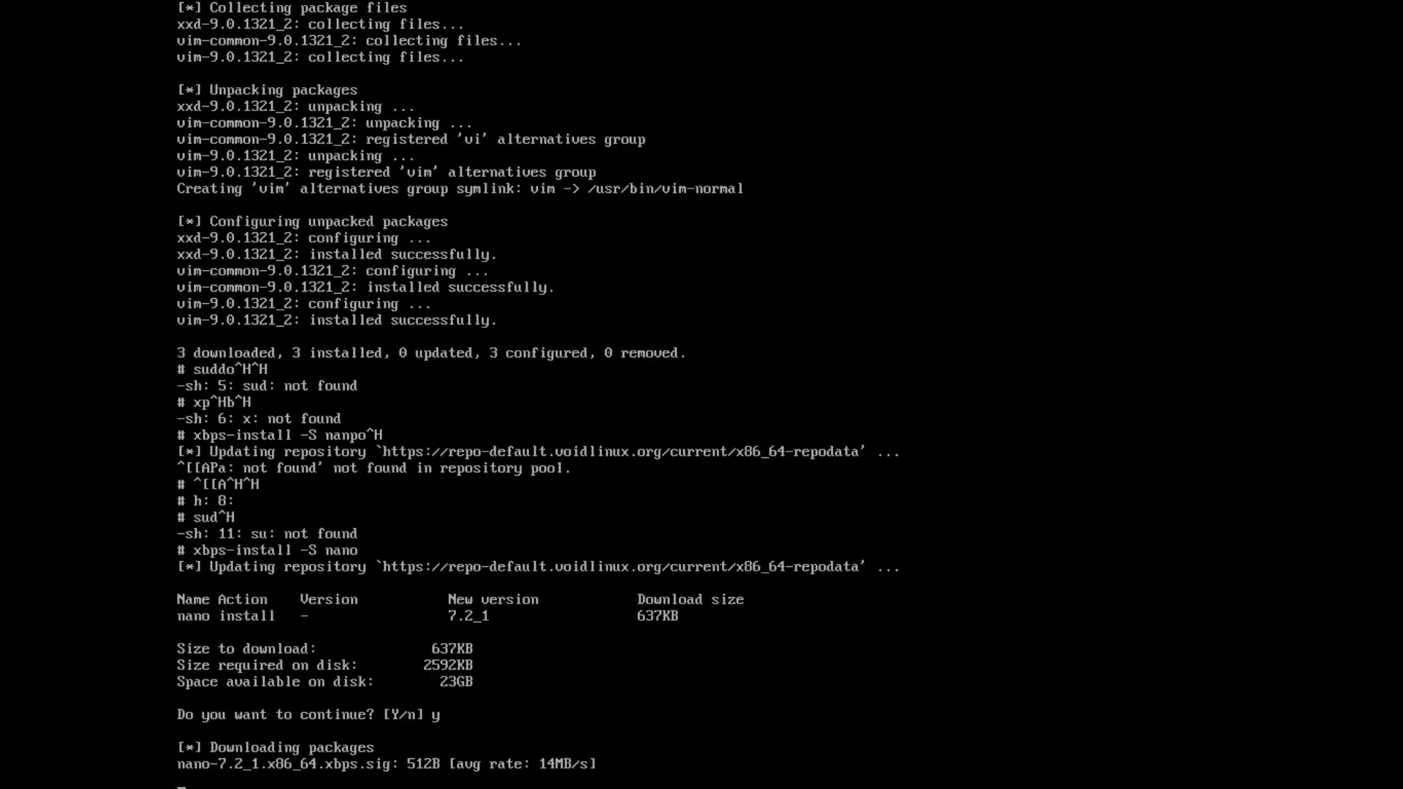
text(vim /etc/)
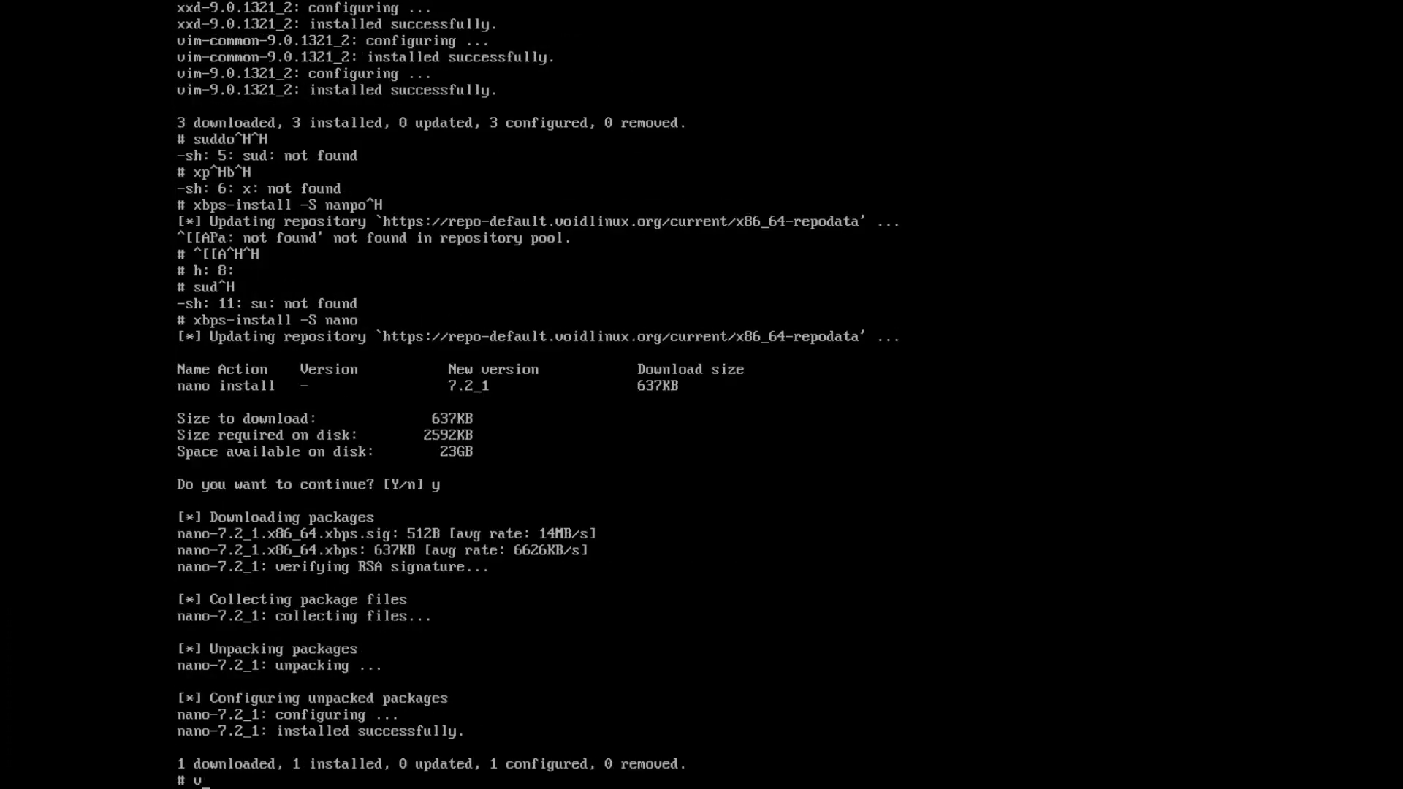
text(passwd)
Open /etc/passwd in vim and change root's shell from /bin/sh to /sbin/nologin.
key(Return)
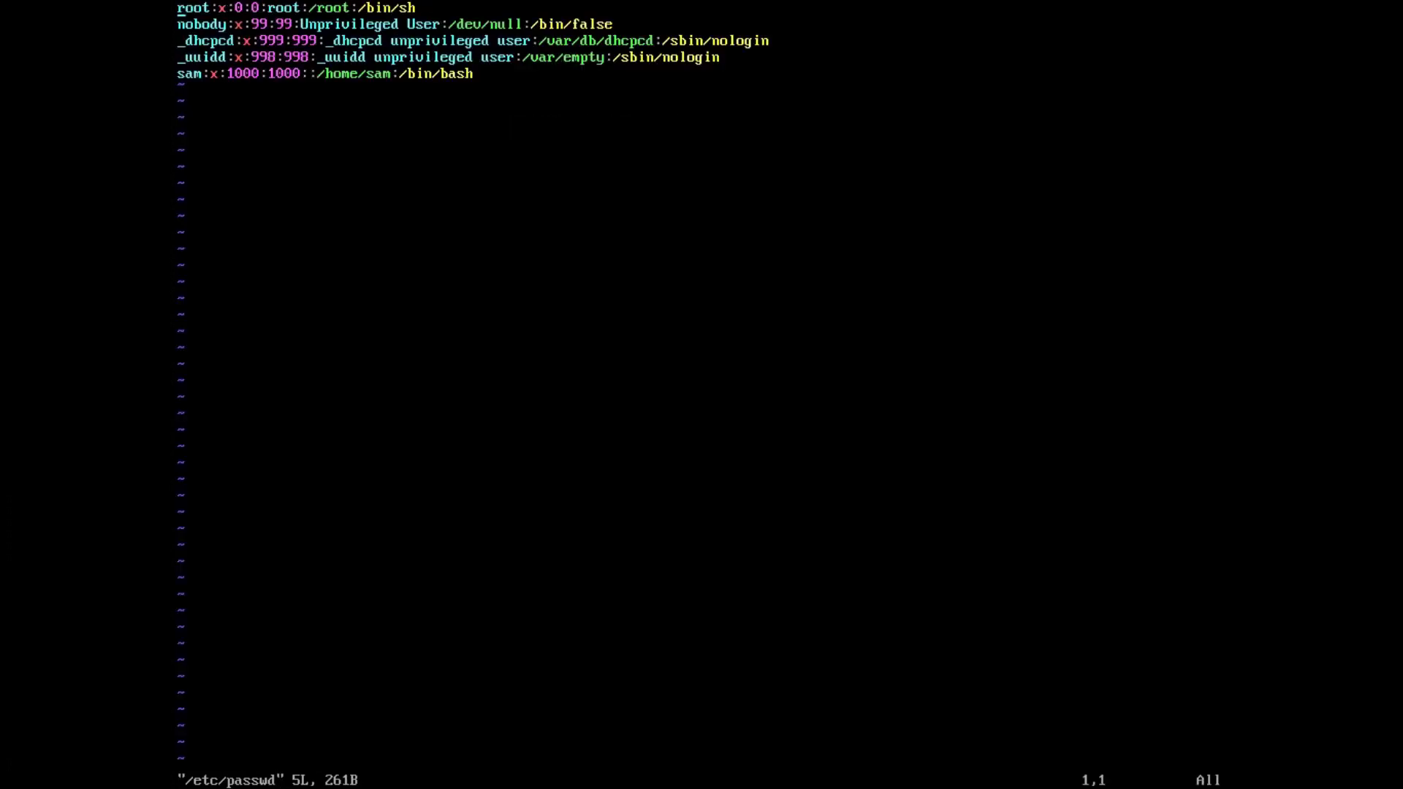
key(l)
key(l)
key(l)
key(l)
key(l)
key(l)
key(l)
key(l)
key(l)
key(l)
key(l)
key(l)
key(l)
key(l)
key(l)
key(l)
key(l)
key(l)
key(l)
key(l)
key(l)
key(l)
key(l)
text(in/s)
key(Right)
key(Right)
key(Right)
key(Right)
key(Right)
key(Right)
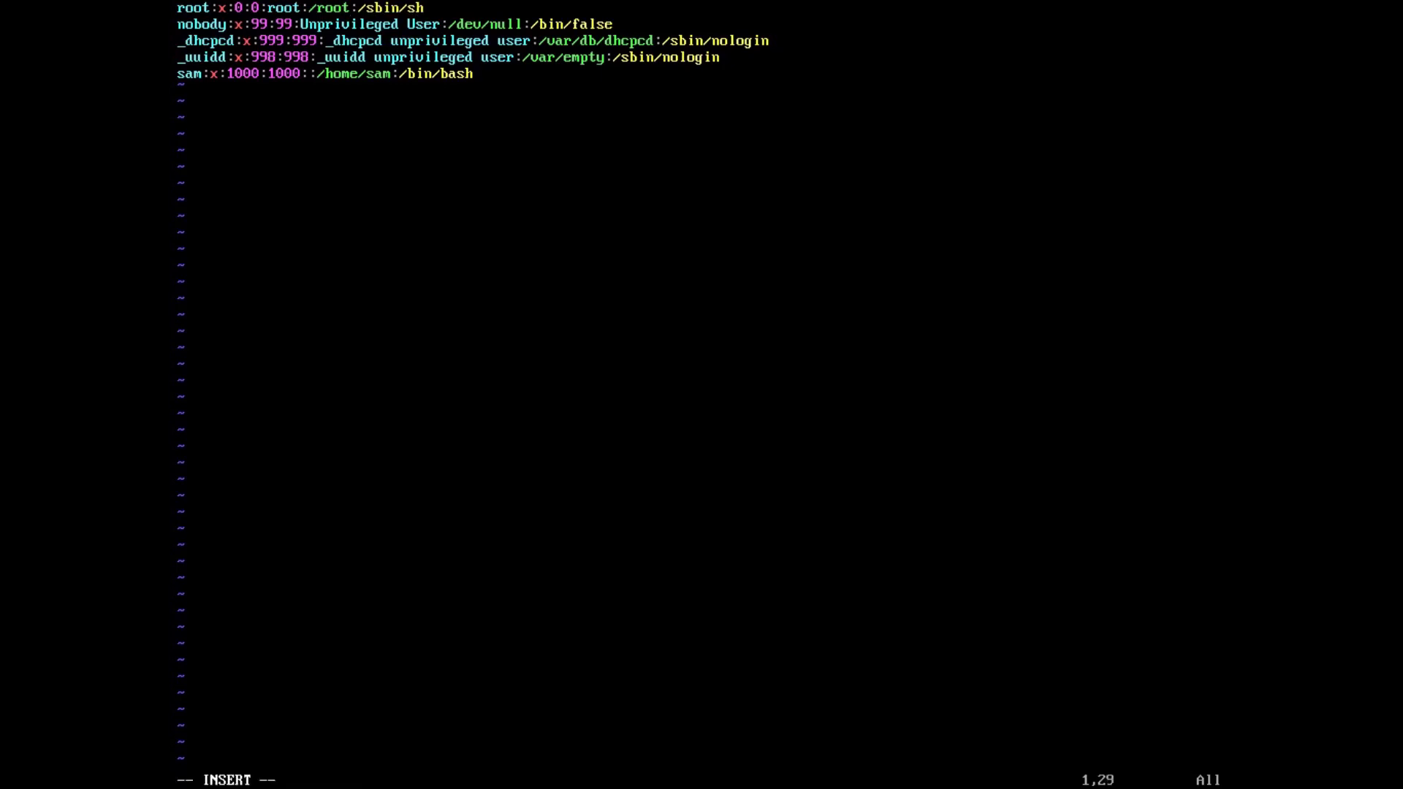
key(BackSpace)
key(BackSpace)
text(nolgon)
key(BackSpace)
key(BackSpace)
key(BackSpace)
text(ogin)
key(Escape)
Save the file with :w and quit vim with :q!
text(:w)
key(Return)
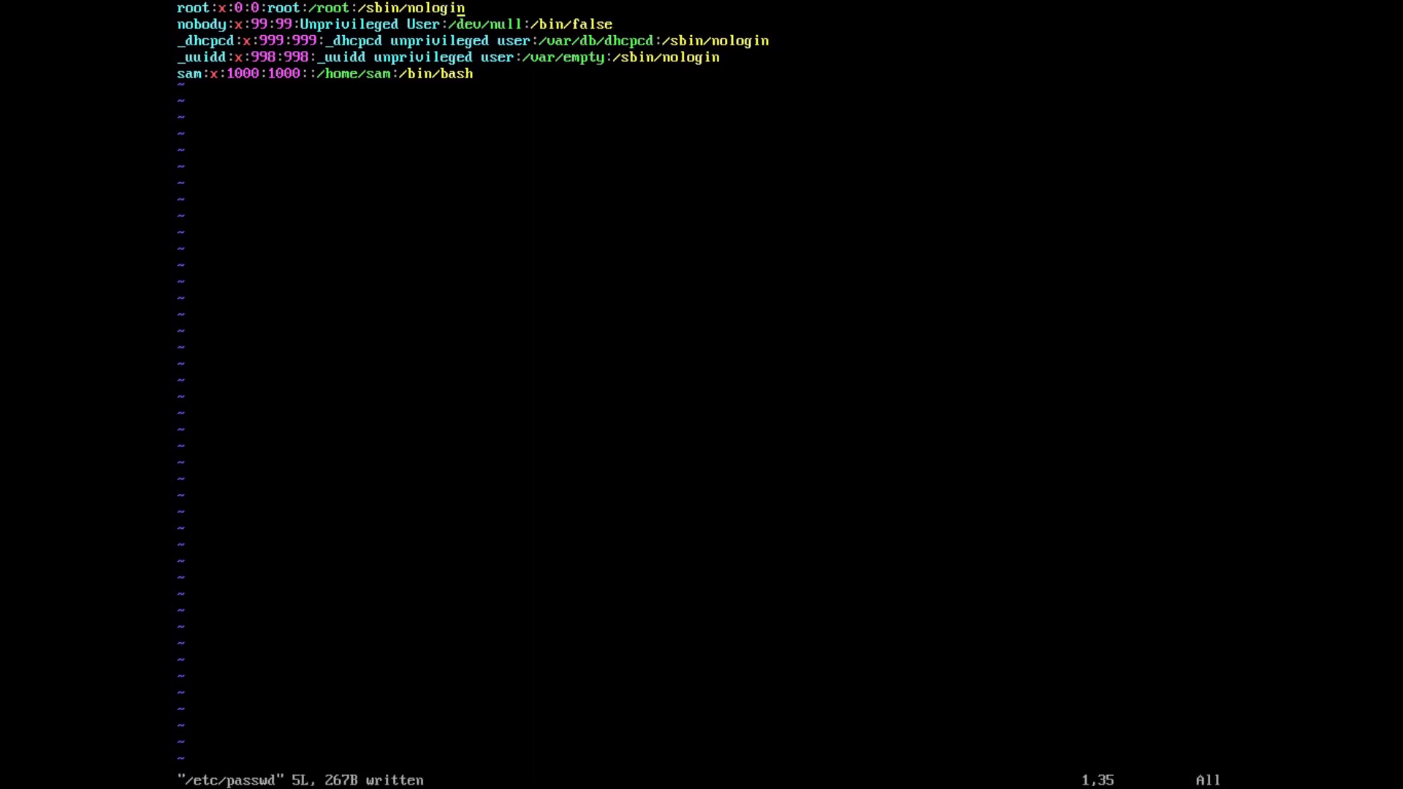
text(:q!)
key(BackSpace)
key(BackSpace)
text(q!)
key(Return)
Try running usermod -aG wheel at the root prompt, correcting the mistyped group name and command line.
text(use)
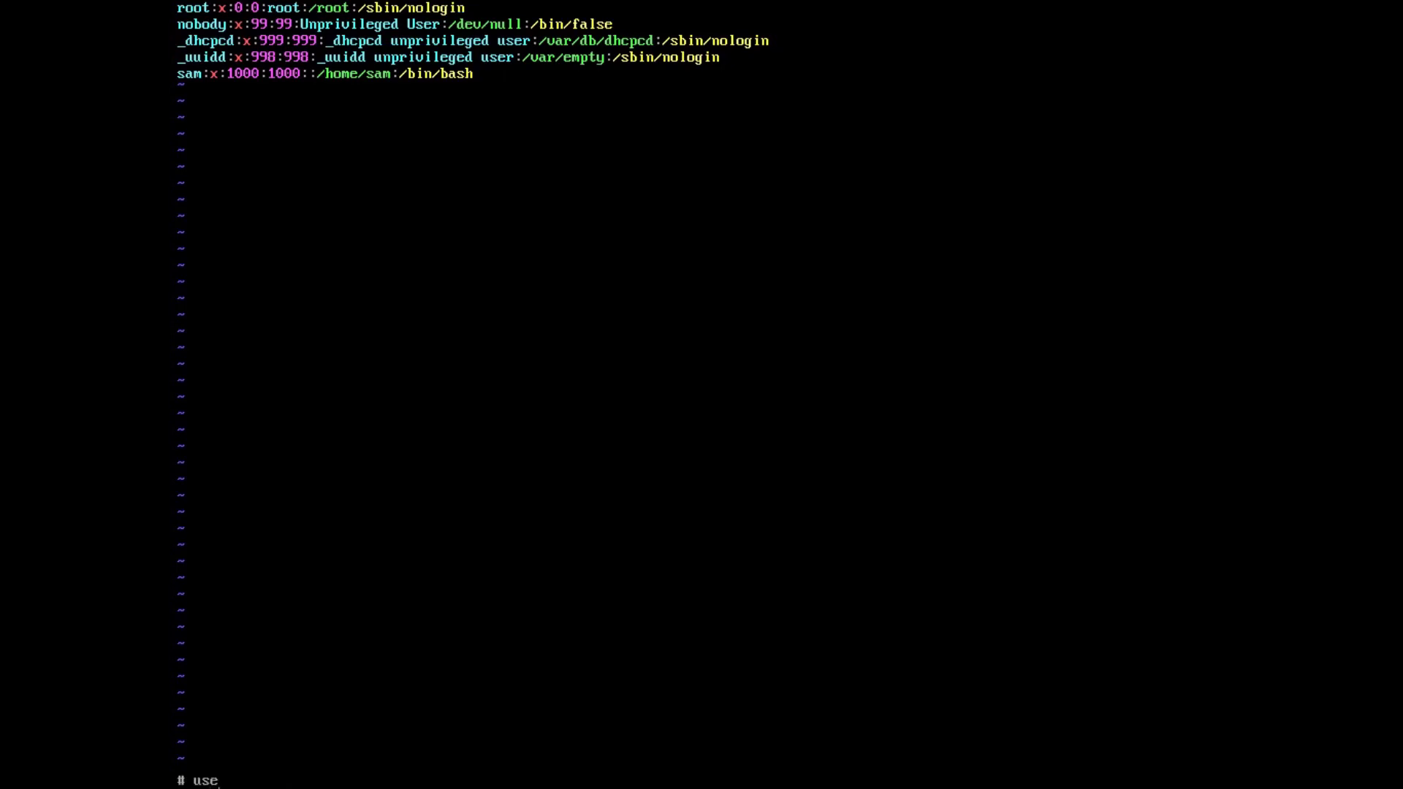
text(rmod -aG whell)
key(BackSpace)
key(Return)
key(Up)
key(Up)
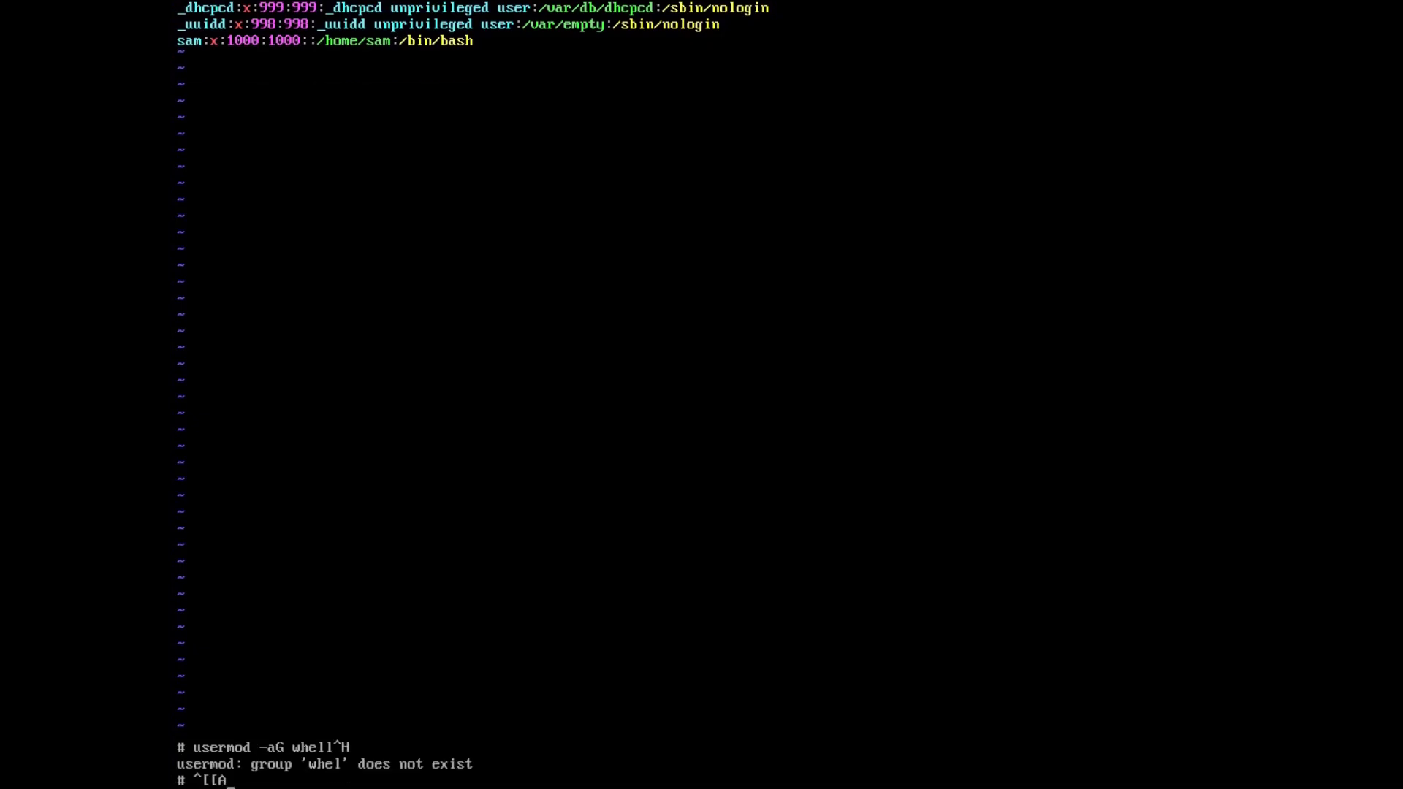
key(BackSpace)
key(BackSpace)
key(Return)
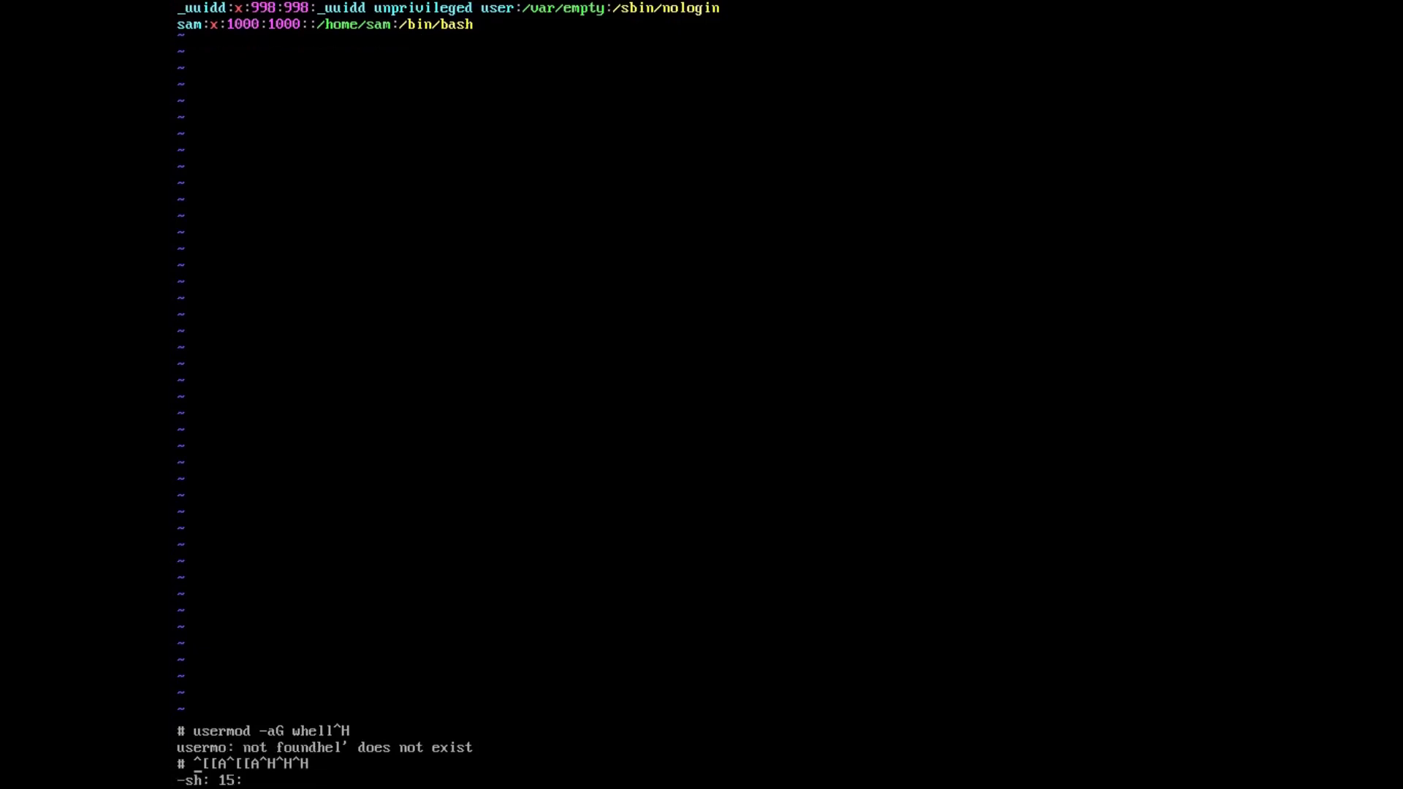
key(Return)
text(va)
key(BackSpace)
key(Return)
Start a bash shell and add sam to the wheel and tty groups with usermod -aG.
text(bash)
key(Return)
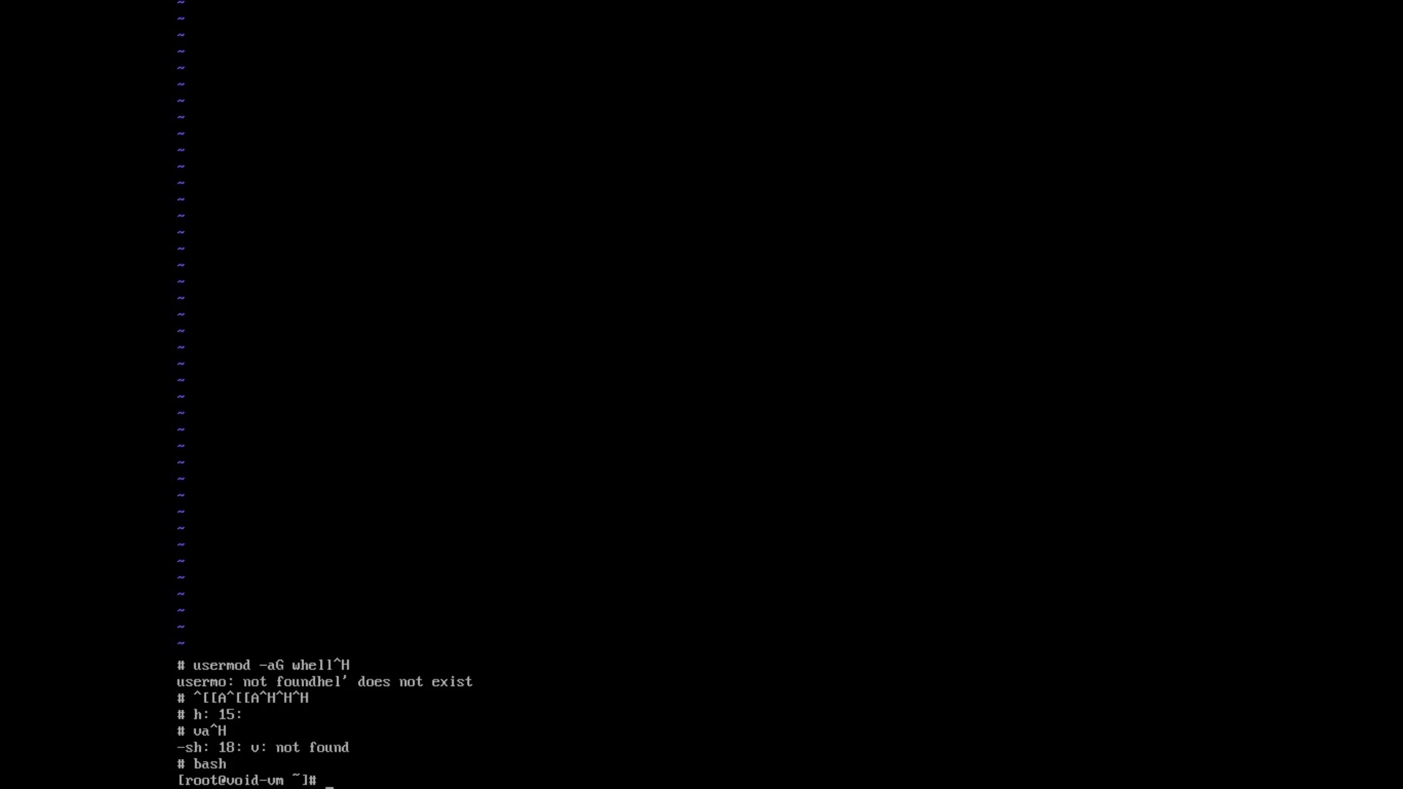
text(usermod -aG whee)
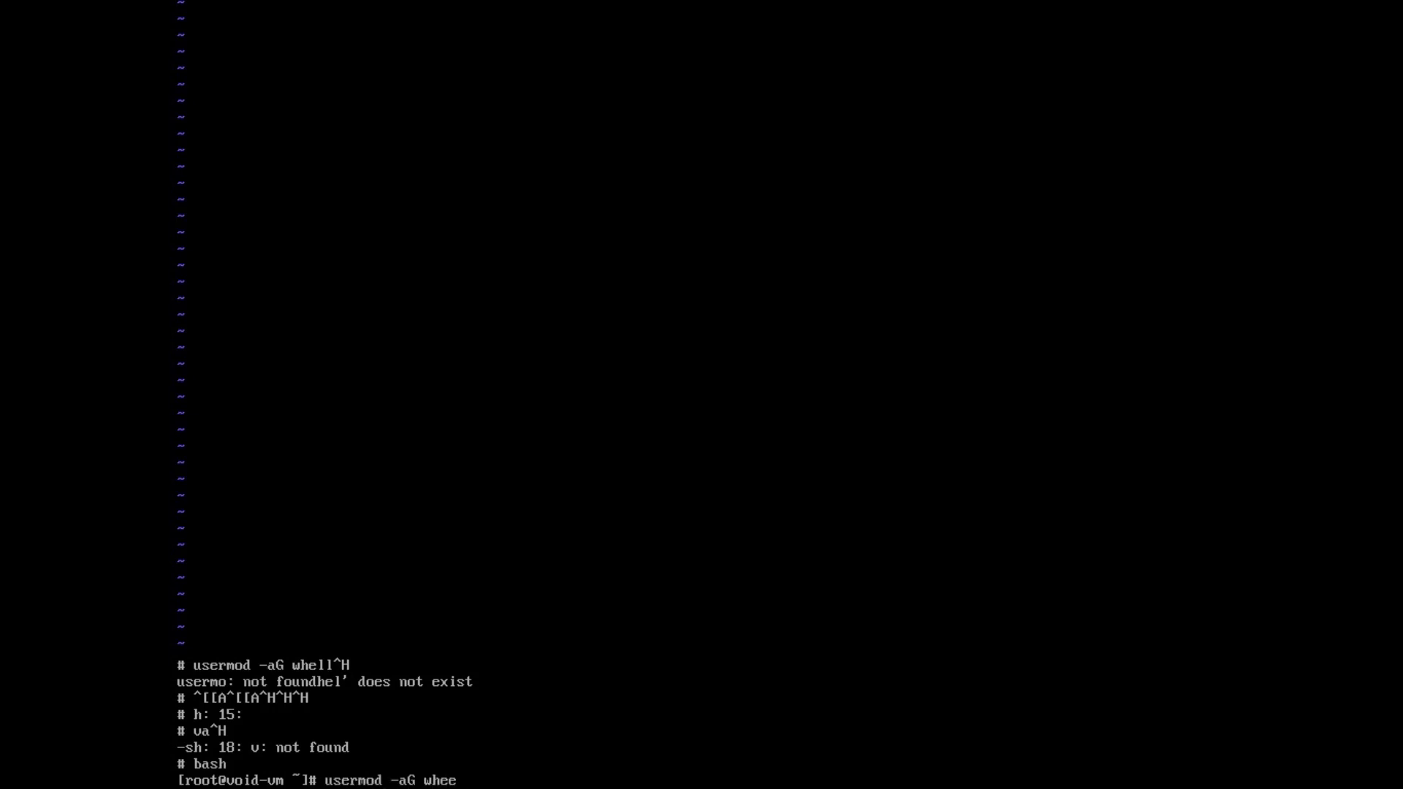
text(l sam)
key(Return)
text(user)
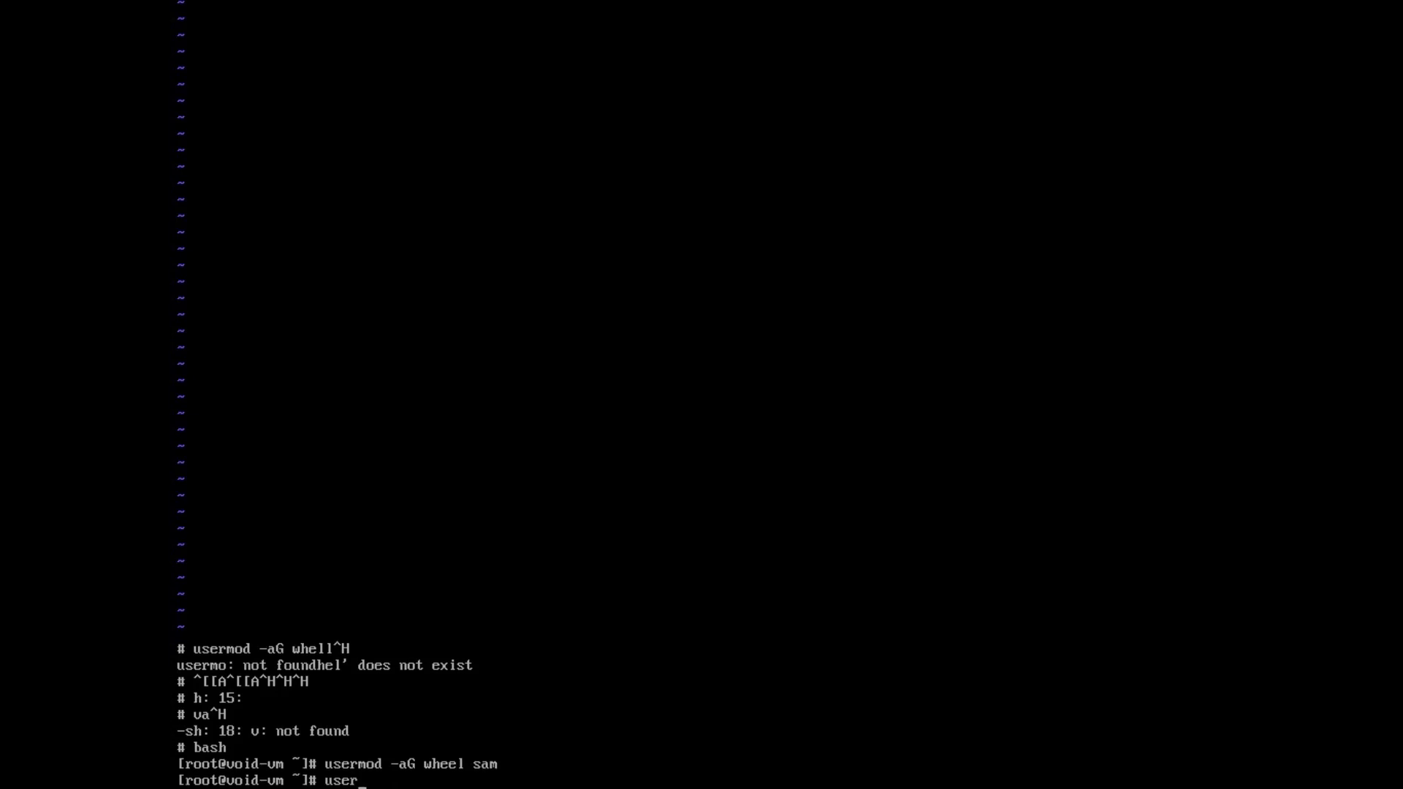
text(mod -aG tty sam)
key(Return)
Add sam to the audio and video groups, then exit the bash shell.
text(usermod )
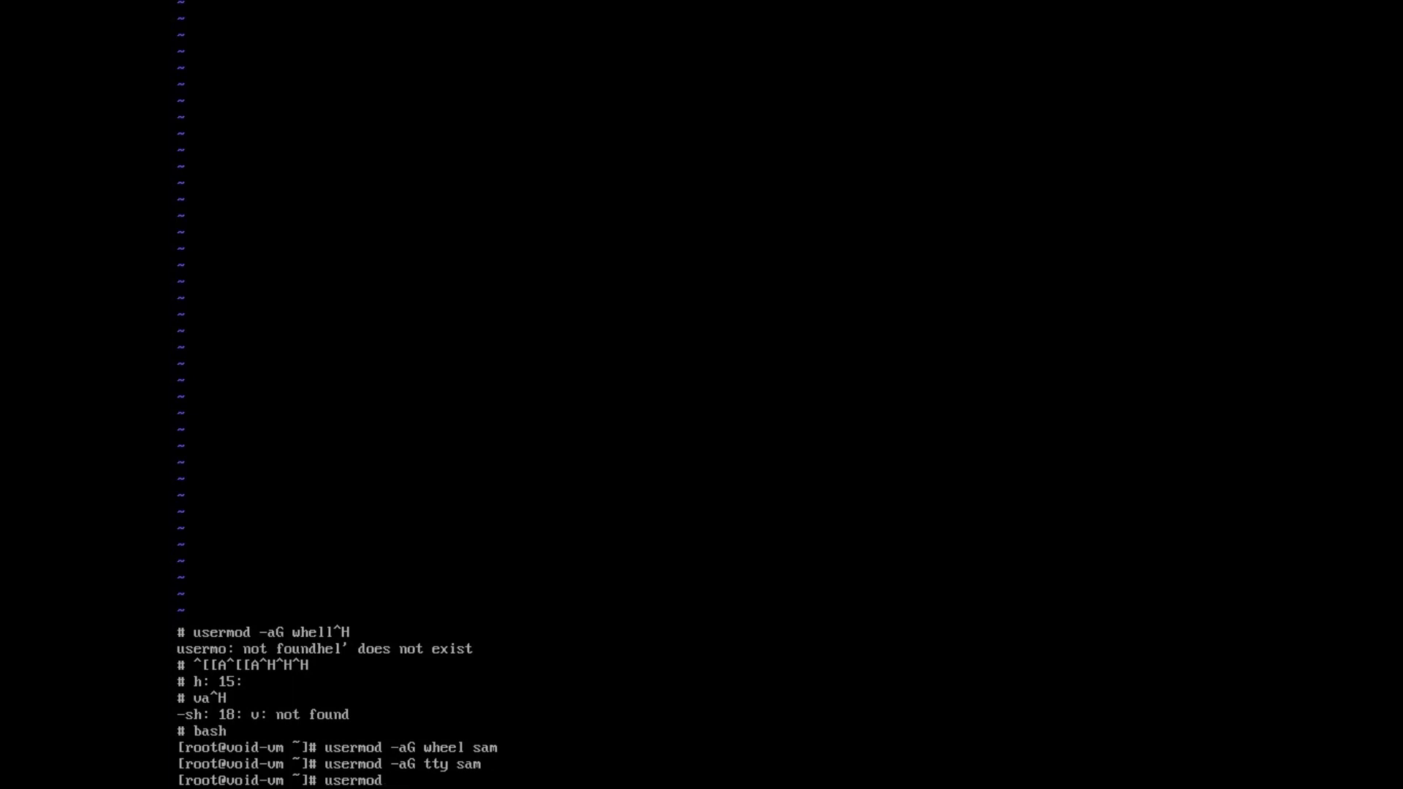
text(-aG audio sam)
key(Return)
text(usermod -aG)
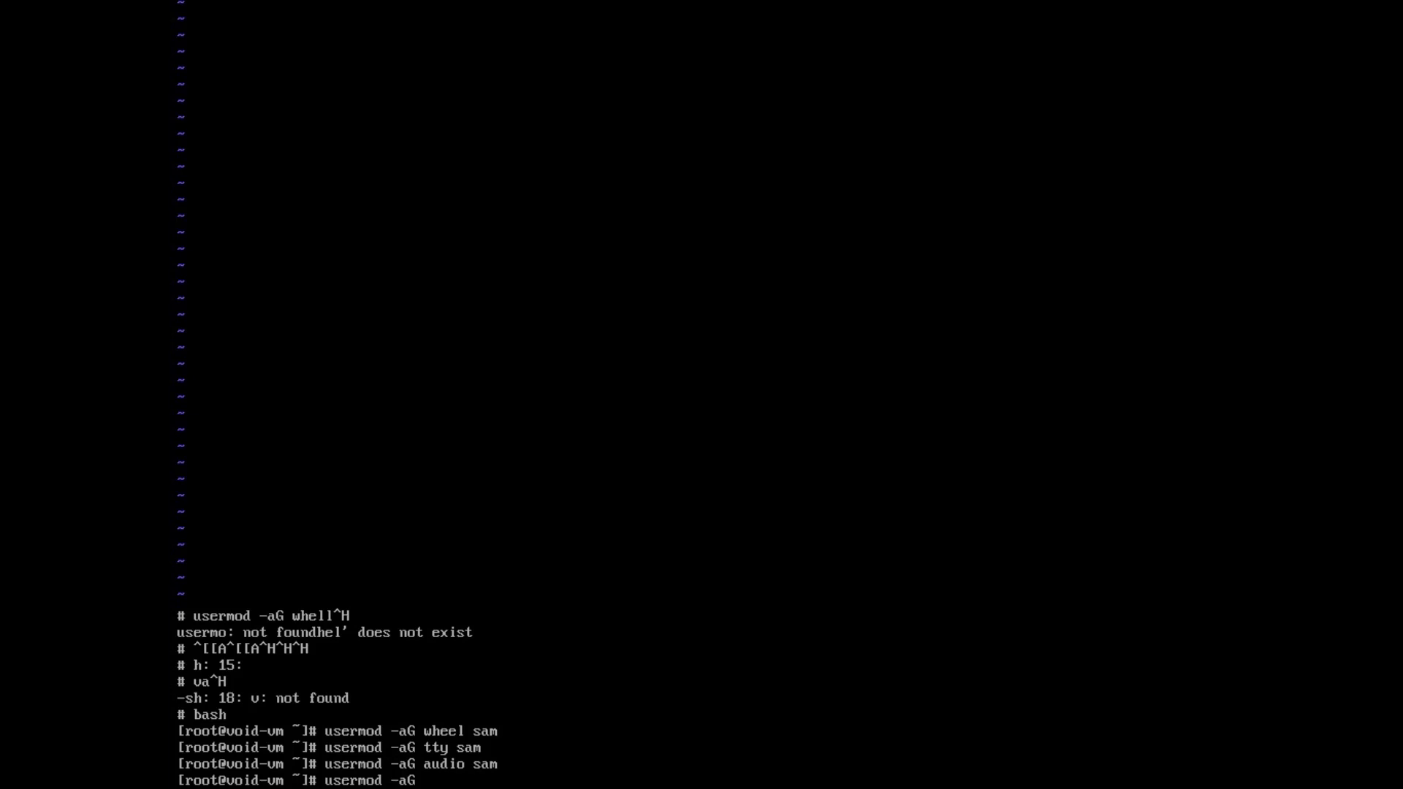
text( video sam)
key(Return)
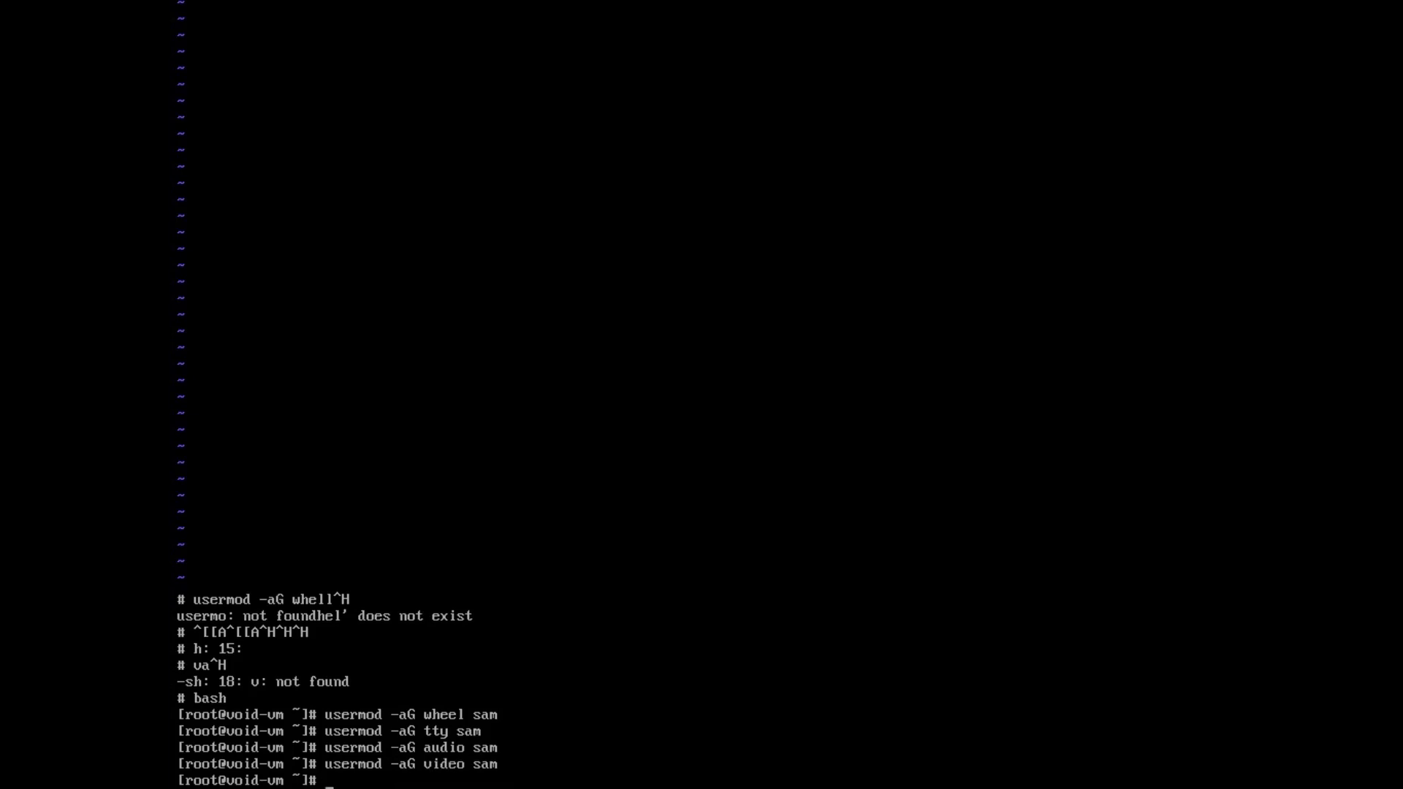
text(exit)
key(Return)
Log out of root, log in as sam, and list sam's groups.
text(exit)
key(Return)
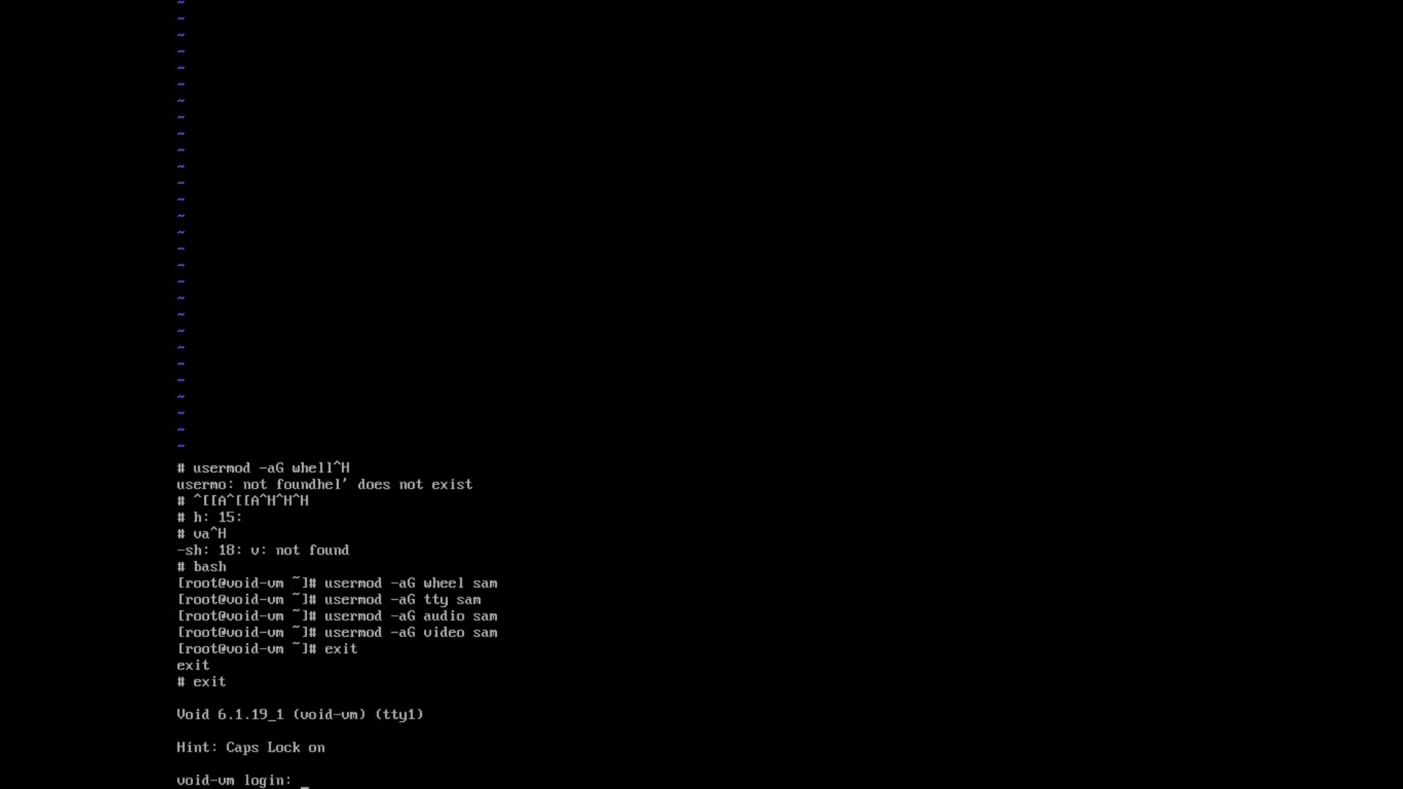
text(sam)
key(Return)
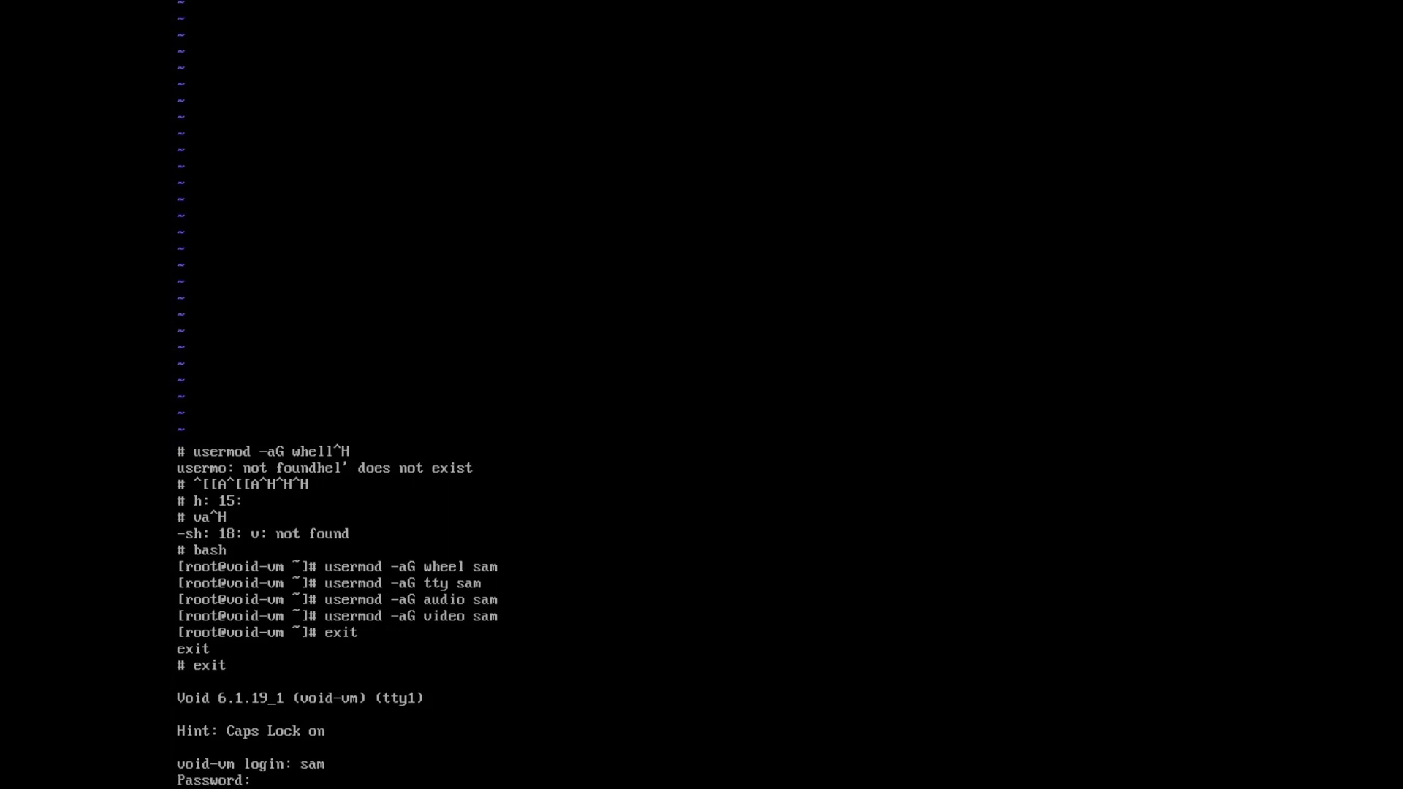
key(Return)
text(groups)
key(Return)
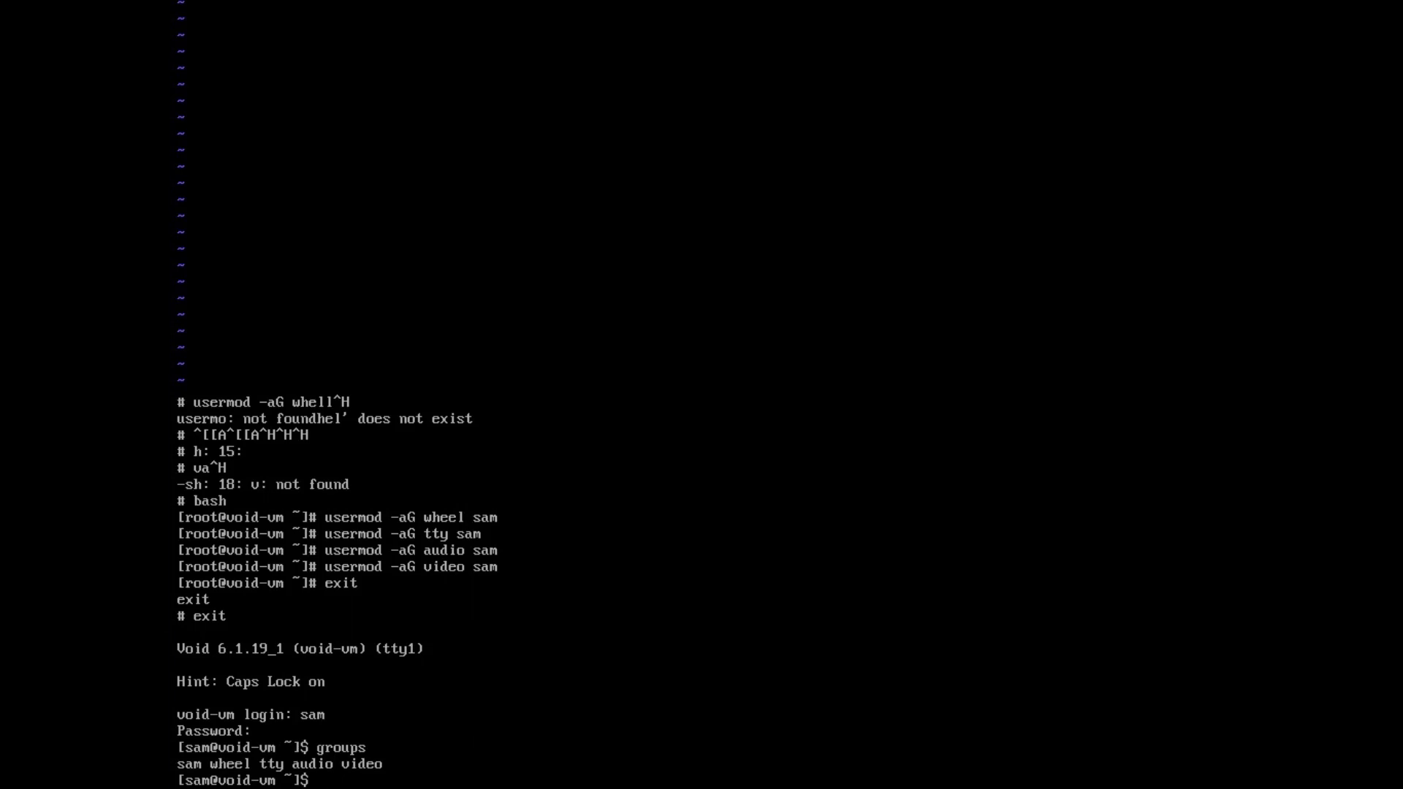
Install neofetch with sudo xbps-install -S neofetch, entering the password and confirming with y.
text(sudo xcp)
key(BackSpace)
key(BackSpace)
text(bps-insta)
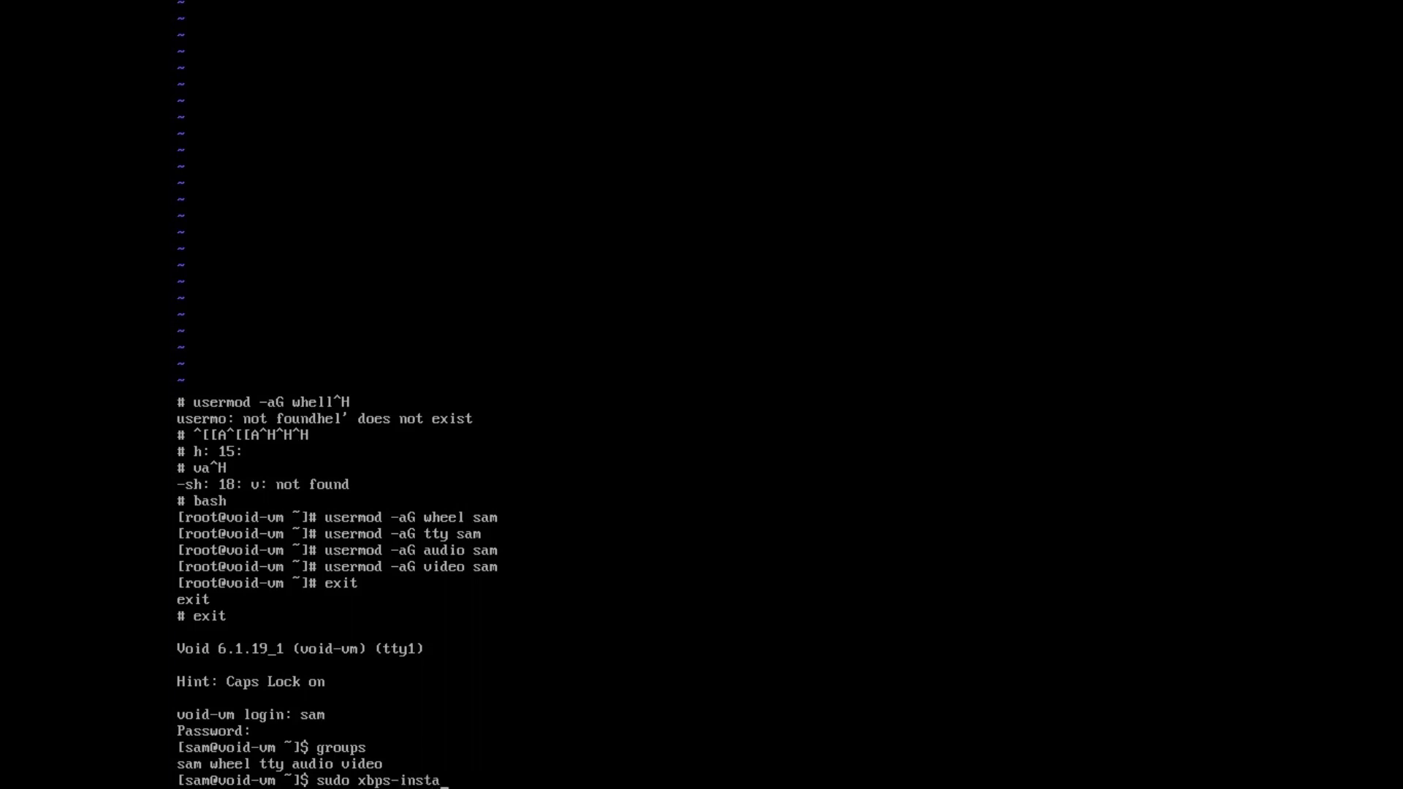
text(ll -S neofetch)
key(Return)
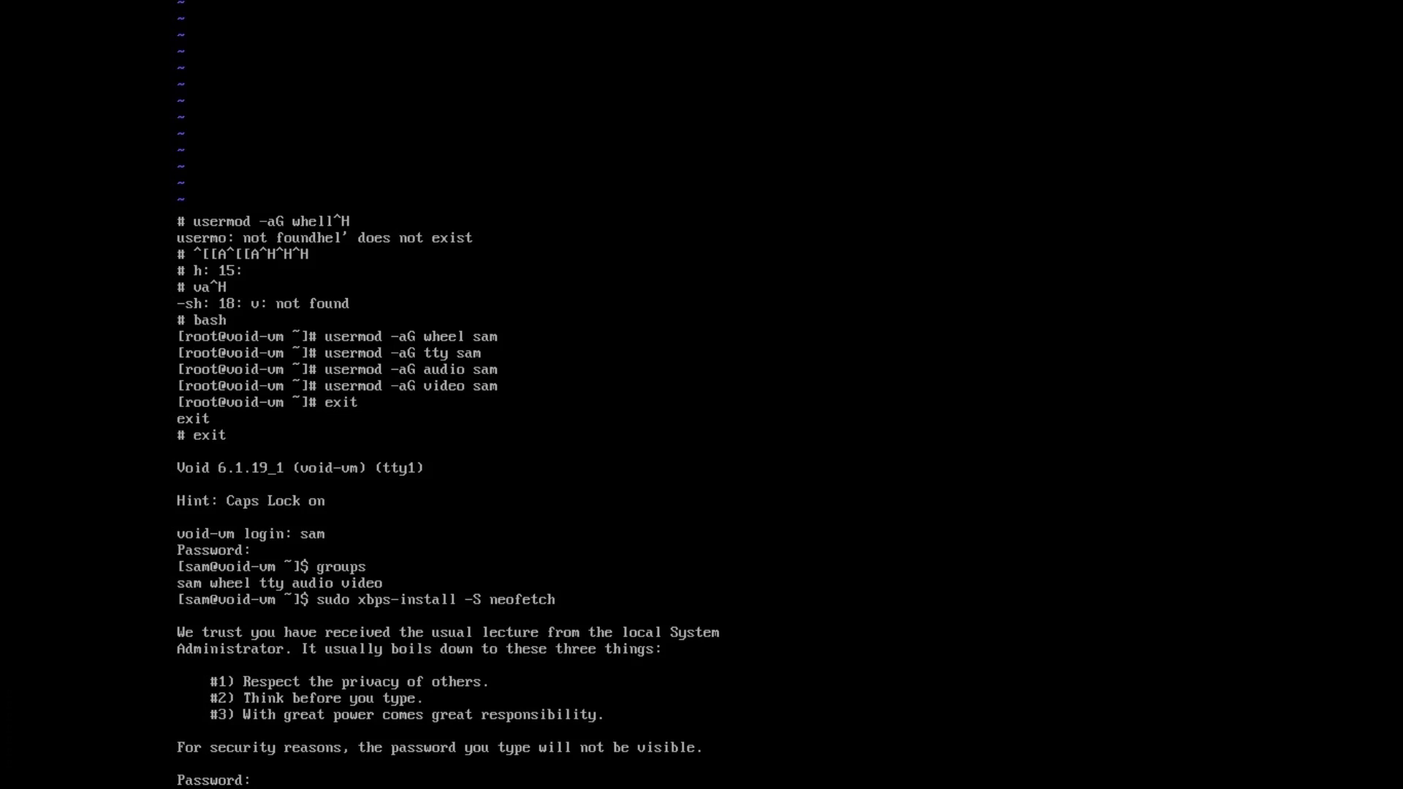
key(Return)
text(y)
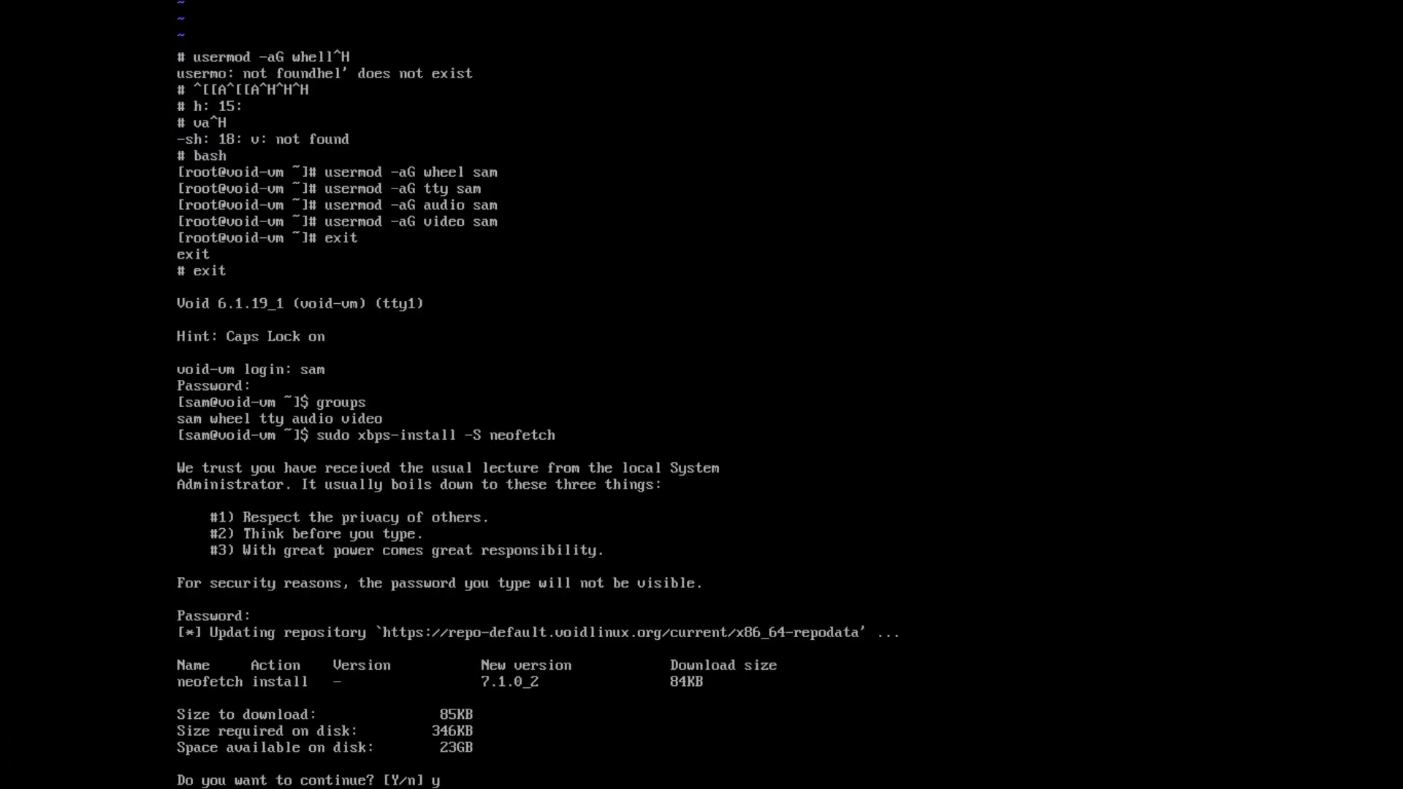
key(Return)
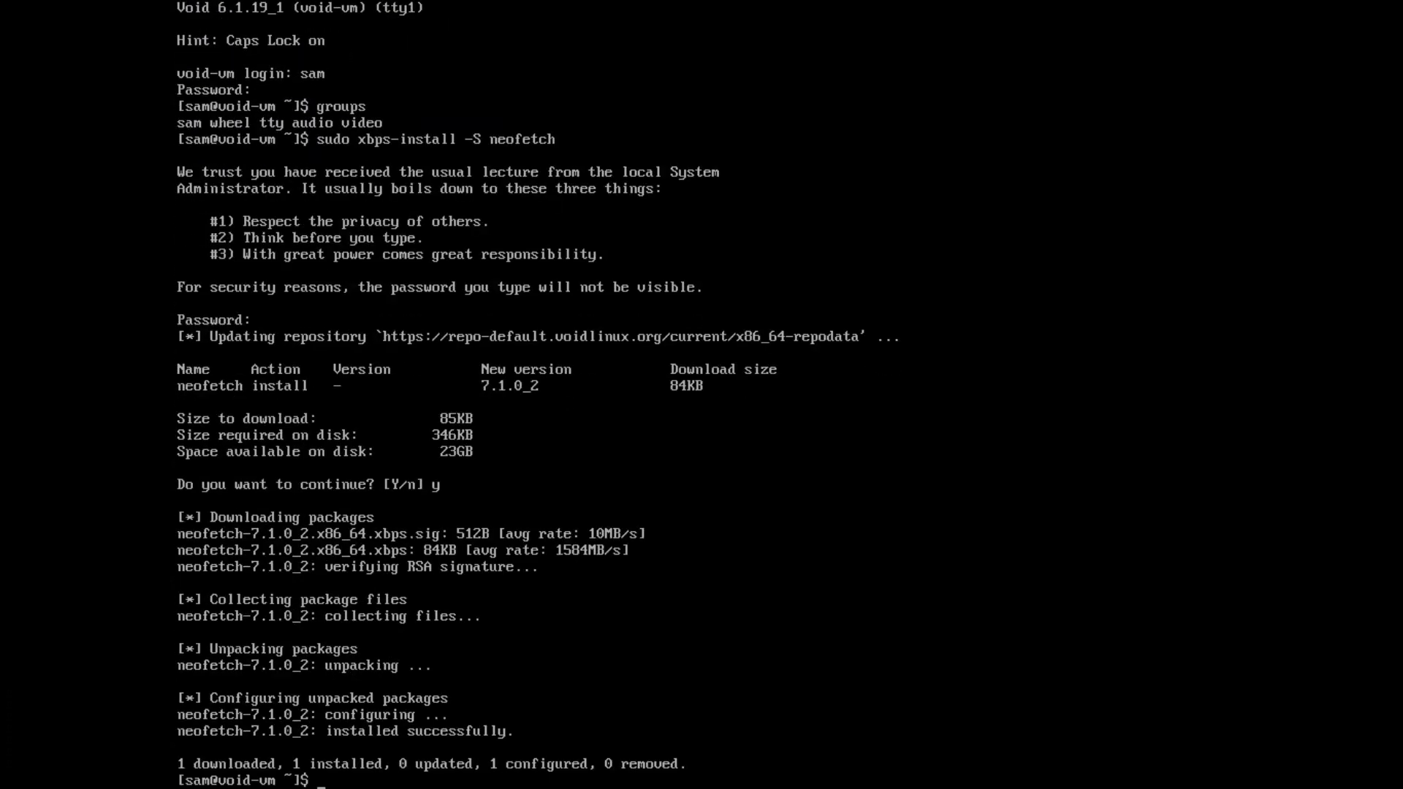
Clear the console, run neofetch, then enter xbps-pkgdb -m hold linux6.1, which fails with permission denied.
text(reset)
key(Return)
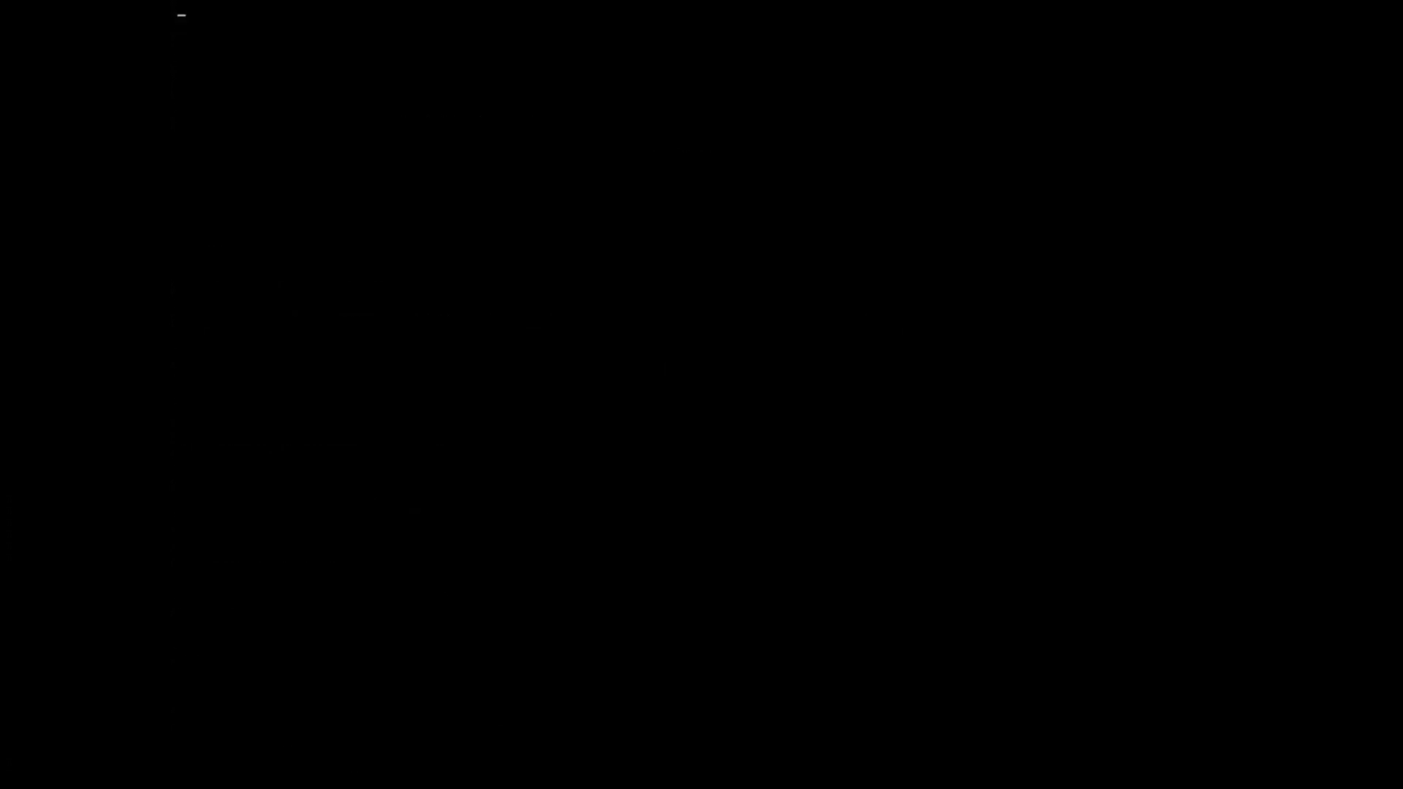
text(neofetch)
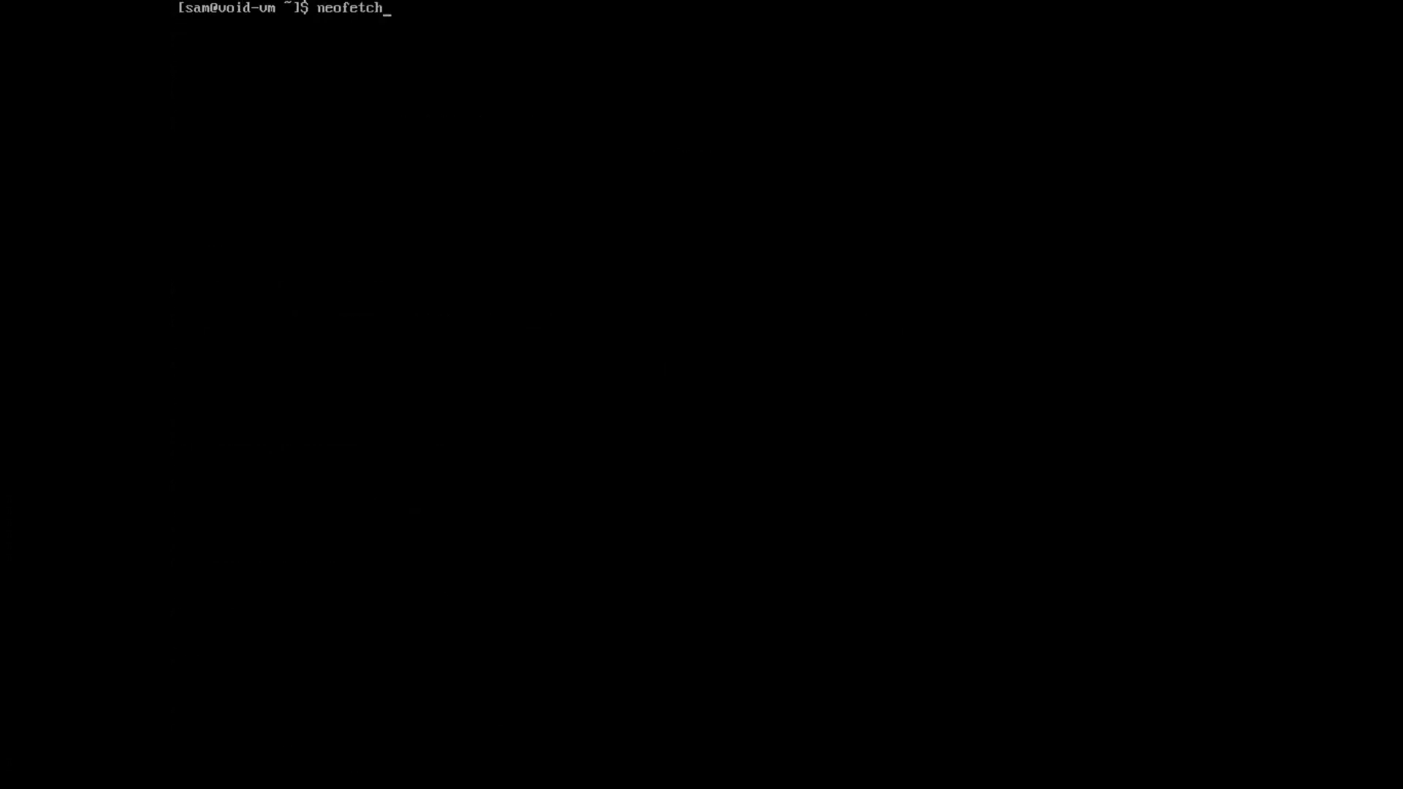
key(Return)
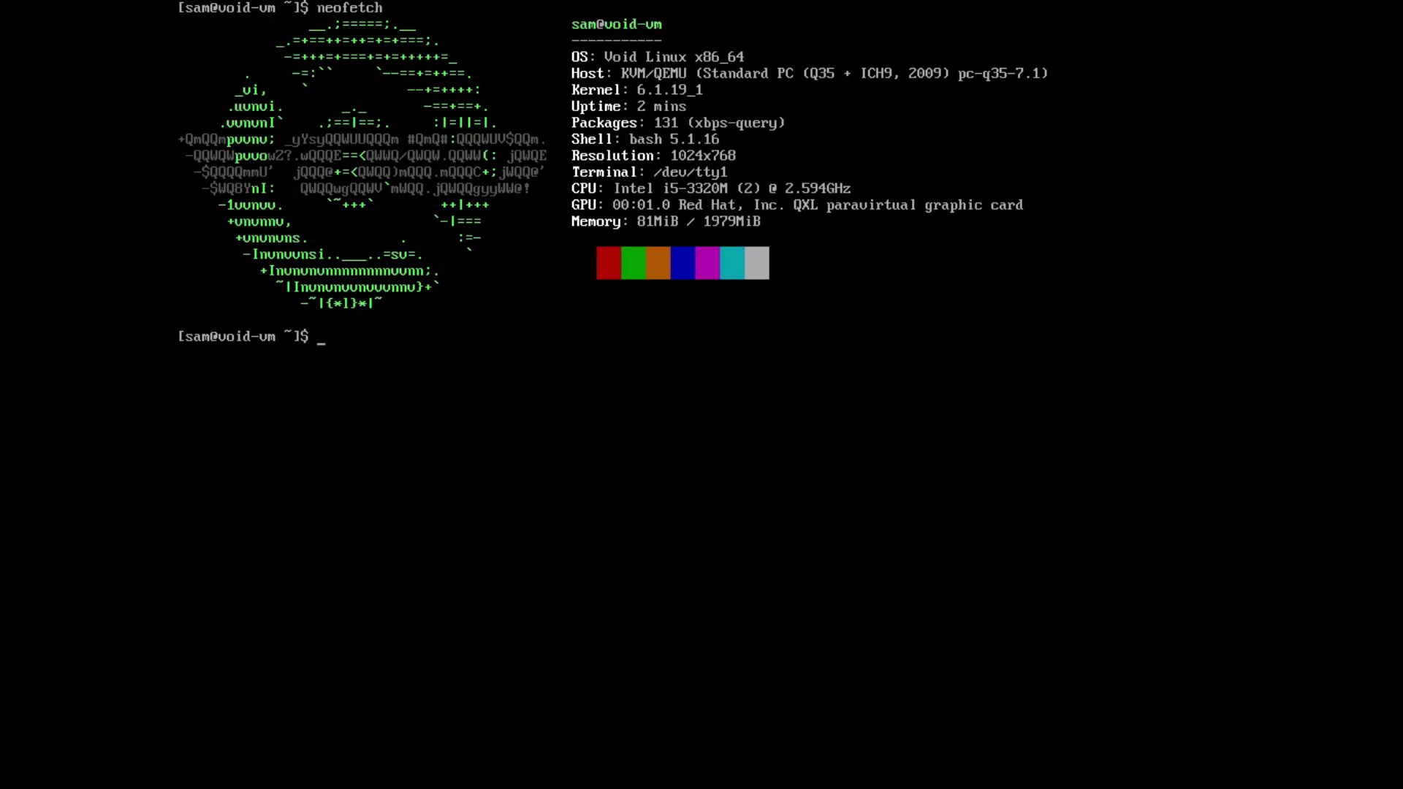
text(xbps-pkgdb -m hold linux6.1)
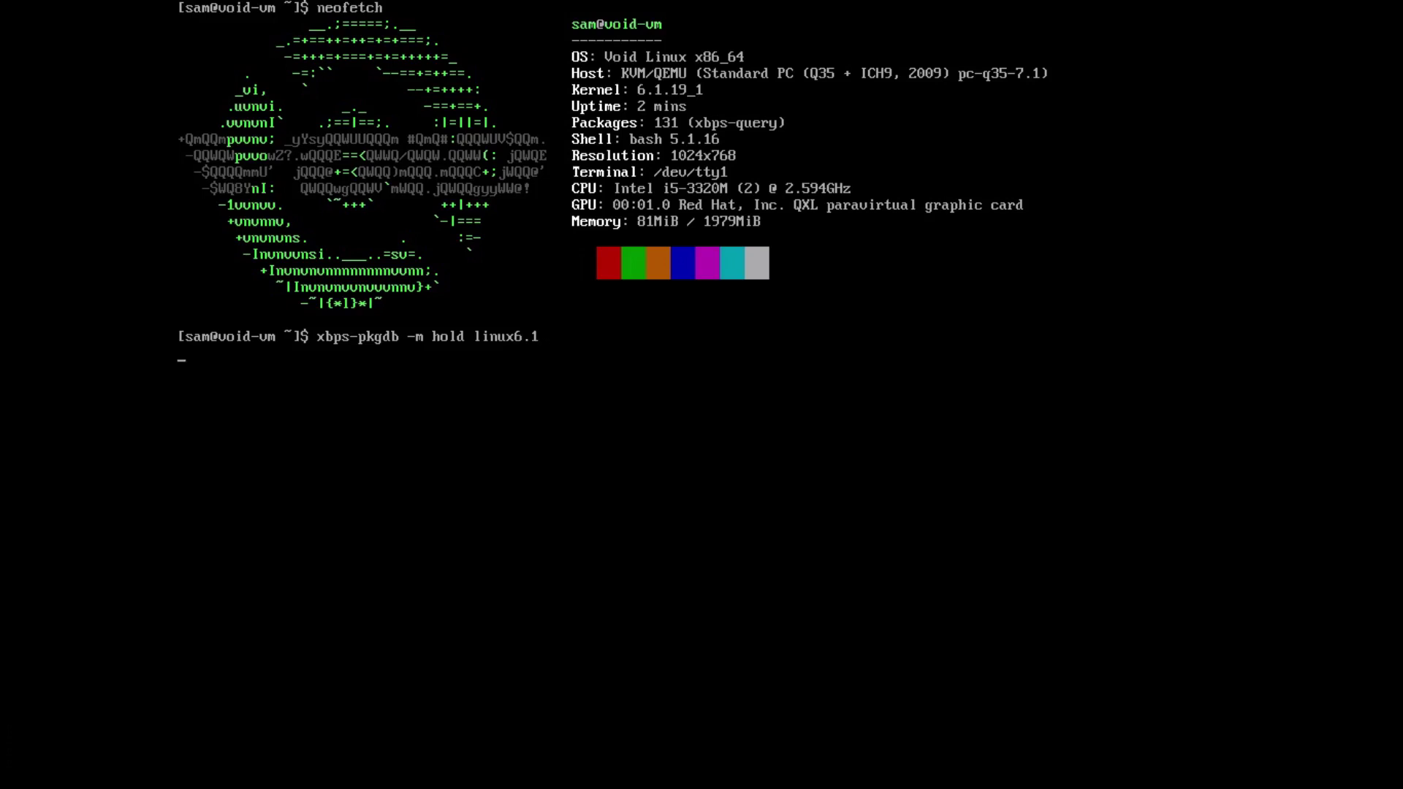
text( failed to lock pkgdb: Permission denied [sam@void-vm ~]$ sudo xbp)
text(s-pk)
text(gdb)
text( -m)
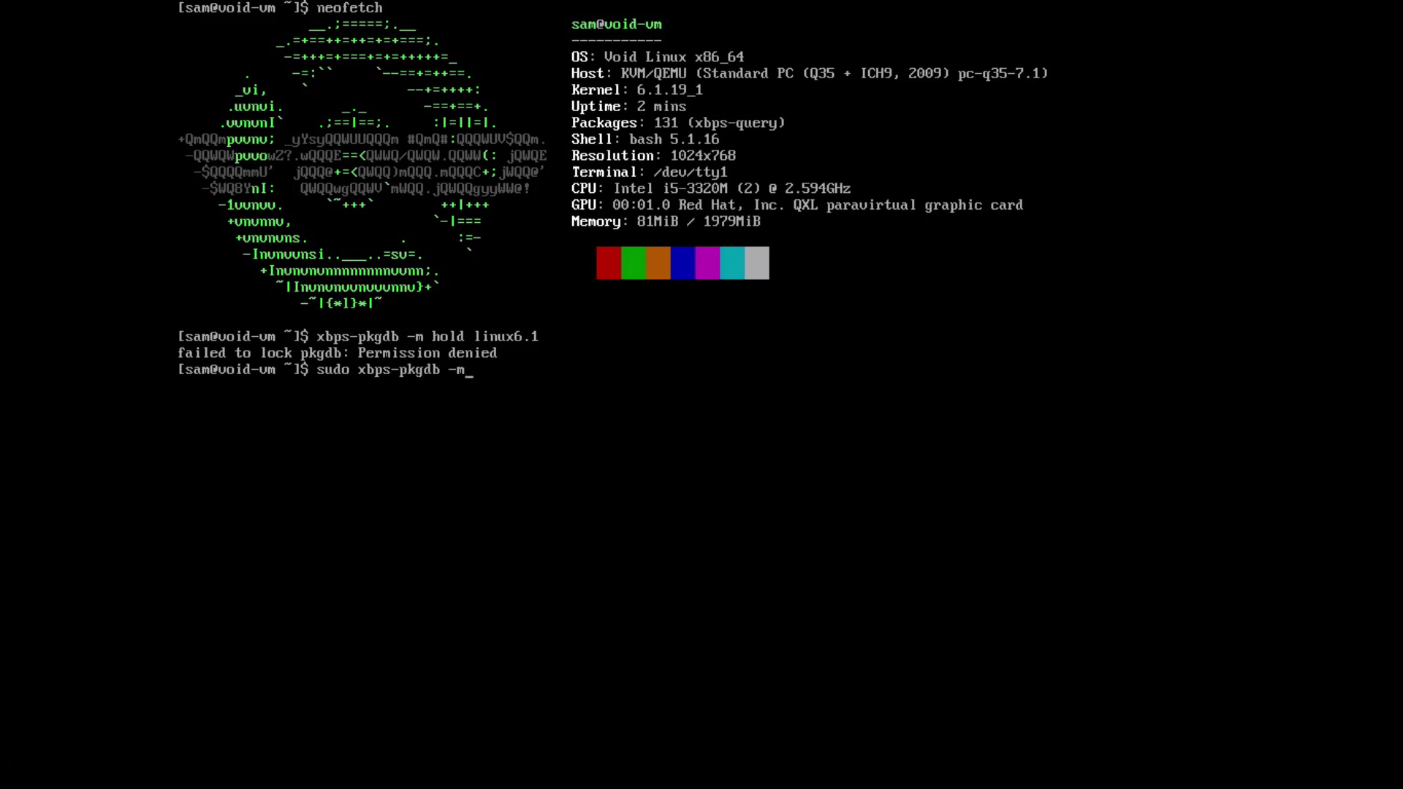
text( hold linux6.1)
Hold linux6.1 with sudo xbps-pkgdb, then update the system with sudo xbps-install -Su.
key(Return)
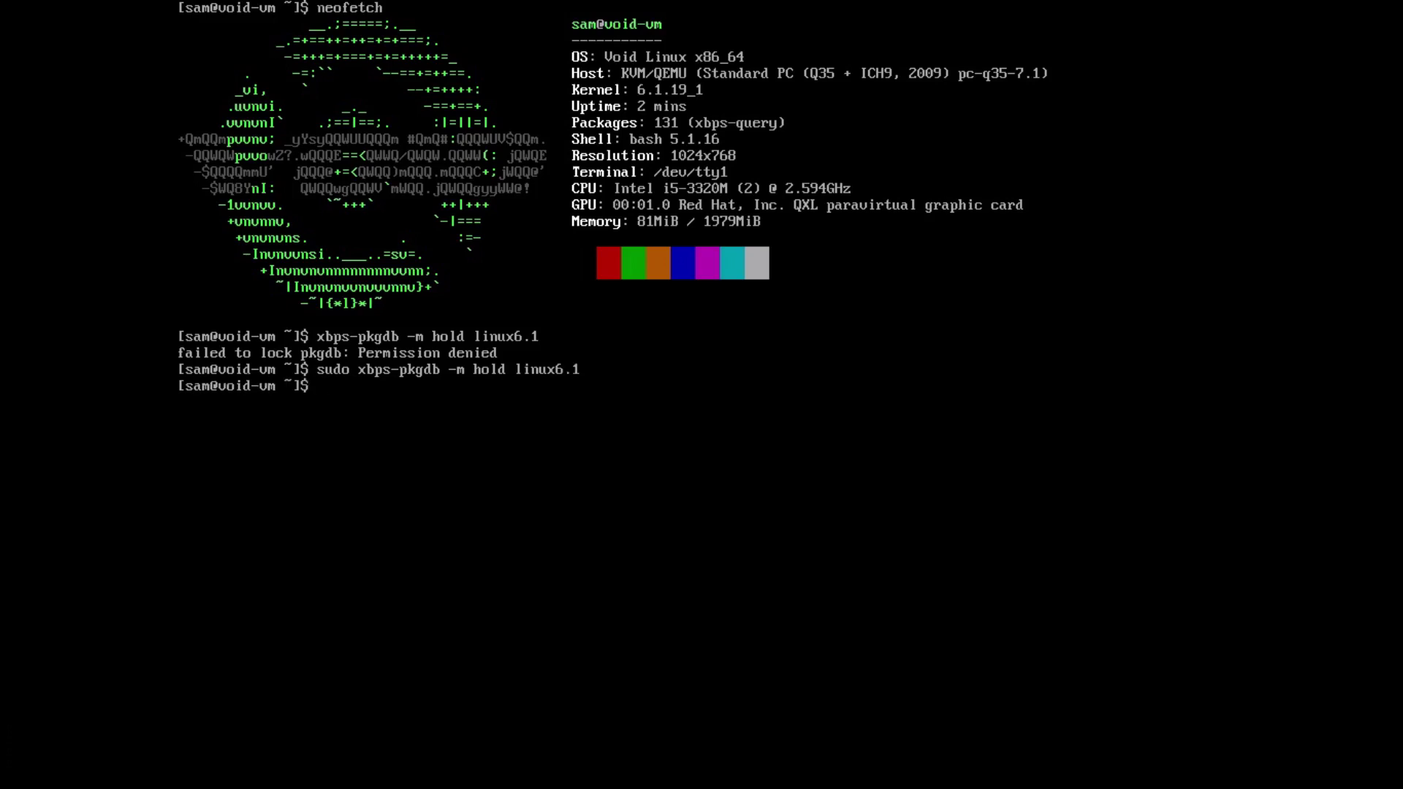
text(sudo xbps-install)
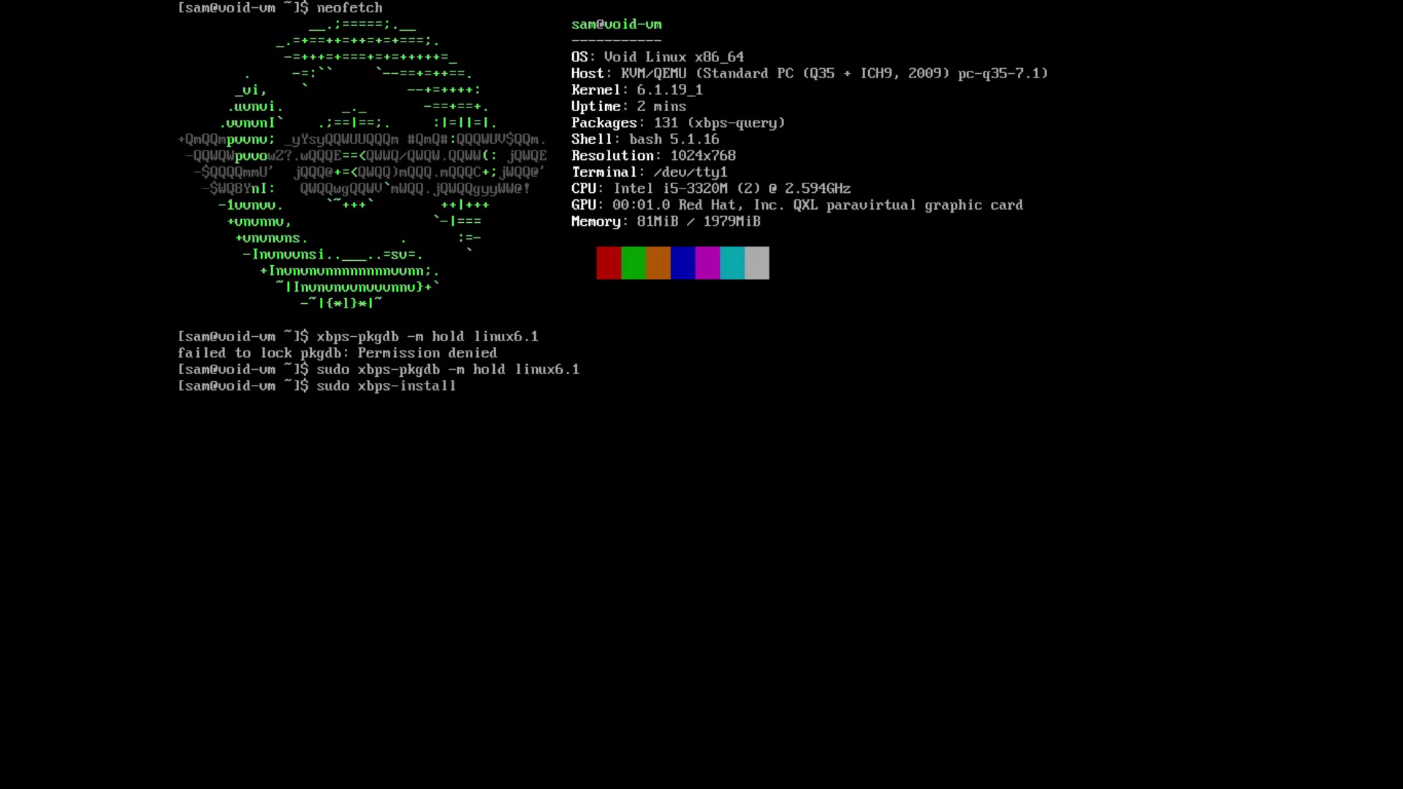
text( -Su)
key(Return)
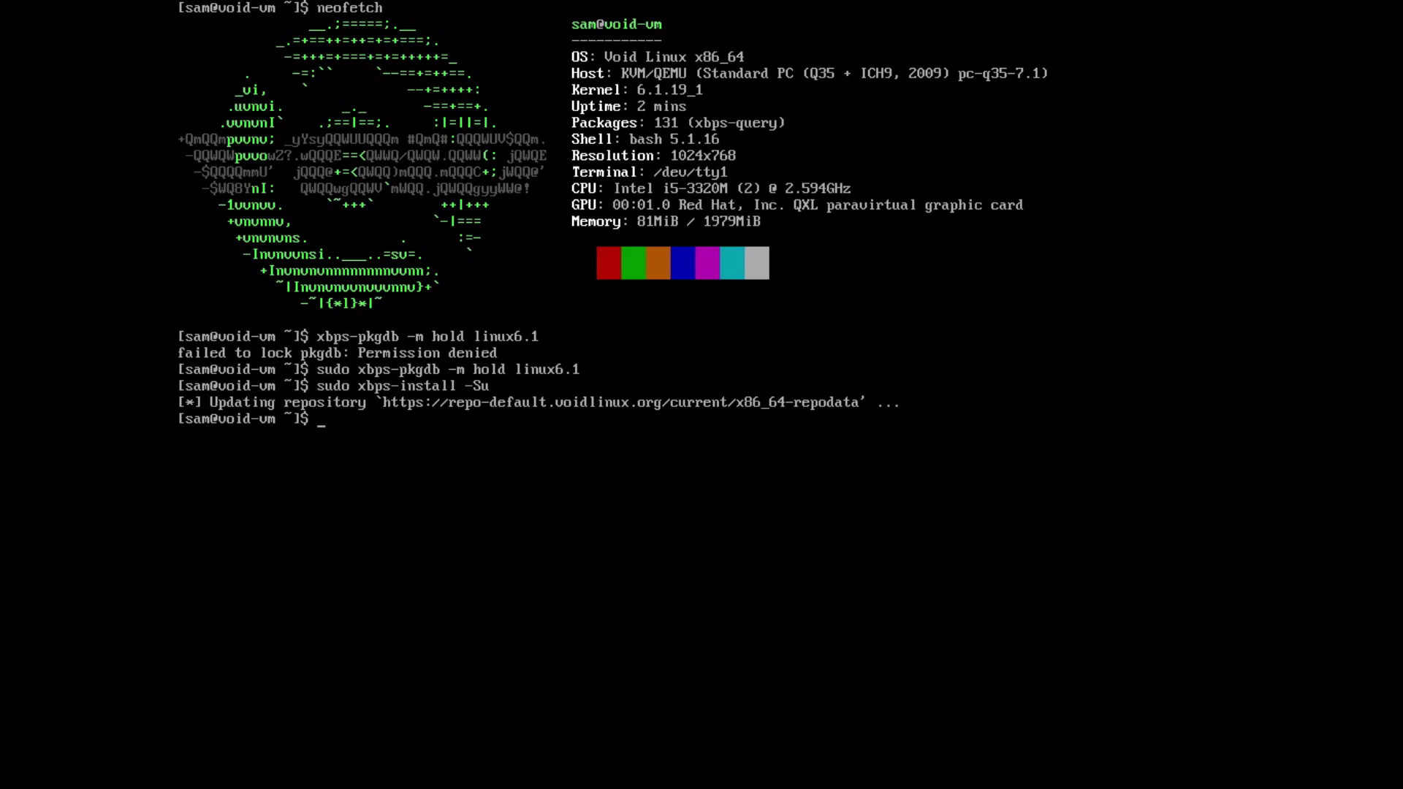
Leave VM fullscreen, switch to Audacity, and stop the narration recording.
mouse_move(679, 6)
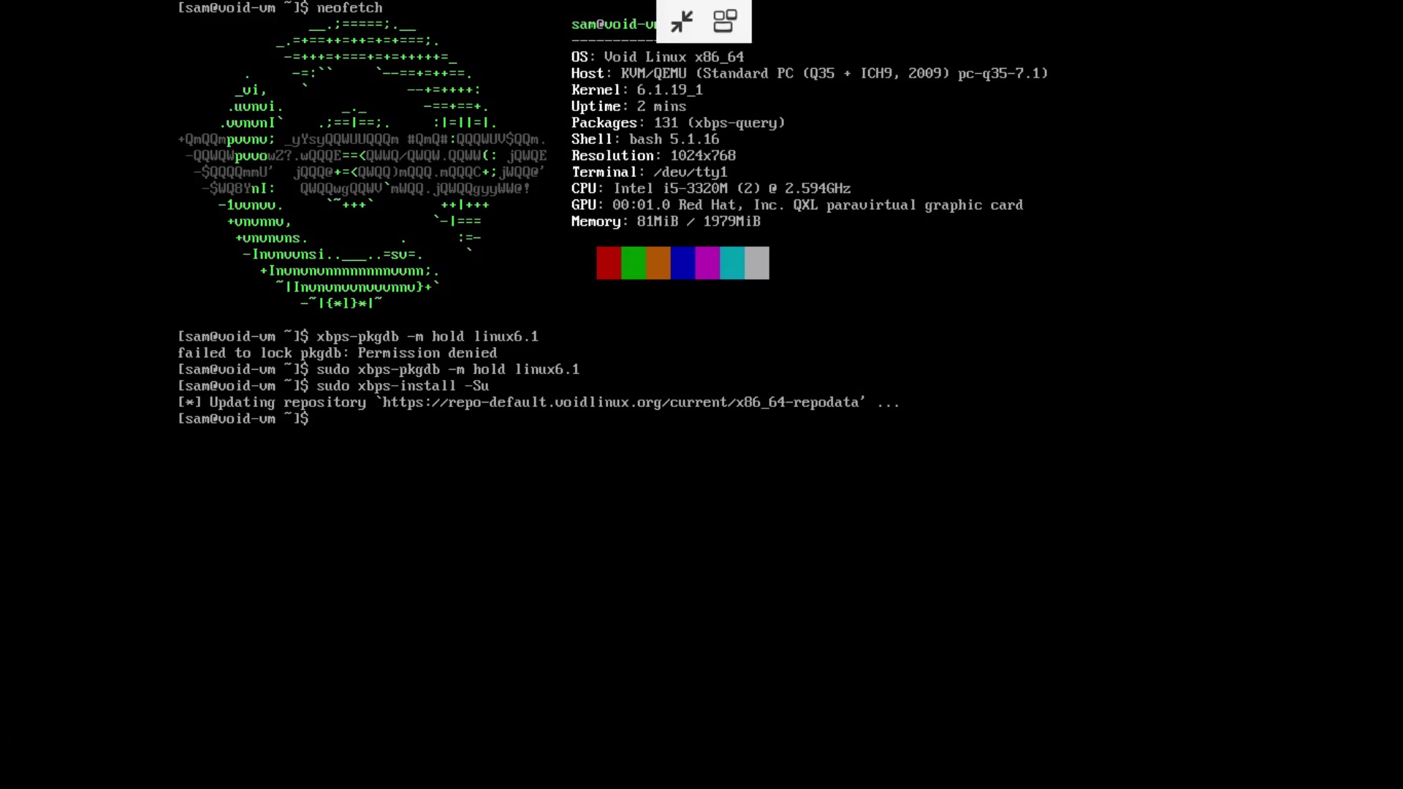
click(677, 18)
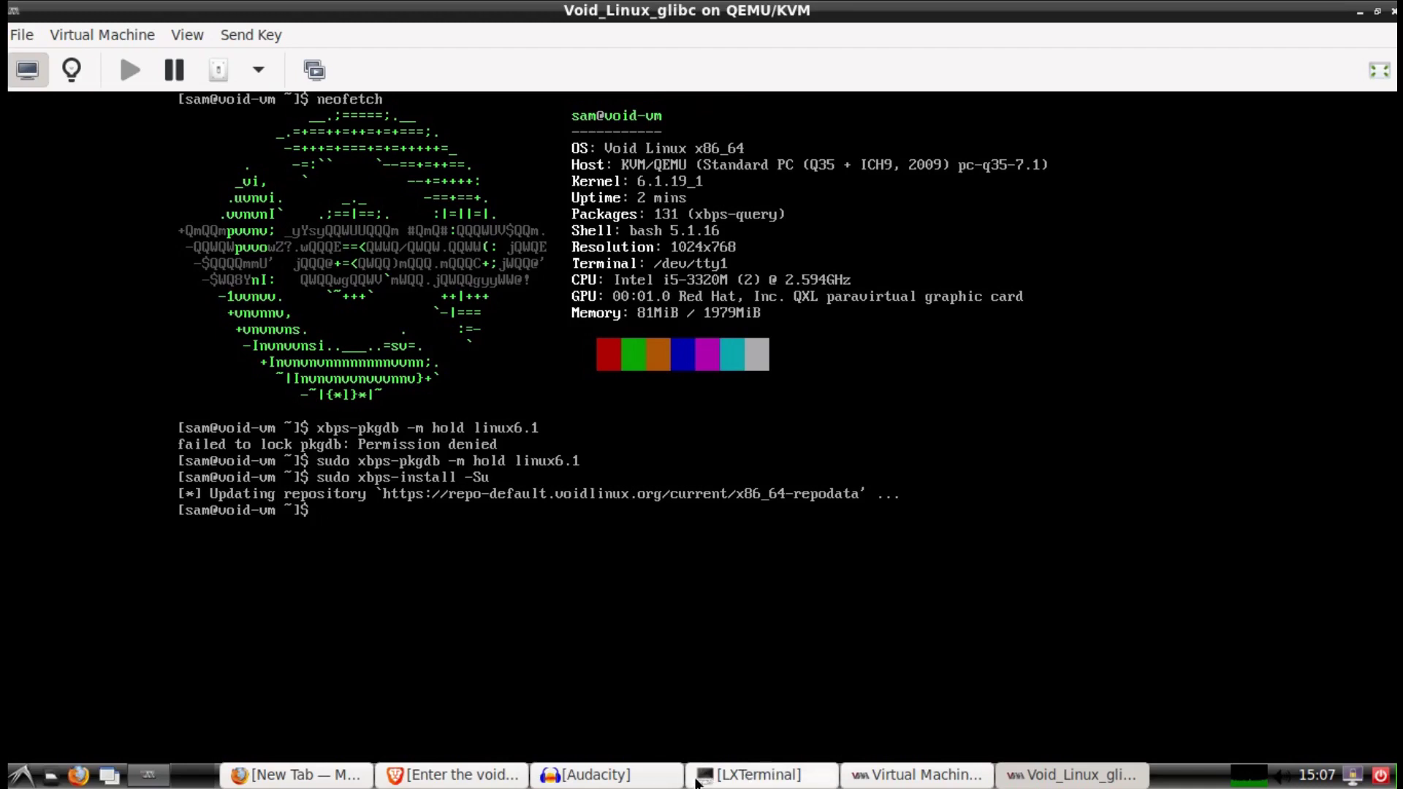
click(607, 775)
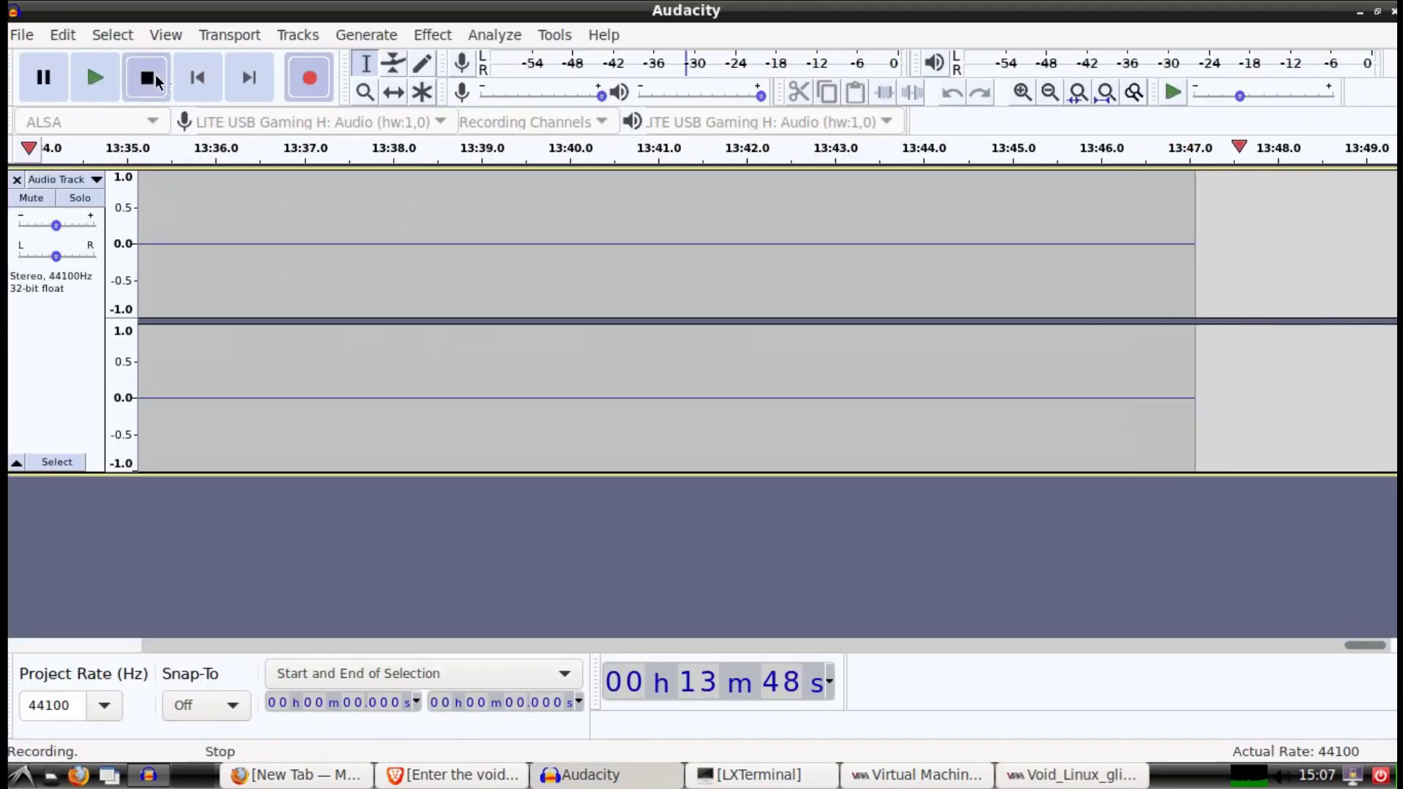
click(155, 73)
Try File > Save Project, dismiss the warning, then choose Save Project As.
click(31, 37)
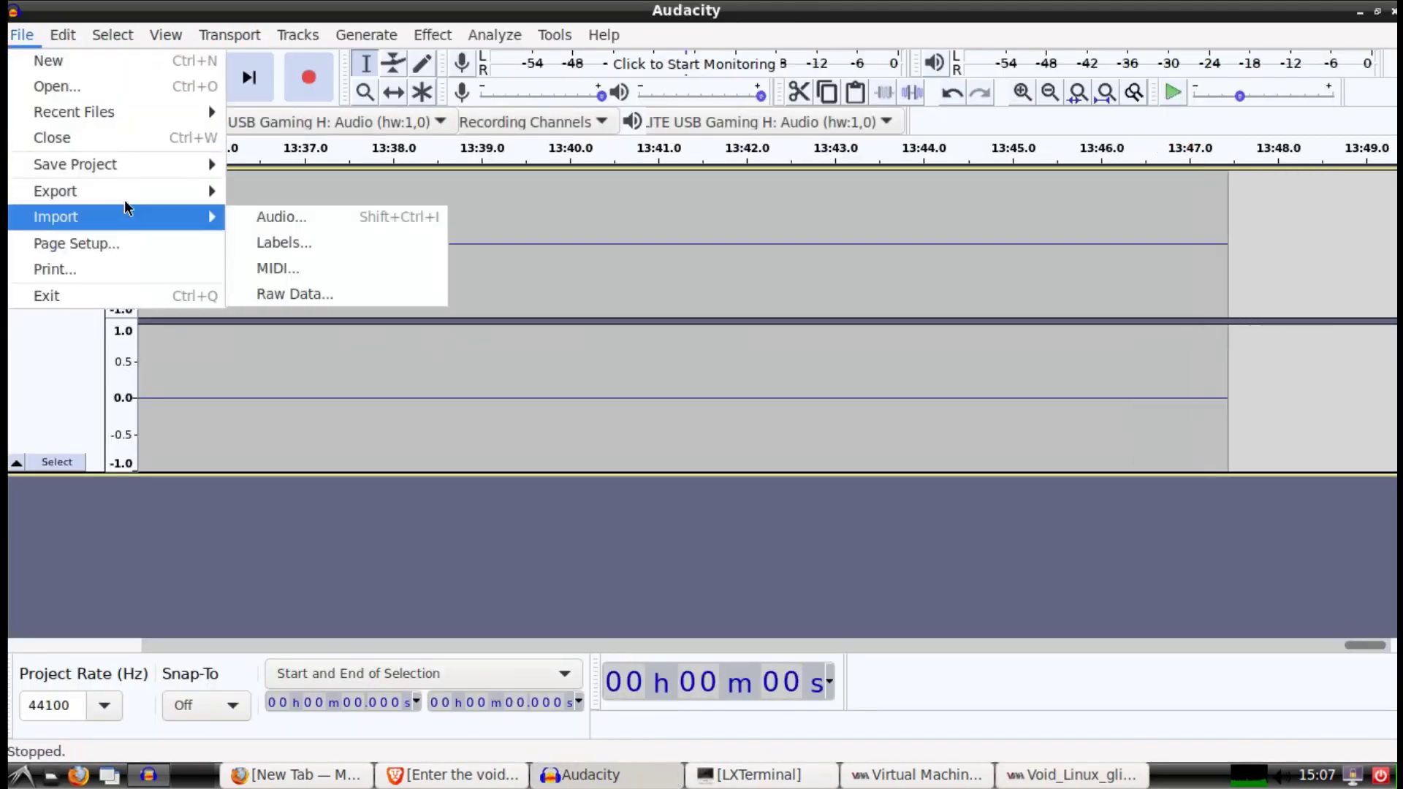
mouse_move(137, 170)
click(288, 165)
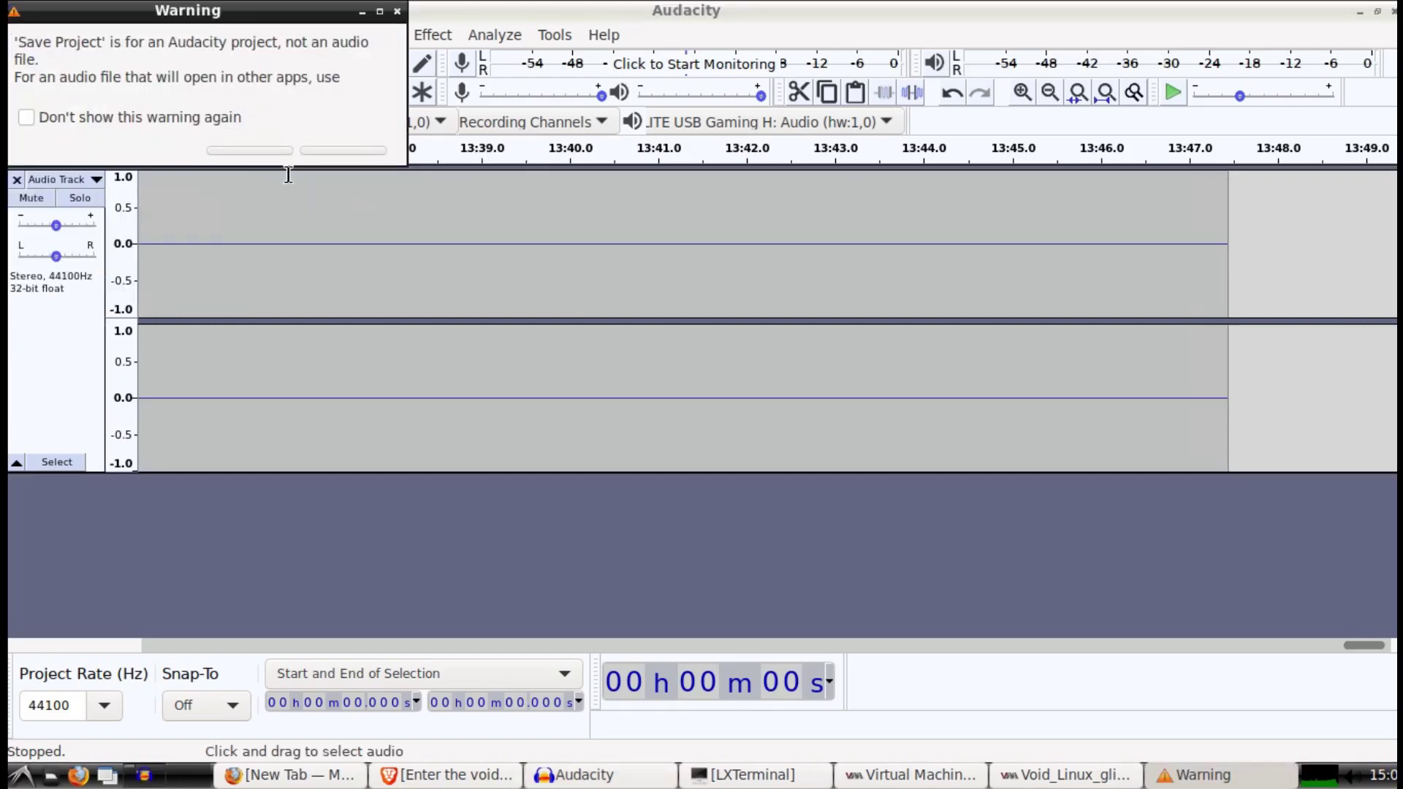
drag(286, 17, 445, 129)
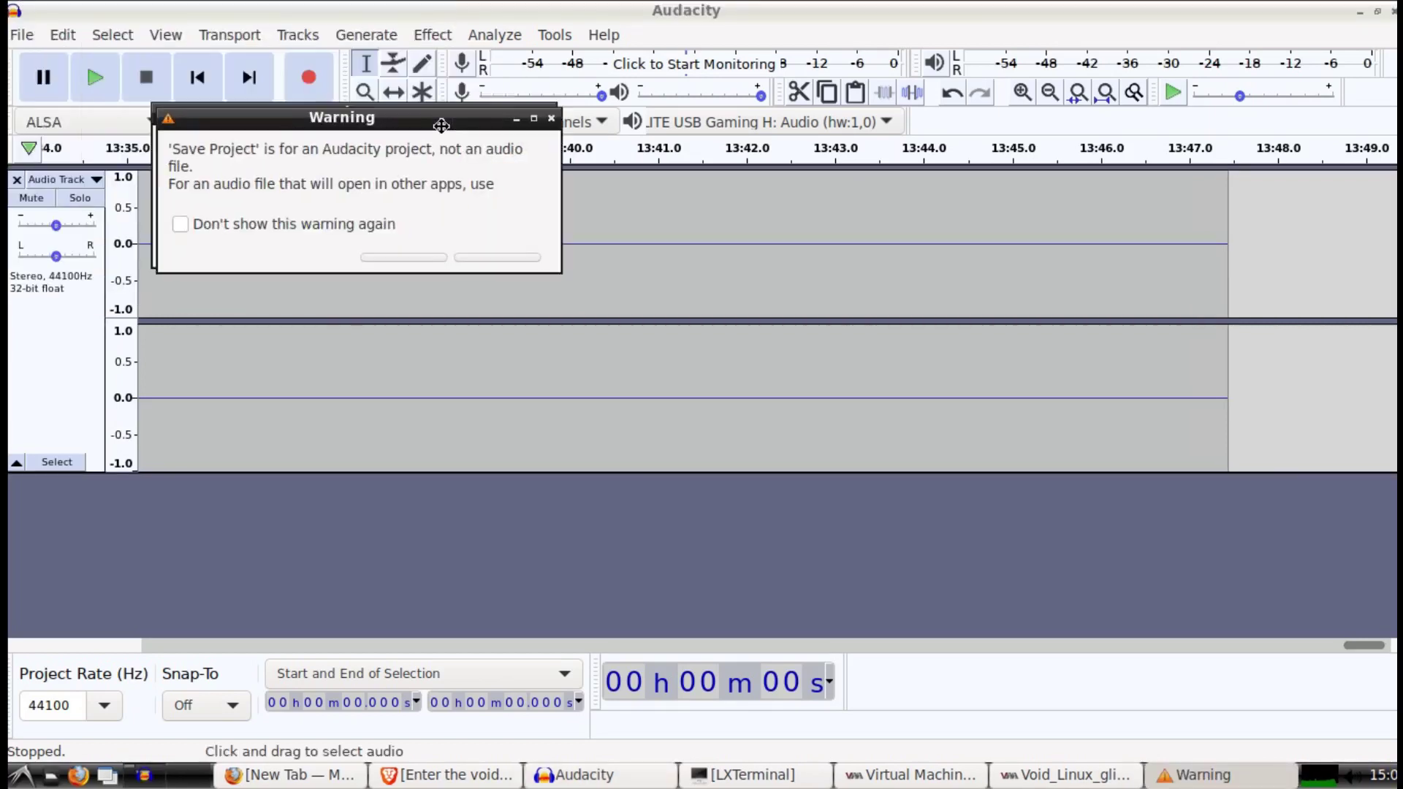
click(556, 122)
click(29, 35)
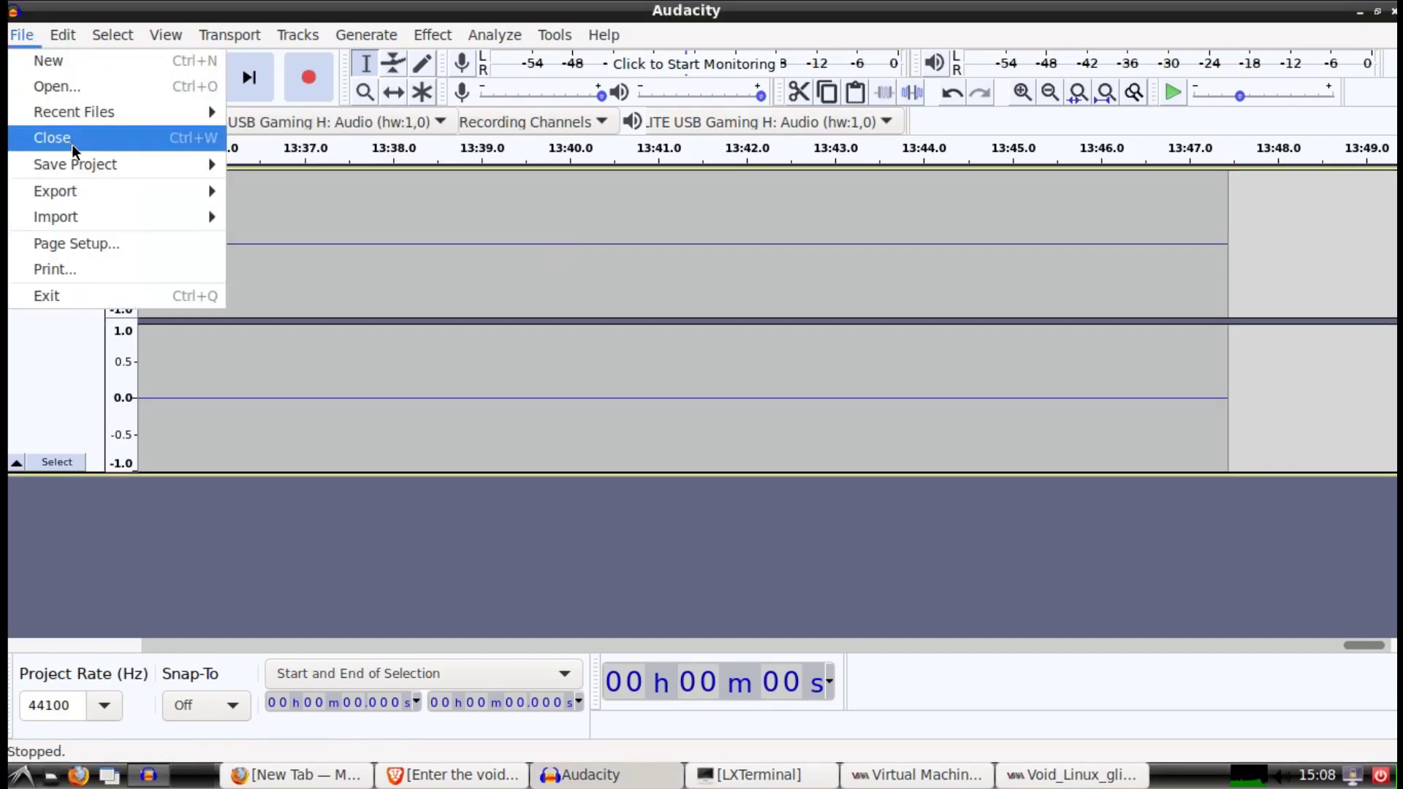
mouse_move(88, 164)
click(324, 191)
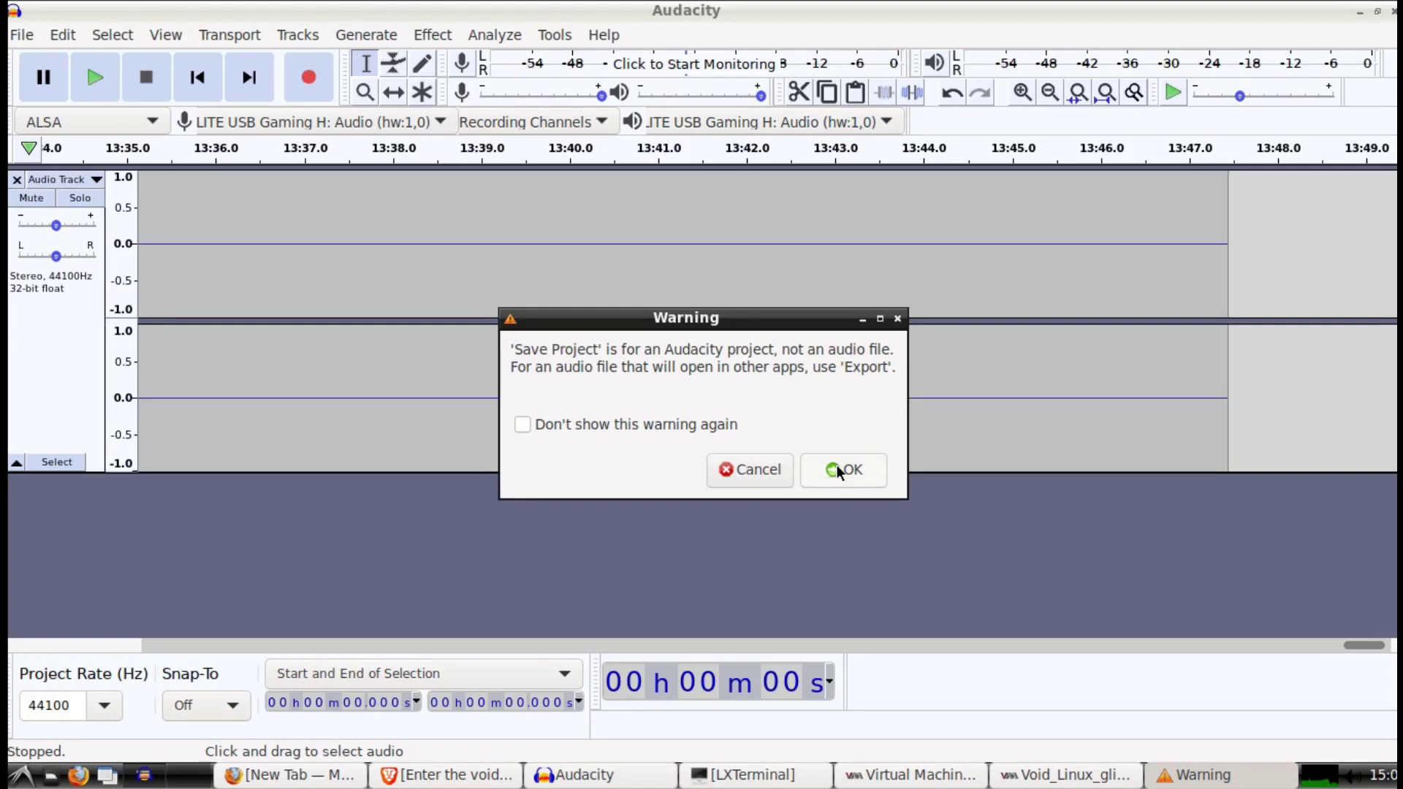
Accept the warning and browse to Videos/YT Channel/Videos/Void Linux/Base Install Void (glibc).
click(814, 470)
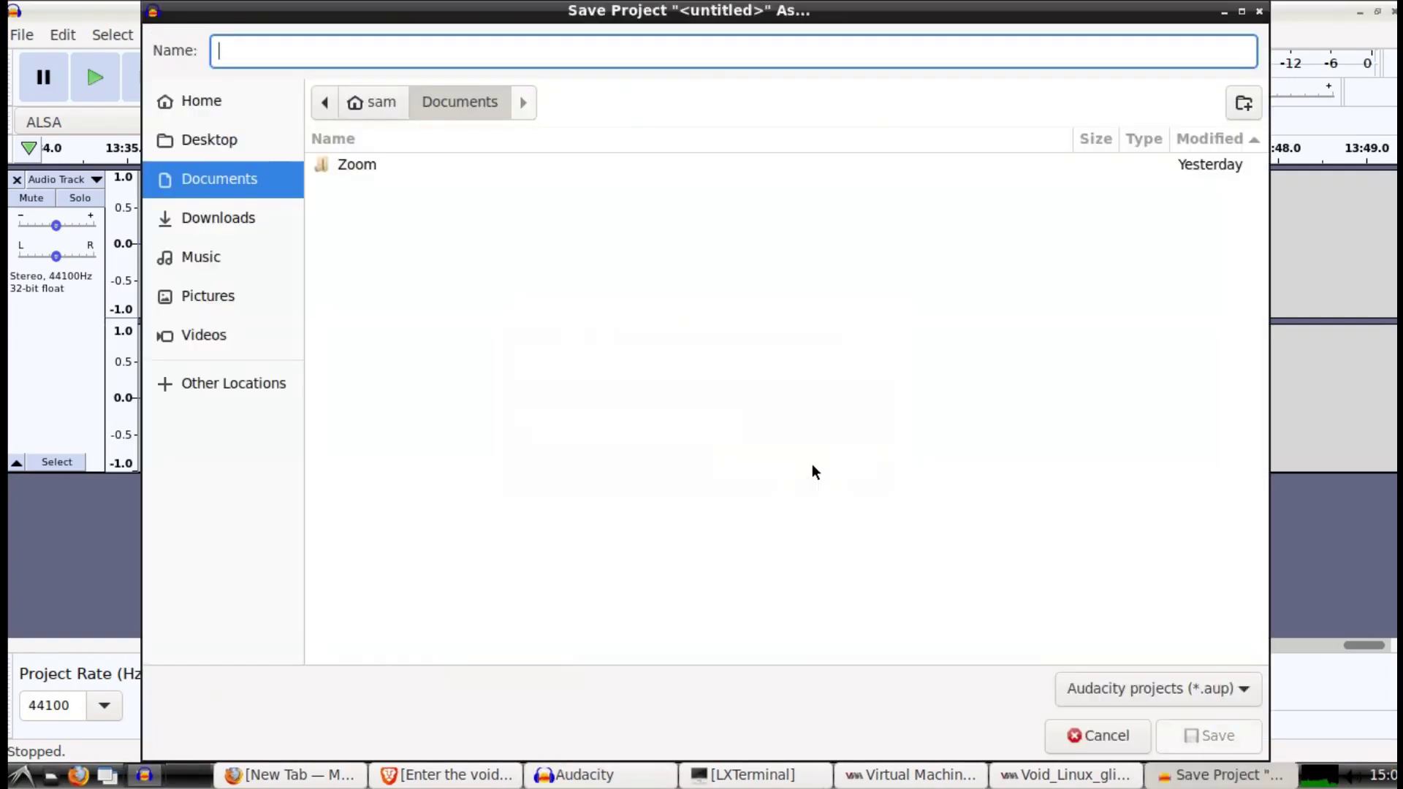
click(209, 104)
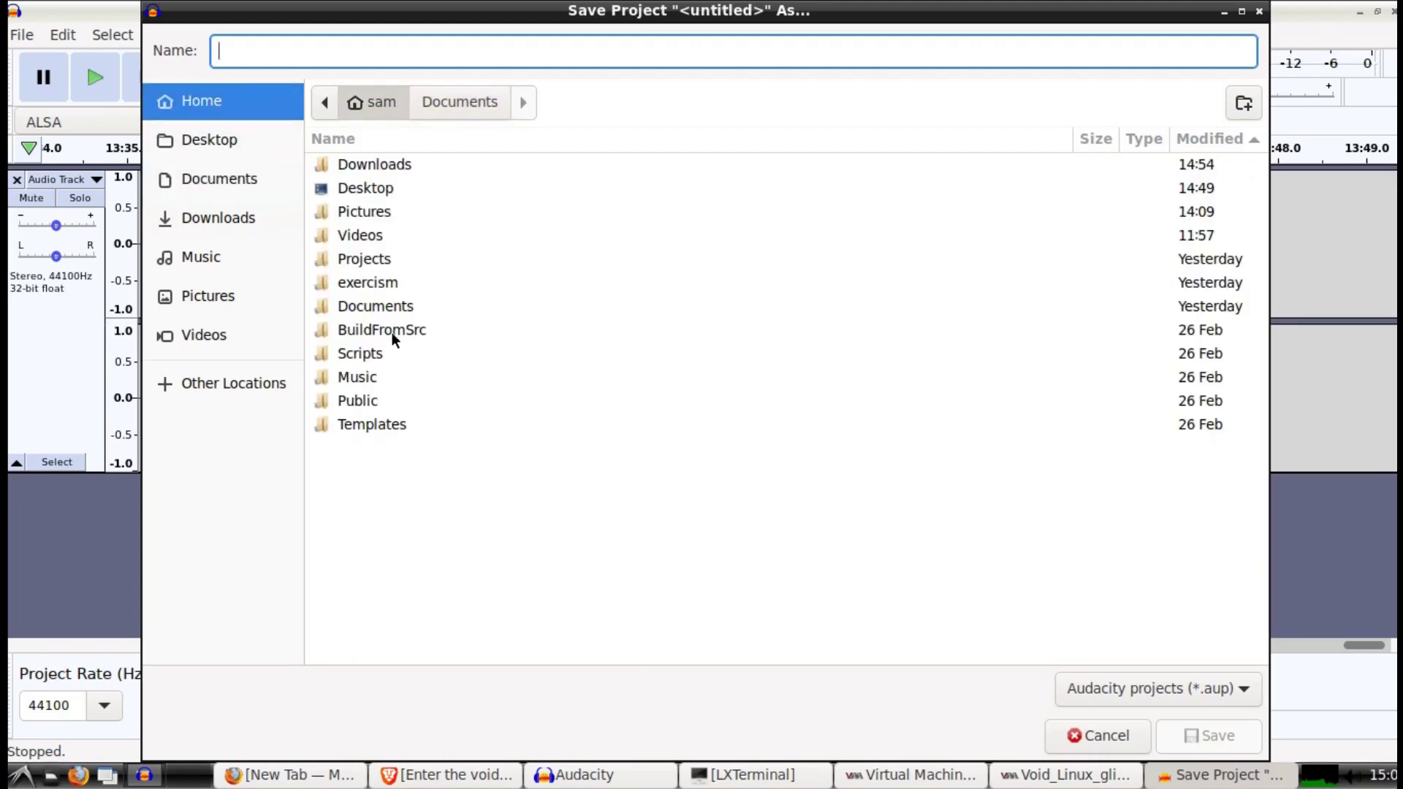
double_click(367, 235)
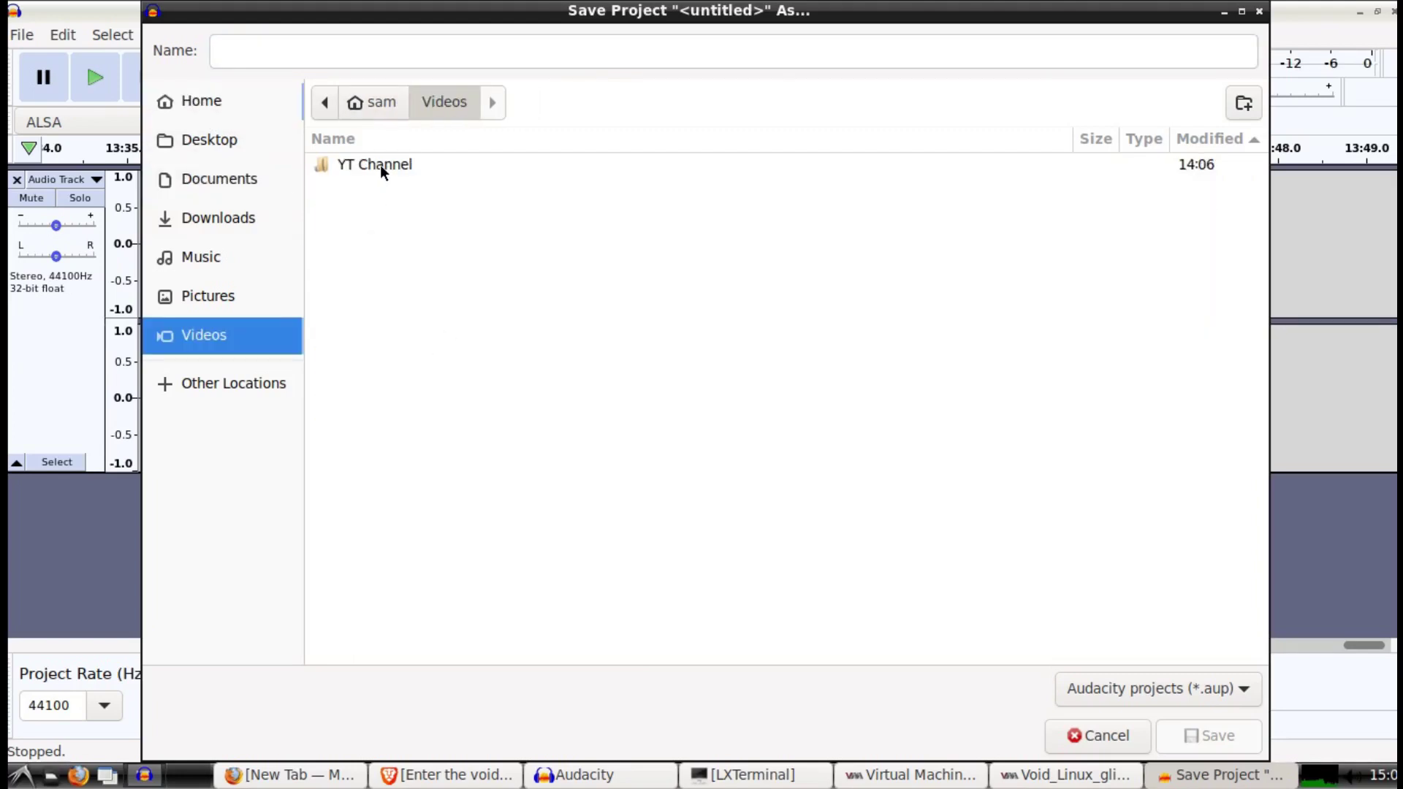
double_click(380, 165)
double_click(366, 188)
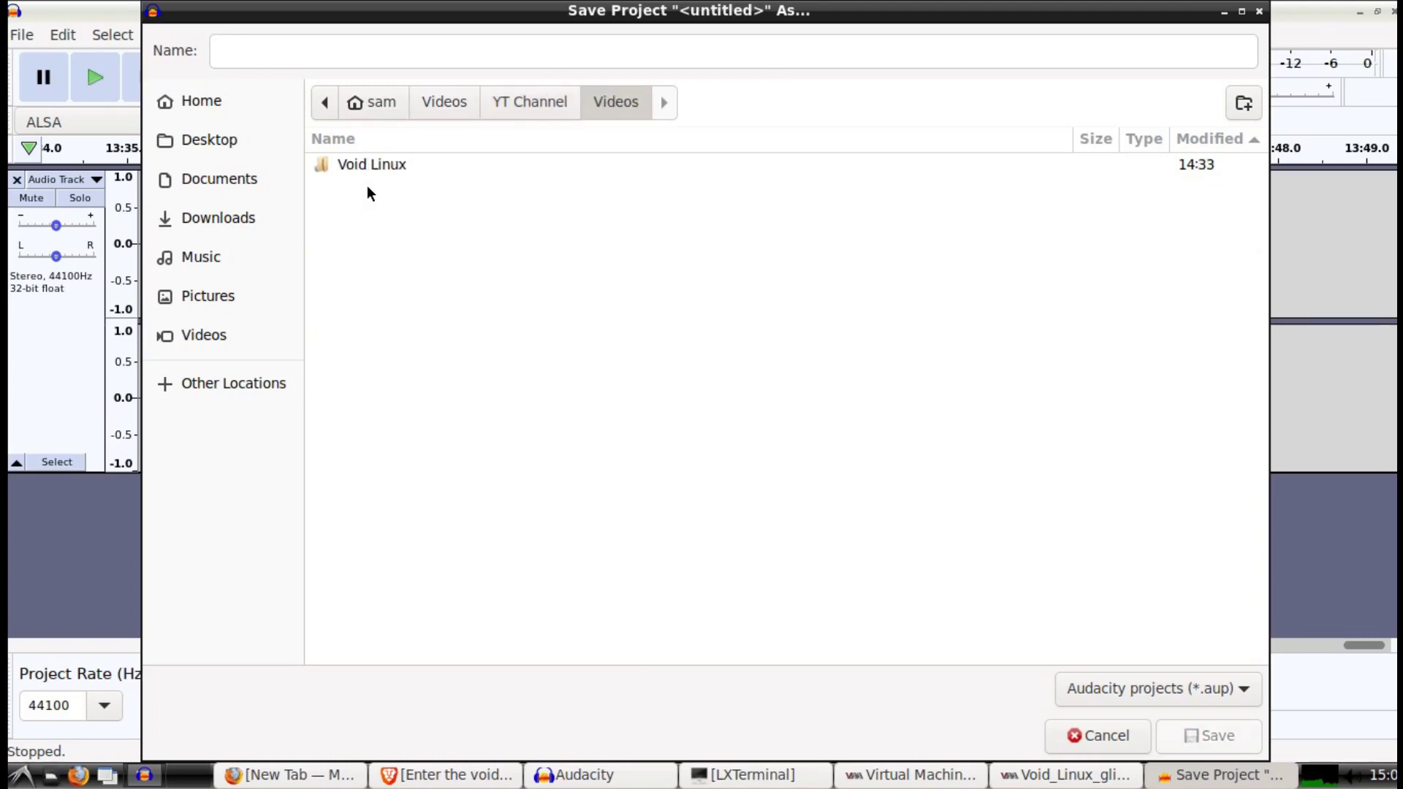
click(377, 167)
double_click(377, 167)
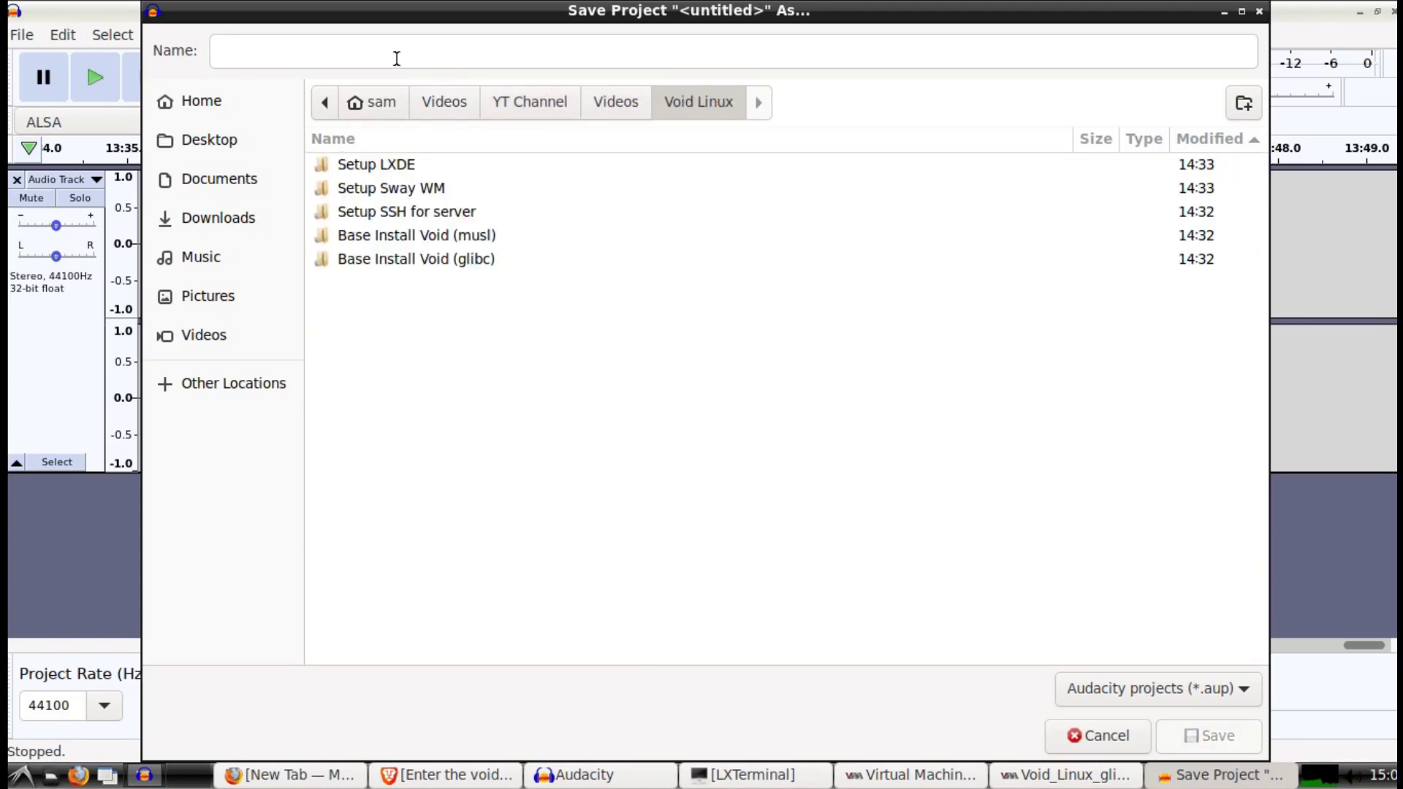
double_click(383, 250)
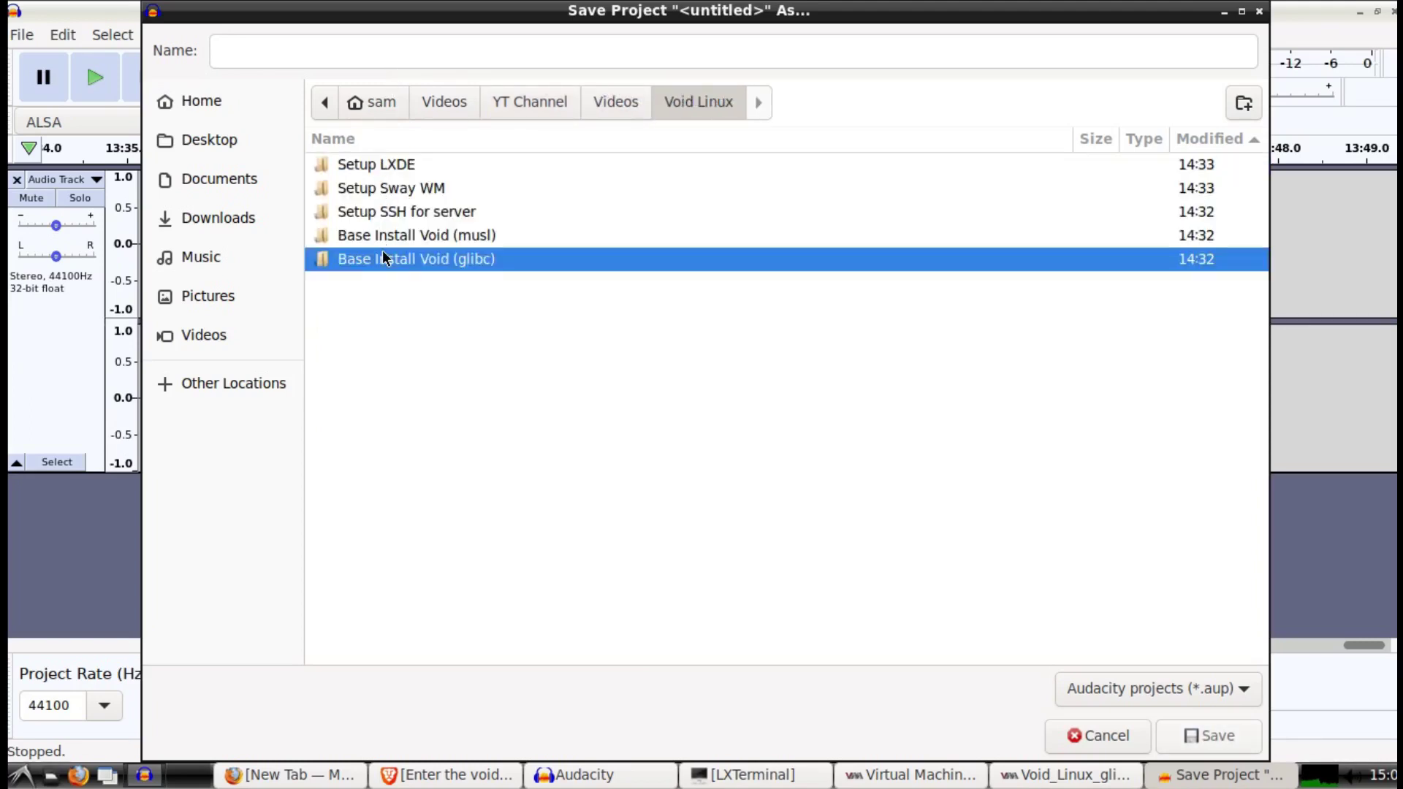
Save the project as base_install_void_glibc_audio, then look through the program's menus.
click(392, 53)
text(b)
key(BackSpace)
text(base_in)
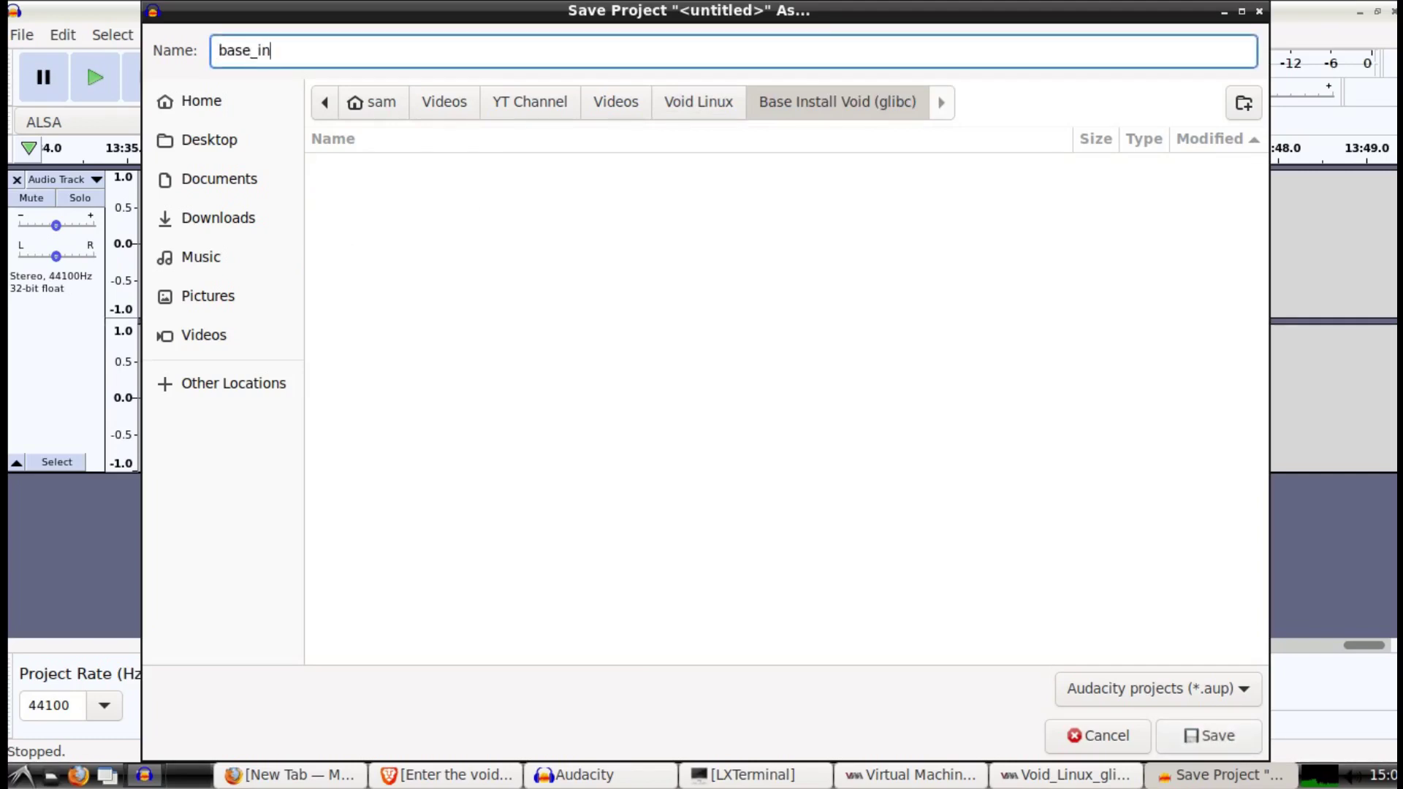
text(stall_void_glibc_audio)
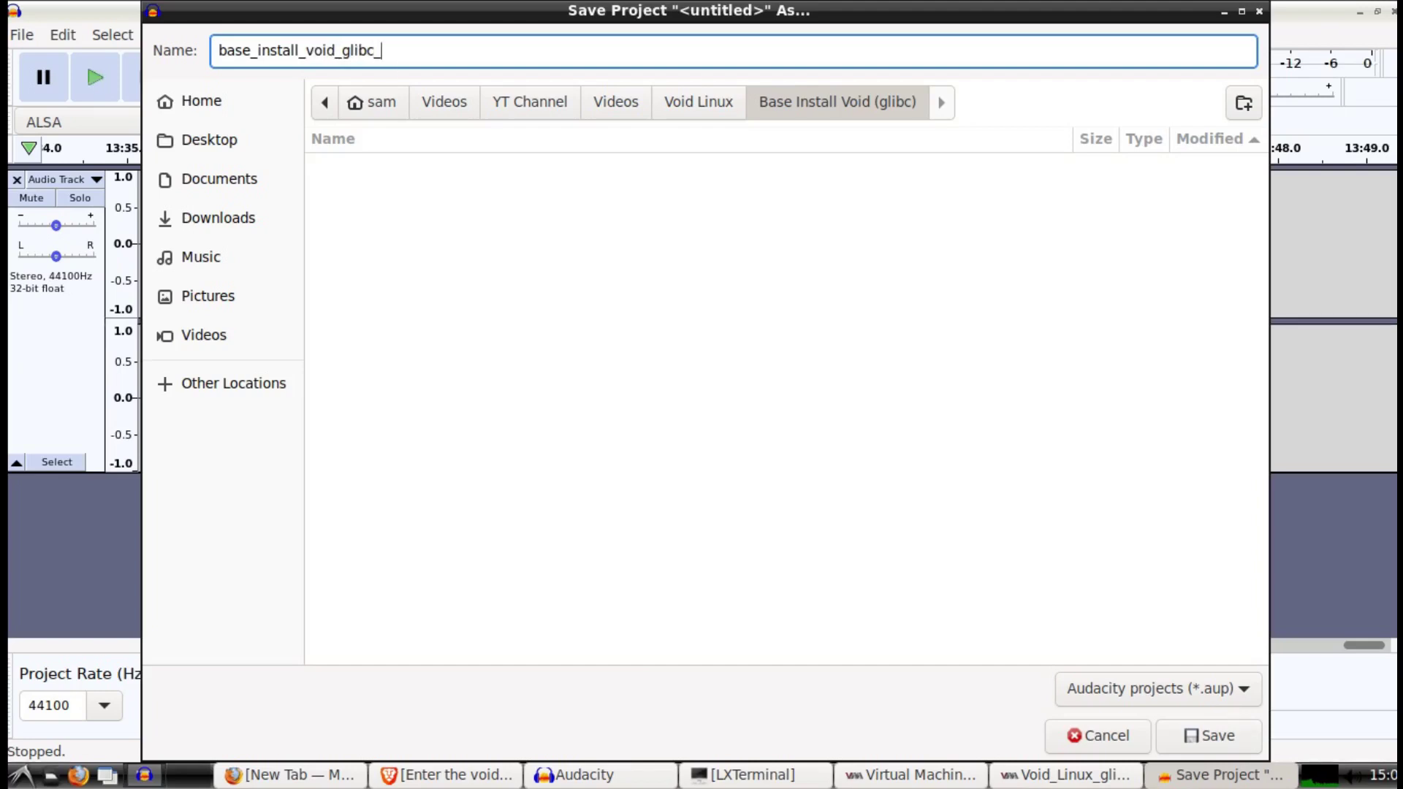
click(1207, 738)
click(22, 35)
mouse_move(351, 36)
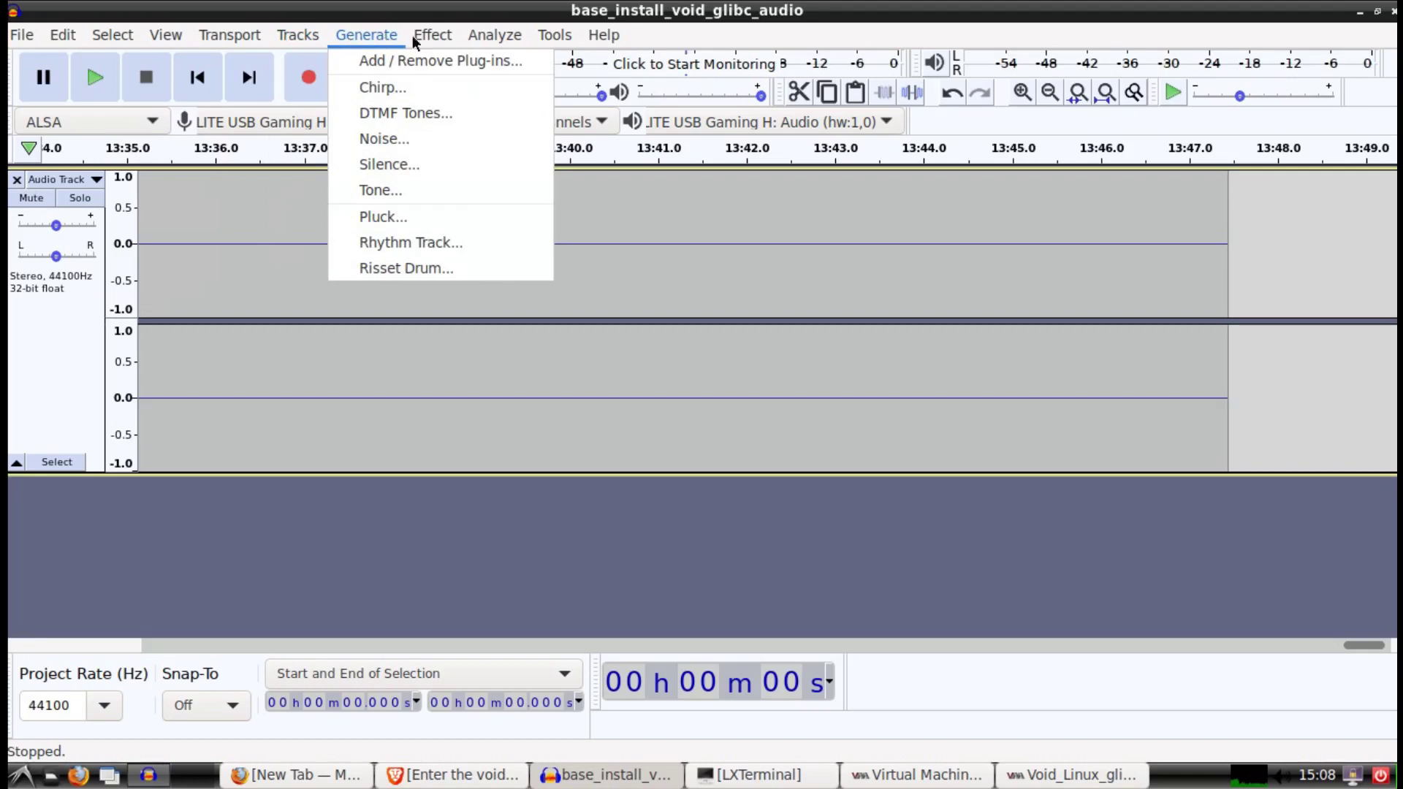
mouse_move(431, 34)
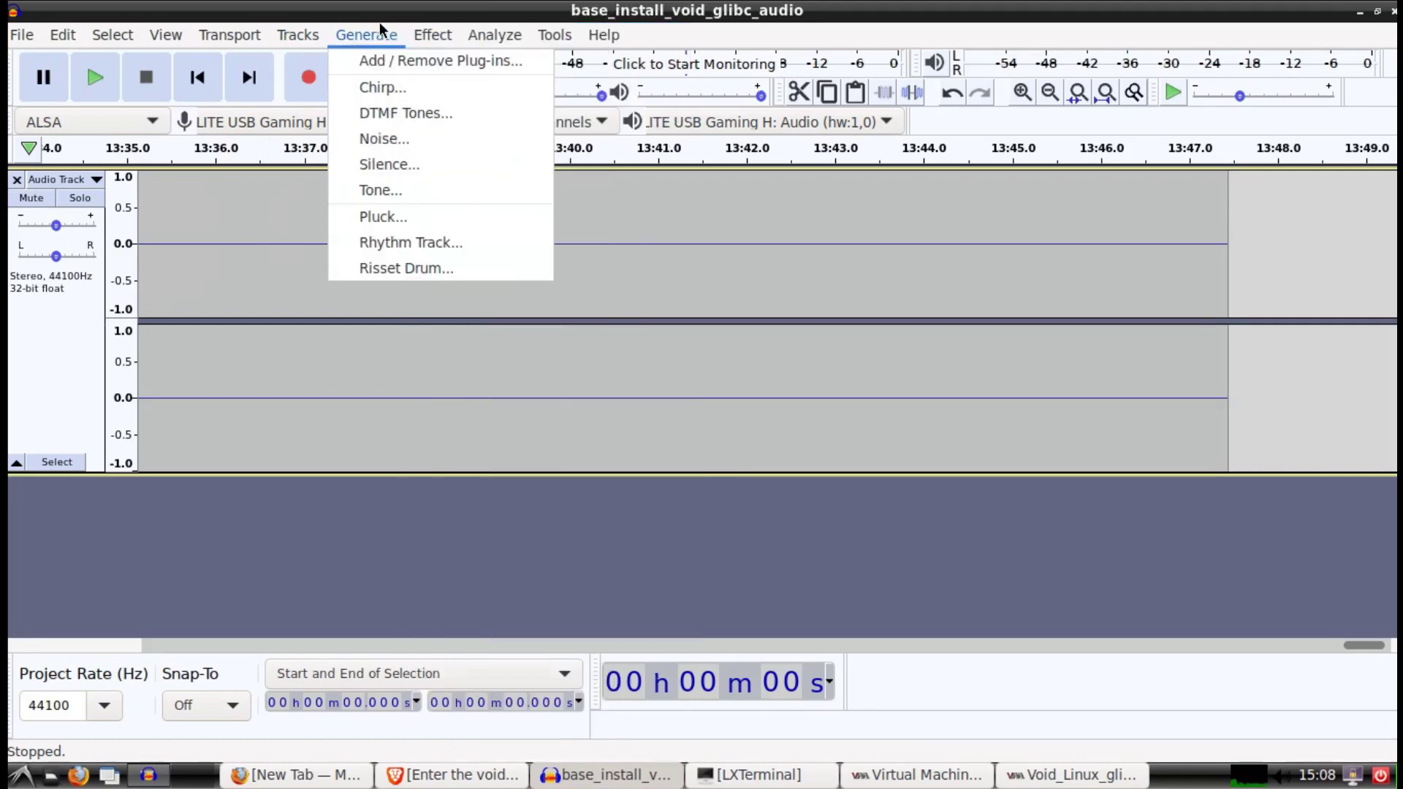